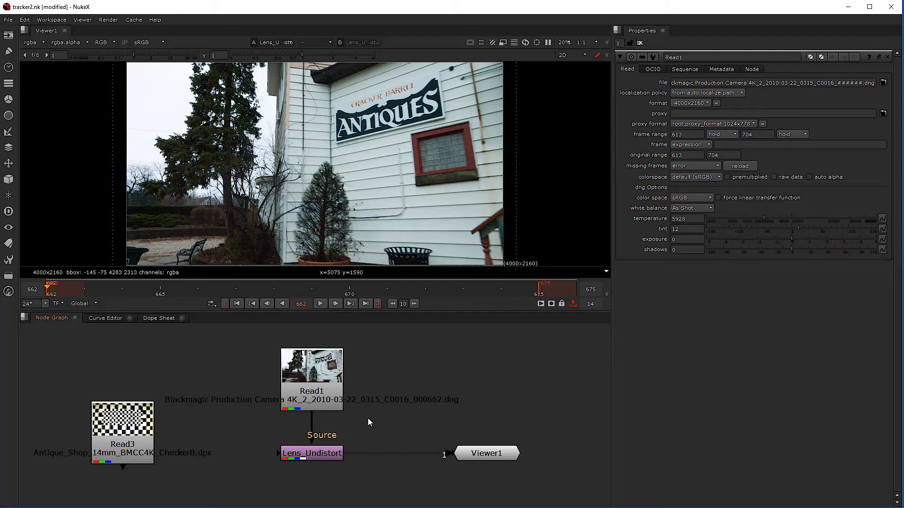
# Rearrange the Read3, Read1 and Lens_Undistort nodes in the node graph to space them apart.
pyautogui.scroll(-2, 389, 370)
pyautogui.scroll(2, 387, 374)
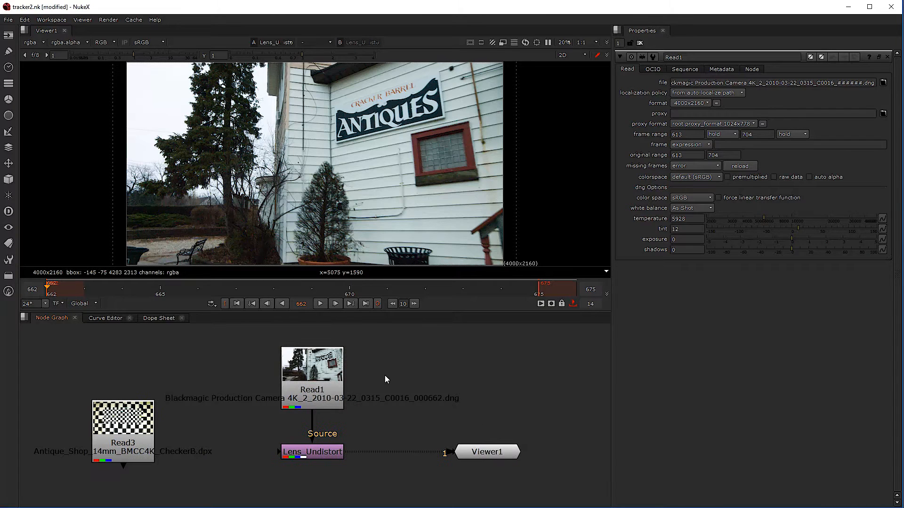
pyautogui.moveTo(135, 433); pyautogui.dragTo(129, 433)
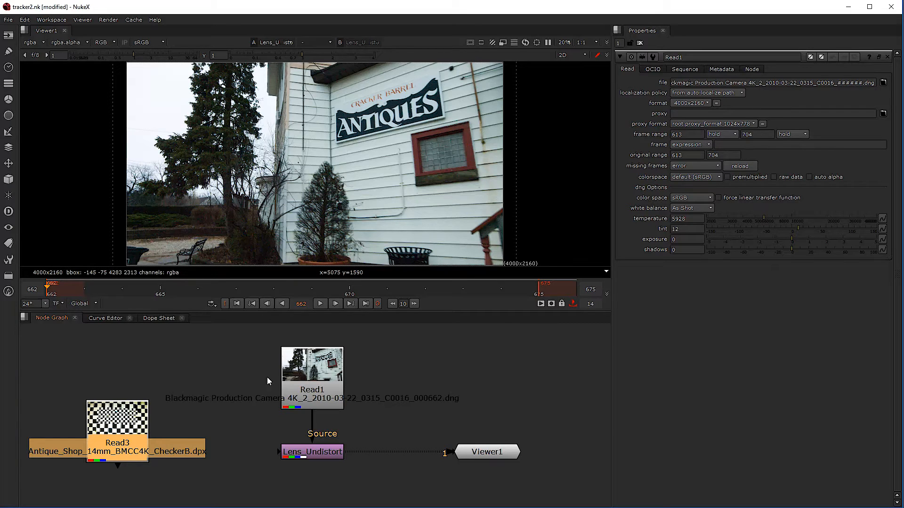
pyautogui.click(313, 378)
pyautogui.scroll(2, 329, 375)
pyautogui.moveTo(307, 468); pyautogui.dragTo(333, 465)
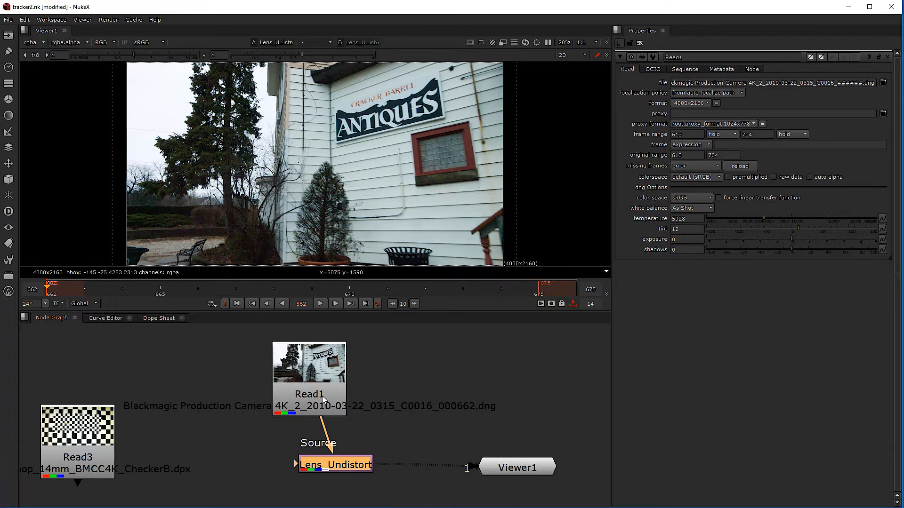
pyautogui.moveTo(322, 397); pyautogui.dragTo(293, 395)
pyautogui.moveTo(332, 470); pyautogui.dragTo(336, 471)
pyautogui.moveTo(63, 452); pyautogui.dragTo(103, 459)
# Detach the Read1 footage node from Lens_Undistort and delete it.
pyautogui.moveTo(292, 372); pyautogui.dragTo(276, 364)
pyautogui.moveTo(315, 431); pyautogui.dragTo(280, 382)
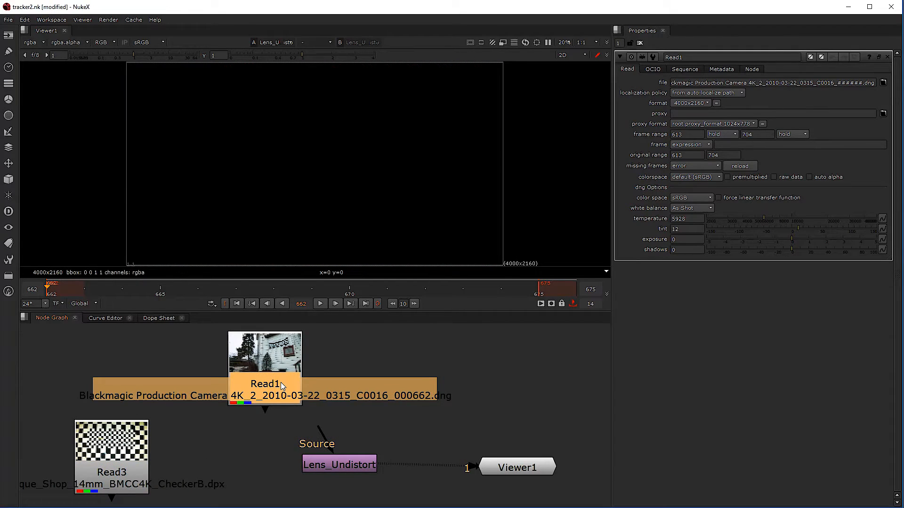
pyautogui.press('Delete')
# Read in the DNG image sequence 163-210 from the Antiques_Shop_Shot_2_DNG_RAW_Sequence folder.
pyautogui.press('r')
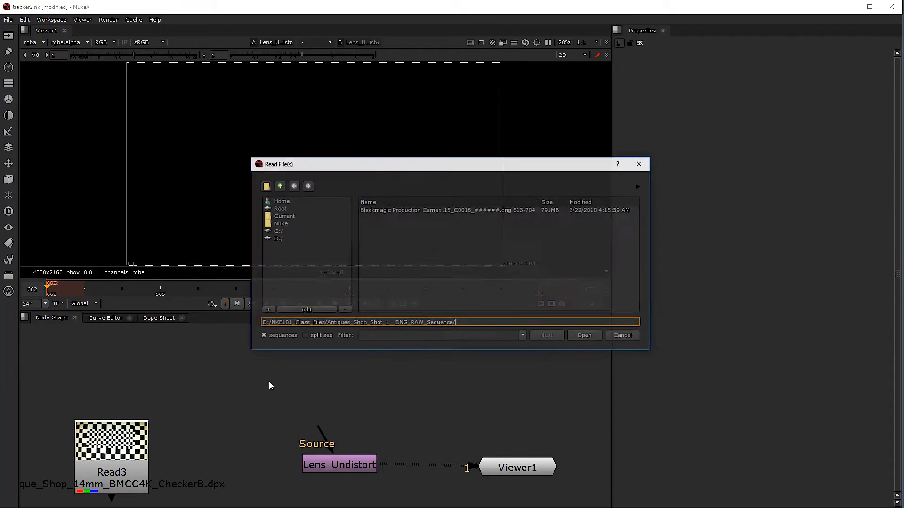
pyautogui.click(292, 186)
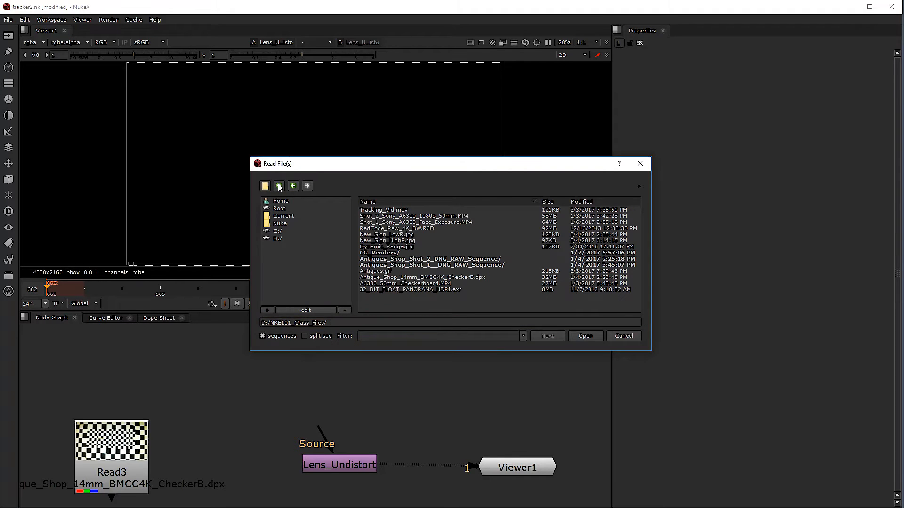
pyautogui.doubleClick(413, 259)
pyautogui.click(426, 210)
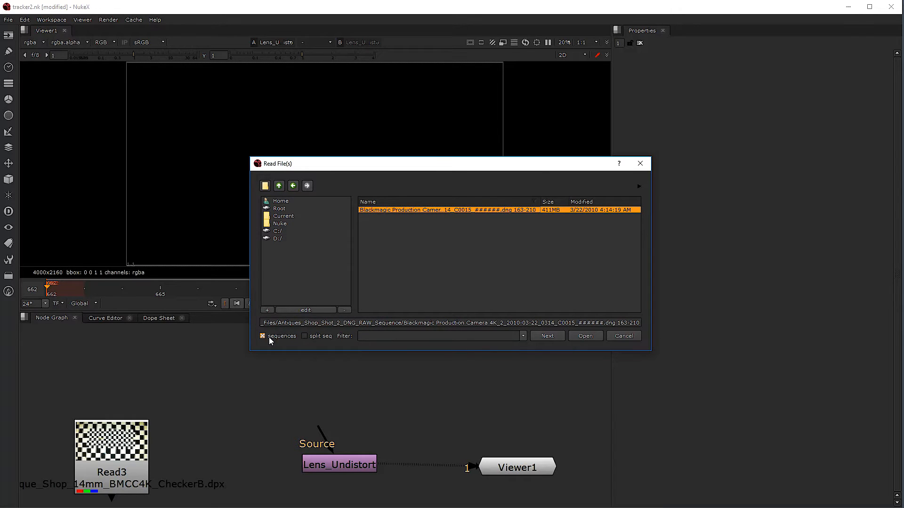
pyautogui.click(585, 336)
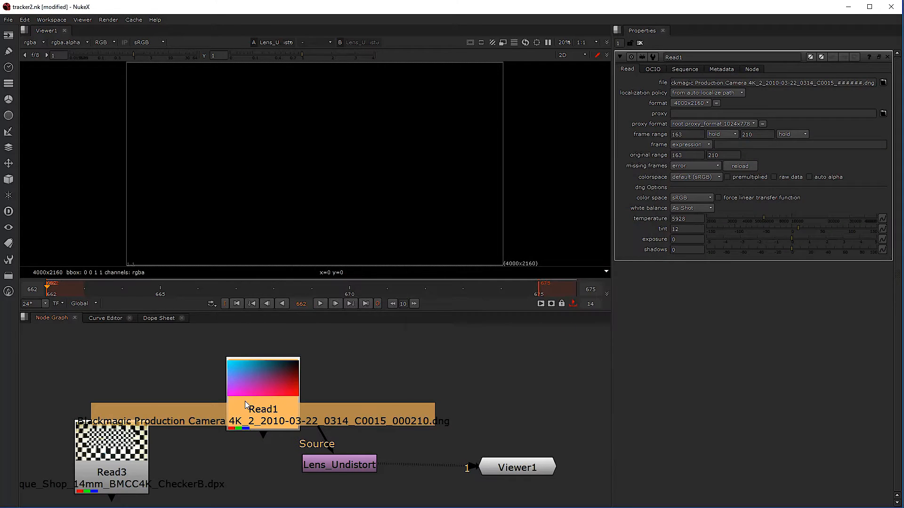
# Connect the Source input of Lens_Undistort to the new Read1 node and line up the nodes.
pyautogui.moveTo(323, 416); pyautogui.dragTo(332, 393)
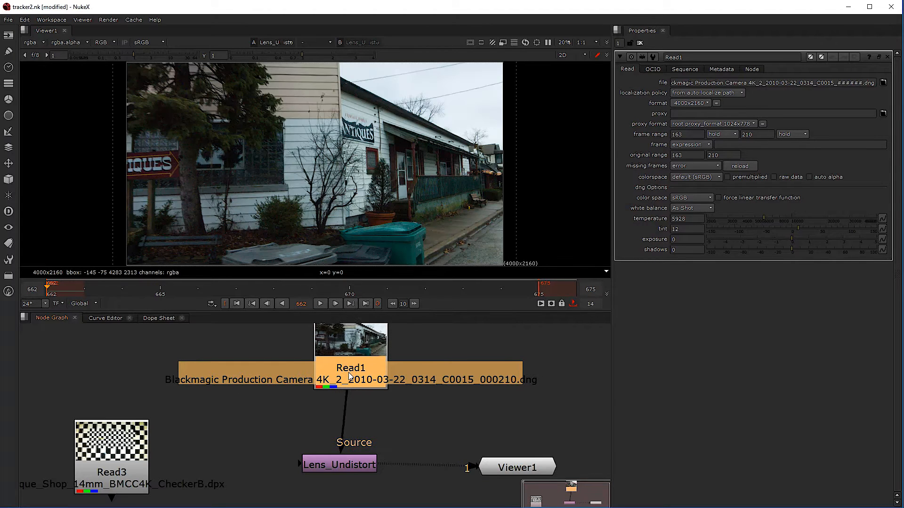
pyautogui.click(326, 465)
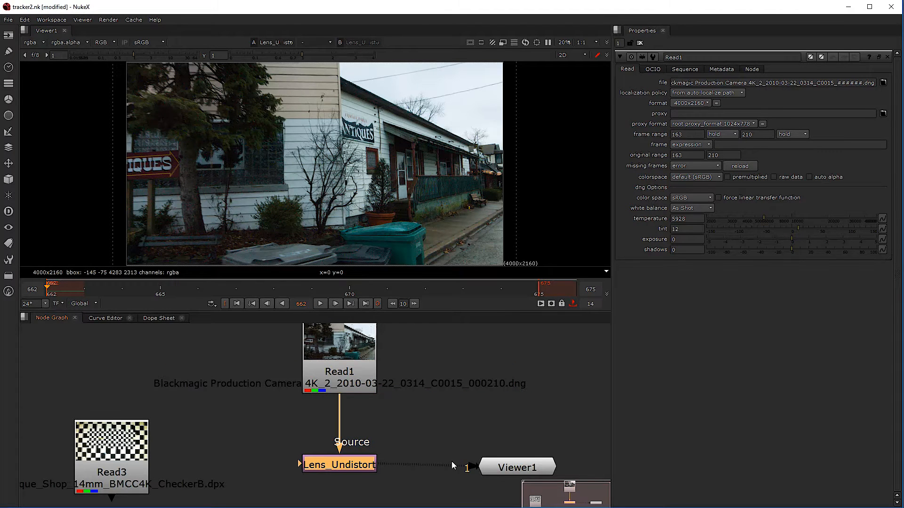
pyautogui.moveTo(513, 466); pyautogui.dragTo(502, 464)
# Toggle Lens_Undistort off and on repeatedly to compare the distorted and undistorted footage, leaving it enabled.
pyautogui.click(342, 460)
pyautogui.press('d')
pyautogui.press('d')
pyautogui.press('d')
pyautogui.press('d')
pyautogui.press('d')
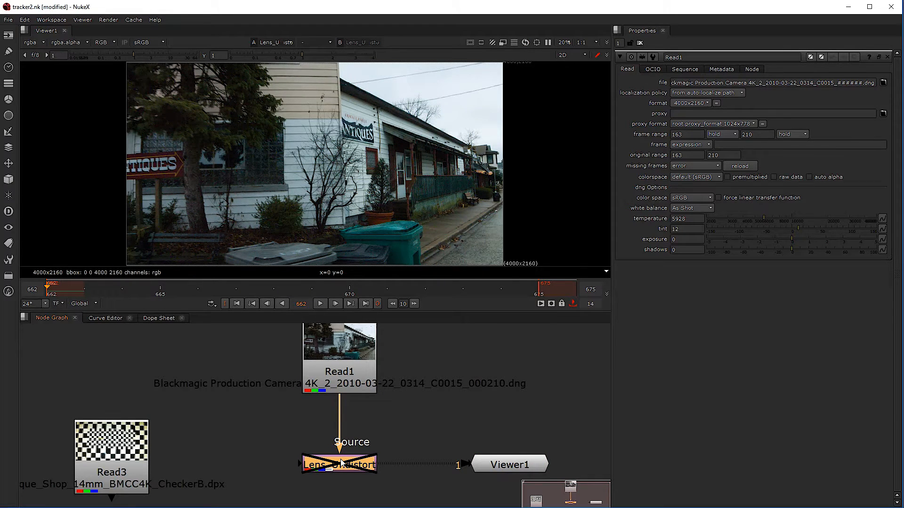
pyautogui.press('d')
pyautogui.press('d')
pyautogui.press('d')
# Switch the timeline to the Input range and widen its visible span around the new sequence.
pyautogui.click(92, 304)
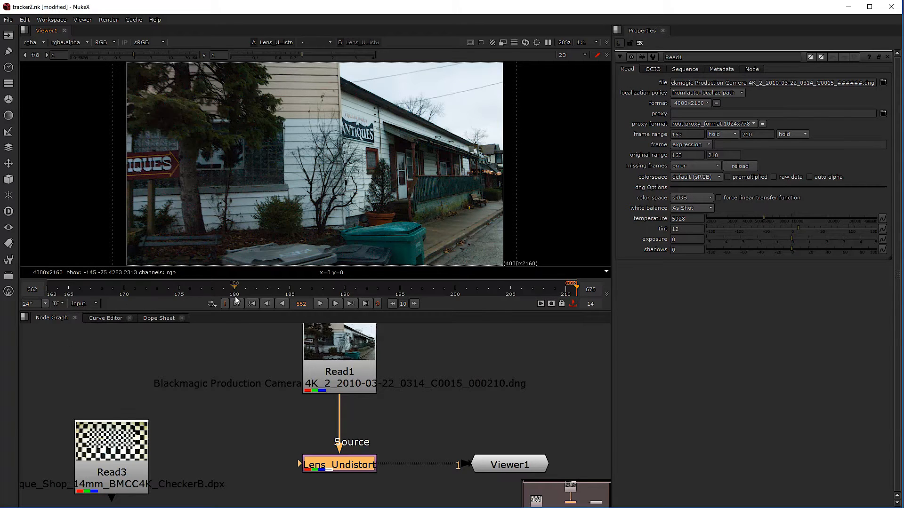
pyautogui.scroll(-7, 249, 287)
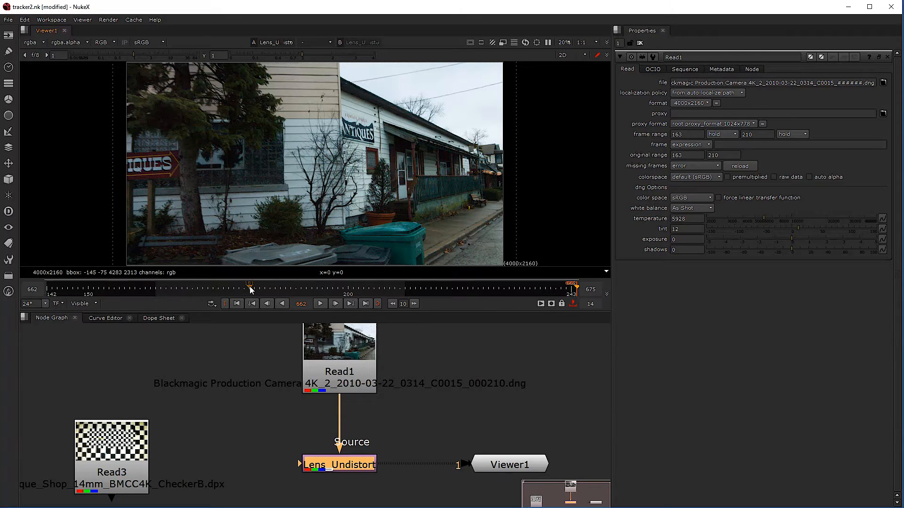
pyautogui.scroll(1, 249, 286)
pyautogui.scroll(1, 249, 287)
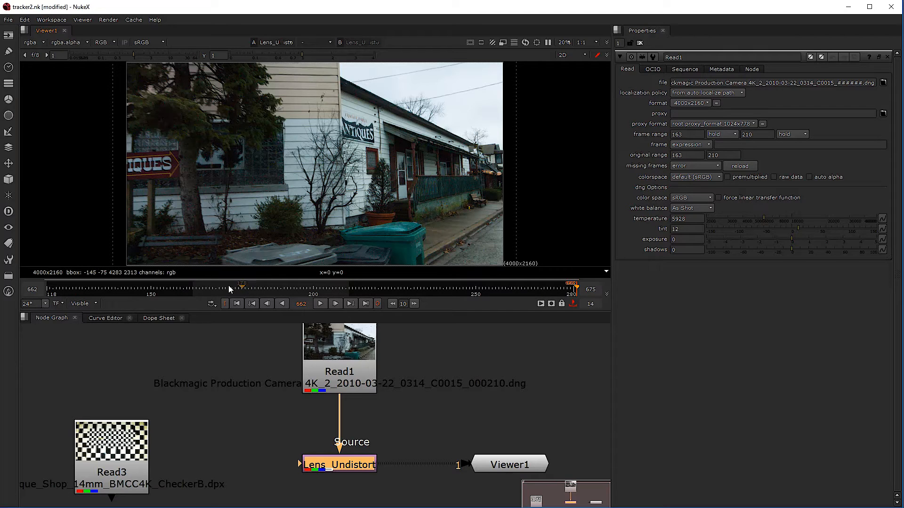
# Set the timeline's in point to frame 163 and its out point to frame 210.
pyautogui.click(202, 292)
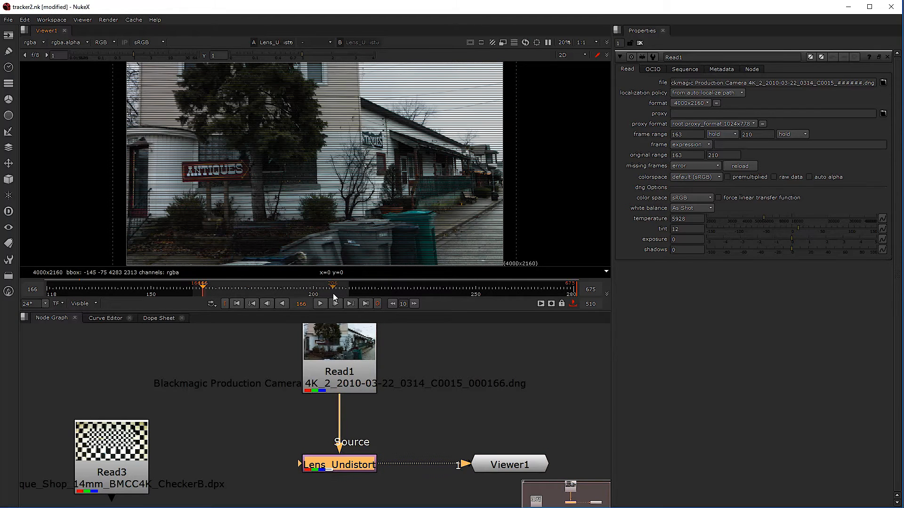
pyautogui.click(330, 290)
pyautogui.press('o')
pyautogui.moveTo(331, 293); pyautogui.dragTo(349, 292)
pyautogui.moveTo(201, 290); pyautogui.dragTo(173, 294)
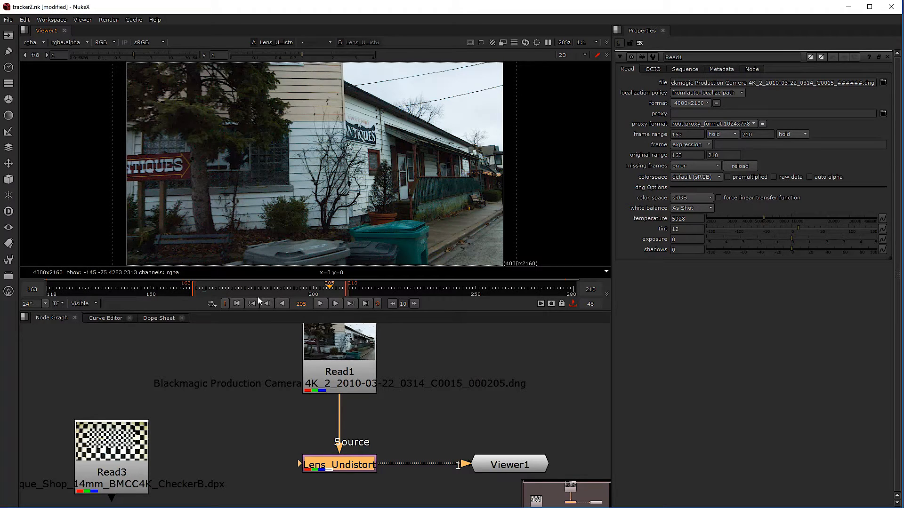
# Check the shot at several frames, including 166 and 174, and stop on frame 180.
pyautogui.click(205, 291)
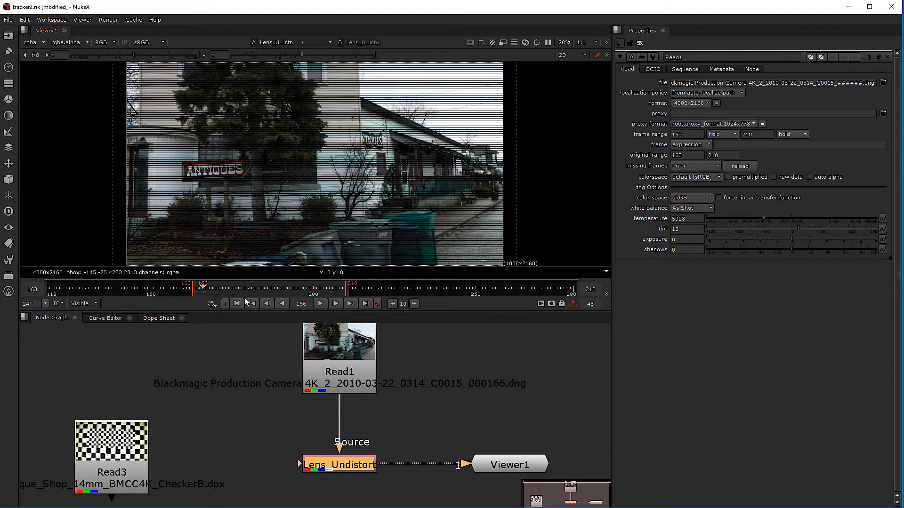
pyautogui.click(228, 288)
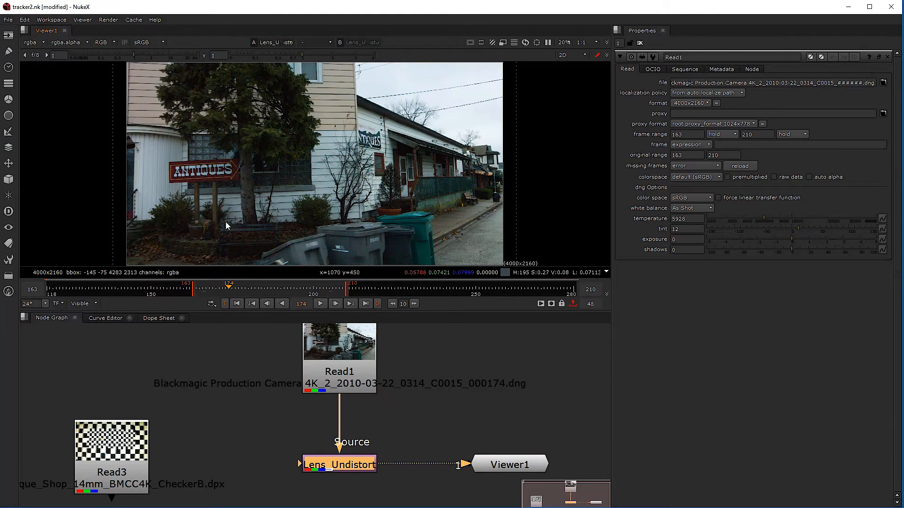
pyautogui.click(340, 292)
pyautogui.click(247, 290)
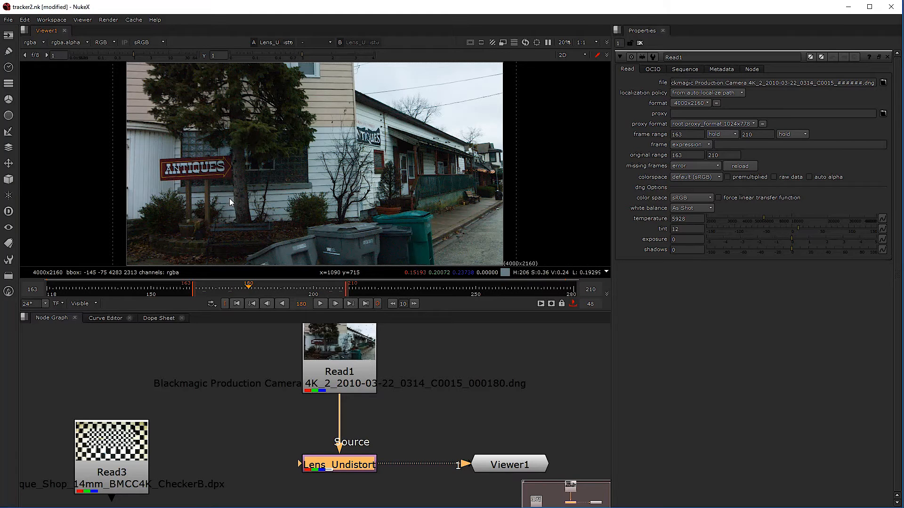
# Move Lens_Undistort closer beneath Read1 and lower the Viewer1 node to make room.
pyautogui.moveTo(346, 470); pyautogui.dragTo(337, 423)
pyautogui.scroll(-1, 348, 438)
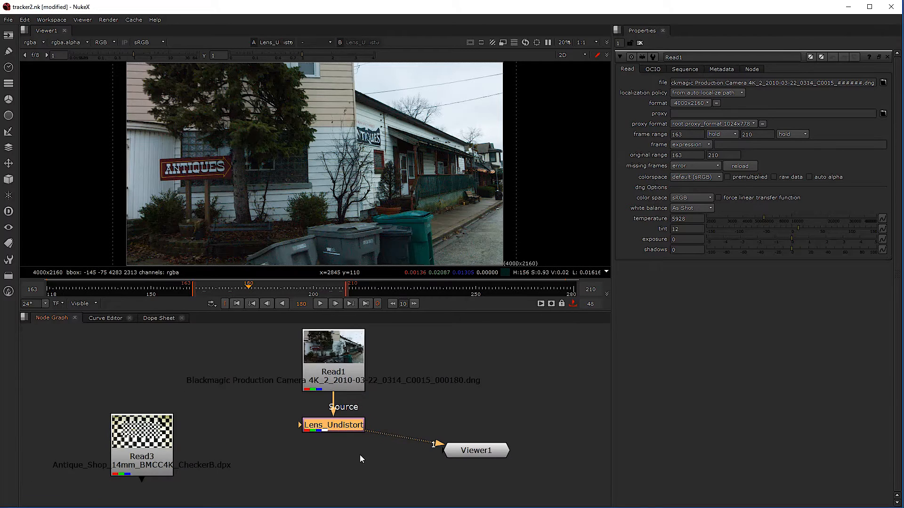
pyautogui.moveTo(475, 459); pyautogui.dragTo(473, 484)
# Add a CameraTracker node fed by Lens_Undistort, align it underneath and show its output in the viewer.
pyautogui.click(324, 461)
pyautogui.press('Tab')
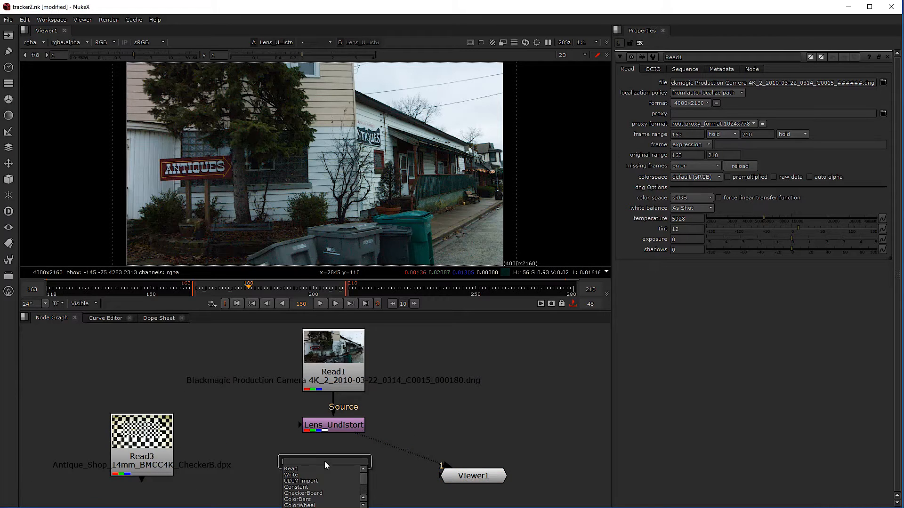
pyautogui.write('ca')
pyautogui.click(312, 493)
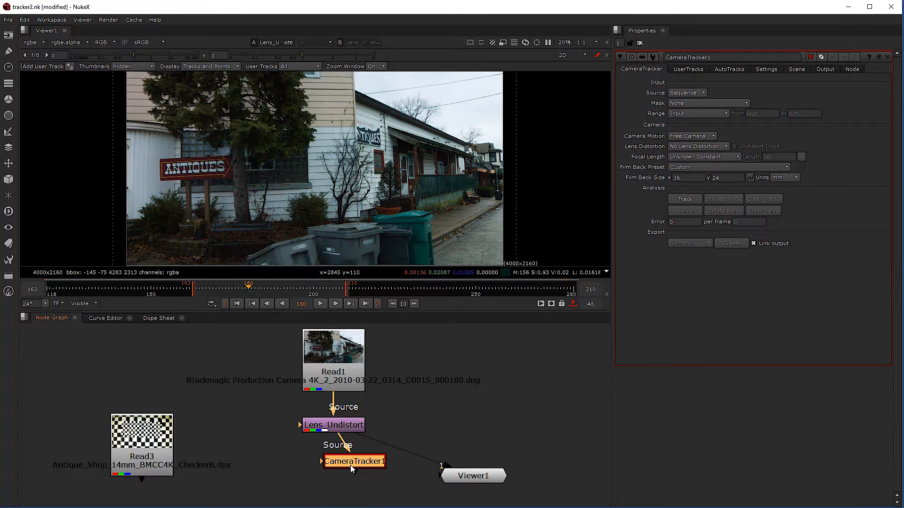
pyautogui.moveTo(350, 465); pyautogui.dragTo(332, 477)
pyautogui.press('1')
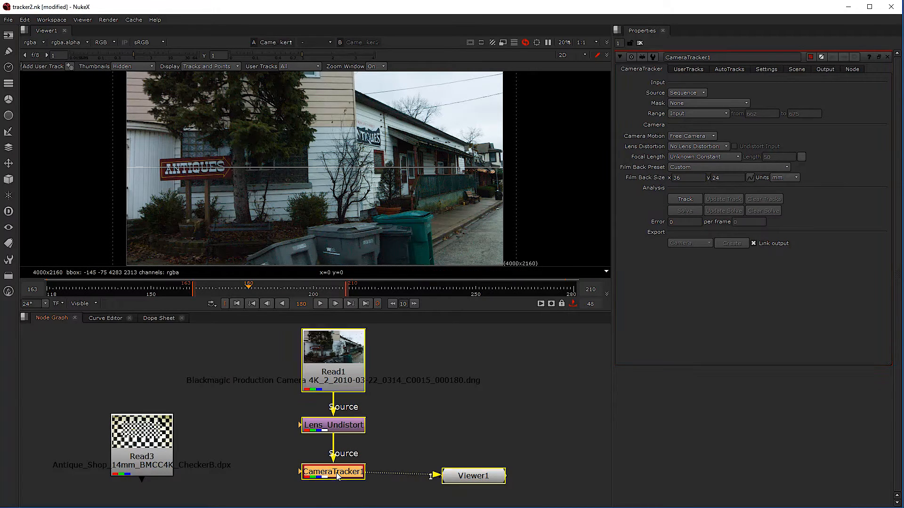
pyautogui.moveTo(298, 474); pyautogui.dragTo(228, 474)
pyautogui.click(207, 485)
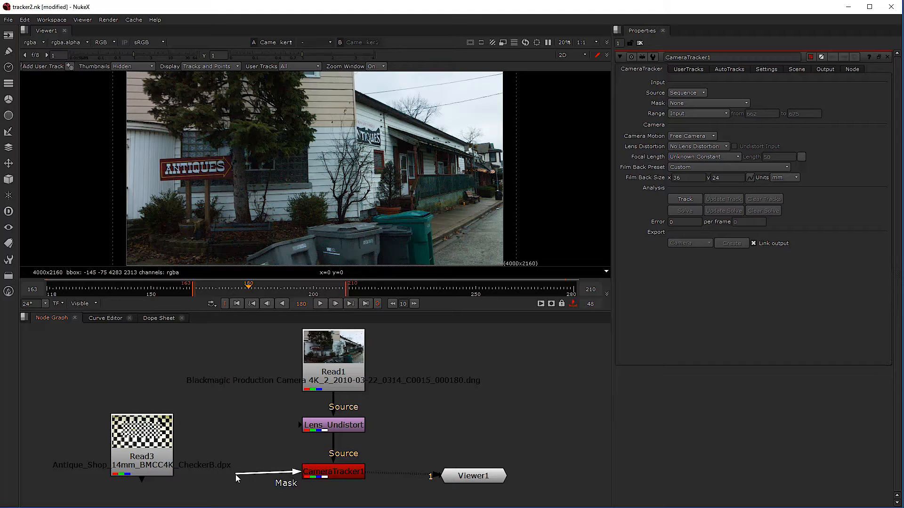
pyautogui.click(320, 473)
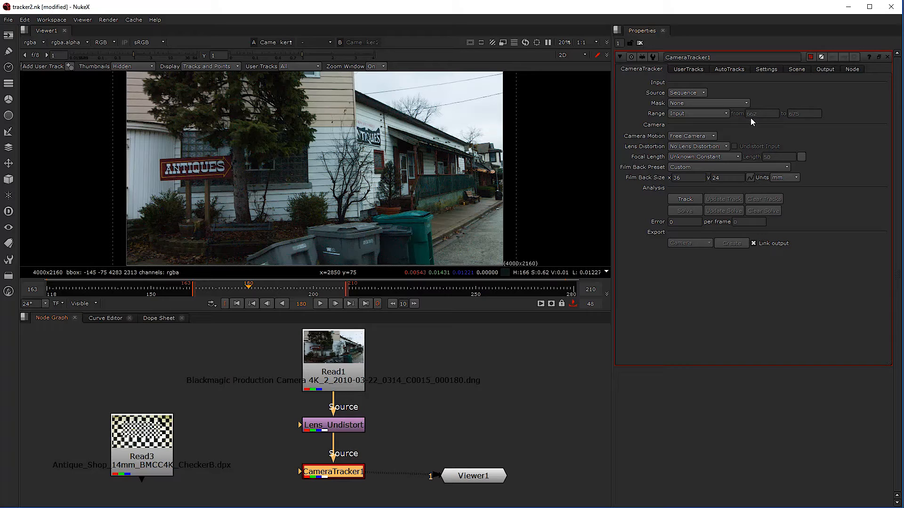
# Review the CameraTracker's Range and Camera Motion options, keeping Input and Free Camera.
pyautogui.click(692, 114)
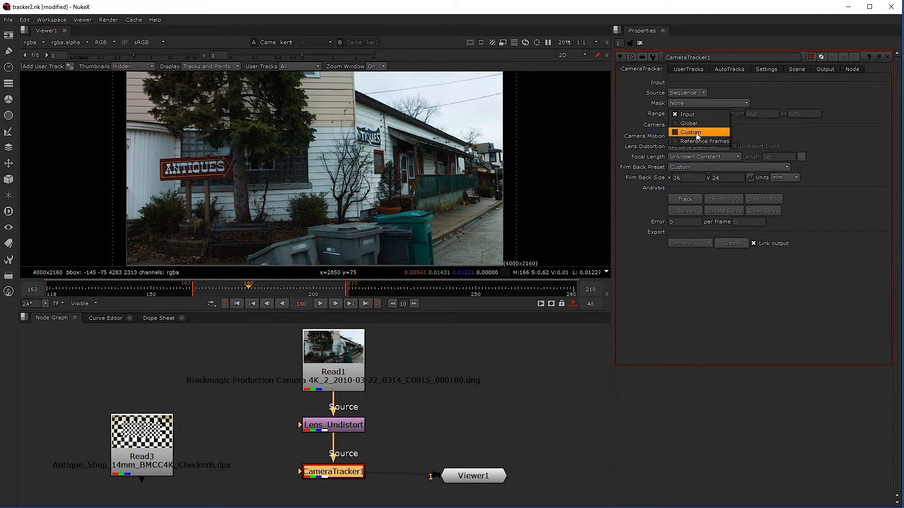
pyautogui.click(813, 130)
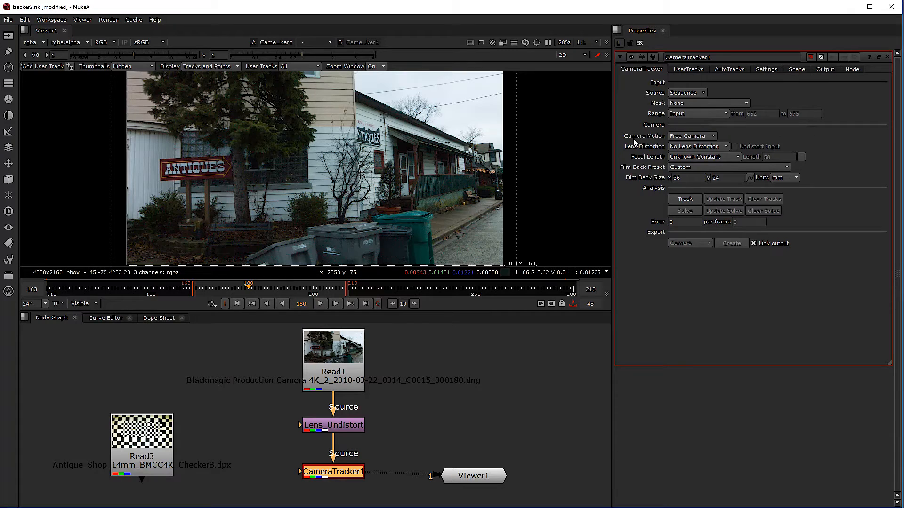
pyautogui.click(701, 137)
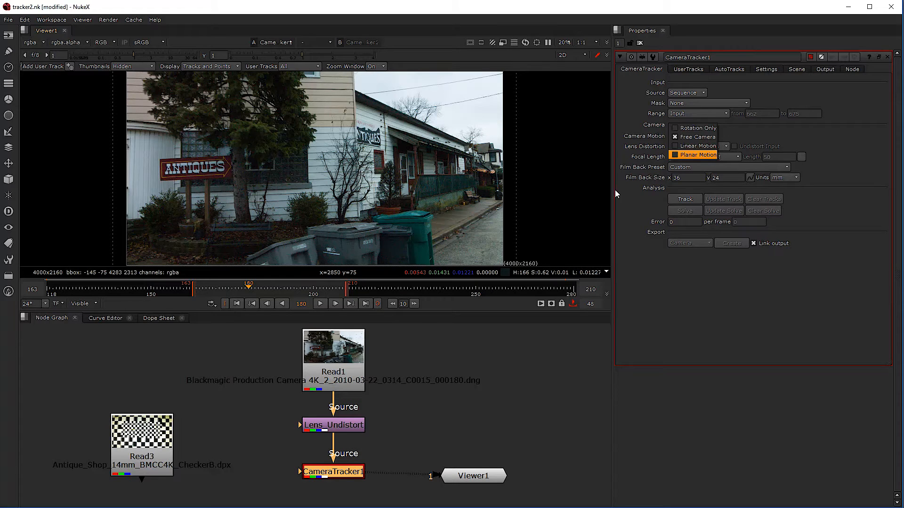
pyautogui.click(631, 199)
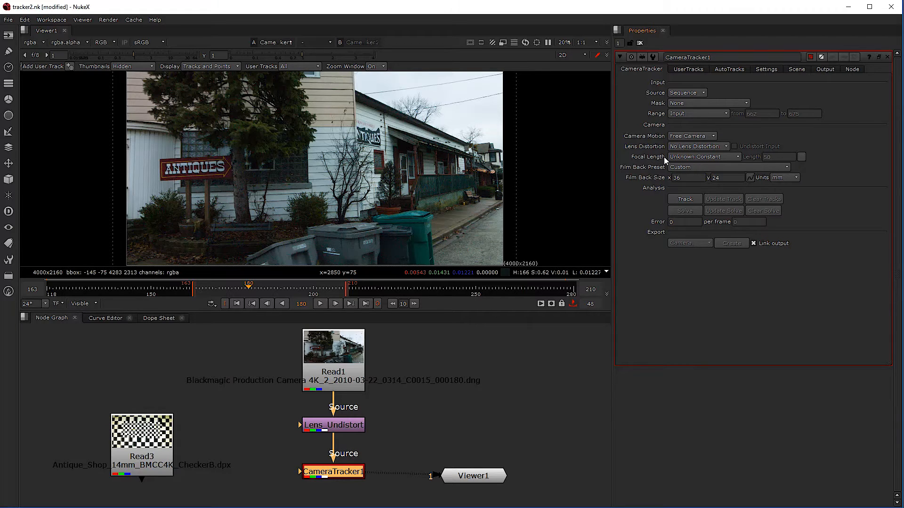
# Set the CameraTracker's focal length to Known with a length of 14.
pyautogui.click(694, 156)
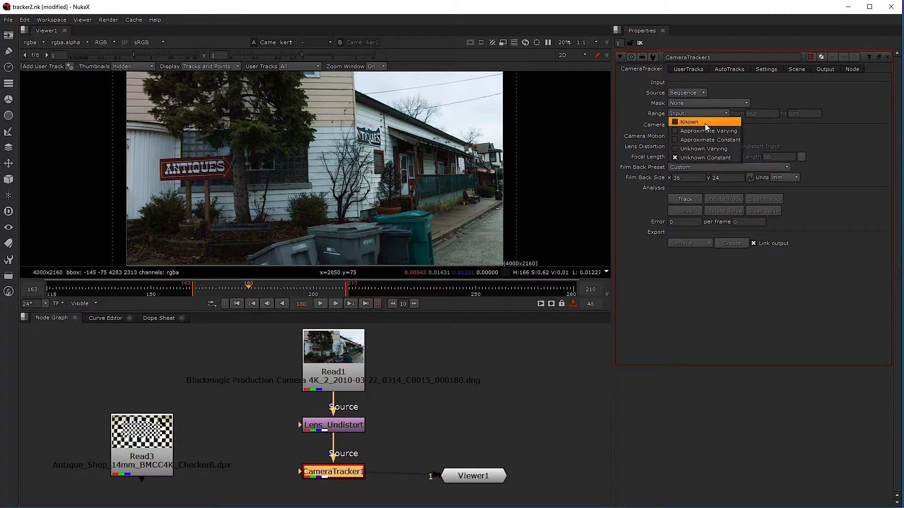
pyautogui.click(706, 123)
pyautogui.doubleClick(772, 157)
pyautogui.write('14')
# Try Unknown Constant as the focal length type, and settle on Approximate Constant.
pyautogui.click(705, 160)
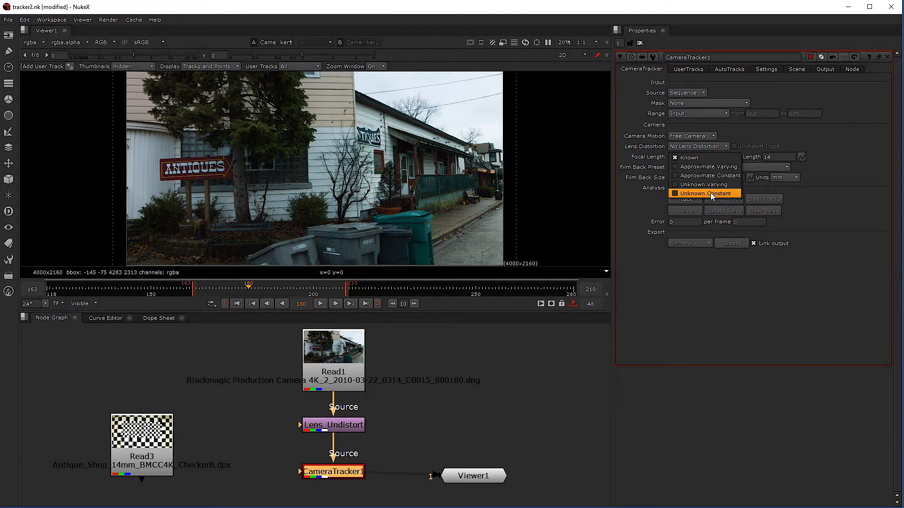
pyautogui.click(711, 194)
pyautogui.click(707, 160)
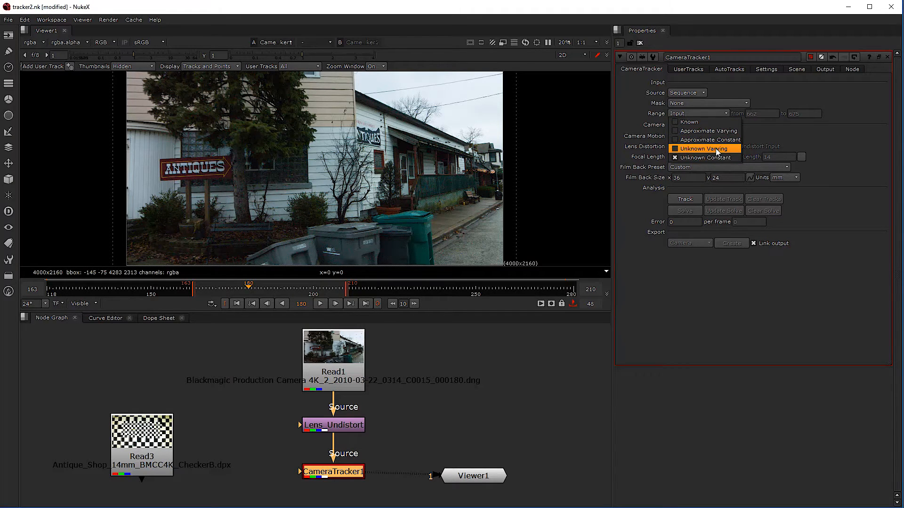
pyautogui.click(712, 138)
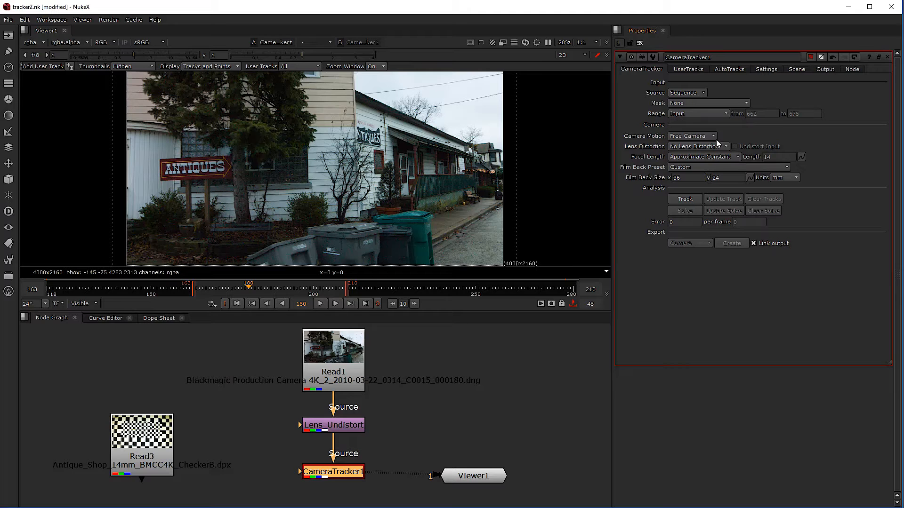
pyautogui.click(779, 156)
# Show the Lens_Undistort node's output in the viewer.
pyautogui.scroll(-2, 397, 227)
pyautogui.click(340, 361)
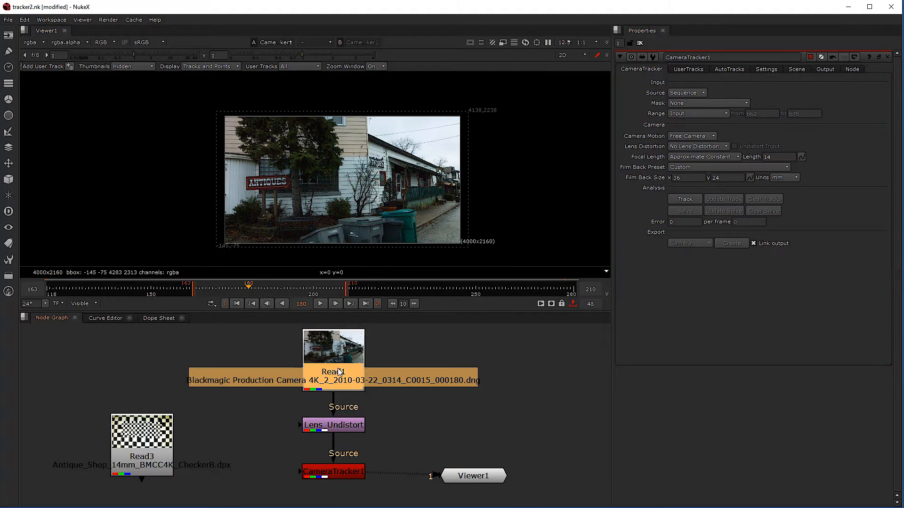
pyautogui.click(338, 429)
pyautogui.press('1')
pyautogui.click(337, 428)
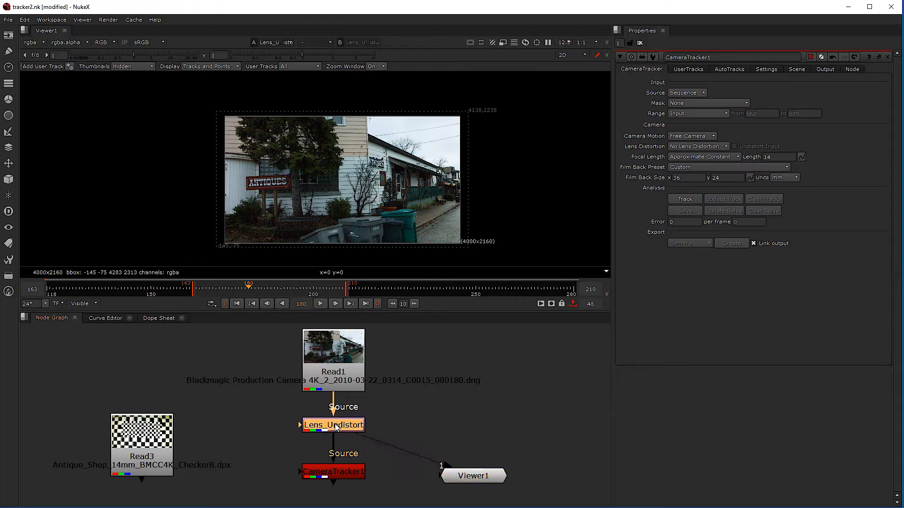
# Review the CameraTracker's Length value and the available focal length types, keeping Approximate Constant.
pyautogui.scroll(1, 360, 193)
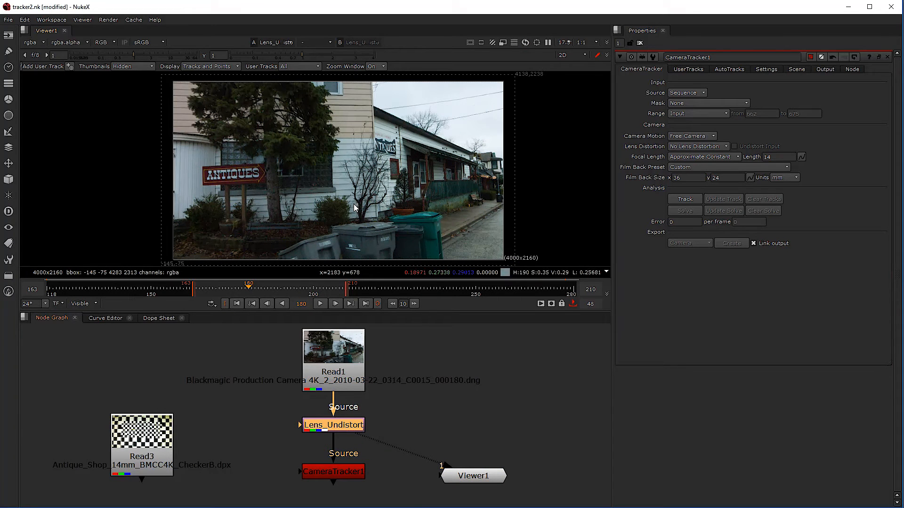
pyautogui.click(774, 157)
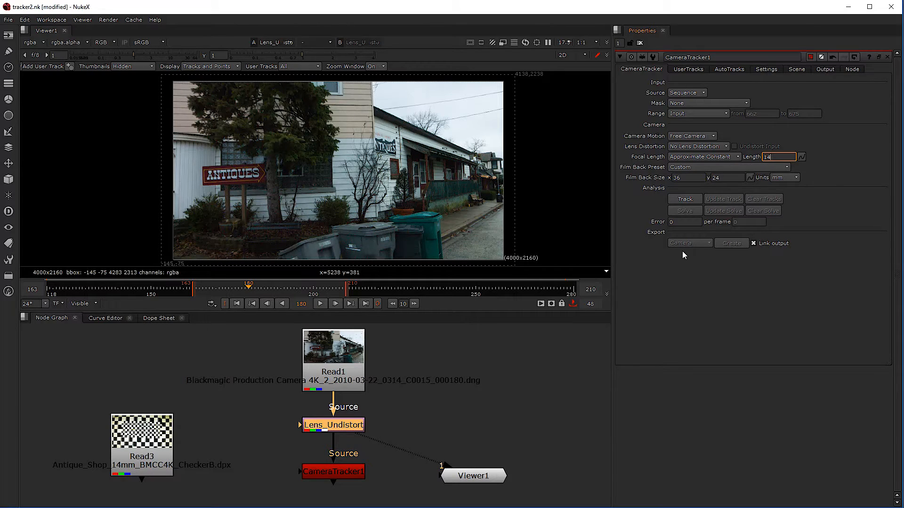
pyautogui.click(670, 275)
pyautogui.click(776, 157)
pyautogui.click(774, 158)
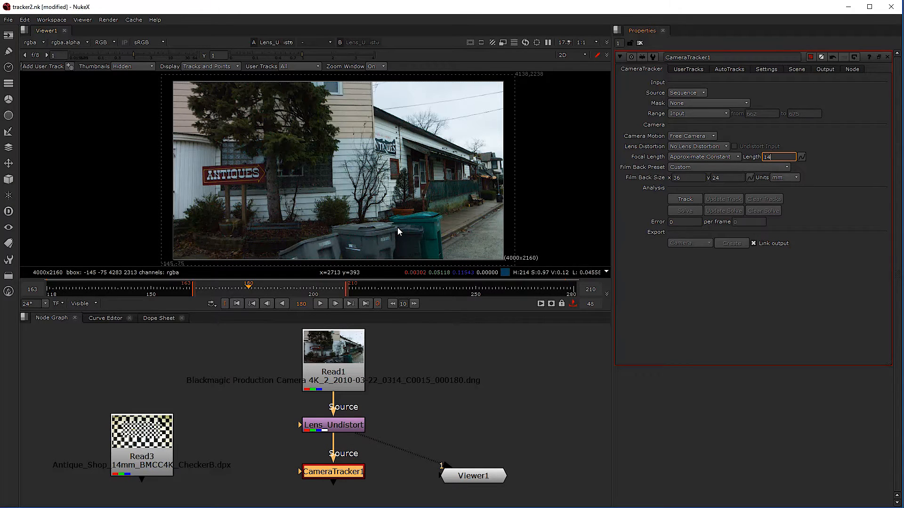
pyautogui.click(700, 158)
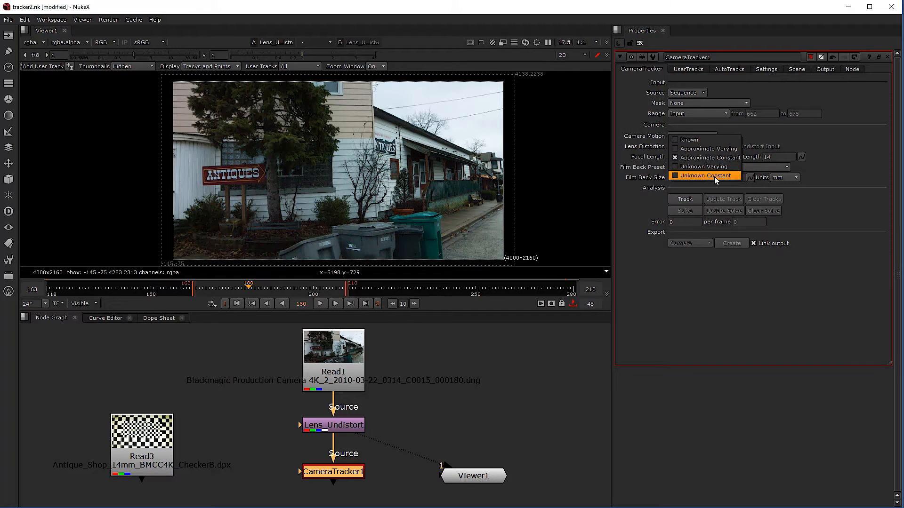
pyautogui.click(854, 166)
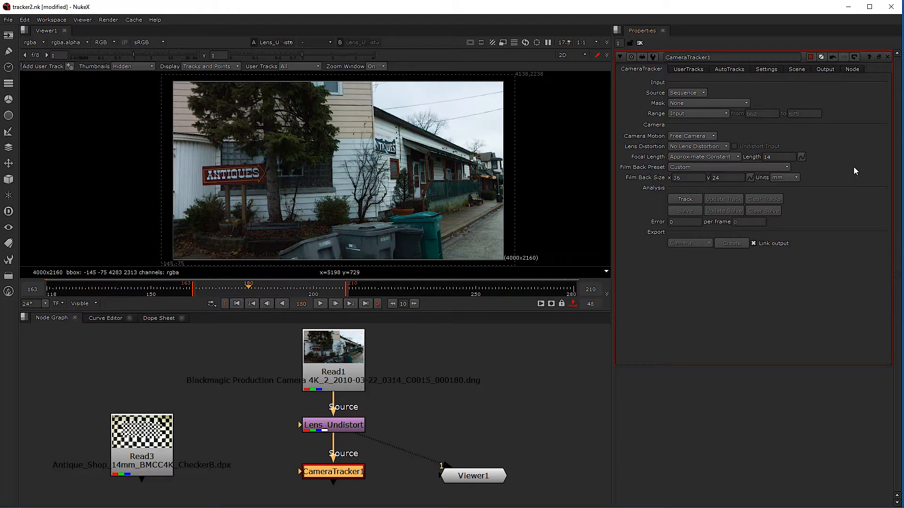
pyautogui.click(766, 157)
pyautogui.click(821, 140)
# Set the CameraTracker's film back preset to the Black Magic Production Camera 4k.
pyautogui.doubleClick(689, 178)
pyautogui.doubleClick(724, 179)
pyautogui.moveTo(686, 178); pyautogui.dragTo(655, 180)
pyautogui.press('Tab')
pyautogui.click(677, 167)
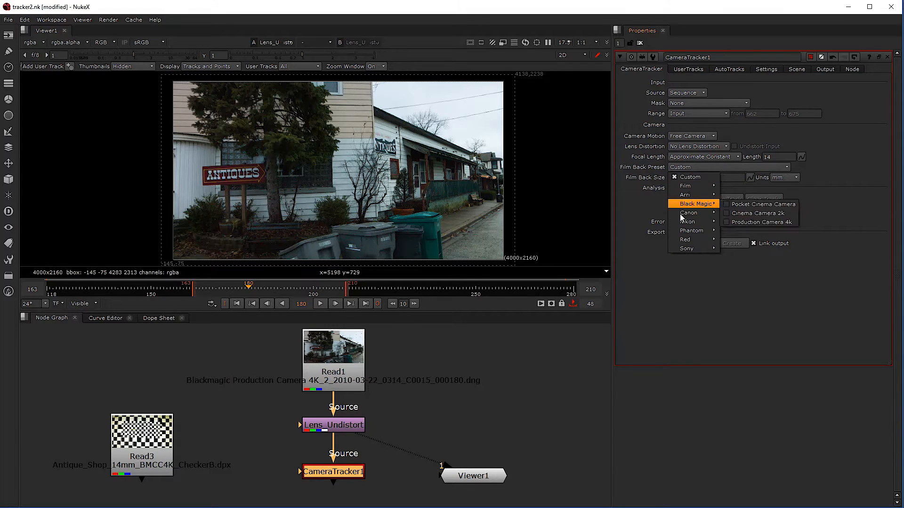
pyautogui.moveTo(690, 207)
pyautogui.click(761, 222)
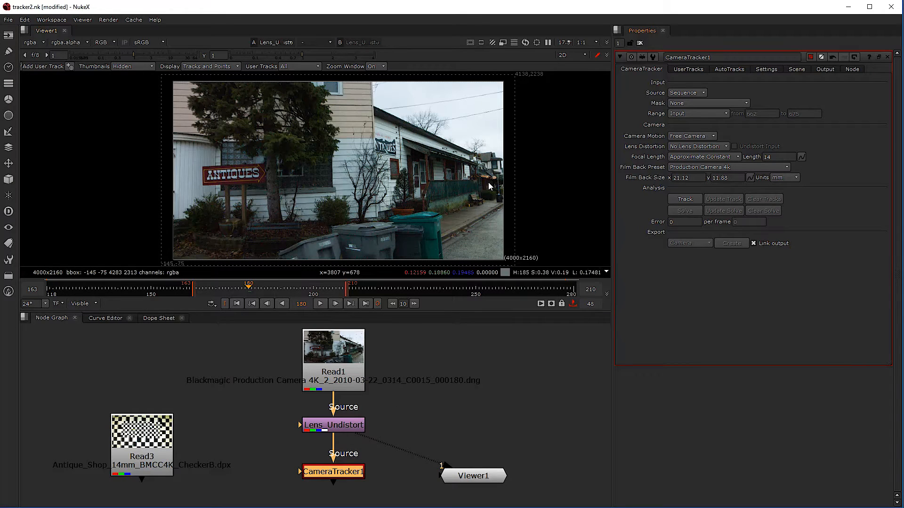
# Compare the roof detail in the viewer at 1:2 and 1:1 resolution, settling on 1:2.
pyautogui.click(583, 42)
pyautogui.click(585, 61)
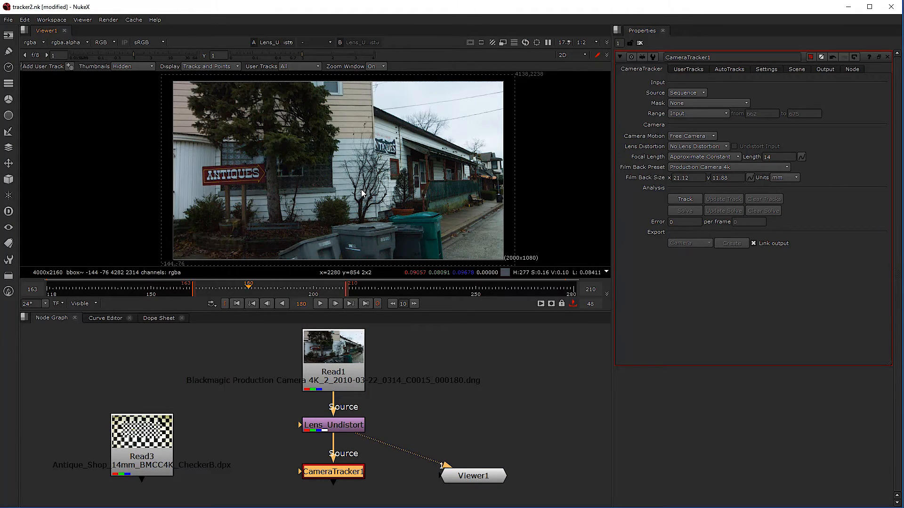
pyautogui.scroll(5, 370, 137)
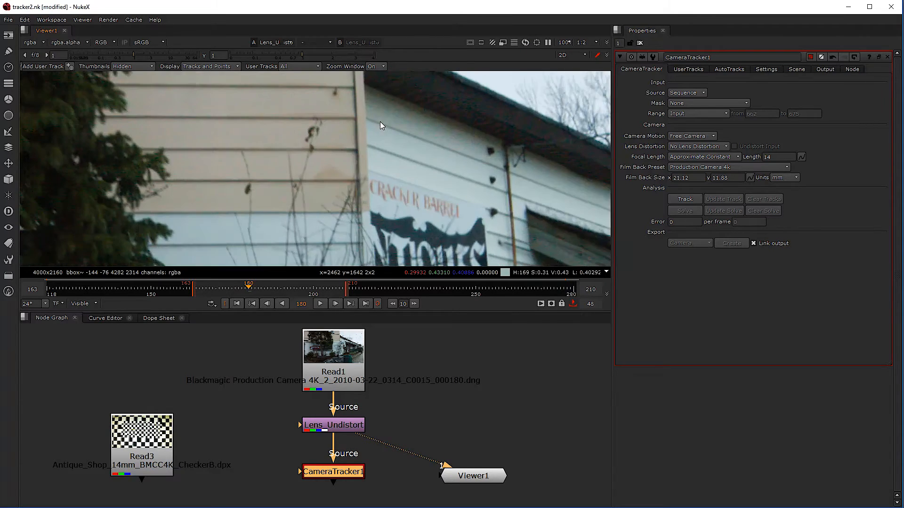
pyautogui.scroll(2, 348, 142)
pyautogui.click(584, 42)
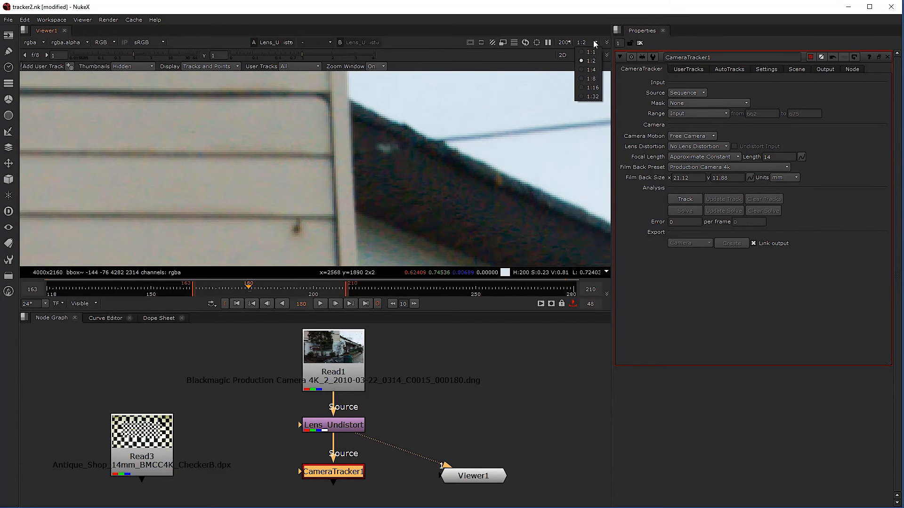
pyautogui.click(593, 52)
pyautogui.click(588, 42)
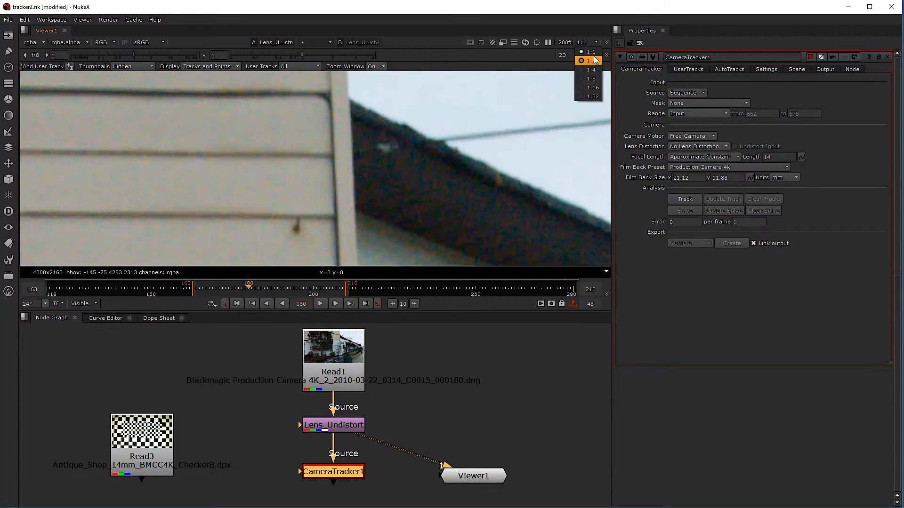
pyautogui.click(590, 60)
pyautogui.scroll(-5, 335, 222)
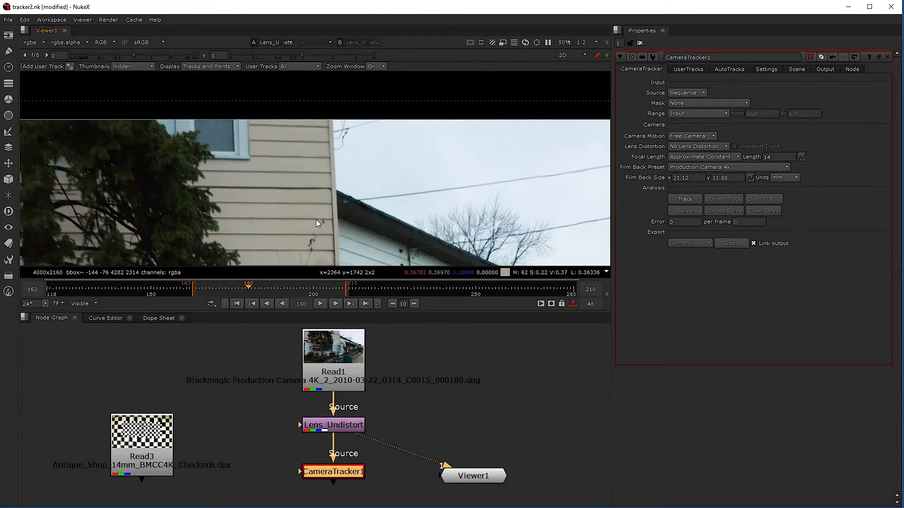
pyautogui.scroll(-1, 320, 225)
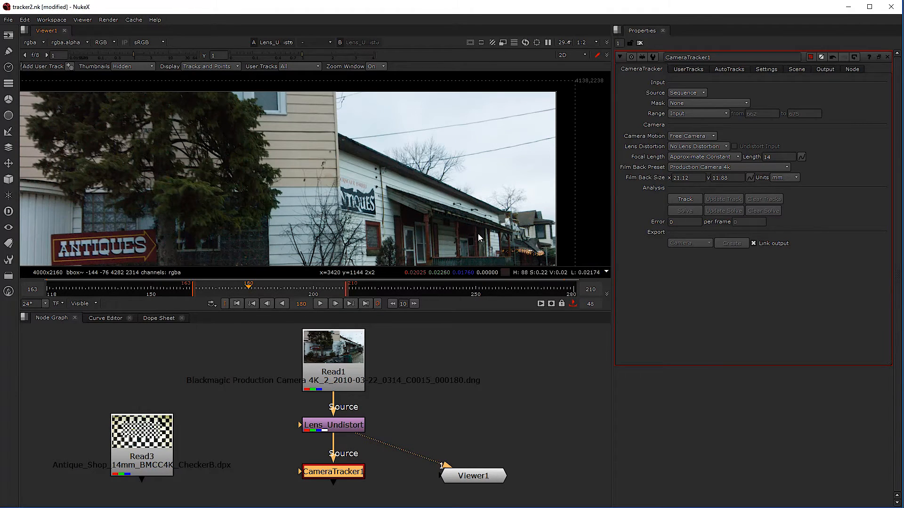
pyautogui.scroll(-2, 452, 238)
pyautogui.moveTo(426, 249); pyautogui.dragTo(407, 188)
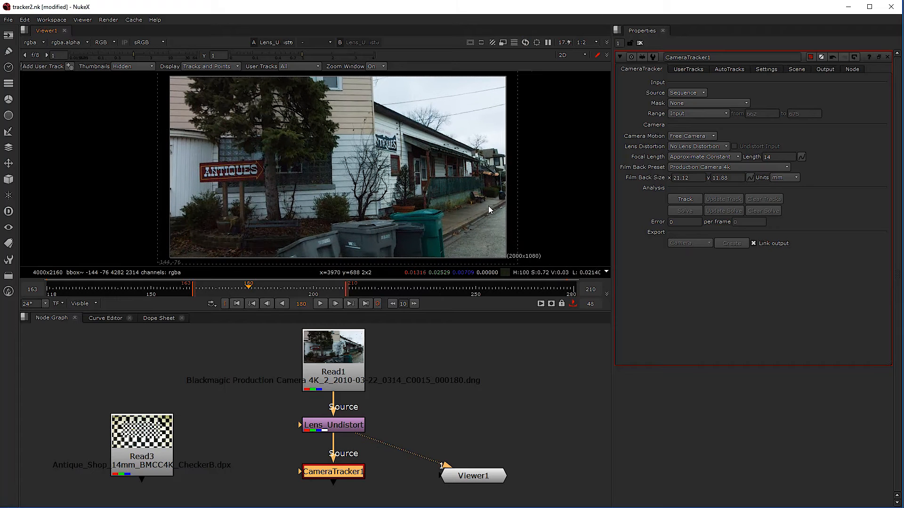
pyautogui.click(685, 199)
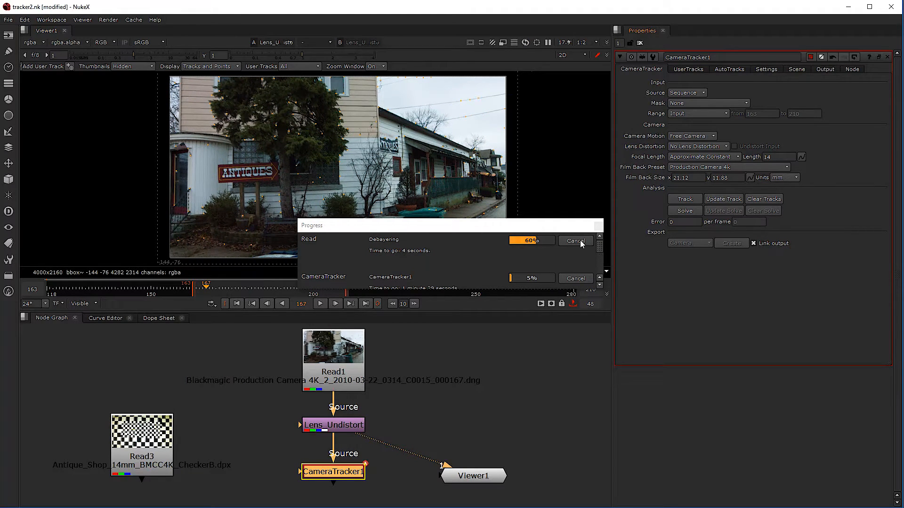
pyautogui.click(580, 241)
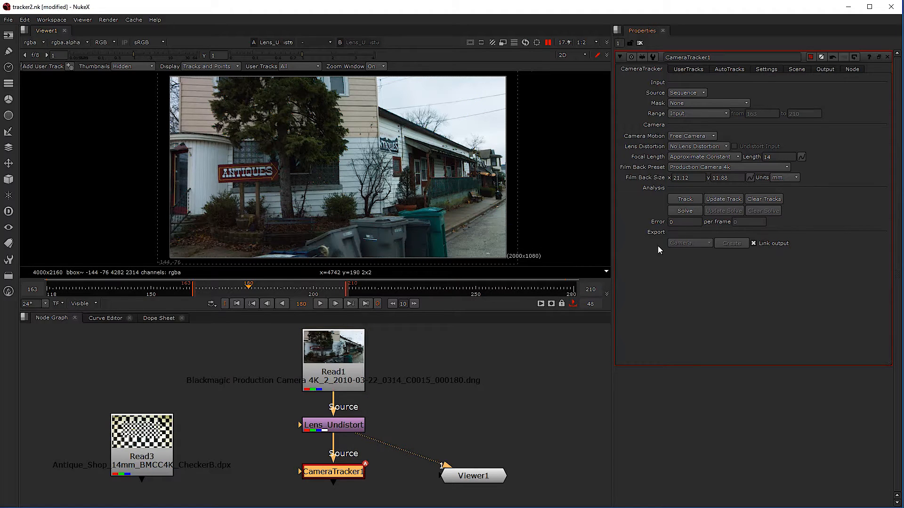
pyautogui.click(763, 199)
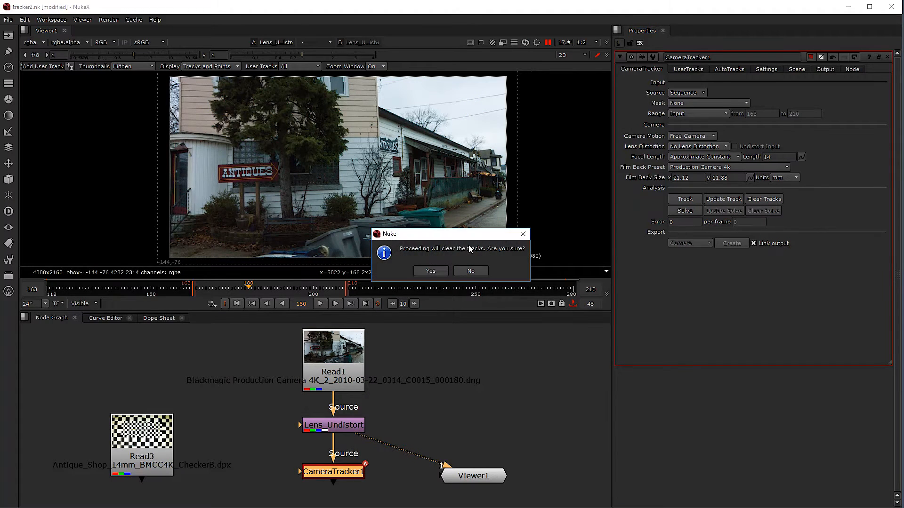
pyautogui.click(430, 272)
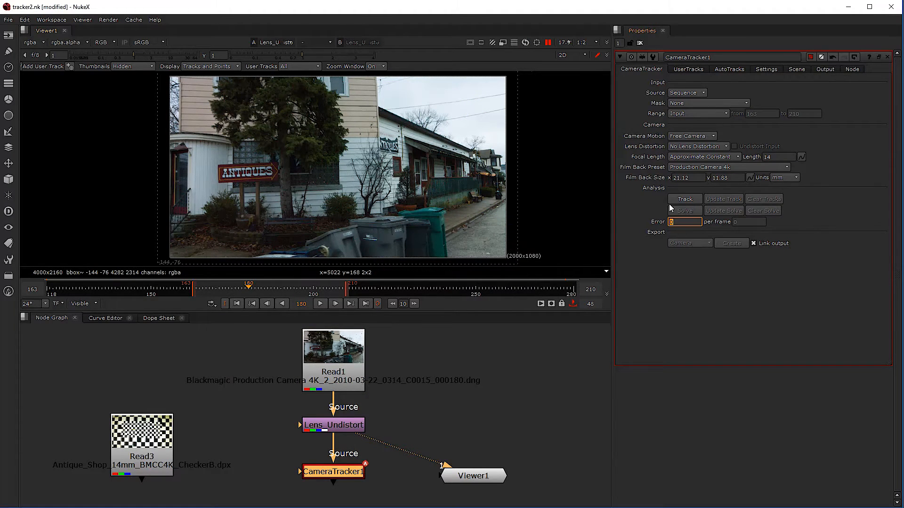
# Enable Preview Features in the CameraTracker settings and lower the viewer gain to 0.26.
pyautogui.click(735, 69)
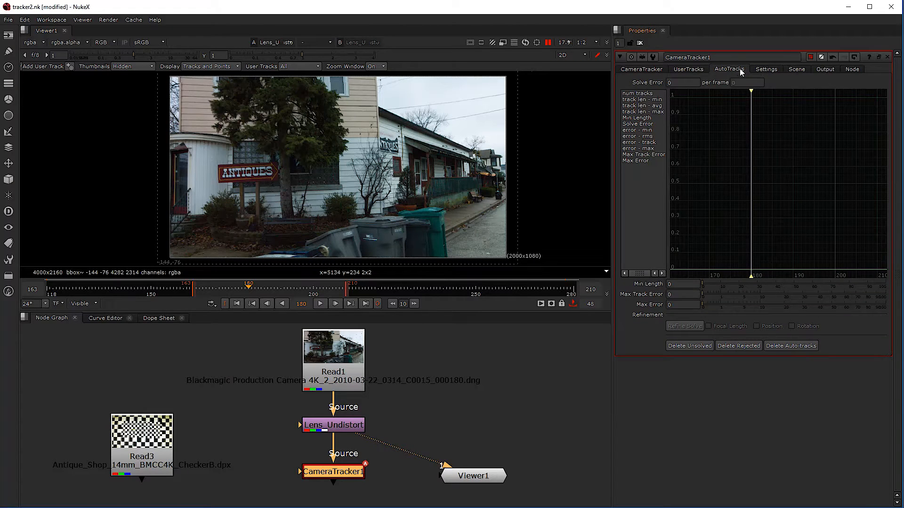
pyautogui.click(766, 70)
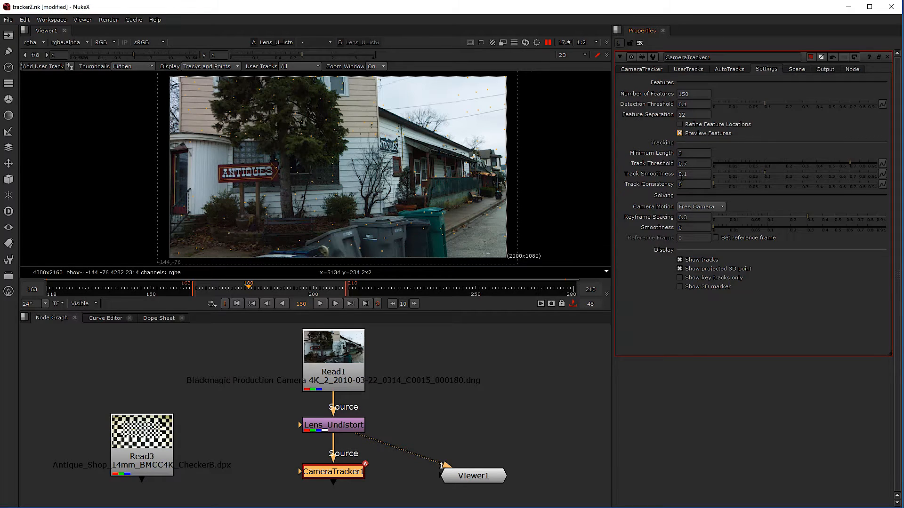
pyautogui.moveTo(120, 54); pyautogui.dragTo(112, 53)
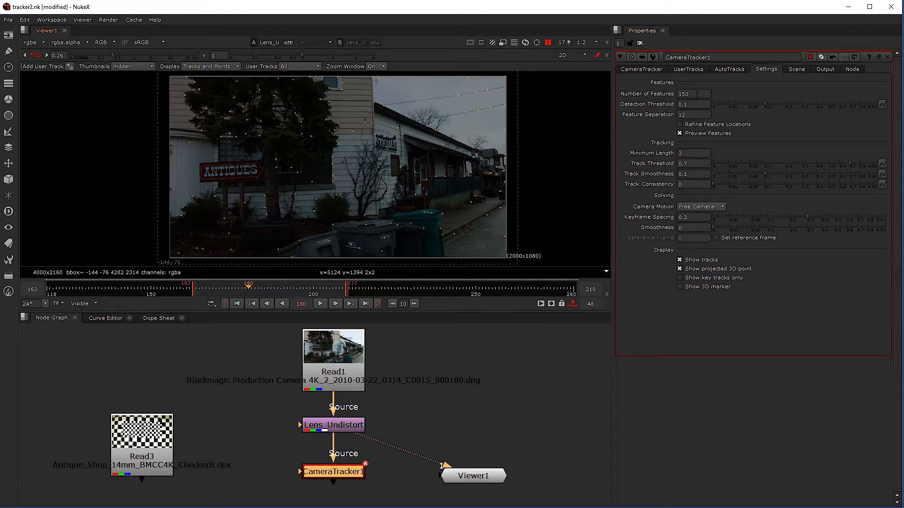
# Set the CameraTracker's Number of Features to 300.
pyautogui.moveTo(695, 94); pyautogui.dragTo(665, 98)
pyautogui.write('300')
pyautogui.press('Tab')
# Try a lower Feature Separation and restore it to 12, and try a Detection Threshold of 0.0035 before raising it again.
pyautogui.press('Tab')
pyautogui.press('Down')
pyautogui.press('Down')
pyautogui.press('Down')
pyautogui.press('Down')
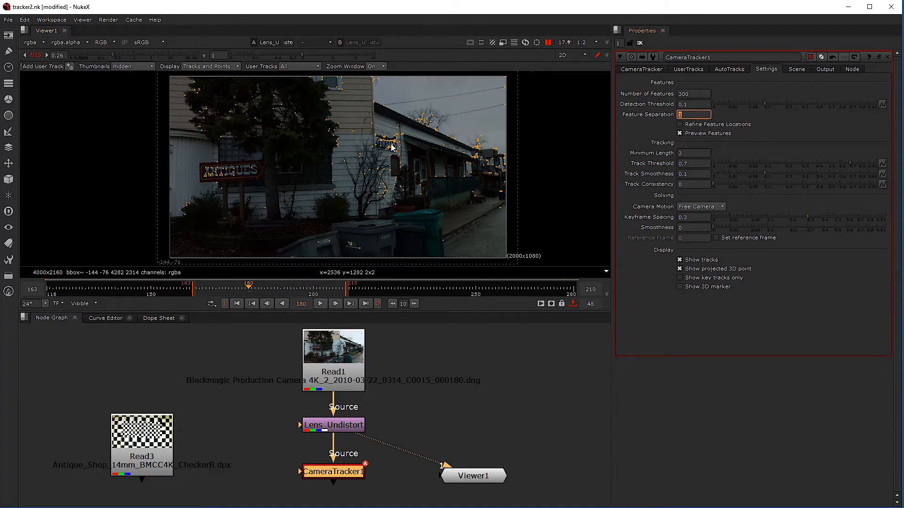
pyautogui.press('Up')
pyautogui.press('Up')
pyautogui.moveTo(740, 103); pyautogui.dragTo(723, 104)
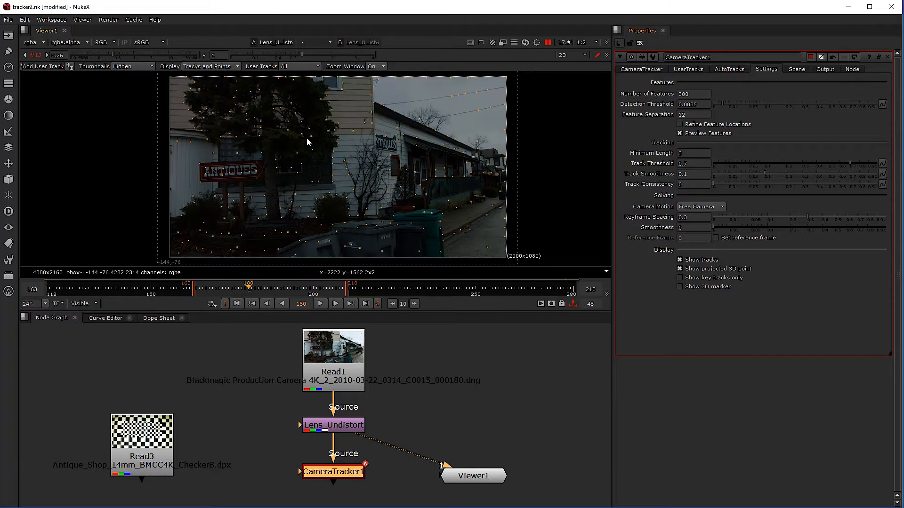
pyautogui.click(760, 104)
# Track the features through the sequence, keeping the Progress window clear of the image in the viewer.
pyautogui.click(657, 71)
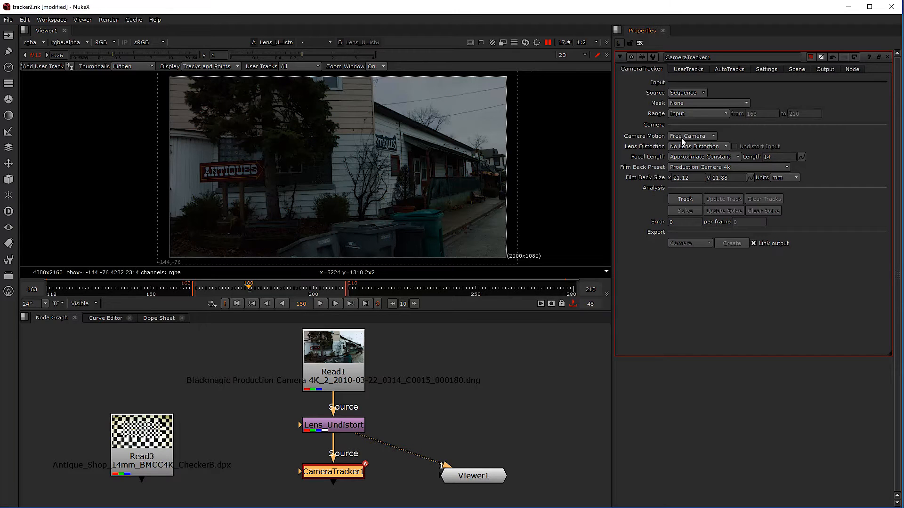
pyautogui.click(687, 199)
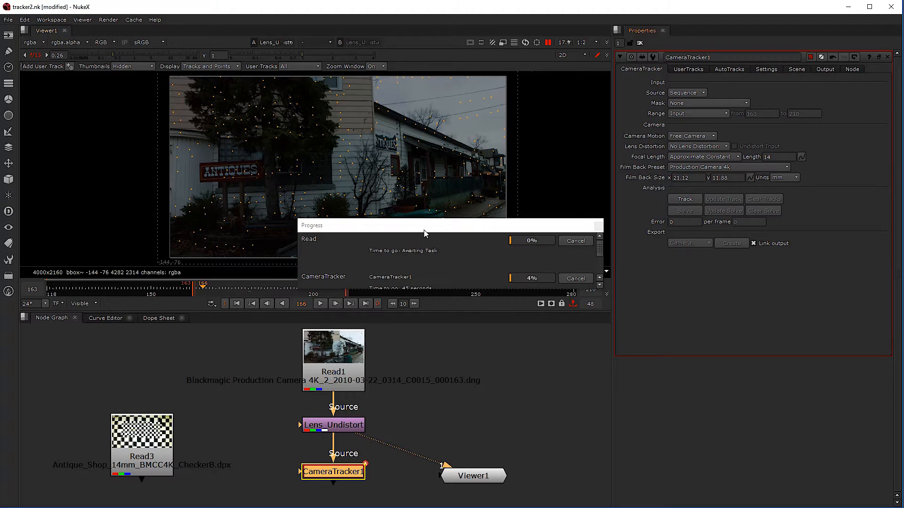
pyautogui.moveTo(427, 234); pyautogui.dragTo(394, 290)
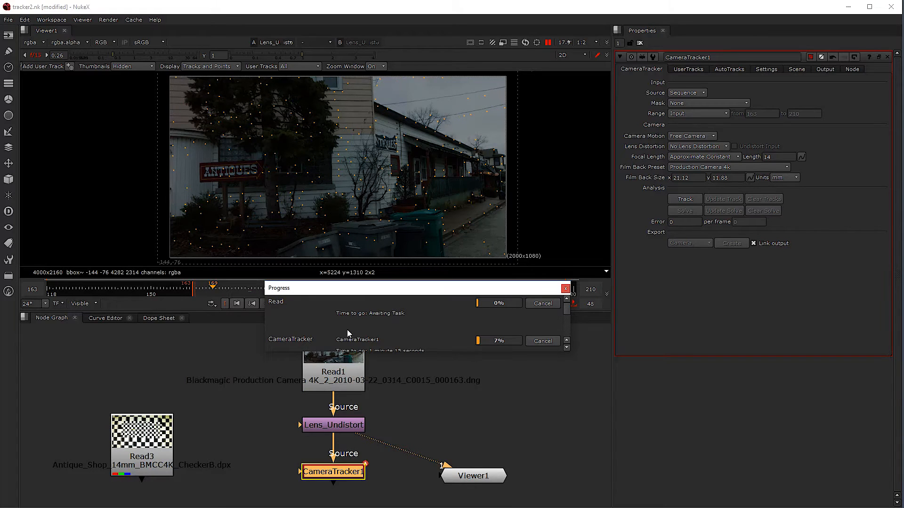
pyautogui.moveTo(327, 288); pyautogui.dragTo(347, 323)
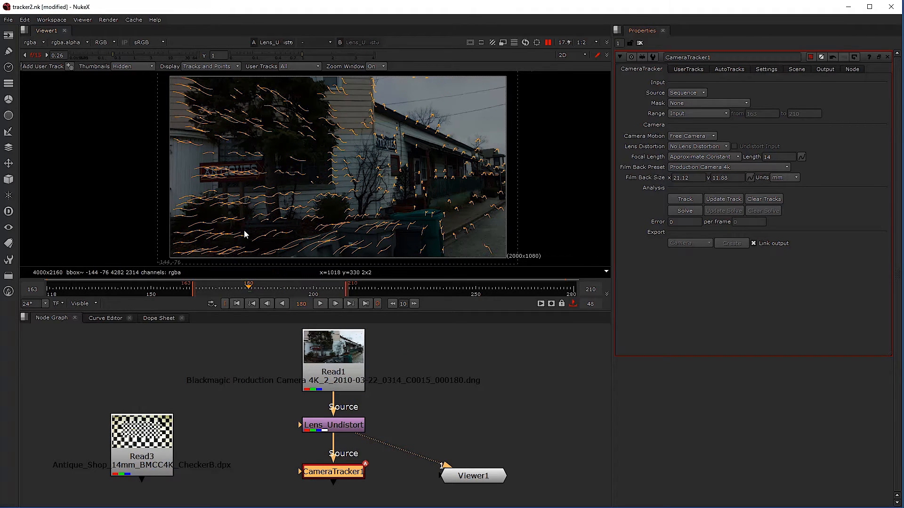
# Inspect the tracks over the image at frame 174.
pyautogui.moveTo(247, 291); pyautogui.dragTo(228, 290)
pyautogui.scroll(-3, 298, 207)
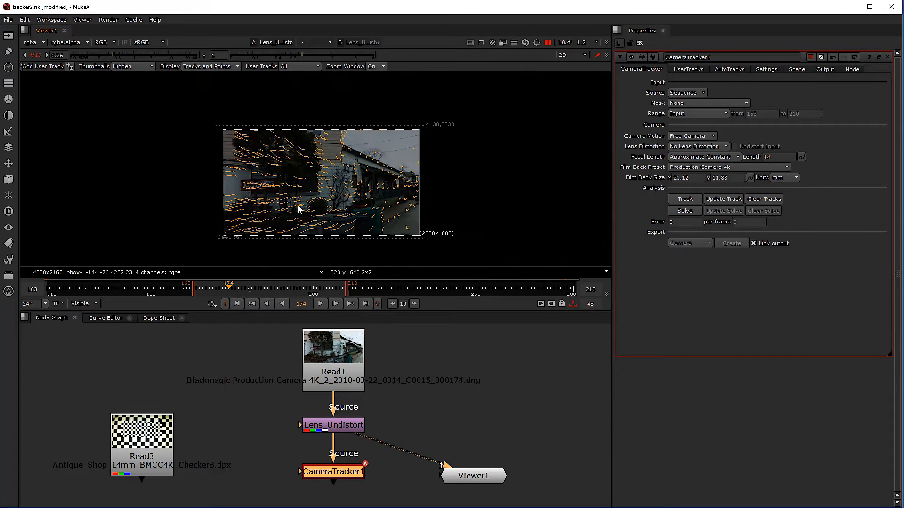
pyautogui.scroll(1, 298, 208)
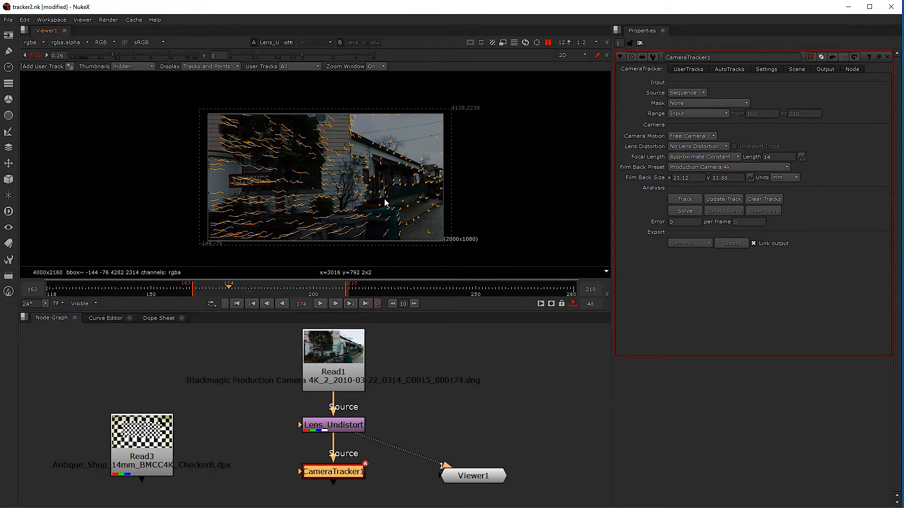
# Resume viewer updates and clear all of the CameraTracker's tracks.
pyautogui.click(549, 43)
pyautogui.click(761, 200)
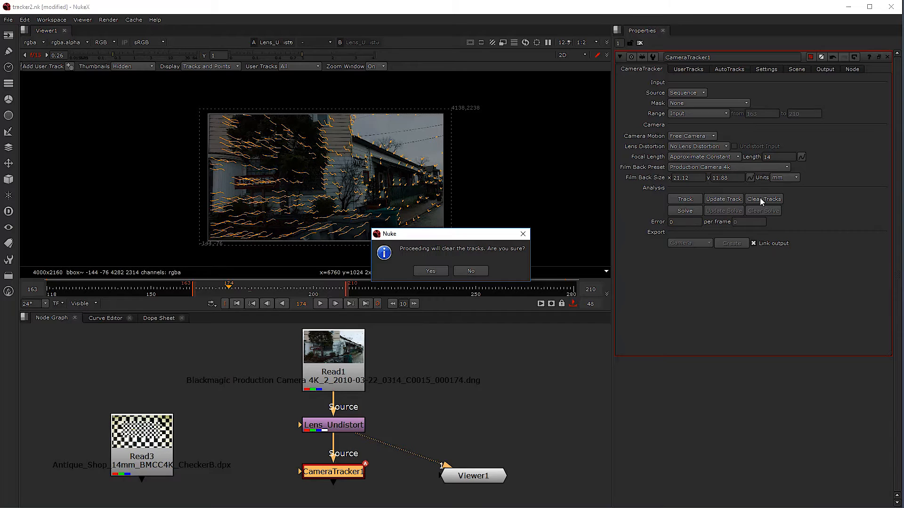
pyautogui.click(435, 272)
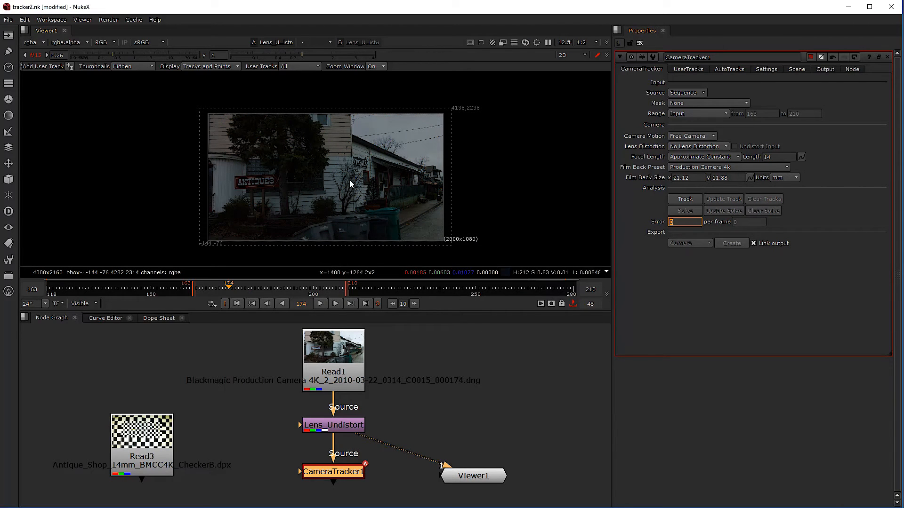
# Set the viewer resolution to 1:1 and track the sequence again with the CameraTracker.
pyautogui.click(596, 42)
pyautogui.click(593, 50)
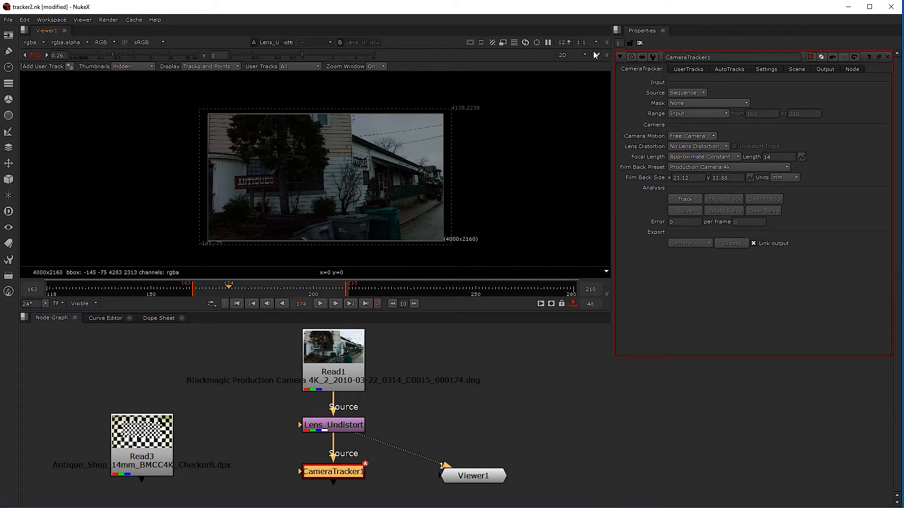
pyautogui.scroll(1, 217, 170)
pyautogui.click(596, 42)
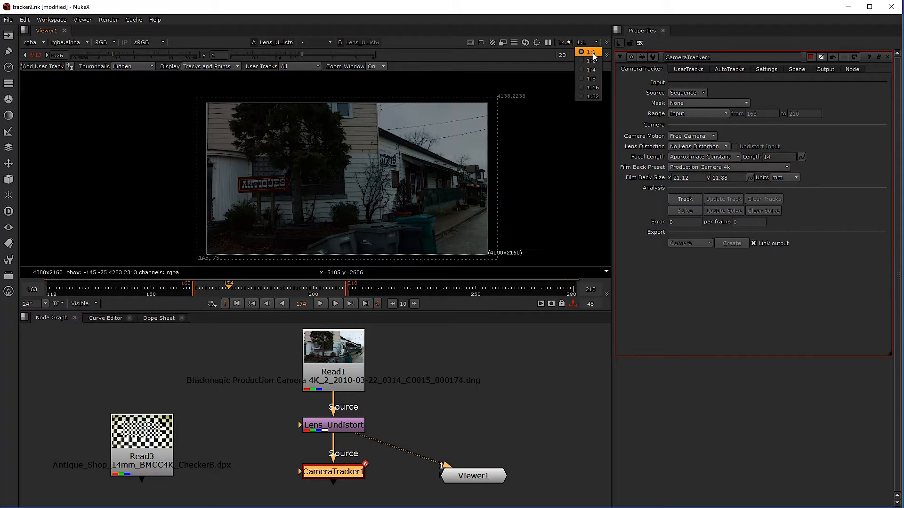
pyautogui.click(591, 52)
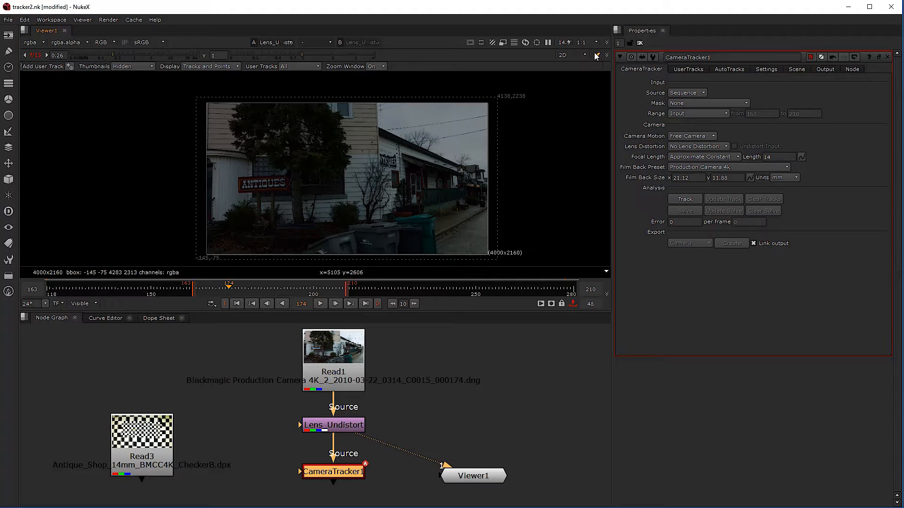
pyautogui.click(690, 199)
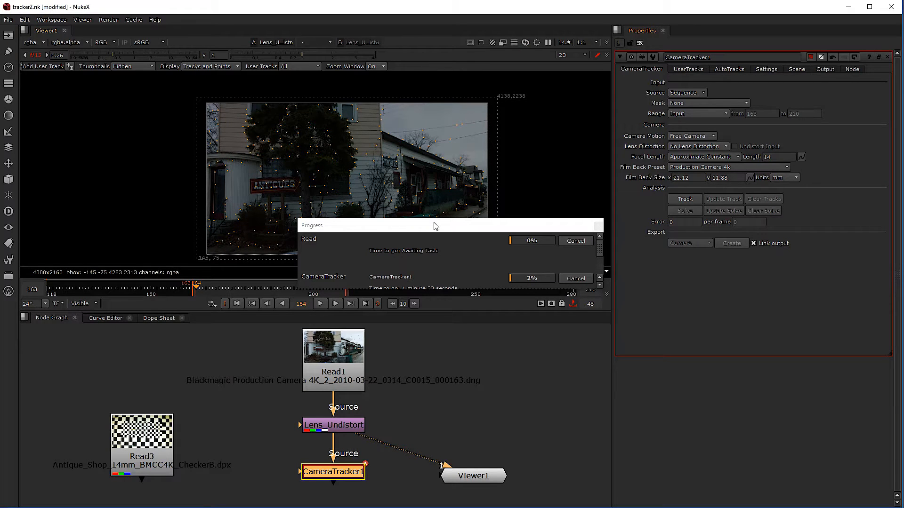
# Move the Progress window clear of the viewer image and inspect the new tracks at frame 182.
pyautogui.moveTo(411, 276); pyautogui.dragTo(348, 343)
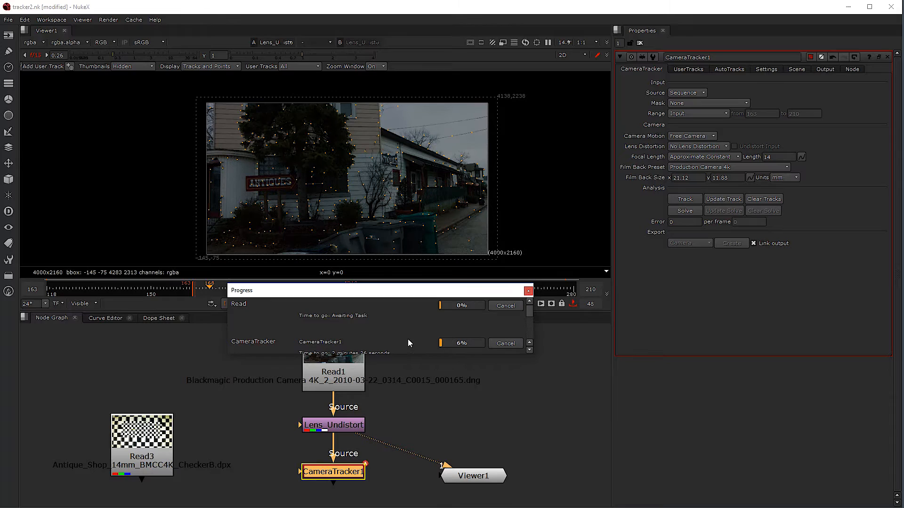
pyautogui.scroll(-1, 528, 315)
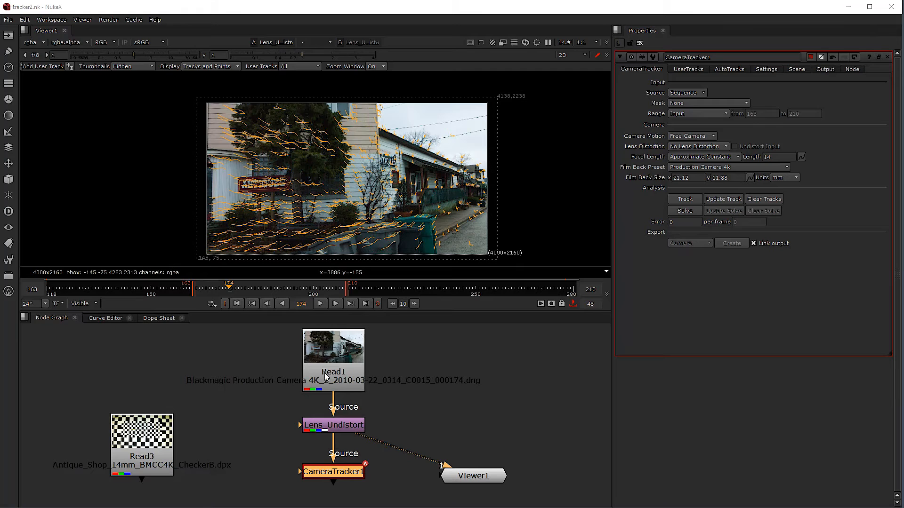
pyautogui.click(255, 287)
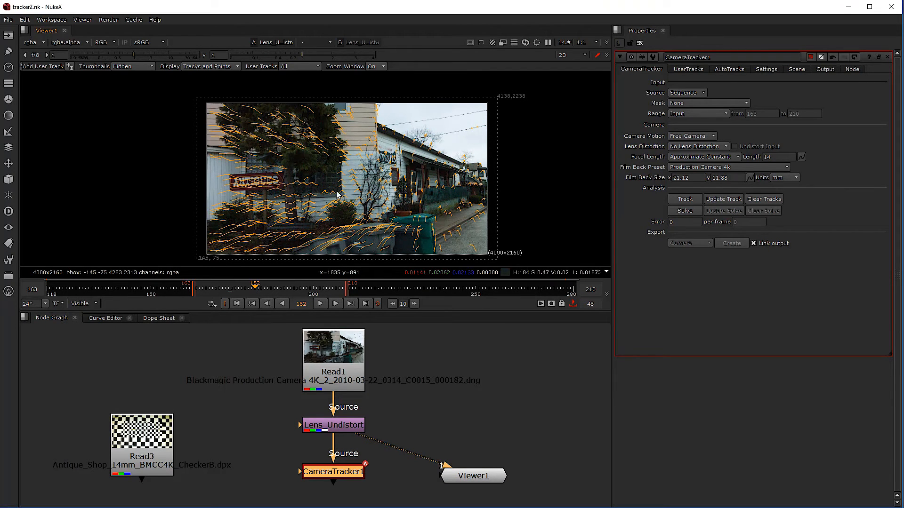
pyautogui.scroll(3, 347, 162)
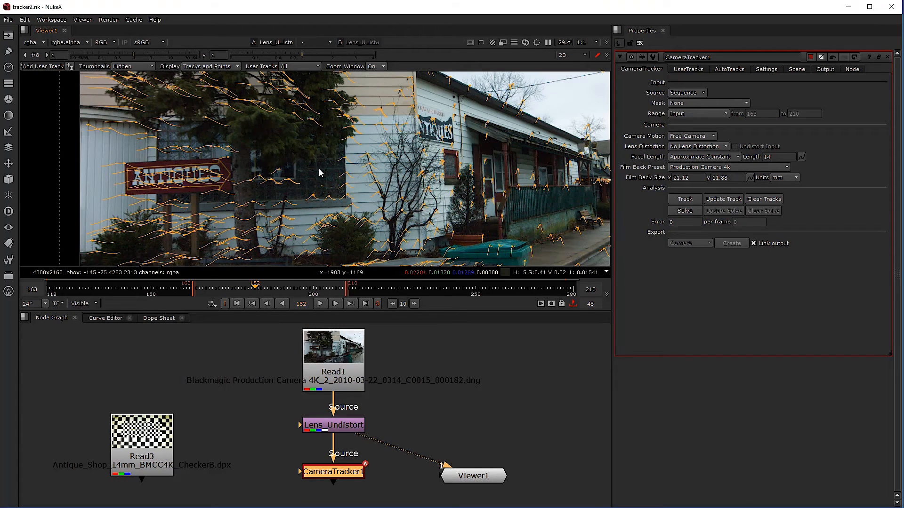
pyautogui.moveTo(251, 184)
pyautogui.scroll(-1, 257, 207)
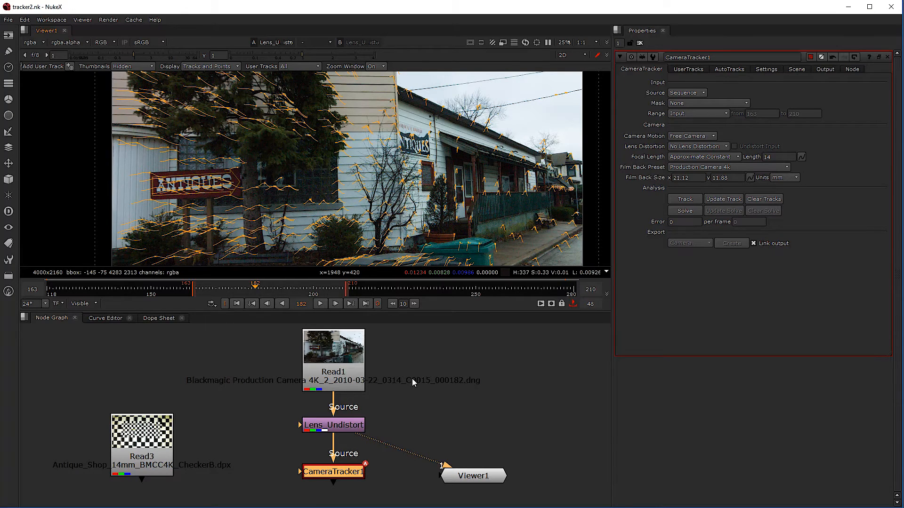
# Solve the camera from the tracks and examine individual solved and rejected tracks in the image.
pyautogui.click(687, 211)
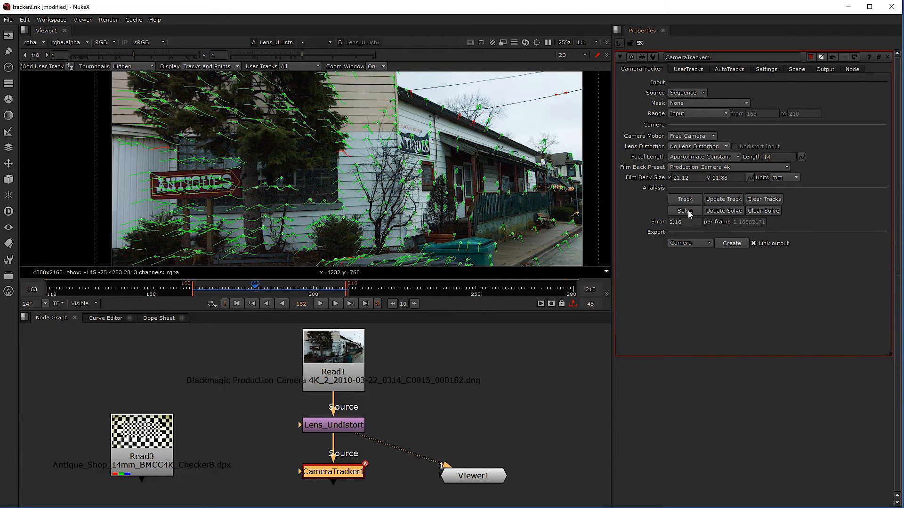
pyautogui.scroll(-2, 253, 162)
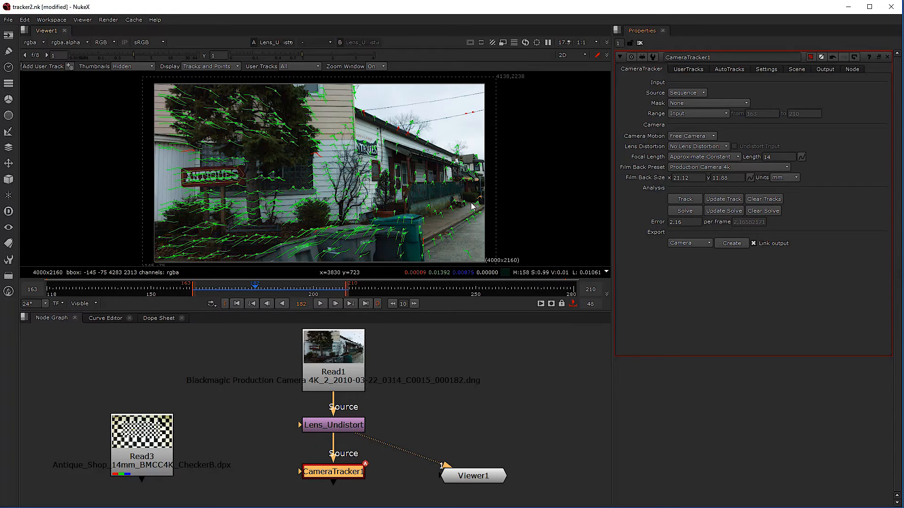
pyautogui.scroll(1, 475, 202)
pyautogui.scroll(10, 476, 198)
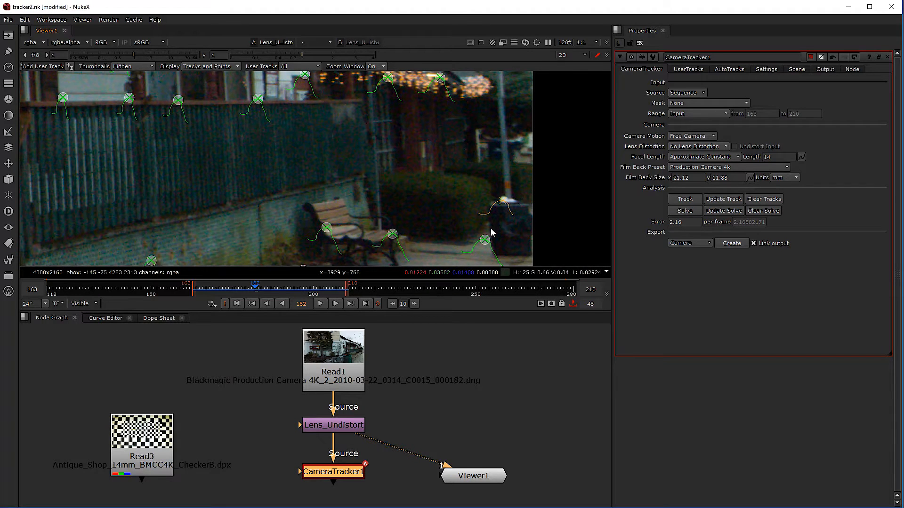
pyautogui.scroll(-1, 395, 203)
pyautogui.scroll(-4, 394, 199)
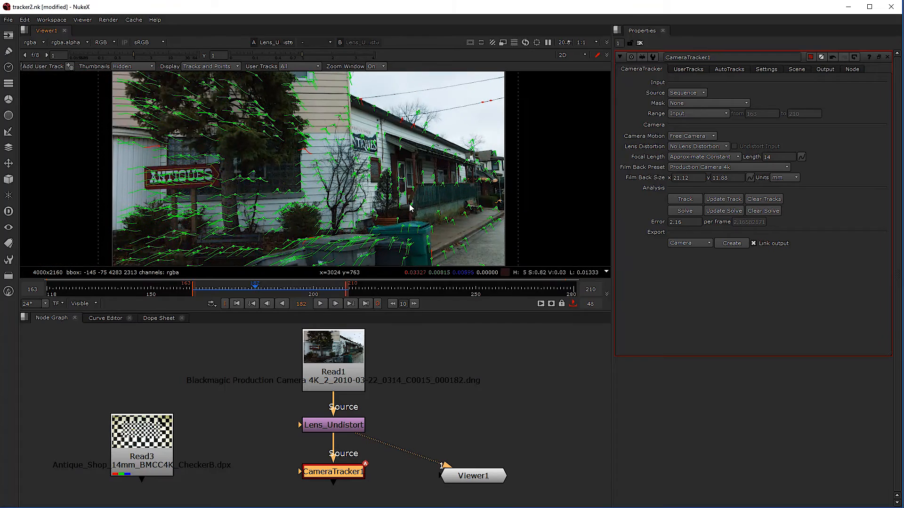
pyautogui.scroll(3, 315, 155)
pyautogui.scroll(2, 315, 155)
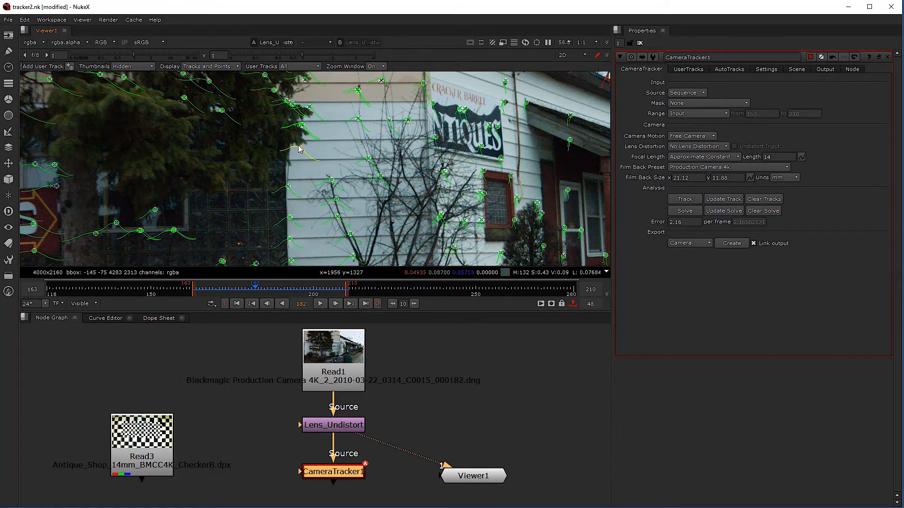
pyautogui.moveTo(301, 149)
pyautogui.moveTo(302, 127)
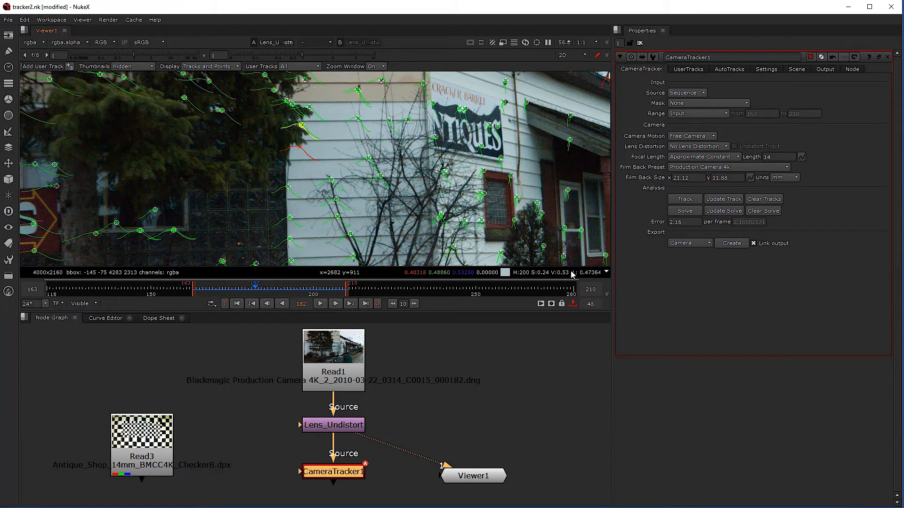
# Check the overall error value of the camera solve.
pyautogui.doubleClick(678, 221)
pyautogui.click(721, 234)
pyautogui.click(690, 224)
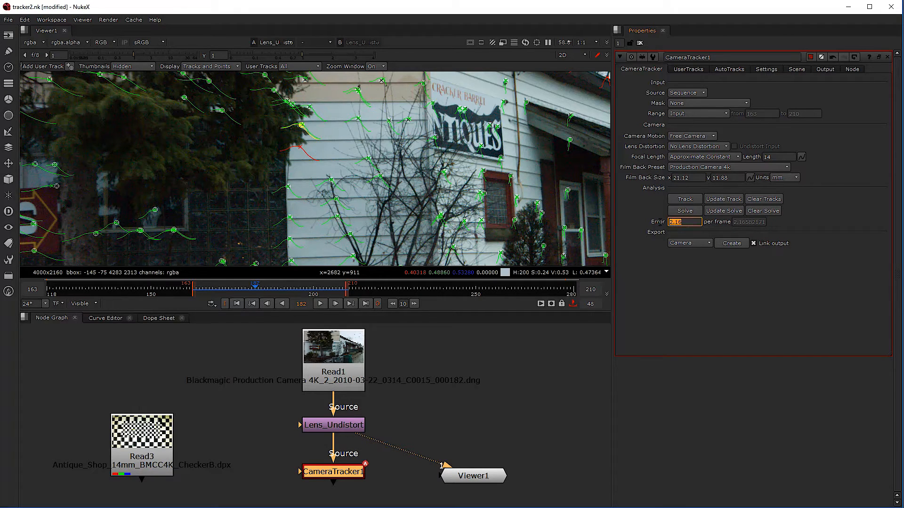
pyautogui.click(688, 222)
# Examine the rejected tracks along the tree edge, the roofline and the power lines.
pyautogui.scroll(-5, 221, 188)
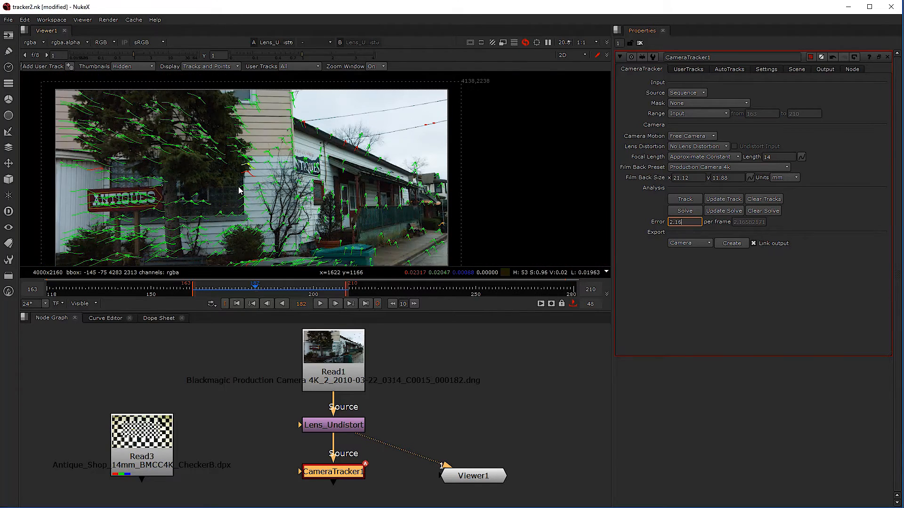
pyautogui.scroll(2, 241, 194)
pyautogui.scroll(-1, 240, 200)
pyautogui.scroll(1, 258, 207)
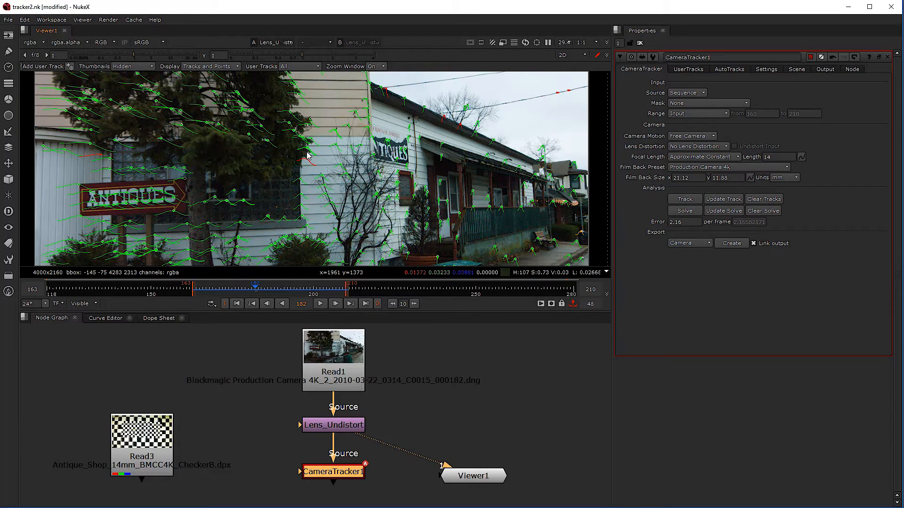
pyautogui.scroll(3, 432, 135)
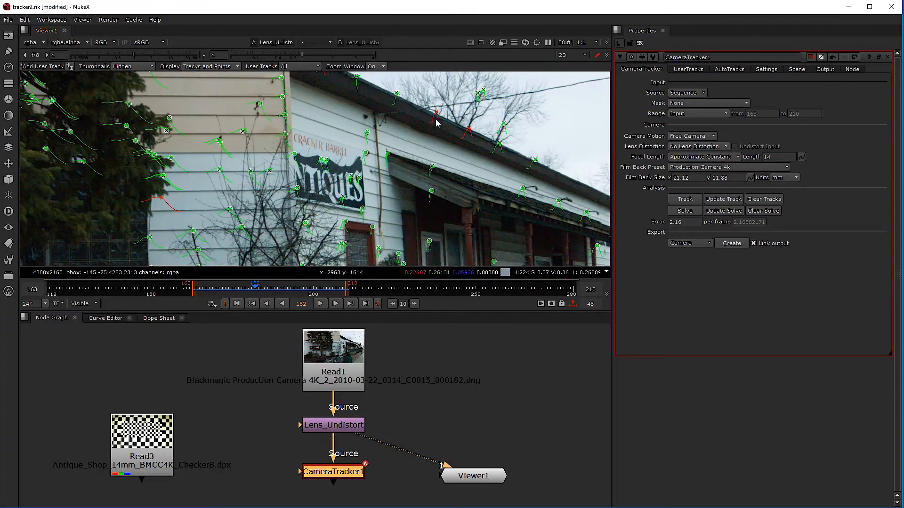
pyautogui.scroll(2, 440, 119)
pyautogui.scroll(-5, 400, 155)
pyautogui.scroll(2, 355, 198)
pyautogui.scroll(-5, 360, 197)
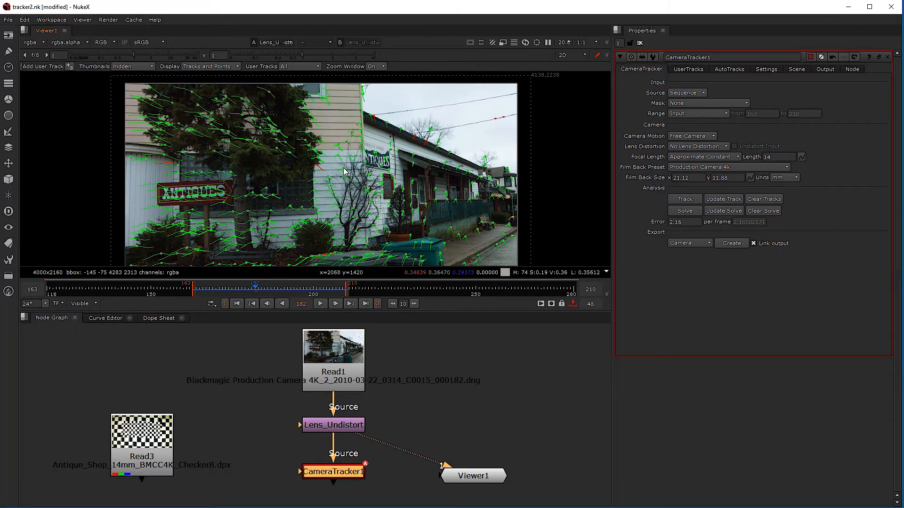
pyautogui.scroll(2, 320, 200)
pyautogui.scroll(-1, 313, 208)
pyautogui.scroll(2, 313, 209)
pyautogui.scroll(-1, 315, 207)
pyautogui.scroll(1, 318, 198)
pyautogui.scroll(-2, 322, 181)
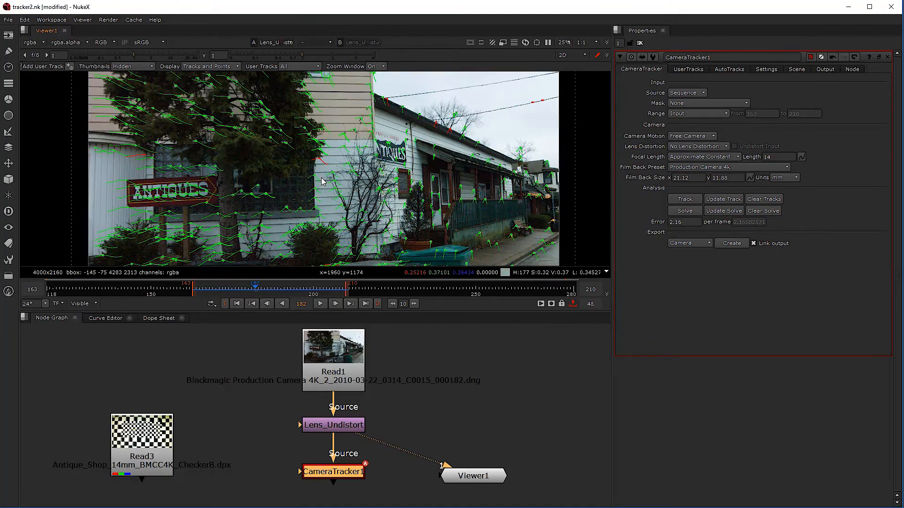
pyautogui.scroll(1, 322, 181)
pyautogui.scroll(-2, 363, 179)
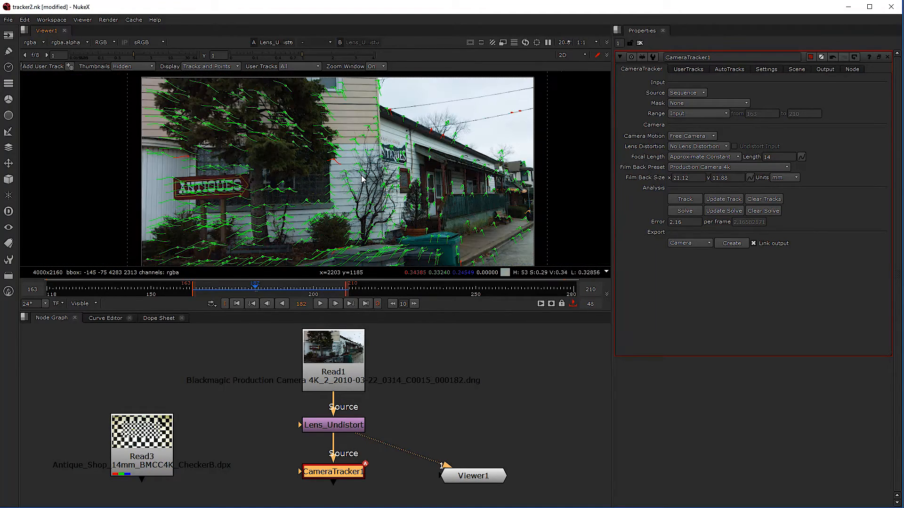
# Plot the error - max and Max Error curves together in the CameraTracker's AutoTracks graph.
pyautogui.click(729, 70)
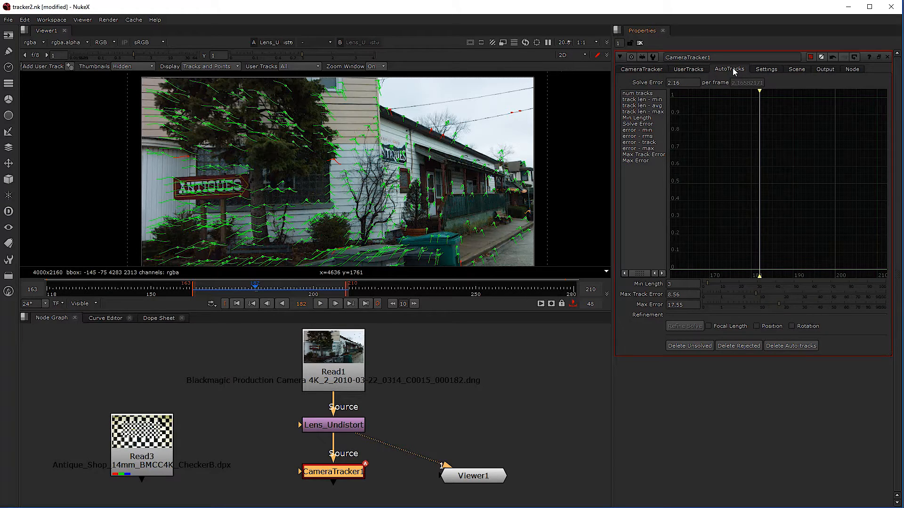
pyautogui.click(642, 149)
pyautogui.keyDown('ctrl'); pyautogui.click(640, 161); pyautogui.keyUp('ctrl')
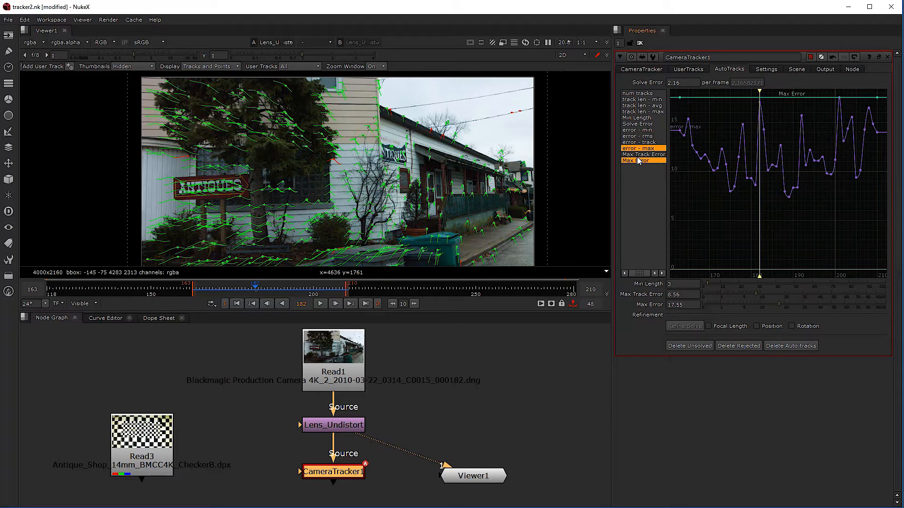
pyautogui.click(640, 143)
pyautogui.click(641, 149)
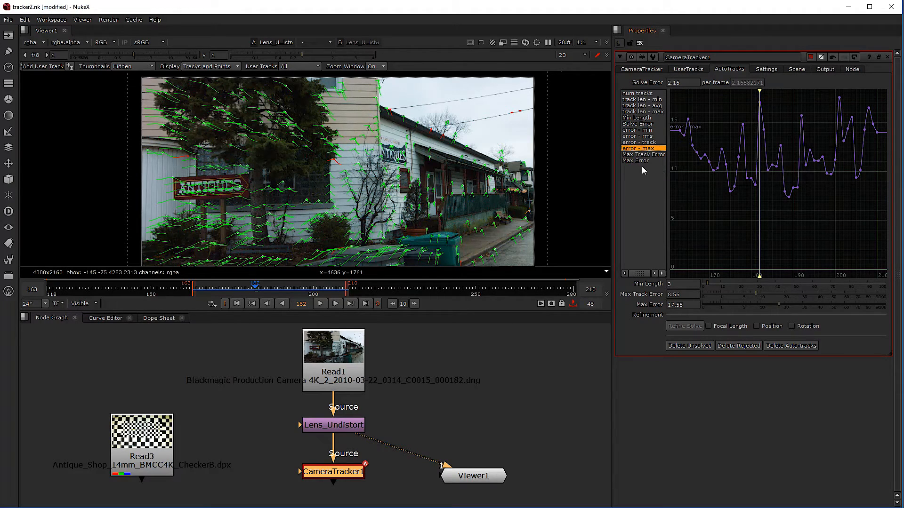
pyautogui.keyDown('ctrl'); pyautogui.click(641, 161); pyautogui.keyUp('ctrl')
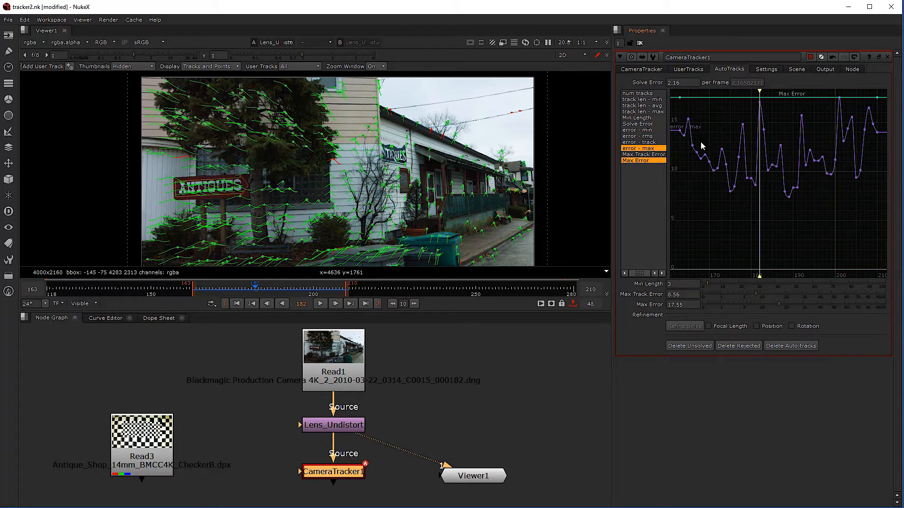
# Lower the Max Error threshold to 5.6 and inspect which tracks around the shop are rejected.
pyautogui.moveTo(777, 307); pyautogui.dragTo(723, 311)
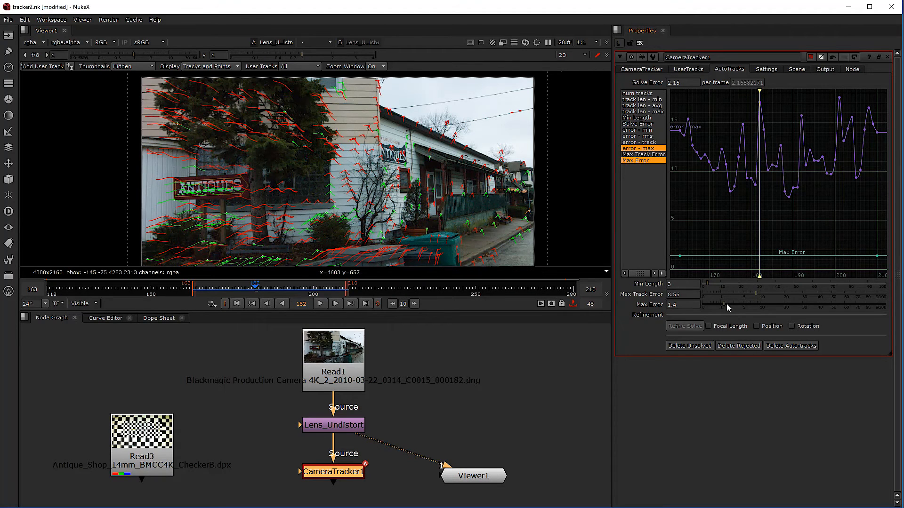
pyautogui.moveTo(728, 307); pyautogui.dragTo(747, 307)
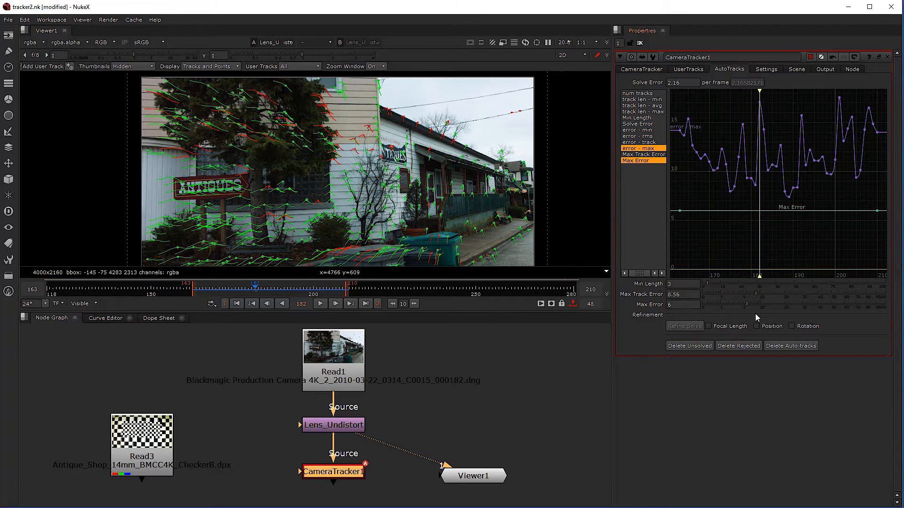
pyautogui.moveTo(746, 304); pyautogui.dragTo(747, 307)
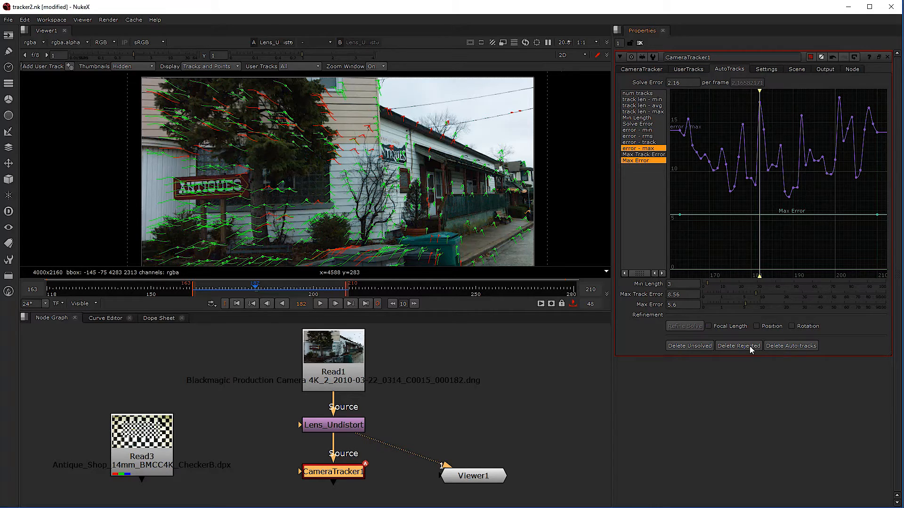
pyautogui.scroll(5, 526, 198)
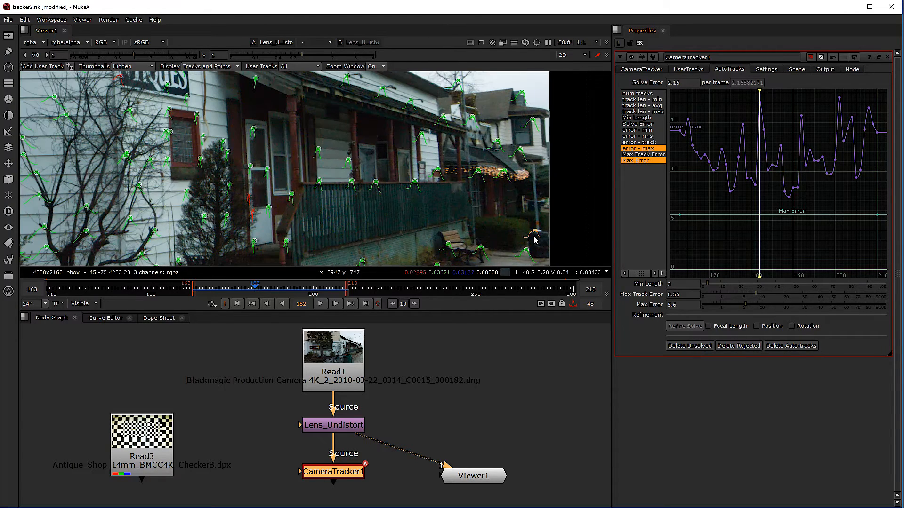
pyautogui.press('-')
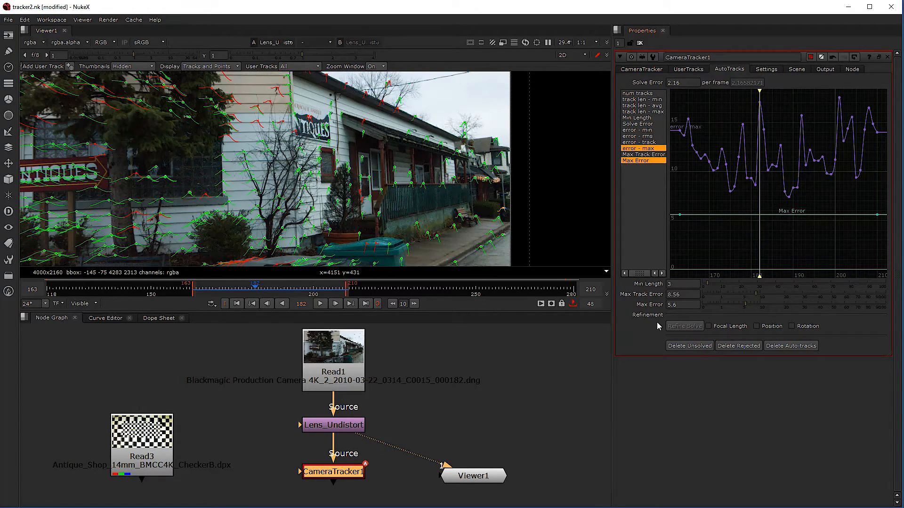
# Permanently delete all unsolved tracks and all rejected tracks from the CameraTracker.
pyautogui.click(707, 346)
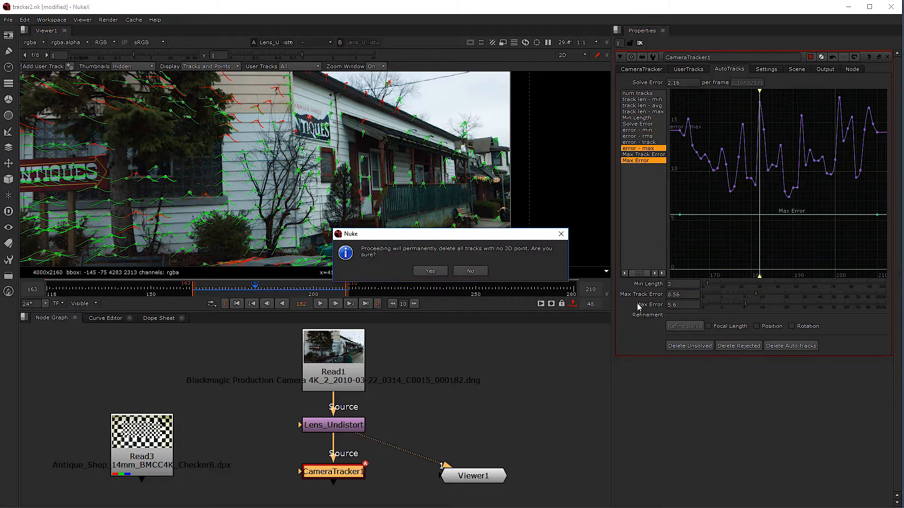
pyautogui.click(428, 267)
pyautogui.scroll(-4, 353, 191)
pyautogui.moveTo(354, 190); pyautogui.dragTo(399, 191)
pyautogui.scroll(1, 400, 191)
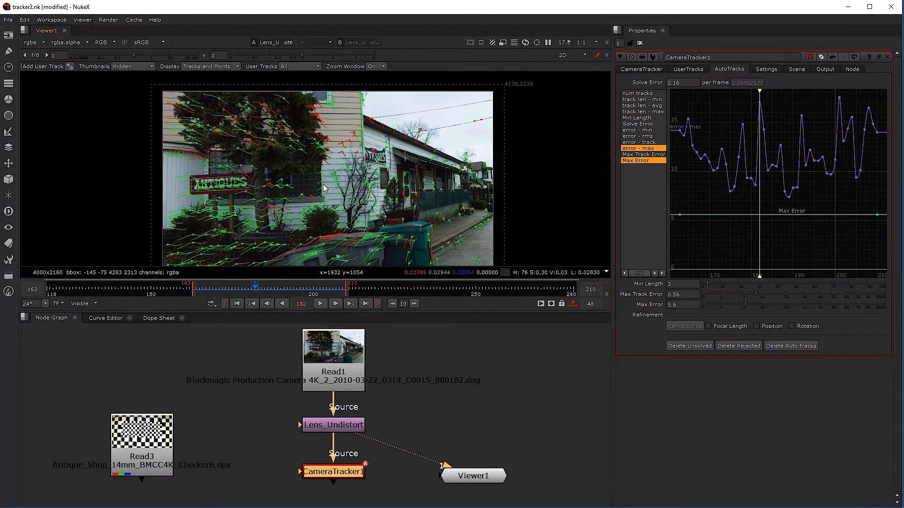
pyautogui.click(753, 347)
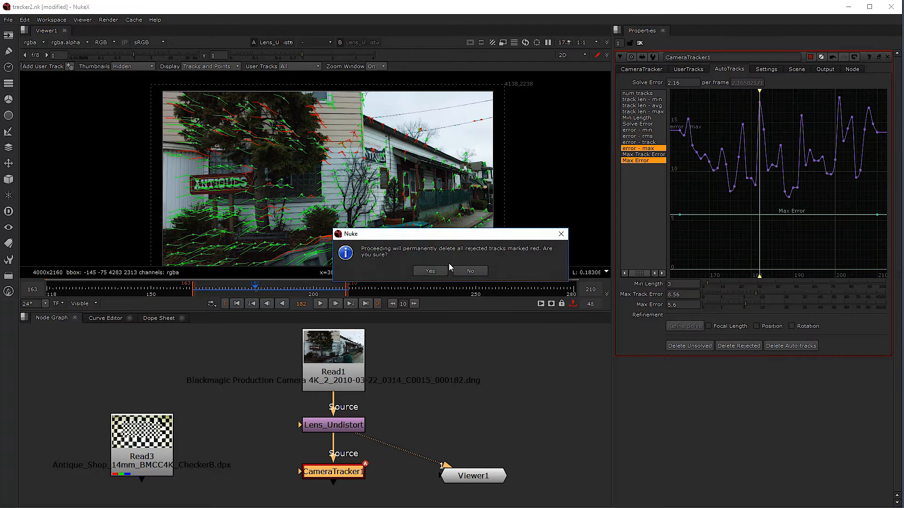
pyautogui.click(431, 272)
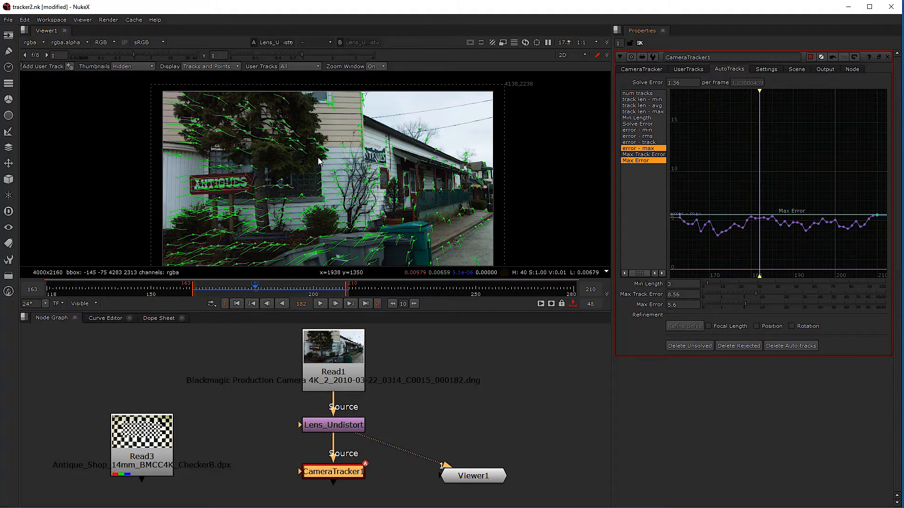
# Update the camera solve with the remaining tracks and check its error value.
pyautogui.click(642, 70)
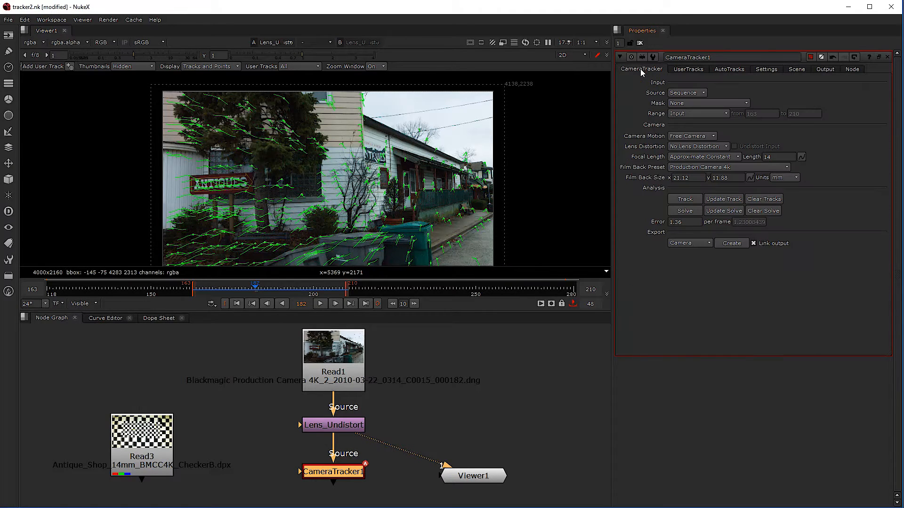
pyautogui.click(719, 210)
pyautogui.doubleClick(687, 223)
pyautogui.click(684, 224)
pyautogui.moveTo(693, 222); pyautogui.dragTo(642, 221)
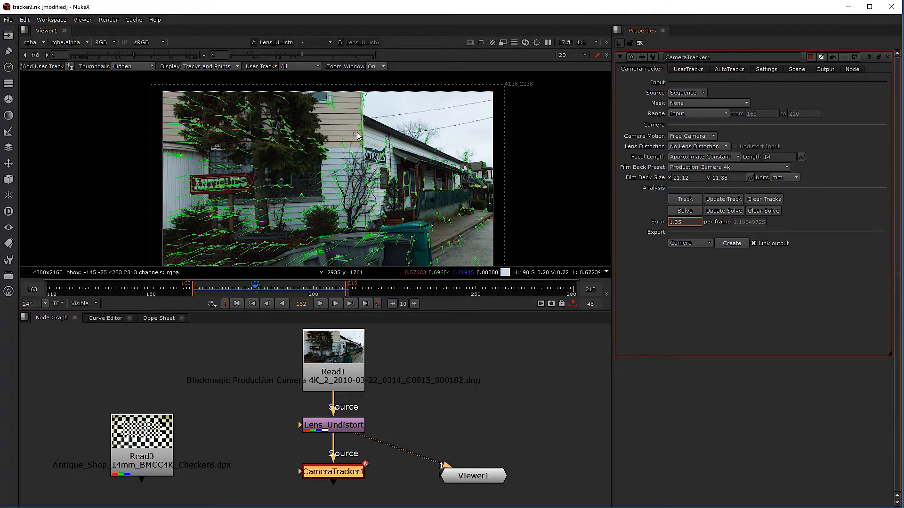
pyautogui.click(690, 281)
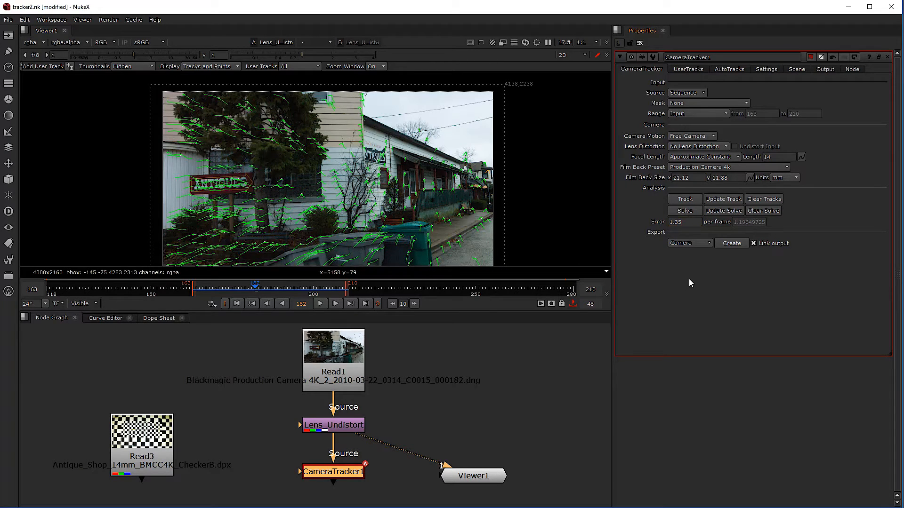
# Export the camera solve from the CameraTracker as a Scene with linked output.
pyautogui.click(695, 244)
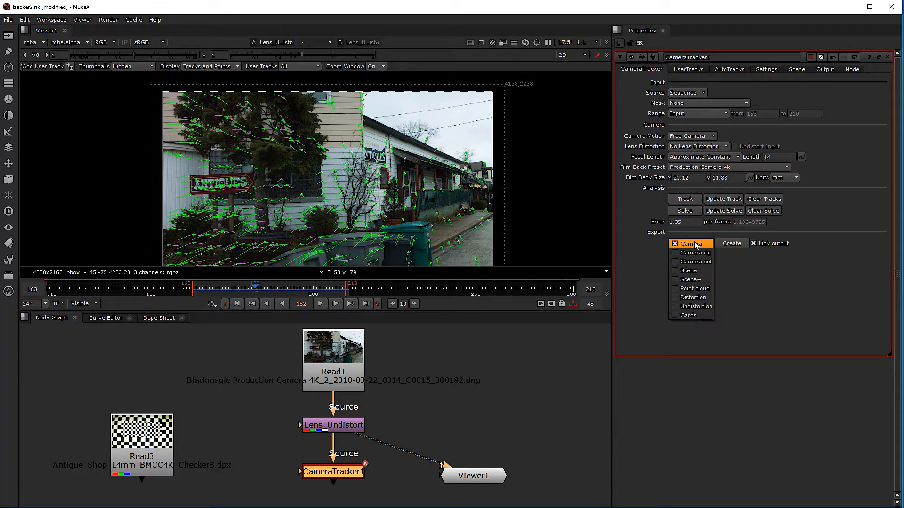
pyautogui.click(689, 271)
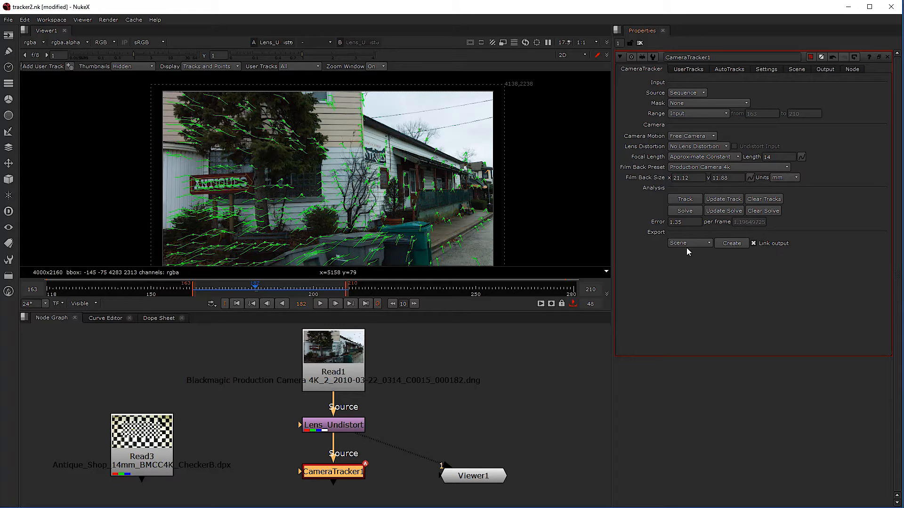
pyautogui.click(731, 244)
pyautogui.press('f')
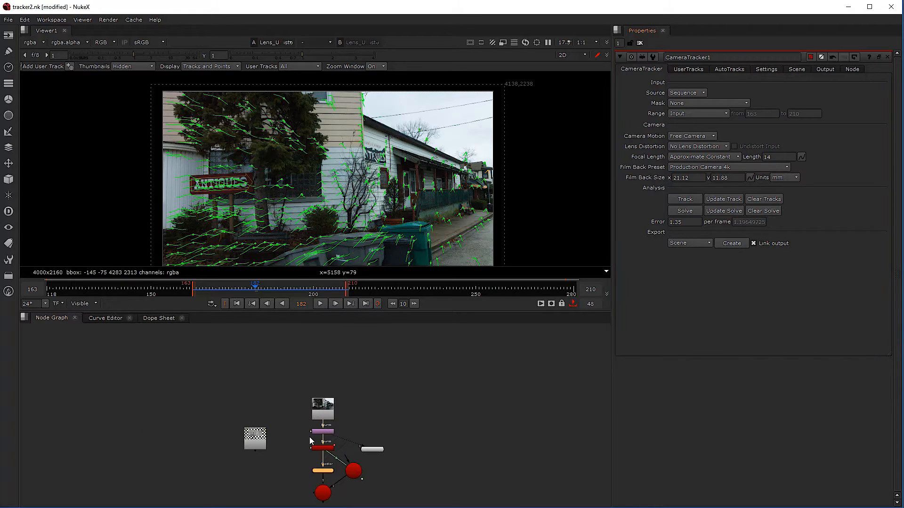
pyautogui.scroll(5, 292, 445)
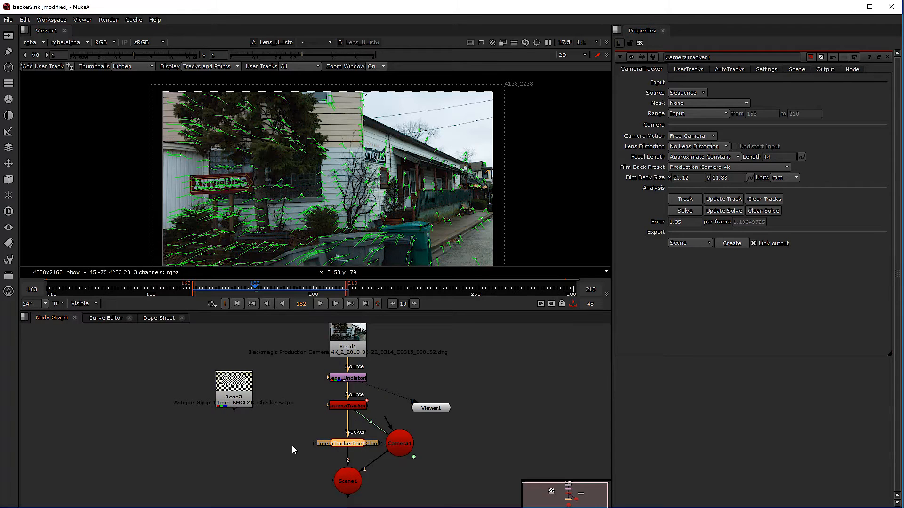
pyautogui.moveTo(311, 451); pyautogui.dragTo(299, 431)
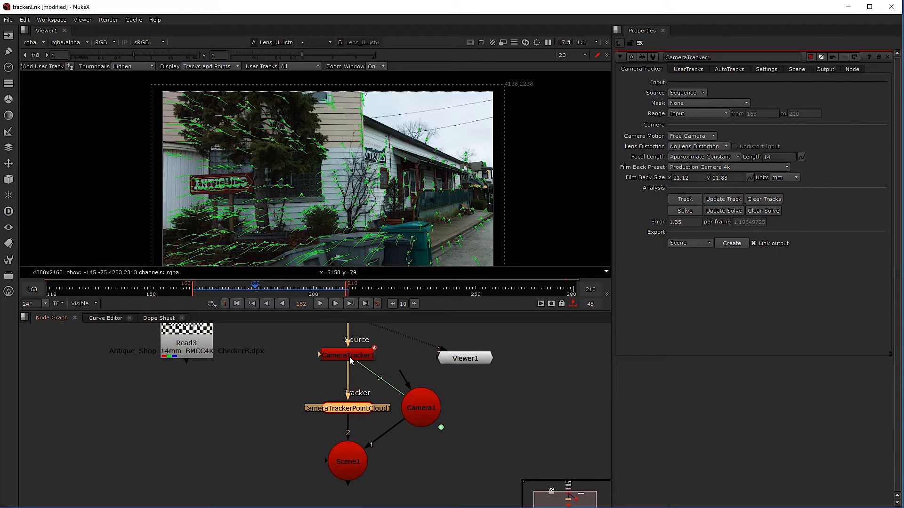
# Check the solved focal length and the horizontal and vertical aperture in Camera1's projection settings.
pyautogui.click(417, 411)
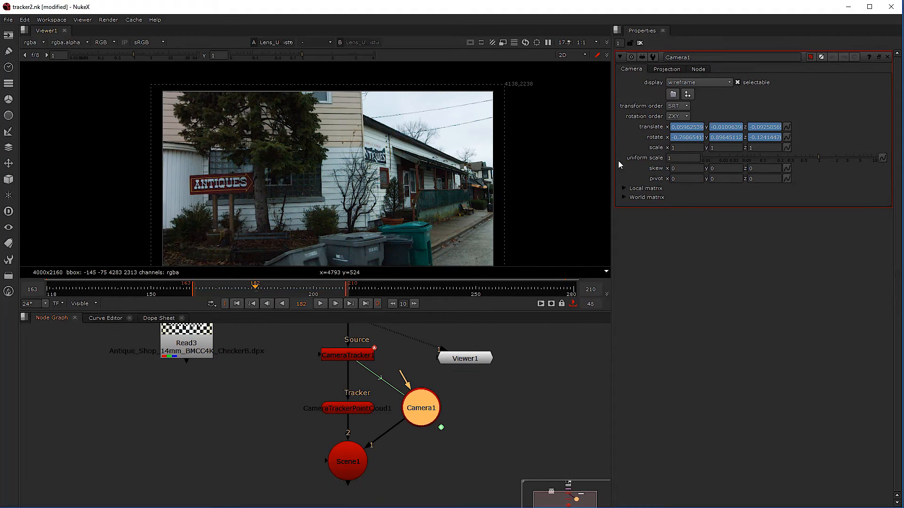
pyautogui.click(666, 71)
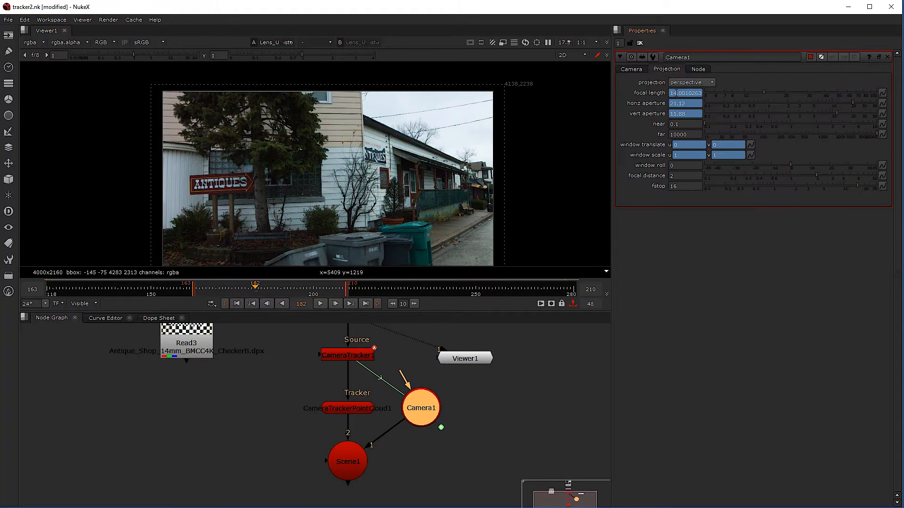
pyautogui.moveTo(685, 92); pyautogui.dragTo(669, 95)
pyautogui.click(690, 92)
pyautogui.scroll(-3, 310, 372)
pyautogui.moveTo(321, 340); pyautogui.dragTo(320, 371)
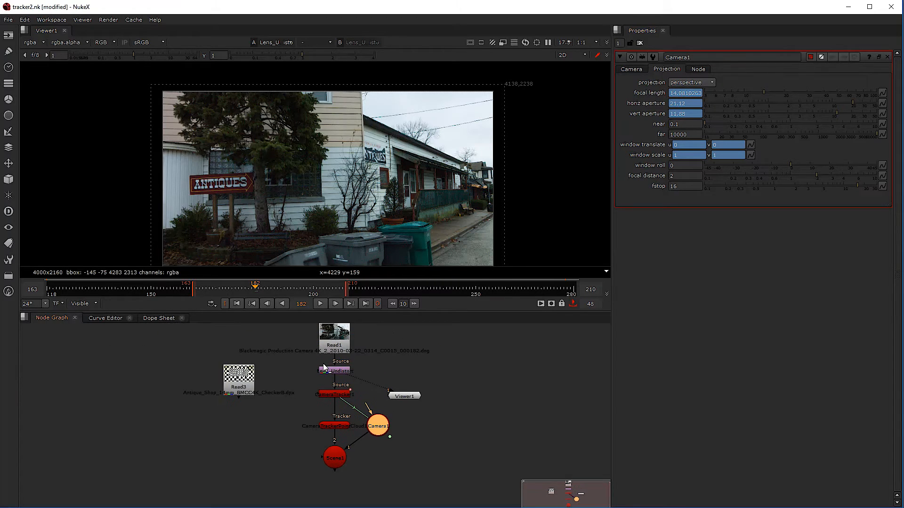
pyautogui.scroll(1, 335, 351)
pyautogui.click(333, 376)
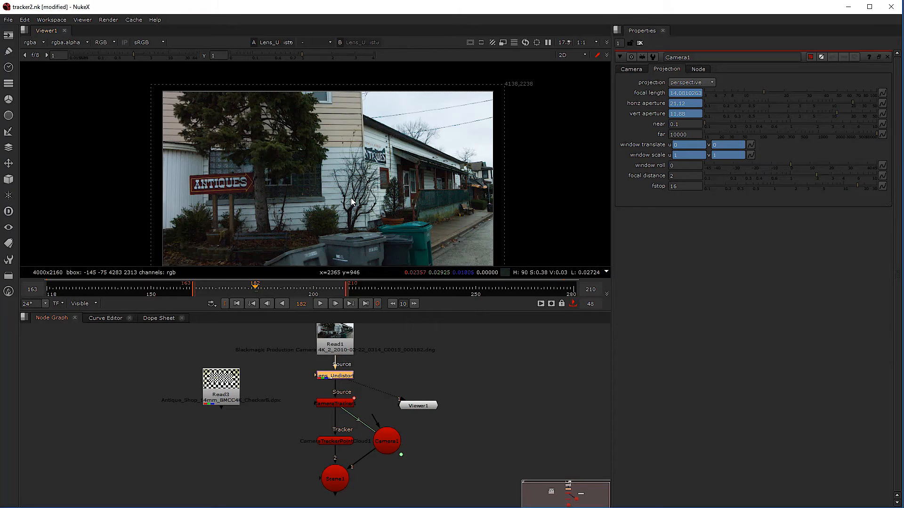
pyautogui.click(685, 92)
pyautogui.click(685, 103)
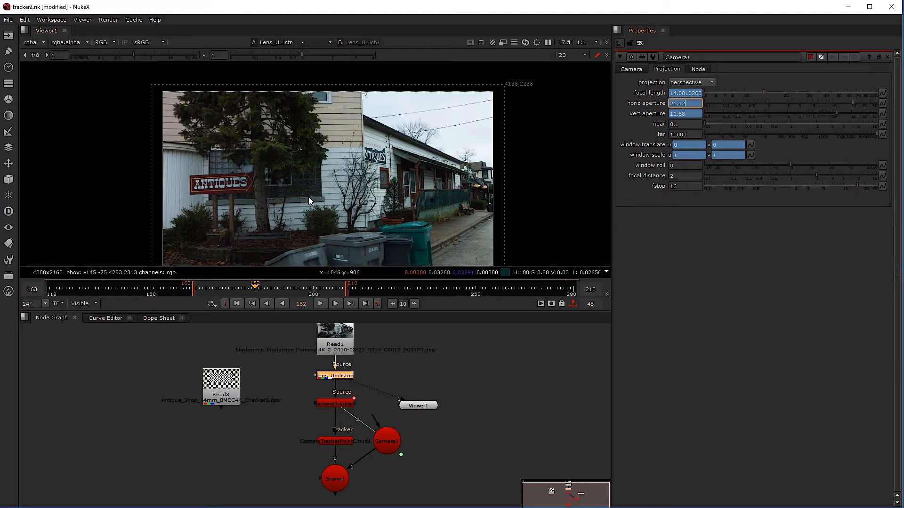
pyautogui.click(683, 94)
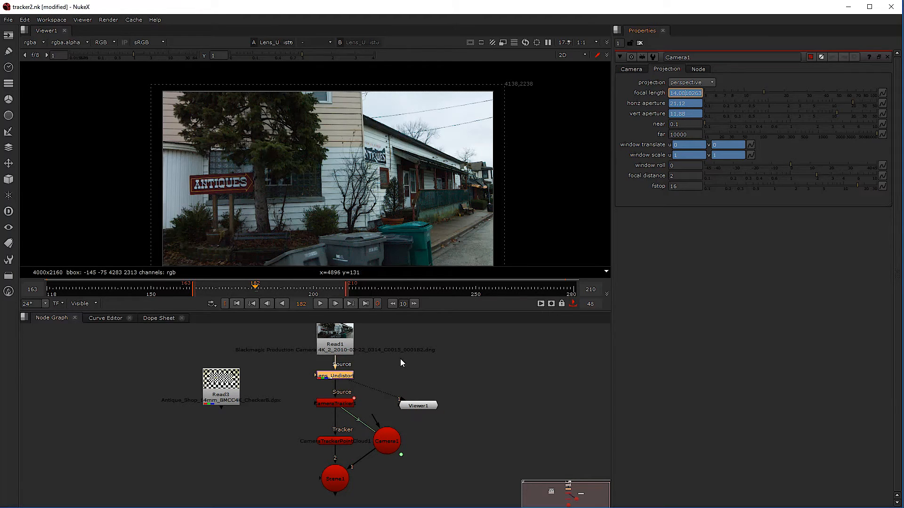
# Open the point cloud node's properties and display Scene1 in the viewer.
pyautogui.scroll(5, 289, 466)
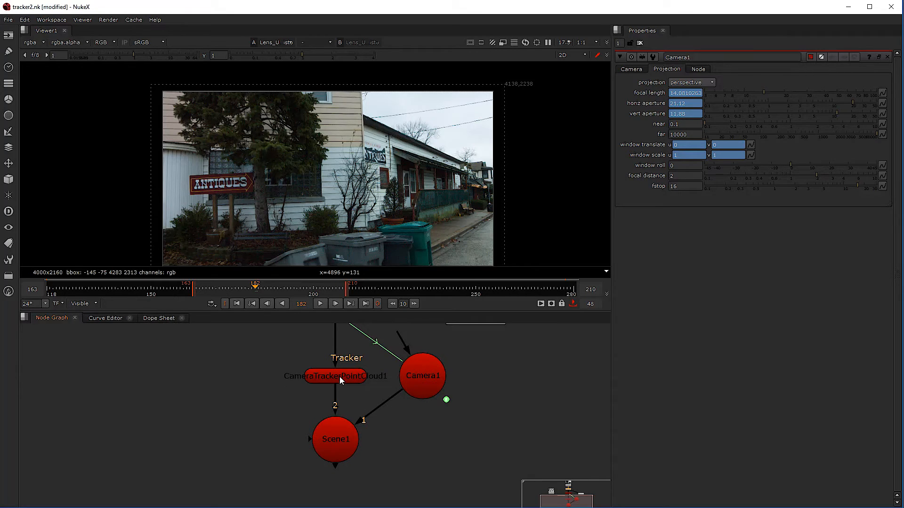
pyautogui.click(340, 377)
pyautogui.click(432, 385)
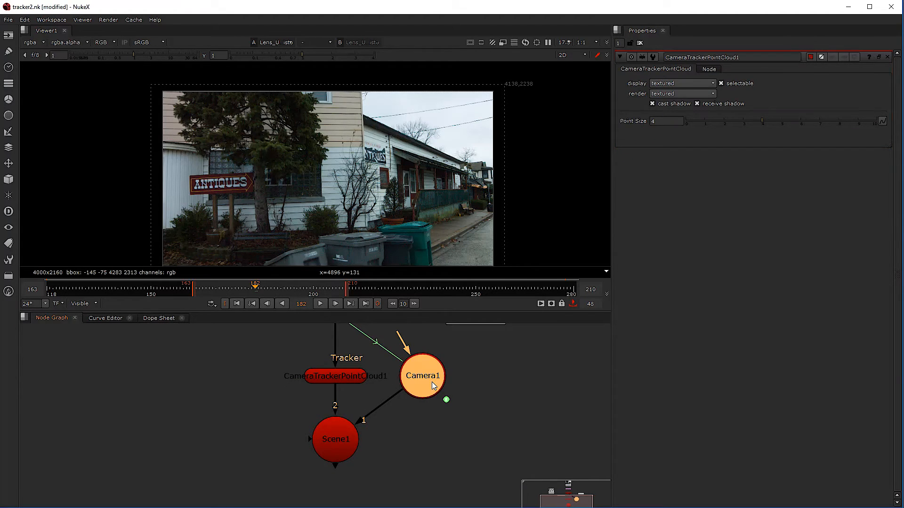
pyautogui.click(331, 453)
pyautogui.scroll(-4, 344, 449)
pyautogui.moveTo(407, 377); pyautogui.dragTo(402, 451)
pyautogui.click(341, 443)
pyautogui.press('1')
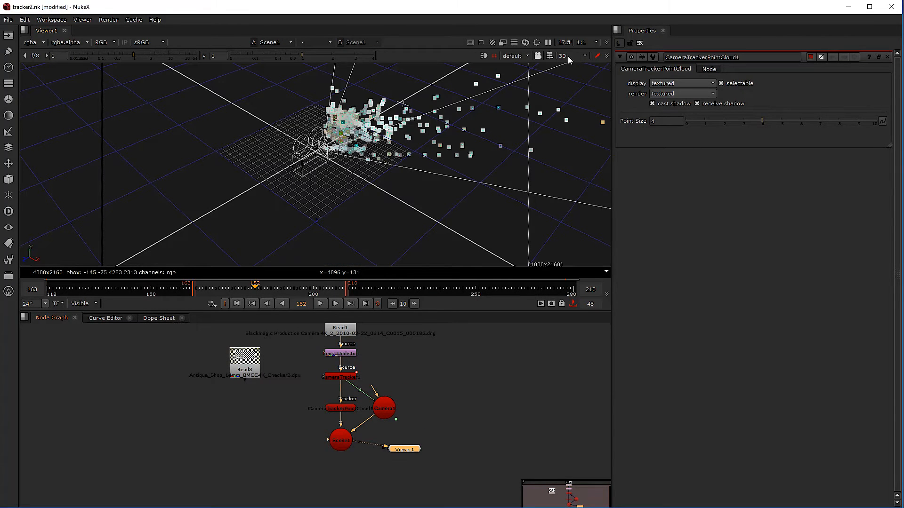
# Switch the viewer between 2D and 3D and examine the exported camera and point cloud in 3D.
pyautogui.press('Tab')
pyautogui.press('Tab')
pyautogui.press('Tab')
pyautogui.press('Tab')
pyautogui.click(240, 167)
pyautogui.keyDown('alt'); pyautogui.moveTo(292, 133); pyautogui.dragTo(256, 182); pyautogui.keyUp('alt')
pyautogui.scroll(4, 284, 186)
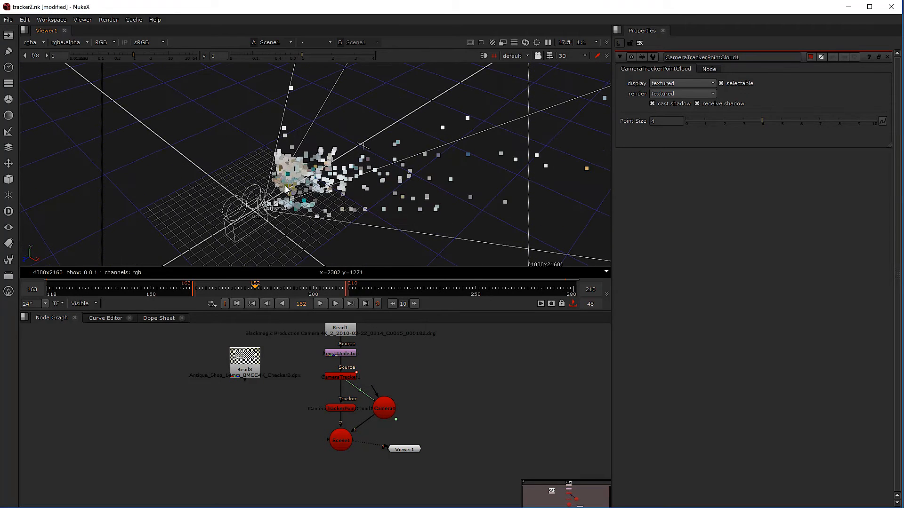
pyautogui.scroll(-2, 284, 205)
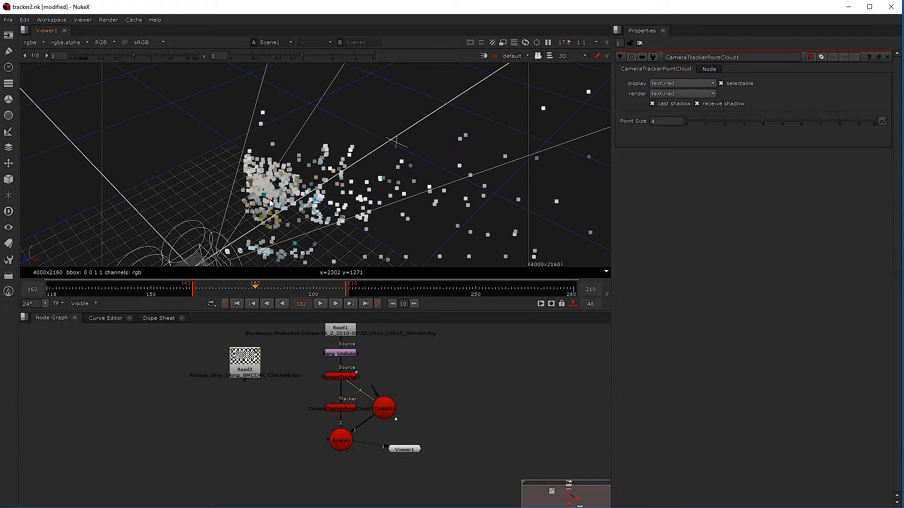
pyautogui.keyDown('alt'); pyautogui.moveTo(272, 202); pyautogui.dragTo(261, 176); pyautogui.keyUp('alt')
# Set the 3D control type to Maya in the Viewer Handles preferences and accept the preferences.
pyautogui.click(8, 20)
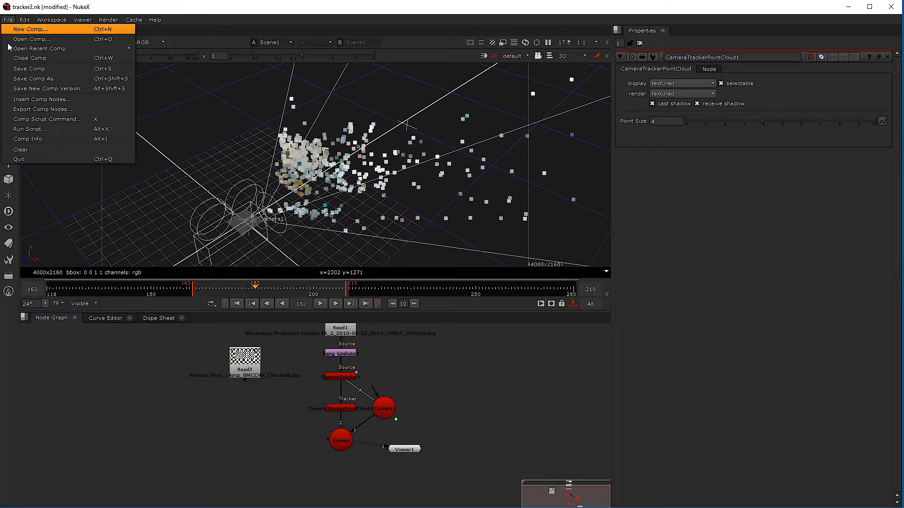
pyautogui.moveTo(25, 20)
pyautogui.click(59, 246)
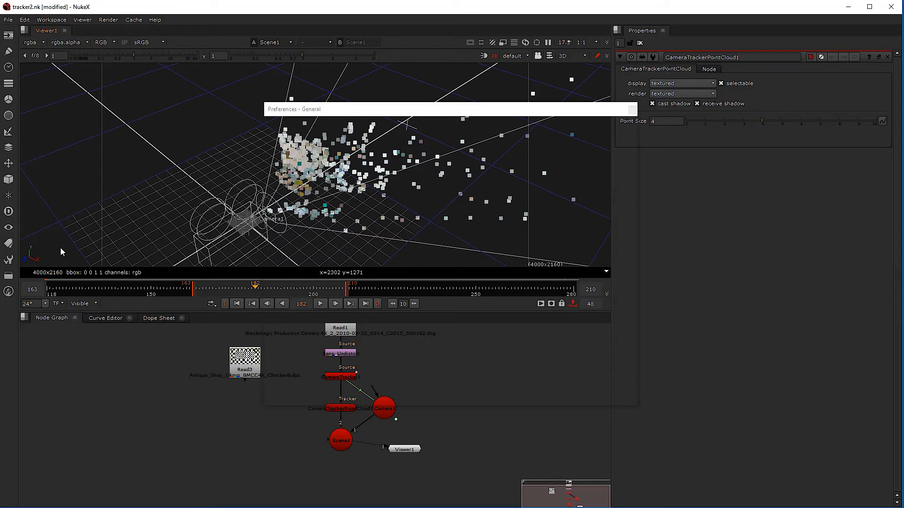
pyautogui.click(291, 224)
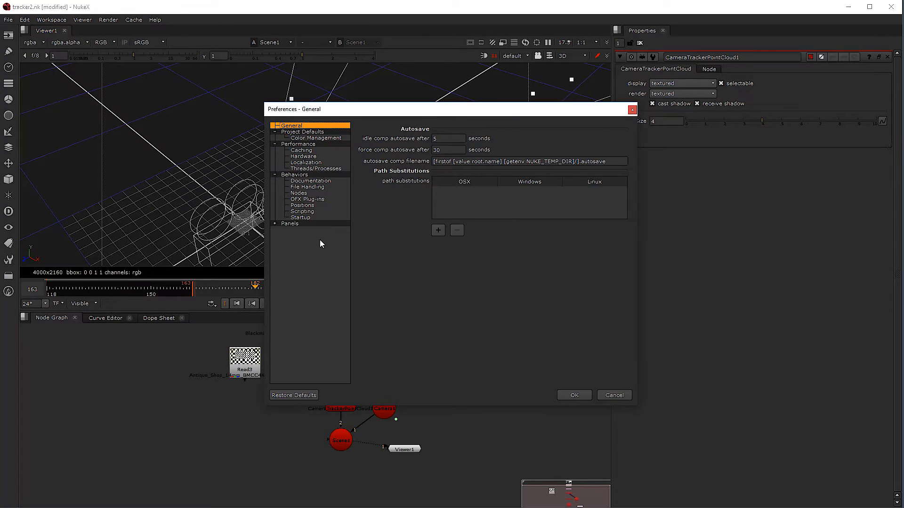
pyautogui.click(295, 225)
pyautogui.click(306, 283)
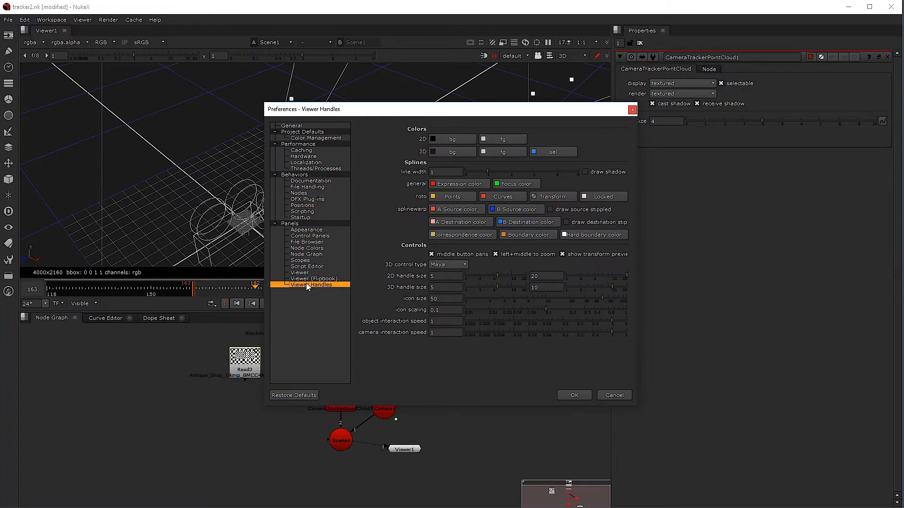
pyautogui.click(442, 265)
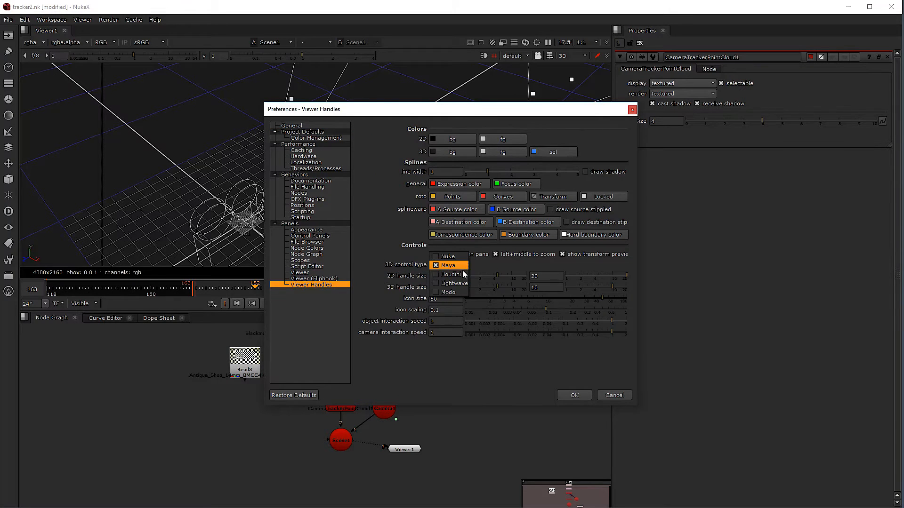
pyautogui.click(461, 266)
pyautogui.click(442, 268)
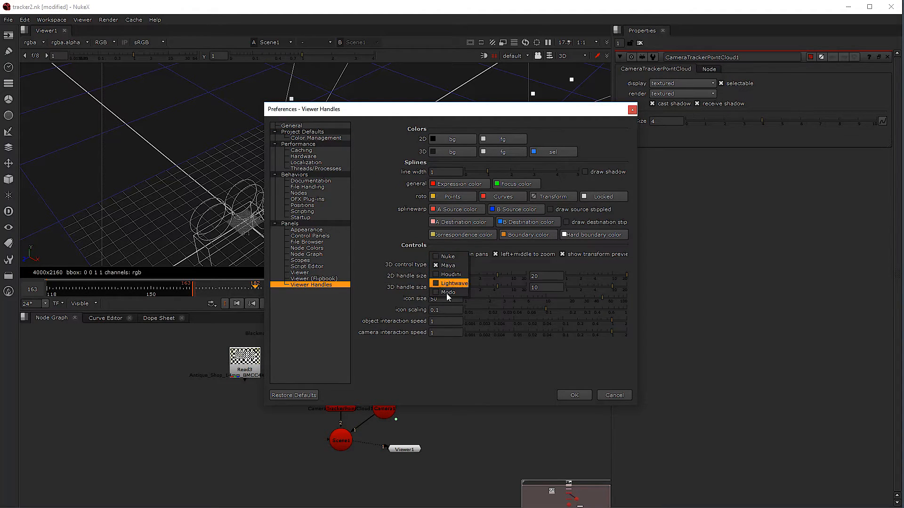
pyautogui.click(447, 265)
pyautogui.click(582, 396)
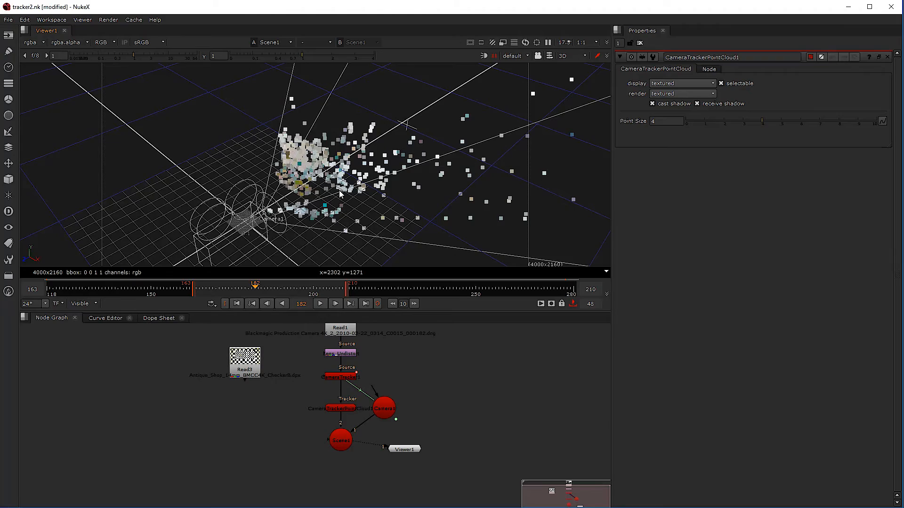
# Examine the whole point cloud and the camera in 3D, moving the playhead to frame 178.
pyautogui.moveTo(339, 187)
pyautogui.mouseDown()
pyautogui.moveTo(291, 243)
pyautogui.moveTo(346, 176)
pyautogui.moveTo(344, 183)
pyautogui.moveTo(342, 138)
pyautogui.moveTo(342, 212)
pyautogui.moveTo(448, 178)
pyautogui.moveTo(340, 180)
pyautogui.mouseUp()
pyautogui.press('f')
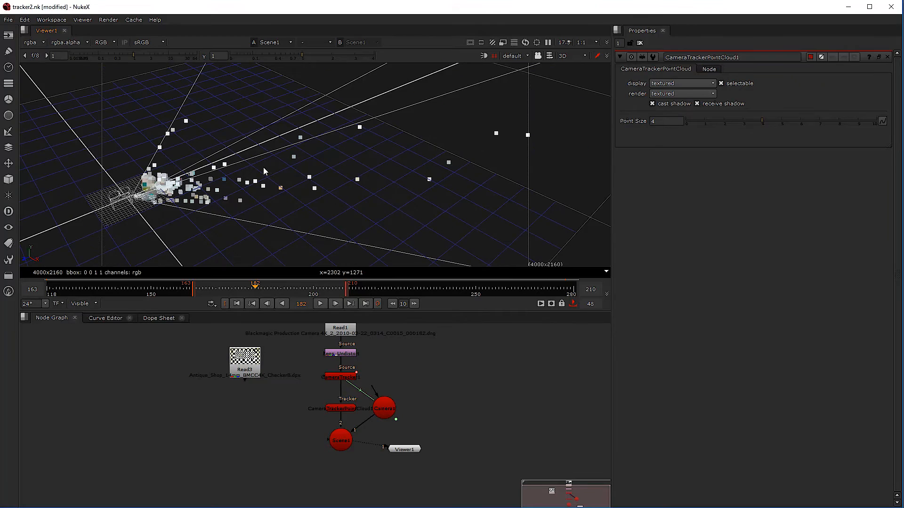
pyautogui.scroll(6, 164, 177)
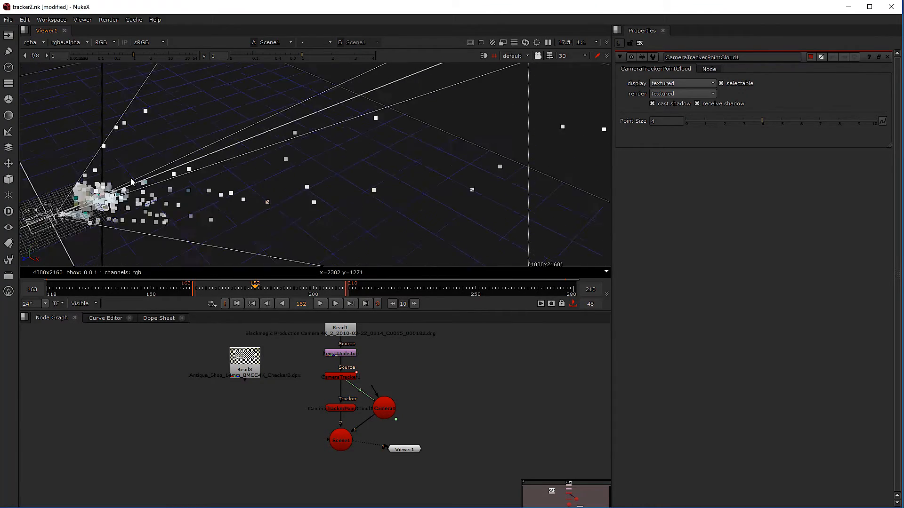
pyautogui.moveTo(225, 179); pyautogui.dragTo(304, 185)
pyautogui.scroll(-8, 380, 179)
pyautogui.scroll(4, 309, 154)
pyautogui.scroll(-2, 304, 185)
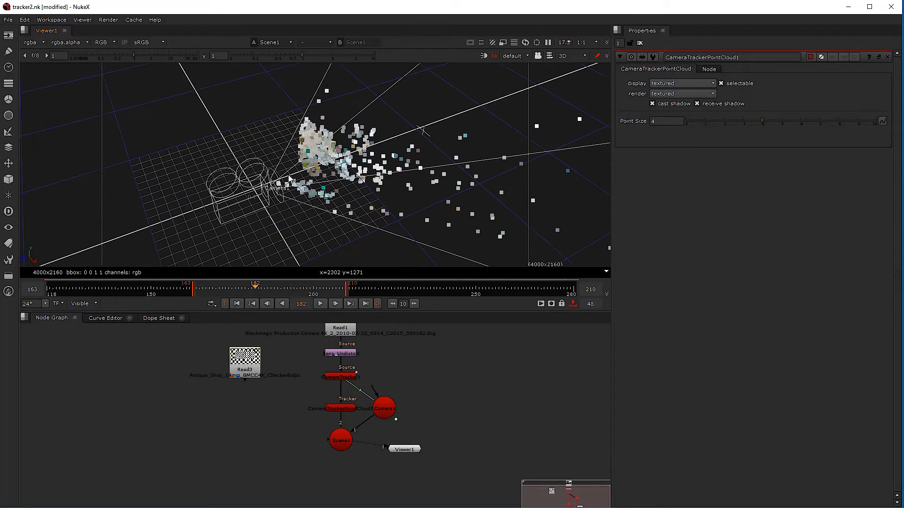
pyautogui.moveTo(249, 287)
pyautogui.mouseDown()
pyautogui.moveTo(216, 289)
pyautogui.moveTo(301, 289)
pyautogui.moveTo(241, 289)
pyautogui.mouseUp()
# Reduce the point size of CameraTrackerPointCloud1 to 2.95.
pyautogui.scroll(5, 344, 416)
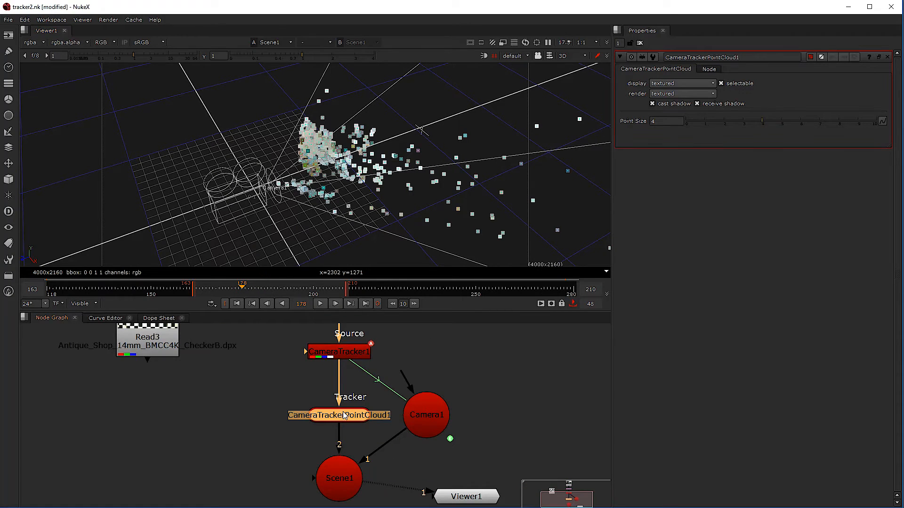
pyautogui.moveTo(282, 168); pyautogui.dragTo(310, 170)
pyautogui.scroll(-3, 302, 188)
pyautogui.scroll(6, 310, 170)
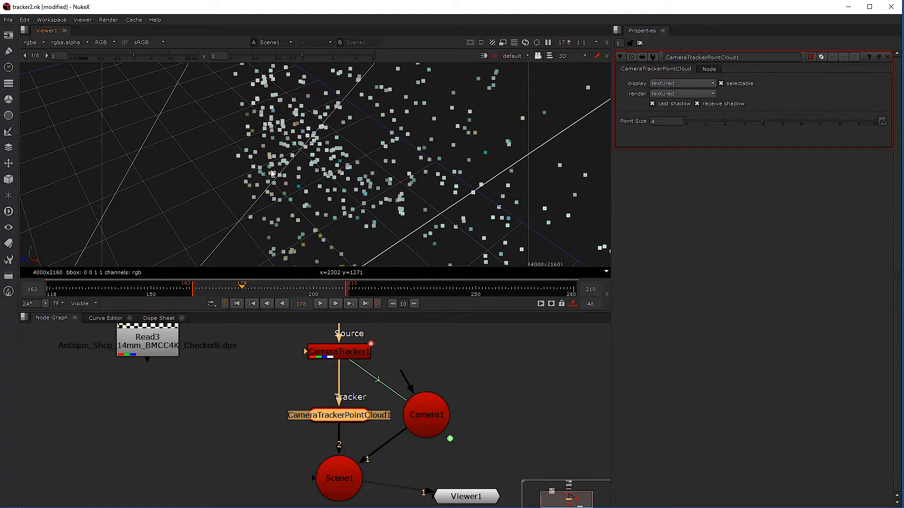
pyautogui.scroll(6, 306, 157)
pyautogui.scroll(-7, 306, 157)
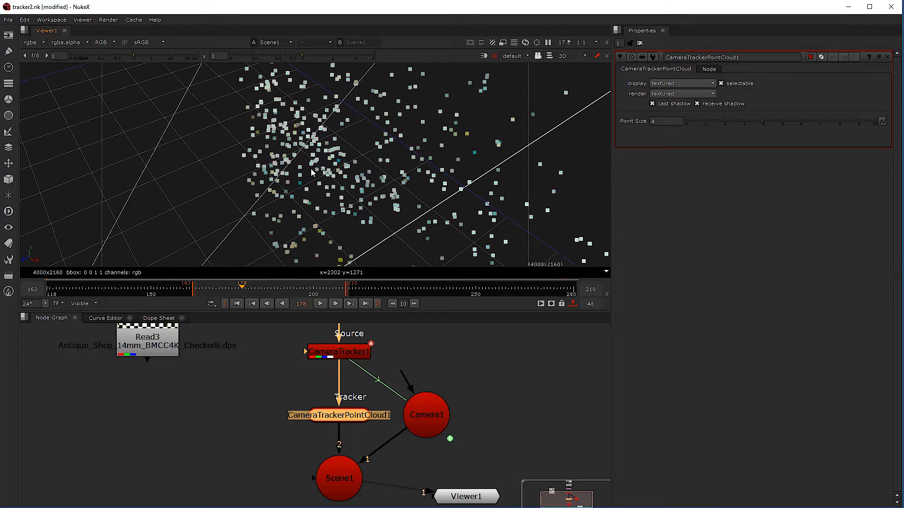
pyautogui.moveTo(346, 174); pyautogui.dragTo(399, 363)
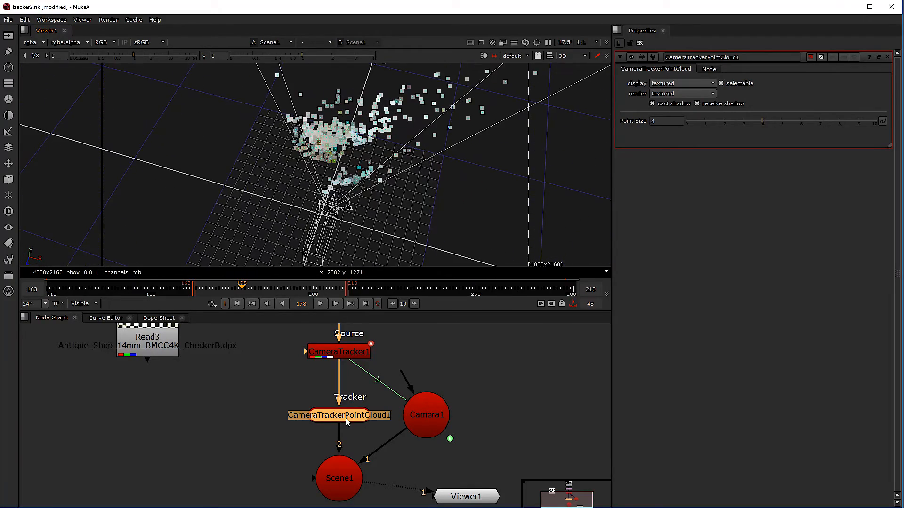
pyautogui.moveTo(749, 121)
pyautogui.mouseDown()
pyautogui.moveTo(735, 121)
pyautogui.moveTo(824, 122)
pyautogui.moveTo(709, 123)
pyautogui.moveTo(743, 123)
pyautogui.mouseUp()
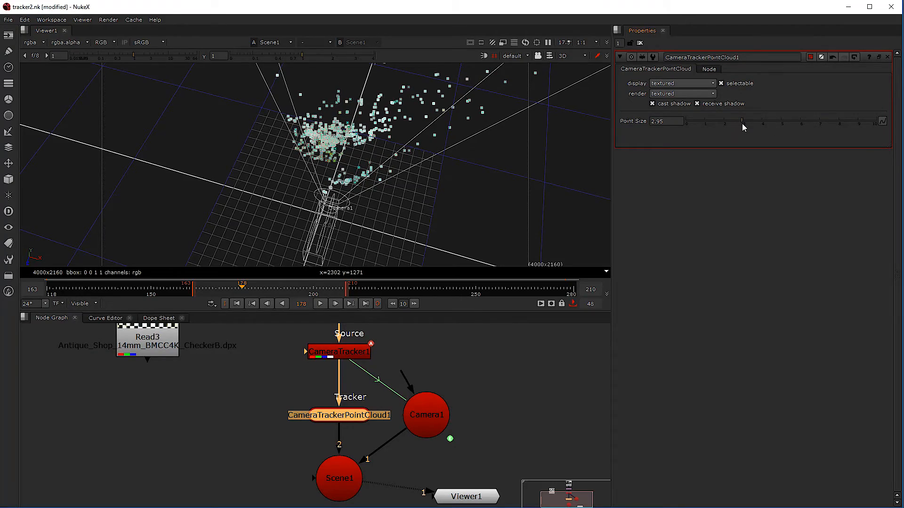
# Examine the camera and point cloud in 3D from several angles, scrubbing the timeline to follow the camera's movement and ending on frame 182.
pyautogui.moveTo(203, 195); pyautogui.dragTo(305, 162)
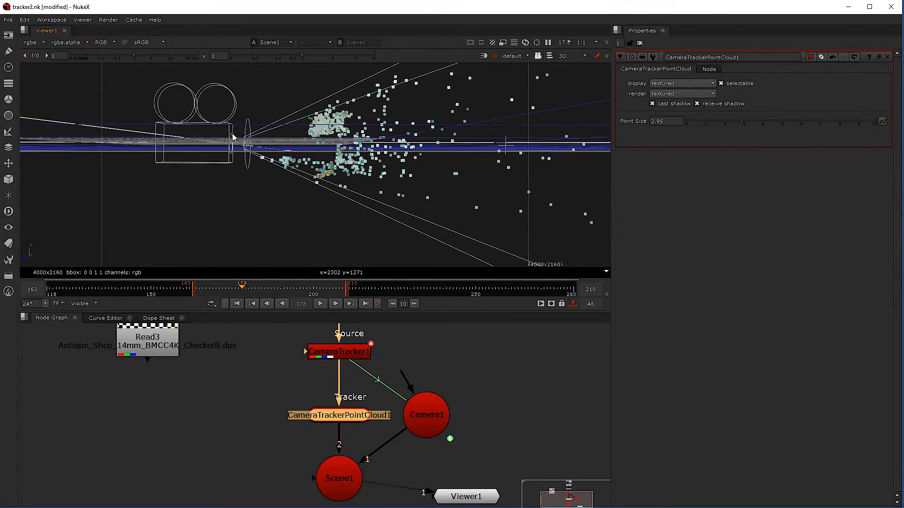
pyautogui.moveTo(319, 181)
pyautogui.mouseDown()
pyautogui.moveTo(343, 256)
pyautogui.moveTo(317, 180)
pyautogui.mouseUp()
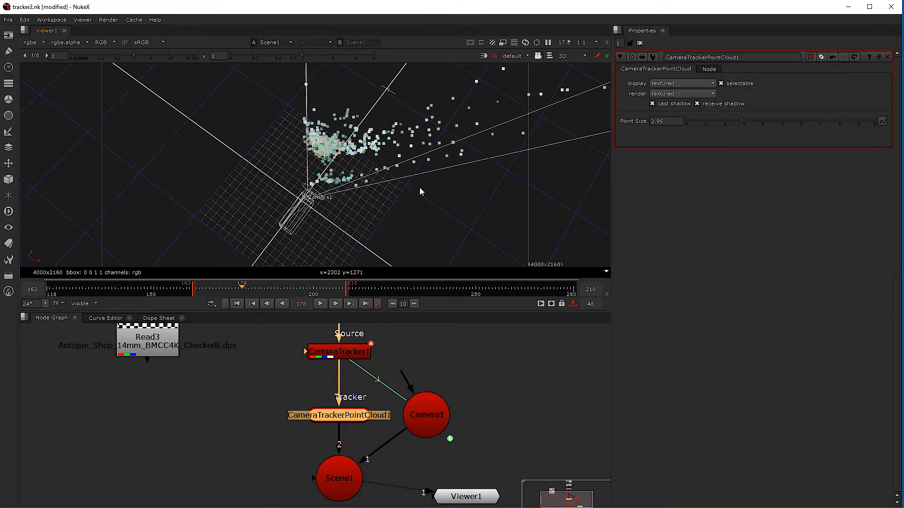
pyautogui.moveTo(286, 170); pyautogui.dragTo(323, 138)
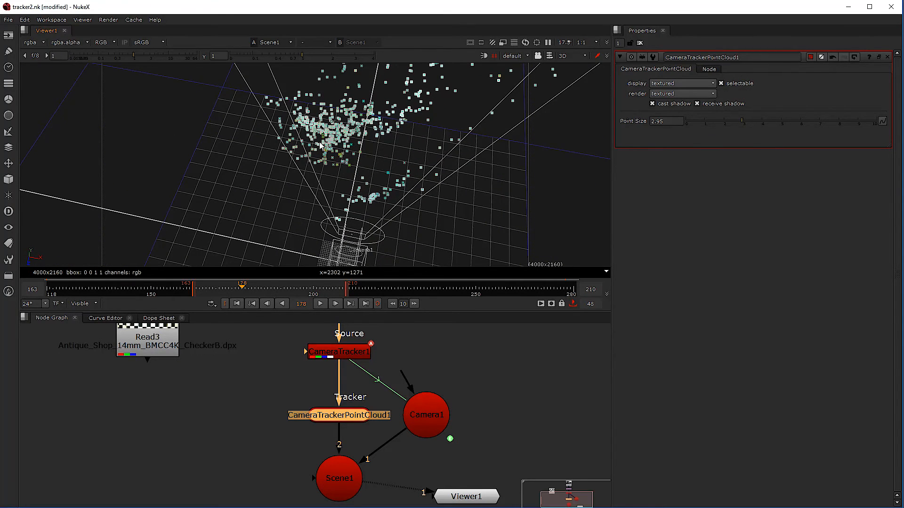
pyautogui.moveTo(323, 166); pyautogui.dragTo(205, 206)
pyautogui.click(224, 287)
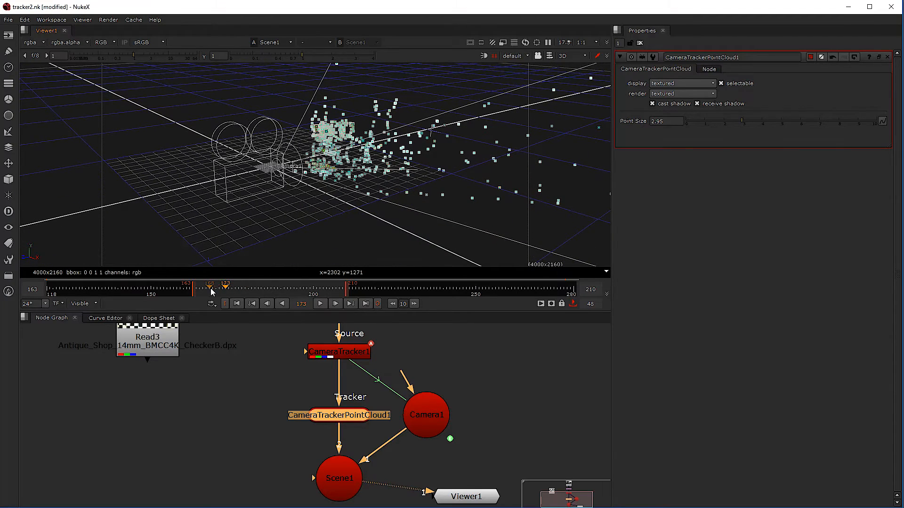
pyautogui.click(252, 292)
pyautogui.click(277, 288)
pyautogui.click(297, 287)
pyautogui.click(231, 290)
pyautogui.click(259, 290)
pyautogui.moveTo(243, 290)
pyautogui.mouseDown()
pyautogui.moveTo(253, 292)
pyautogui.moveTo(233, 293)
pyautogui.moveTo(264, 292)
pyautogui.moveTo(250, 291)
pyautogui.mouseUp()
pyautogui.scroll(-3, 275, 433)
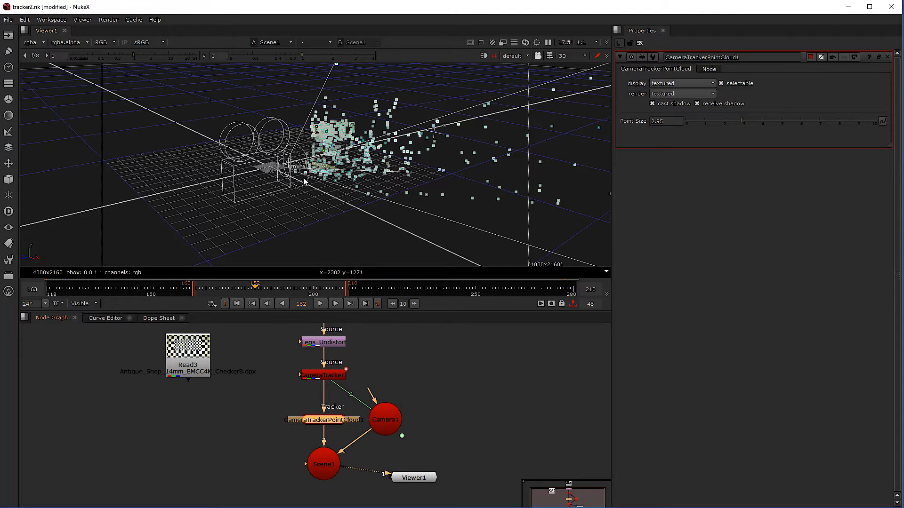
pyautogui.scroll(2, 264, 419)
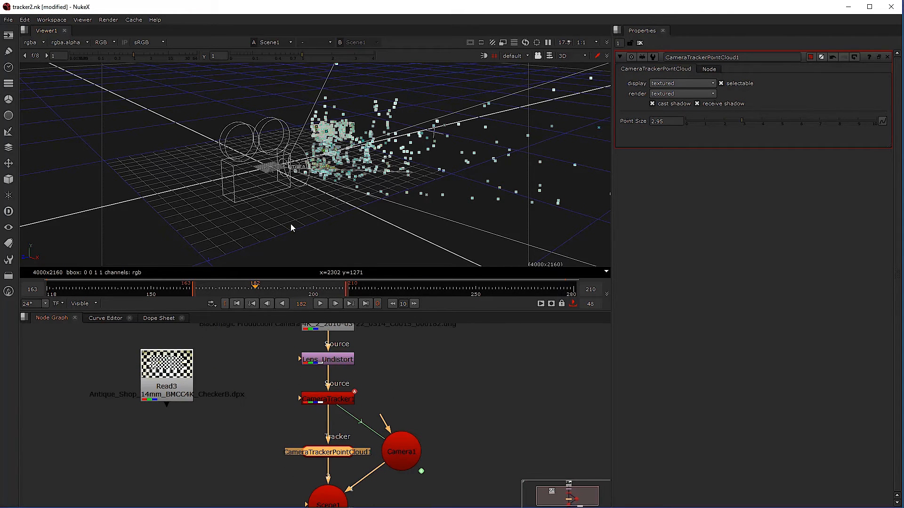
pyautogui.moveTo(331, 170); pyautogui.dragTo(239, 196)
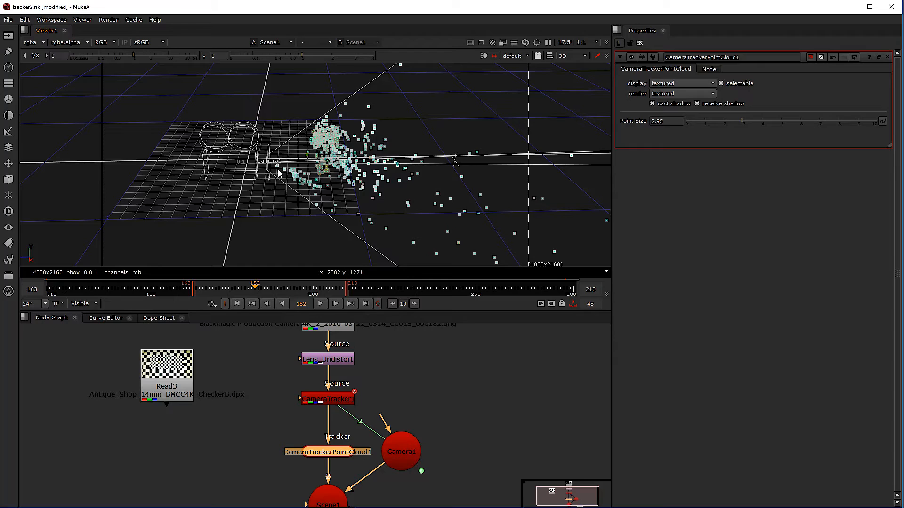
# Examine the scene in the front, right side, top, back, left side and bottom views, and return to the 3D perspective view.
pyautogui.press('z')
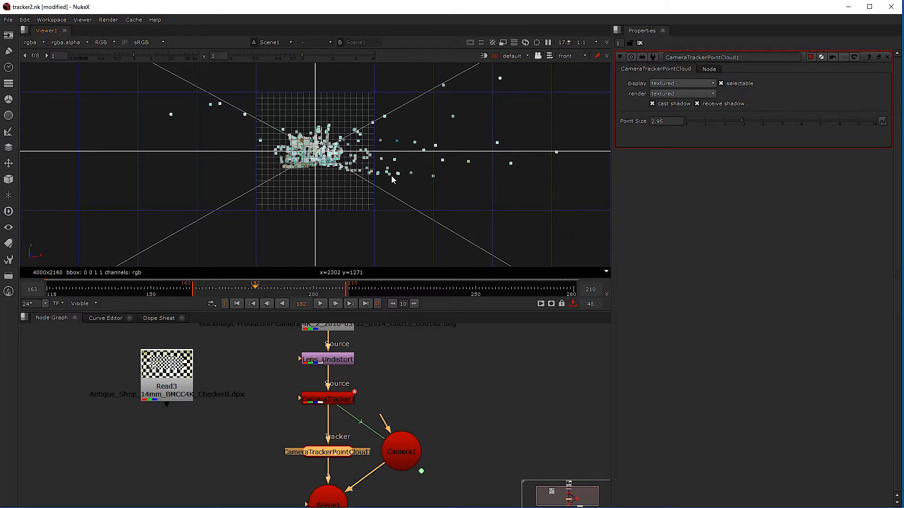
pyautogui.press('x')
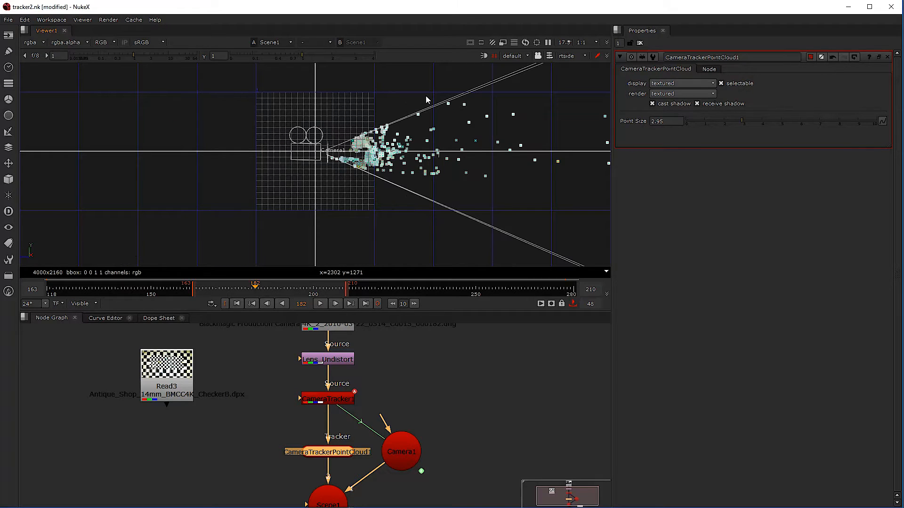
pyautogui.press('c')
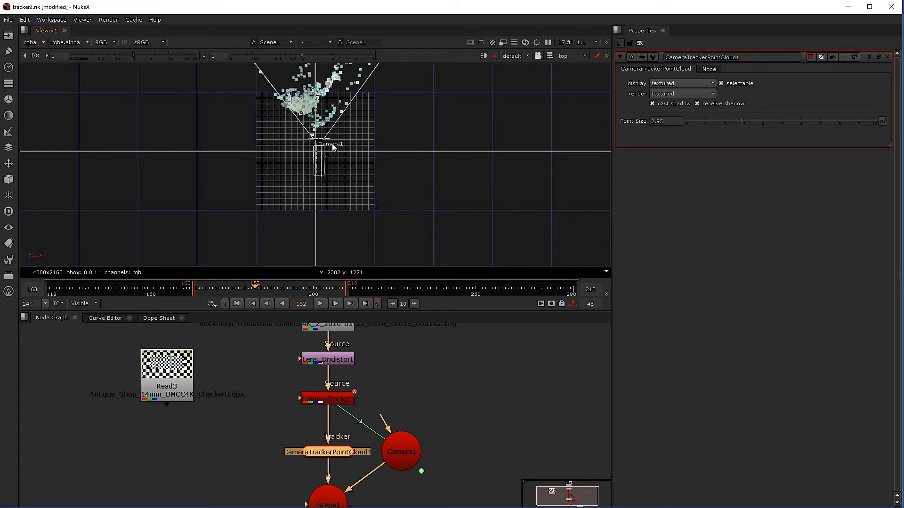
pyautogui.hotkey('shift', 'z')
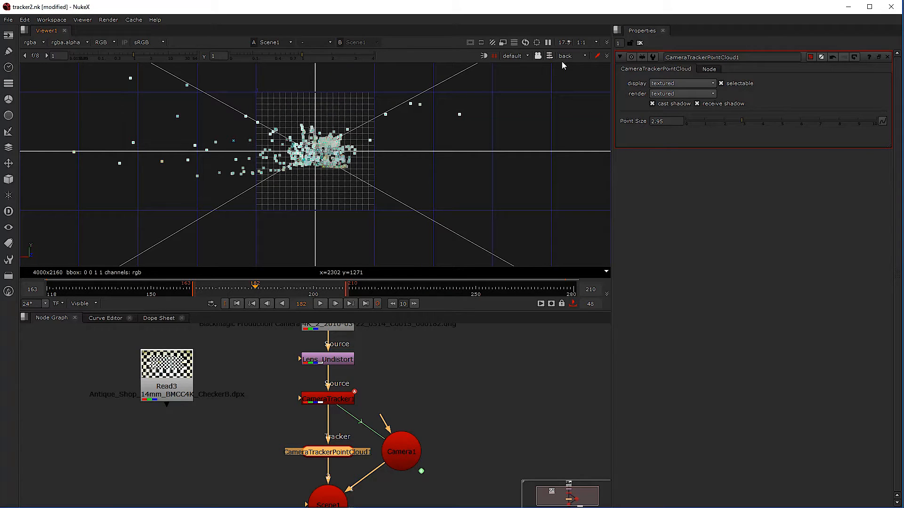
pyautogui.hotkey('shift', 'x')
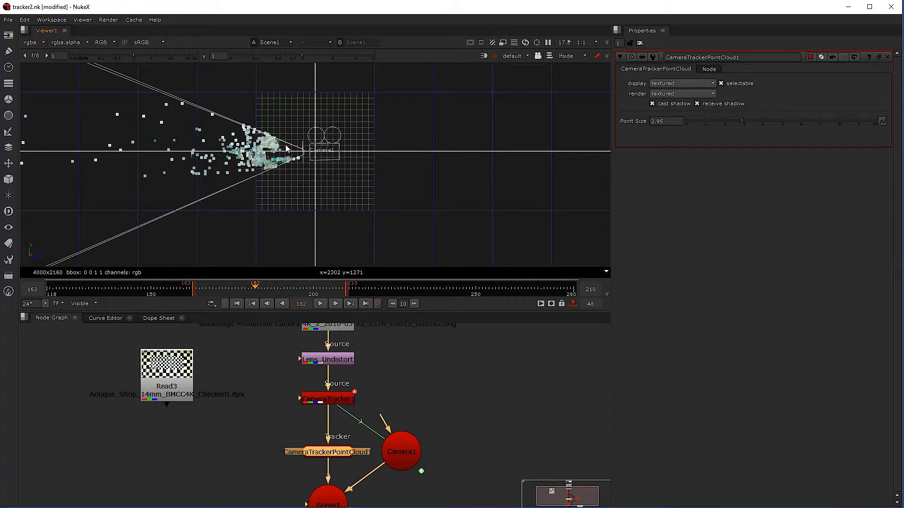
pyautogui.hotkey('shift', 'c')
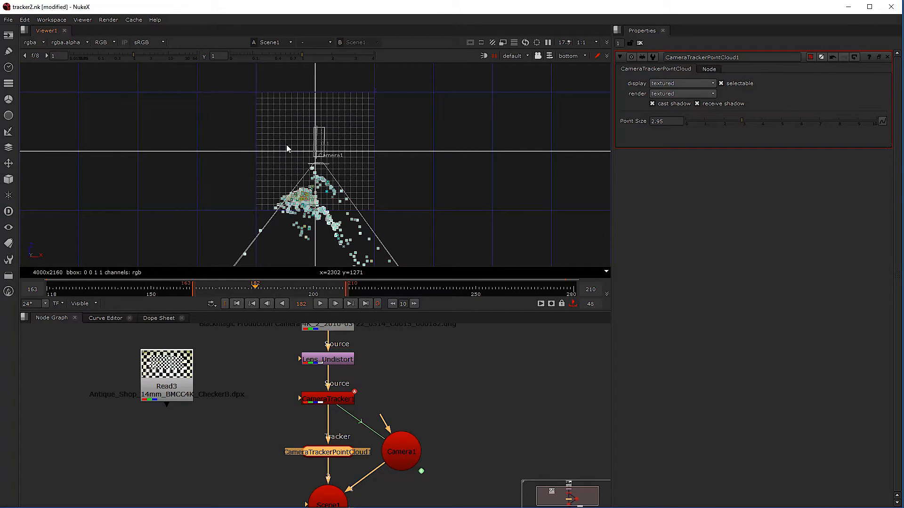
pyautogui.click(583, 56)
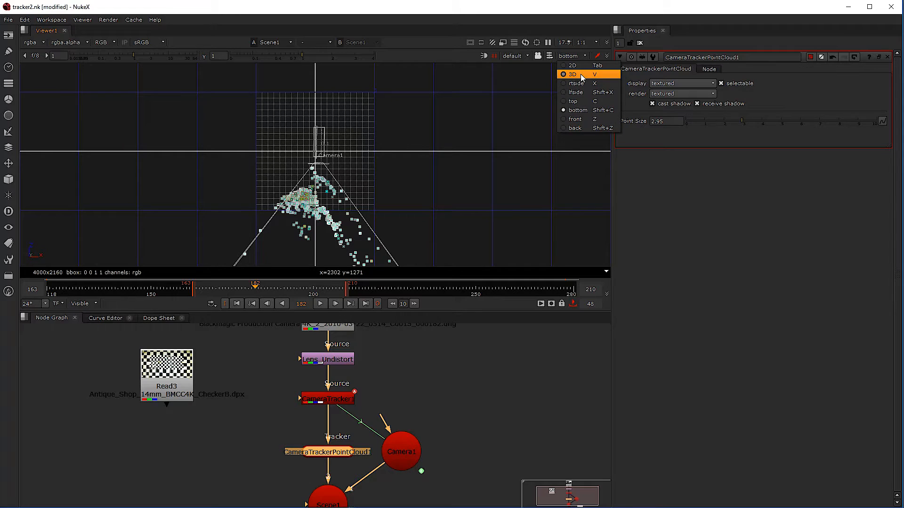
pyautogui.click(580, 74)
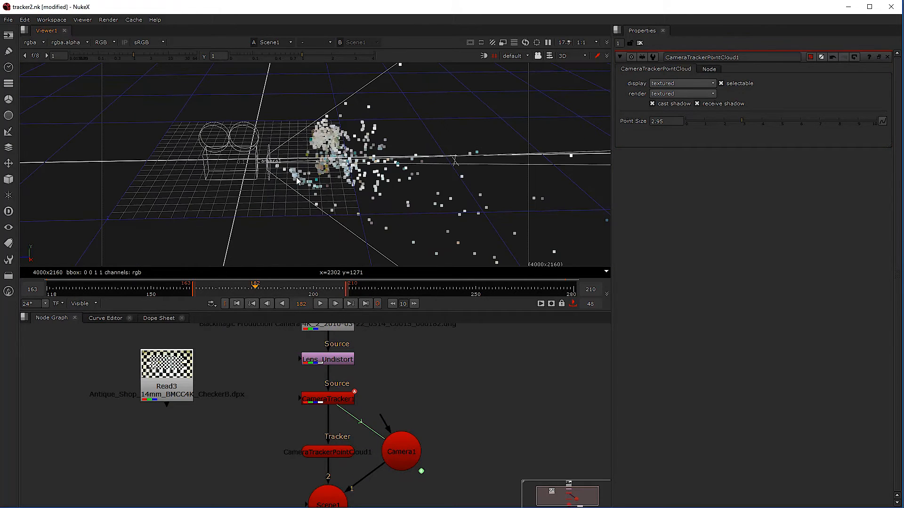
pyautogui.moveTo(290, 178); pyautogui.dragTo(337, 186)
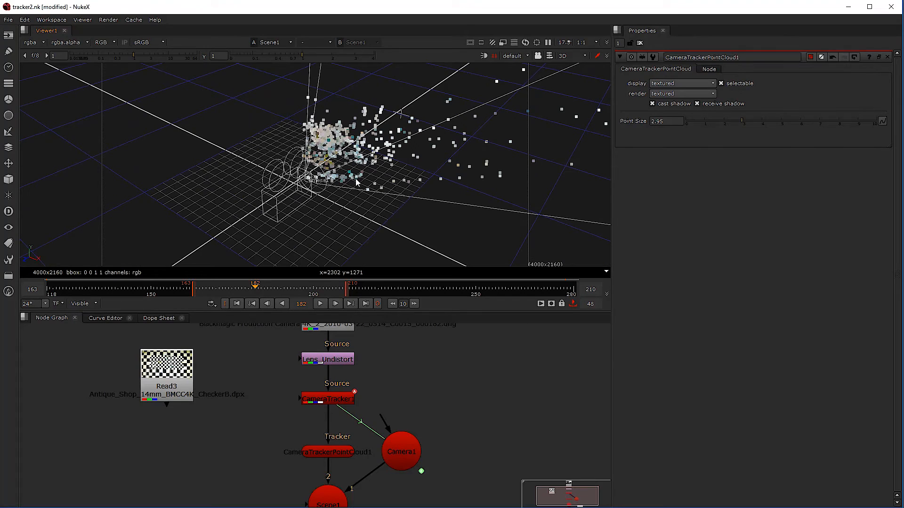
# Look through Camera1 in the 3D viewer and scrub the timeline back to frame 170.
pyautogui.scroll(-4, 239, 412)
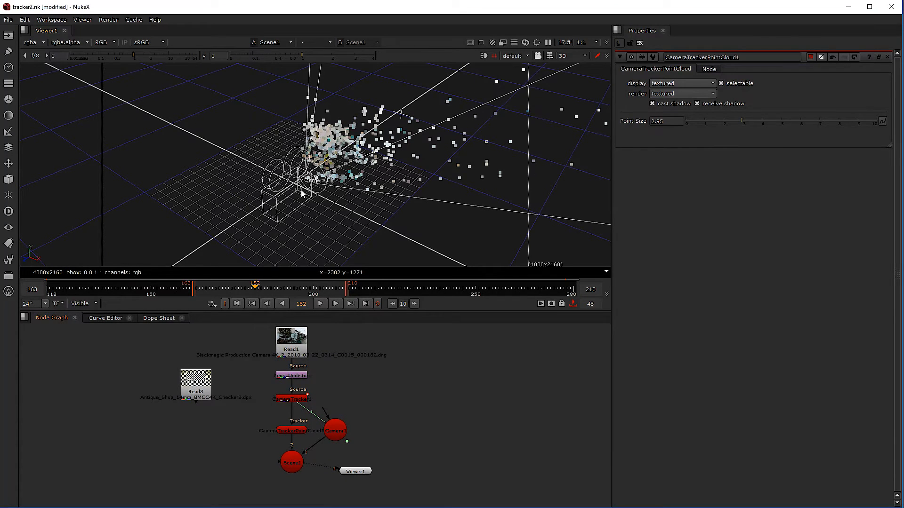
pyautogui.click(516, 55)
pyautogui.click(521, 75)
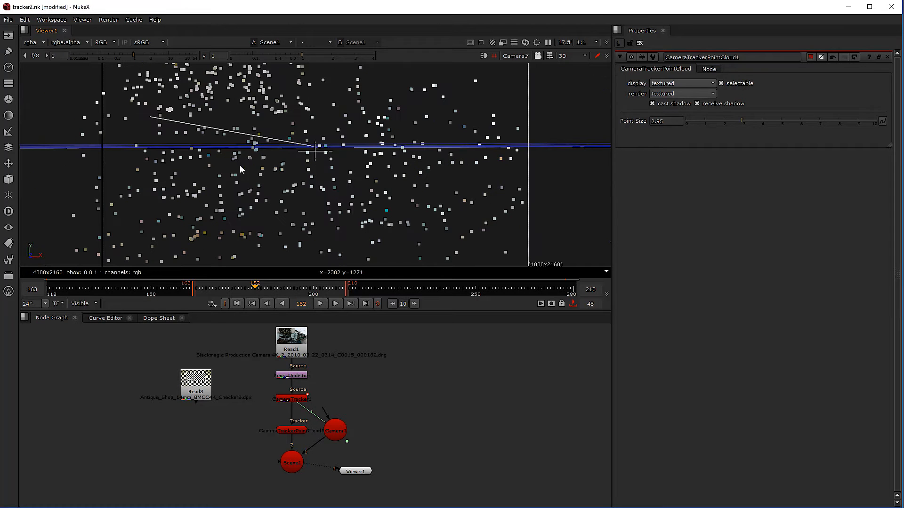
pyautogui.moveTo(248, 292); pyautogui.dragTo(215, 288)
# Keep Camera1 as the viewing camera and lock the 3D view to it, with the whole 4000x2160 frame in view.
pyautogui.click(522, 54)
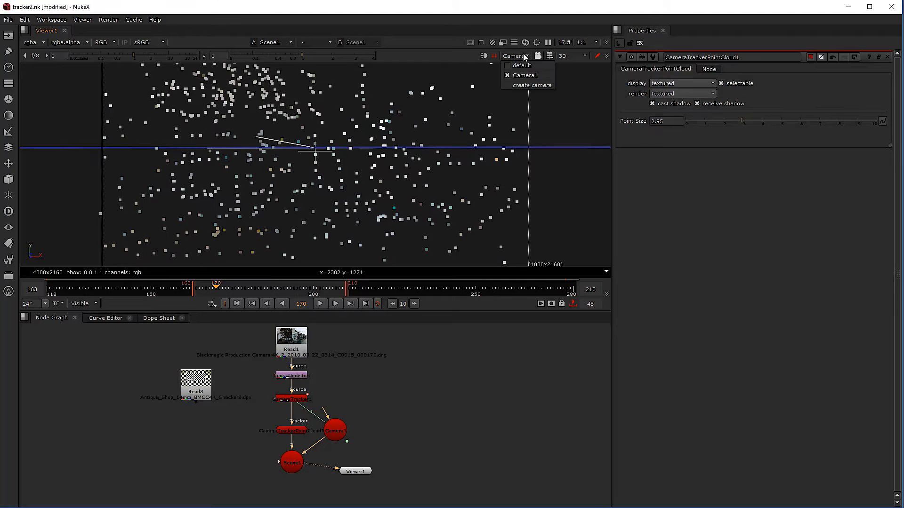
pyautogui.click(523, 75)
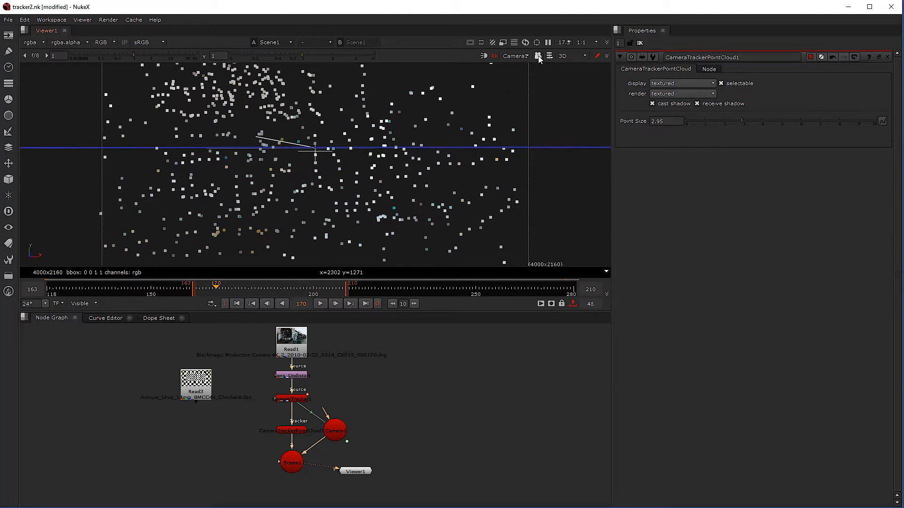
pyautogui.click(538, 56)
pyautogui.scroll(-2, 329, 168)
pyautogui.moveTo(329, 168)
pyautogui.mouseDown()
pyautogui.moveTo(331, 144)
pyautogui.moveTo(329, 164)
pyautogui.mouseUp()
pyautogui.scroll(2, 326, 183)
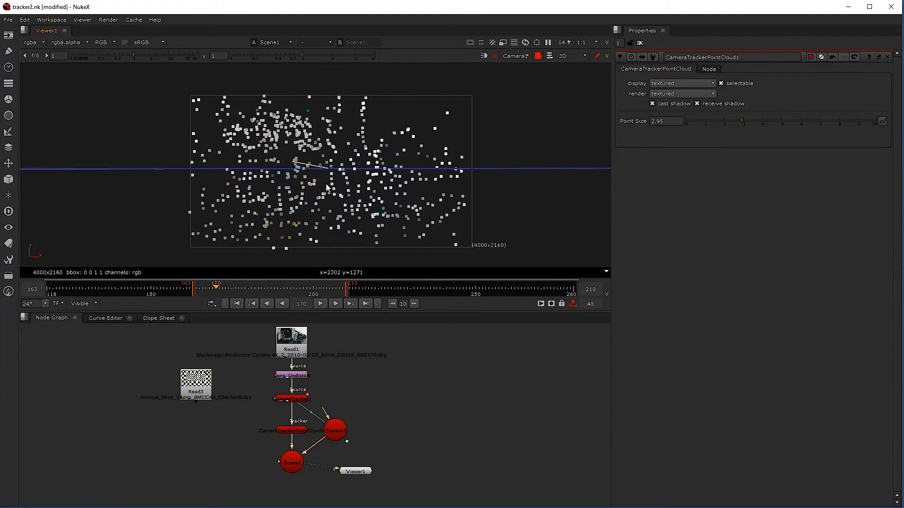
# Play the point cloud through the locked Camera1 and stop playback on frame 207.
pyautogui.click(267, 288)
pyautogui.click(320, 303)
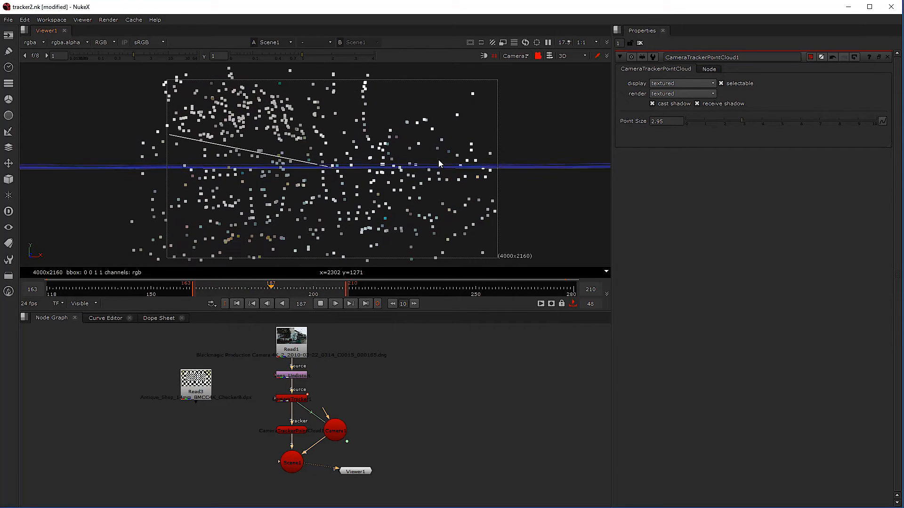
pyautogui.click(319, 304)
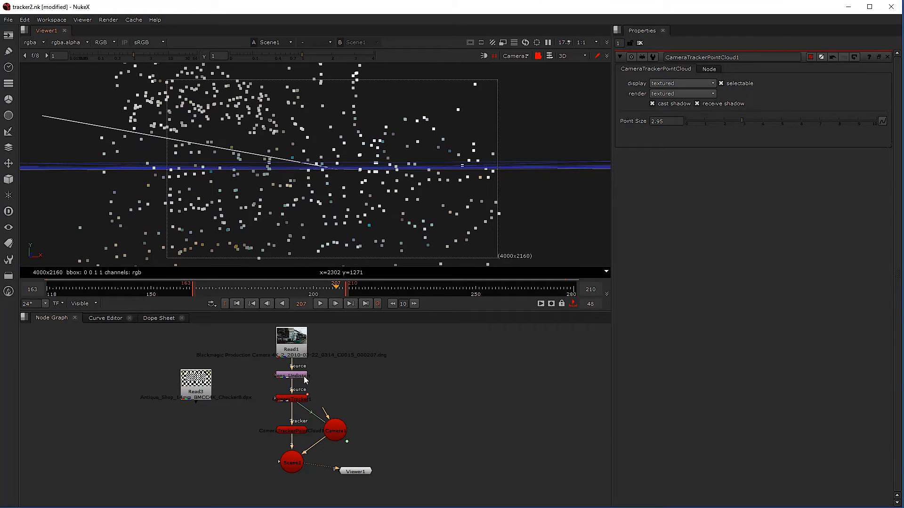
# Connect Lens_Undistort to Viewer1's input 1 and Scene1 to input 2, and move Viewer1 clear of the other nodes.
pyautogui.scroll(4, 302, 379)
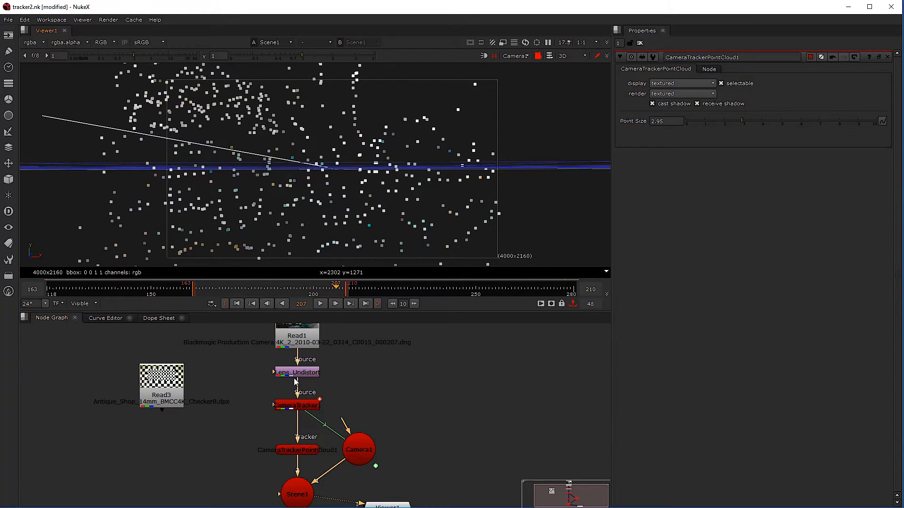
pyautogui.click(299, 374)
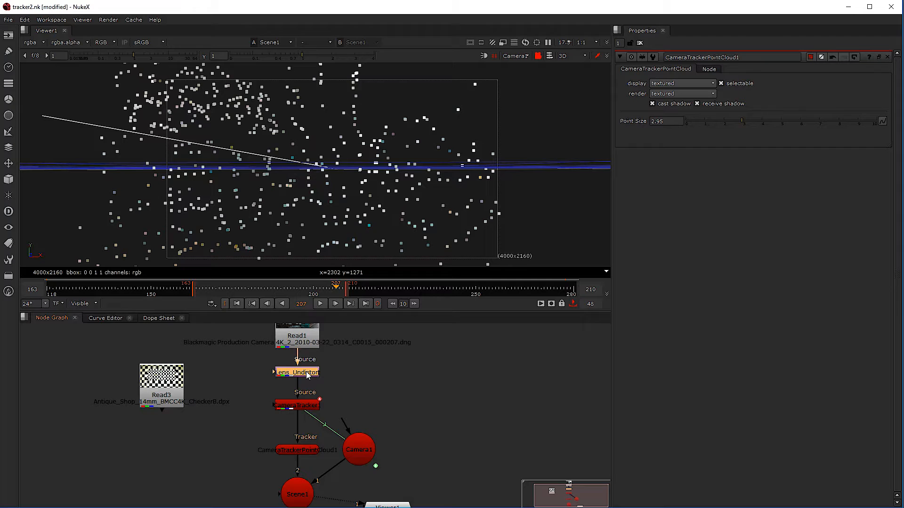
pyautogui.press('1')
pyautogui.click(295, 494)
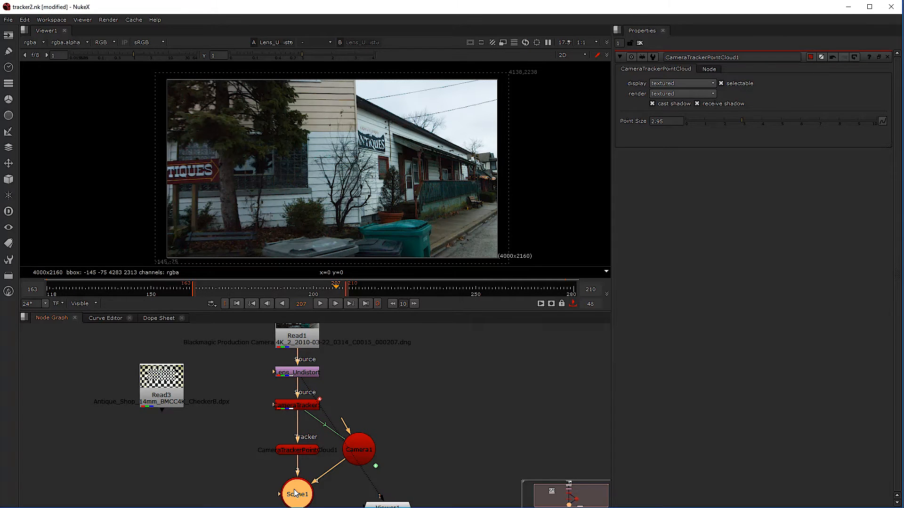
pyautogui.moveTo(296, 467); pyautogui.dragTo(292, 444)
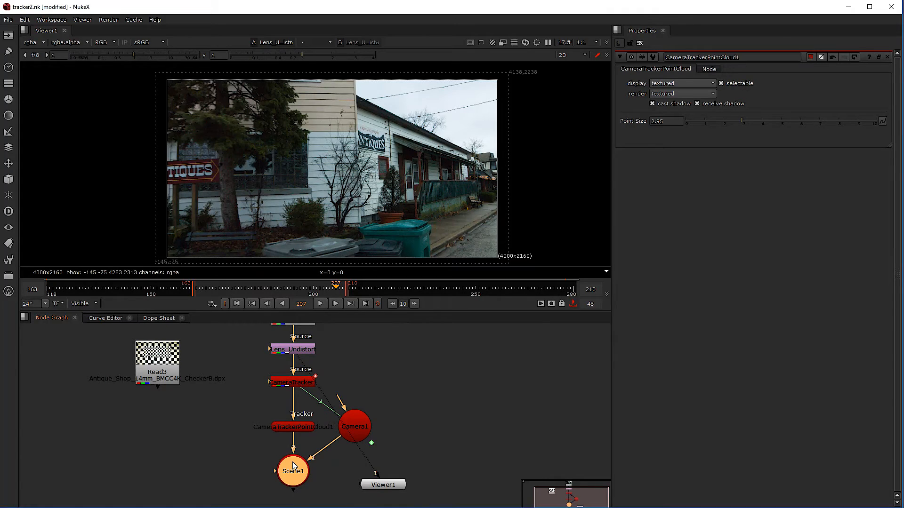
pyautogui.press('2')
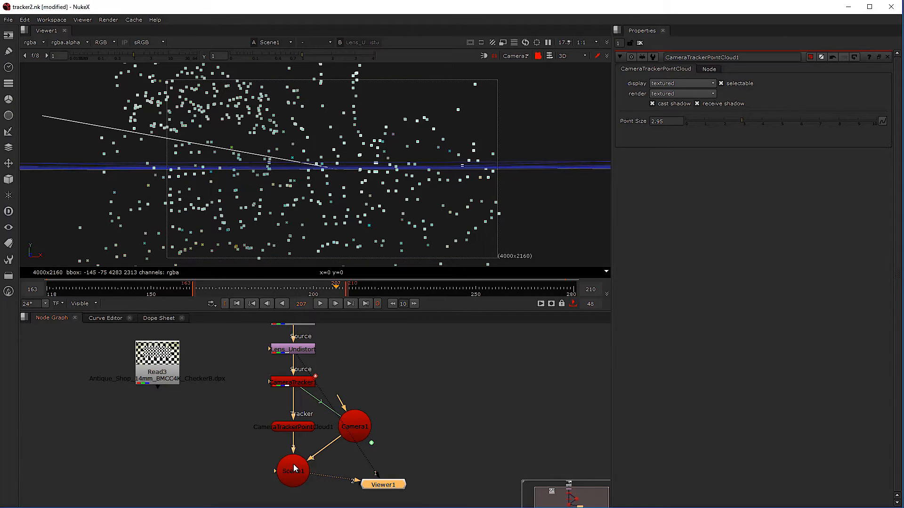
pyautogui.moveTo(374, 486); pyautogui.dragTo(434, 427)
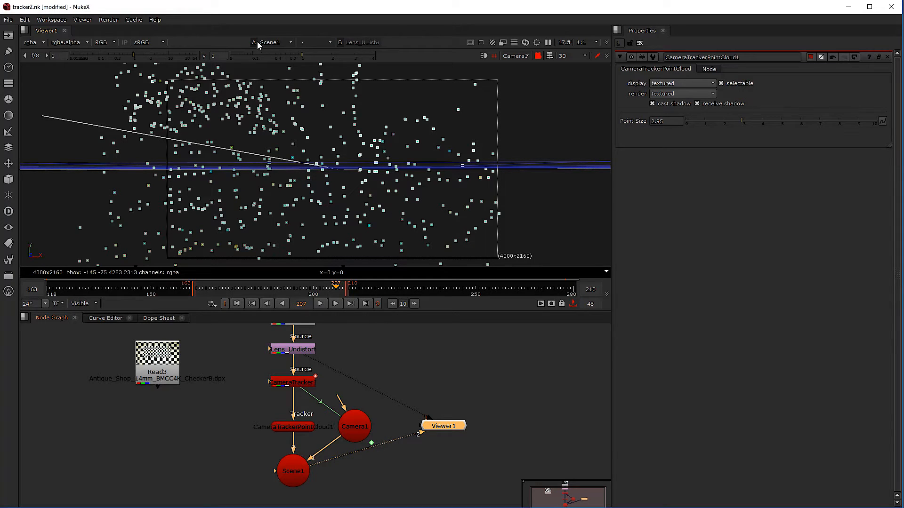
# Composite Scene1 over the undistorted footage in the viewer, trying under before choosing the over mode.
pyautogui.click(328, 42)
pyautogui.click(322, 70)
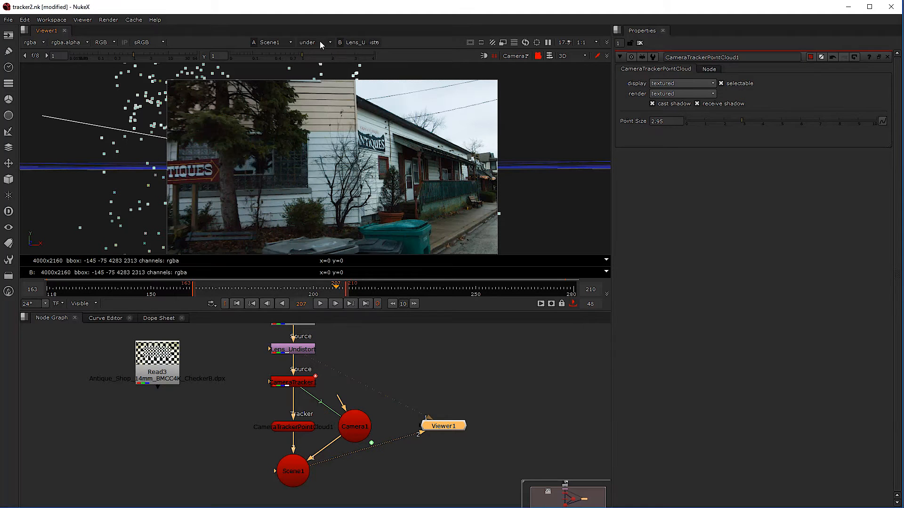
pyautogui.click(320, 42)
pyautogui.click(320, 80)
pyautogui.click(320, 90)
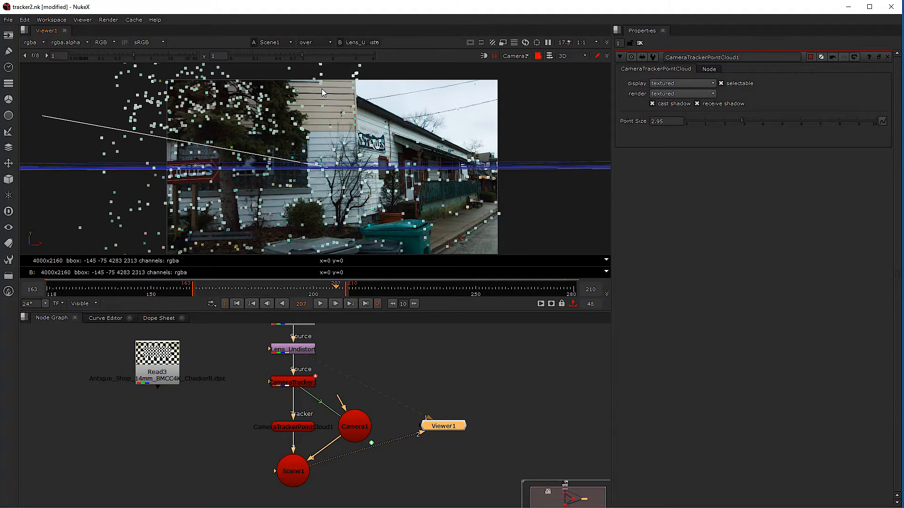
# Review the viewer's A and B inputs, the compositing mode, and the Camera1 view and lock settings.
pyautogui.click(366, 43)
pyautogui.click(285, 42)
pyautogui.click(319, 42)
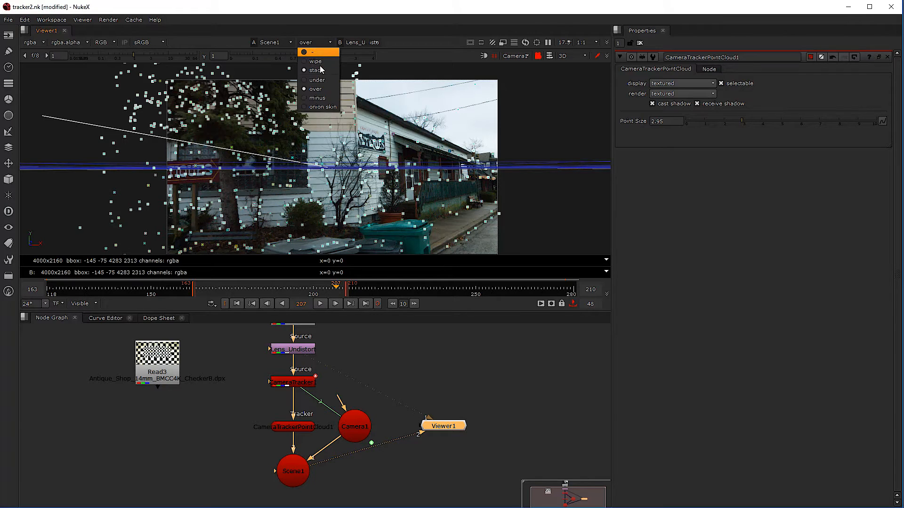
pyautogui.click(395, 32)
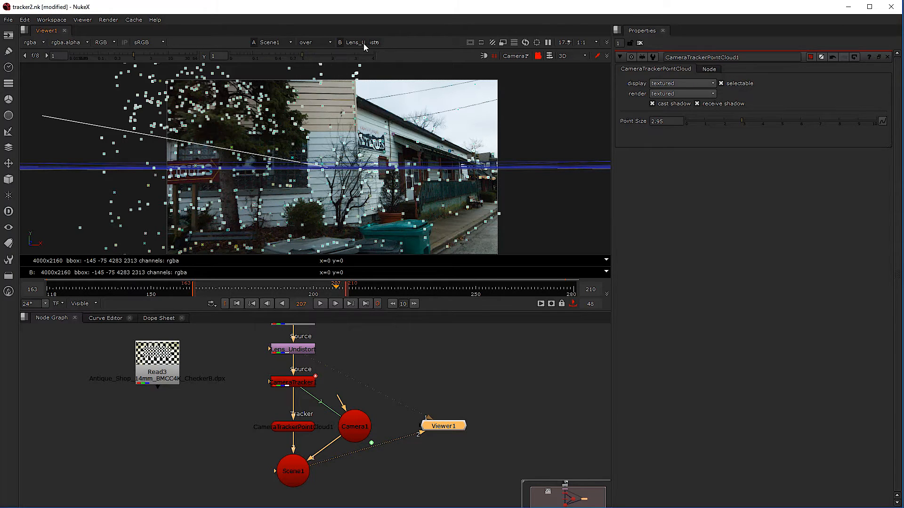
pyautogui.click(515, 56)
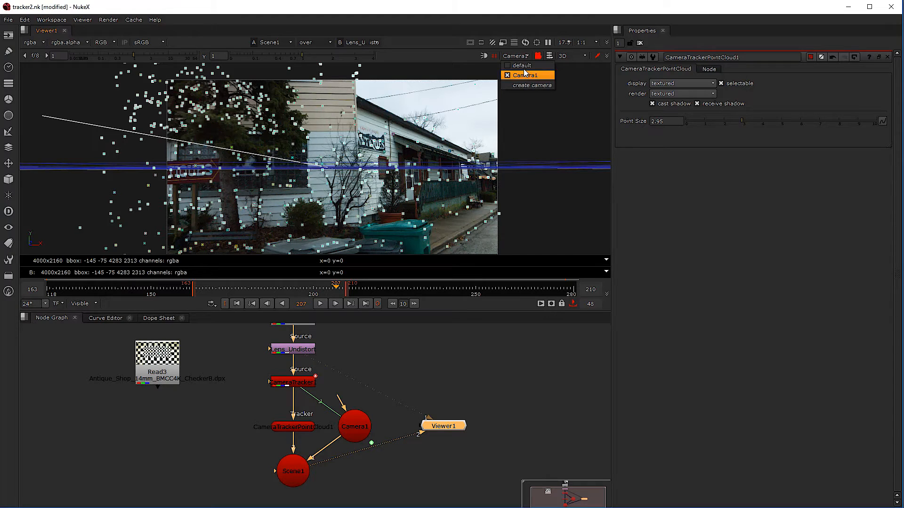
pyautogui.click(538, 56)
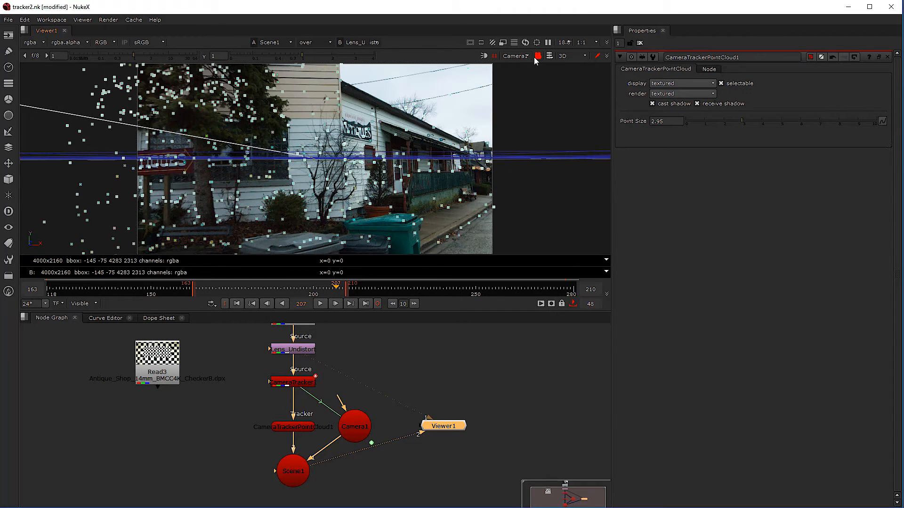
# Play the point cloud overlay against the undistorted footage and stop playback on frame 195.
pyautogui.click(223, 290)
pyautogui.click(319, 304)
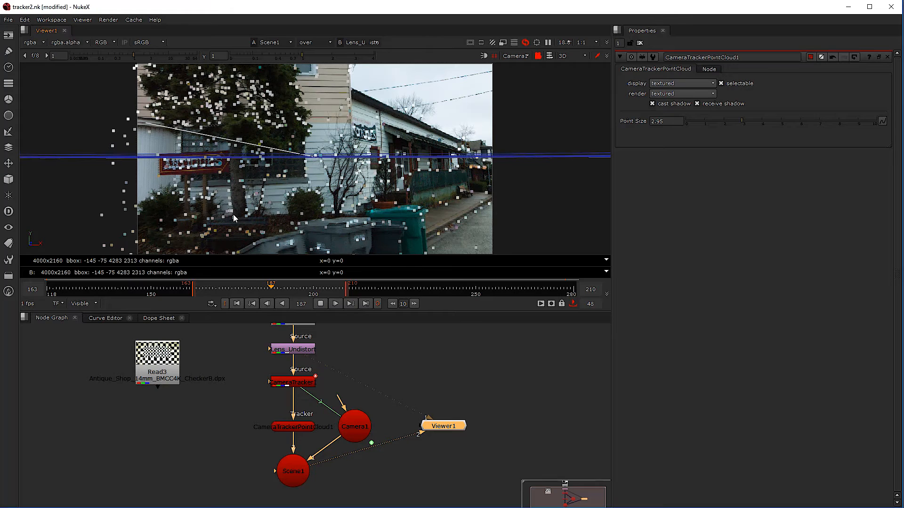
pyautogui.click(261, 290)
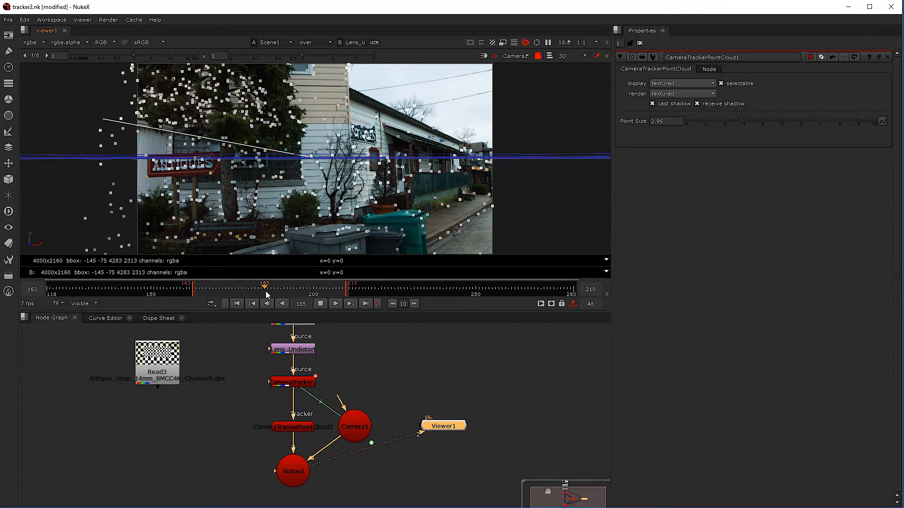
pyautogui.click(320, 304)
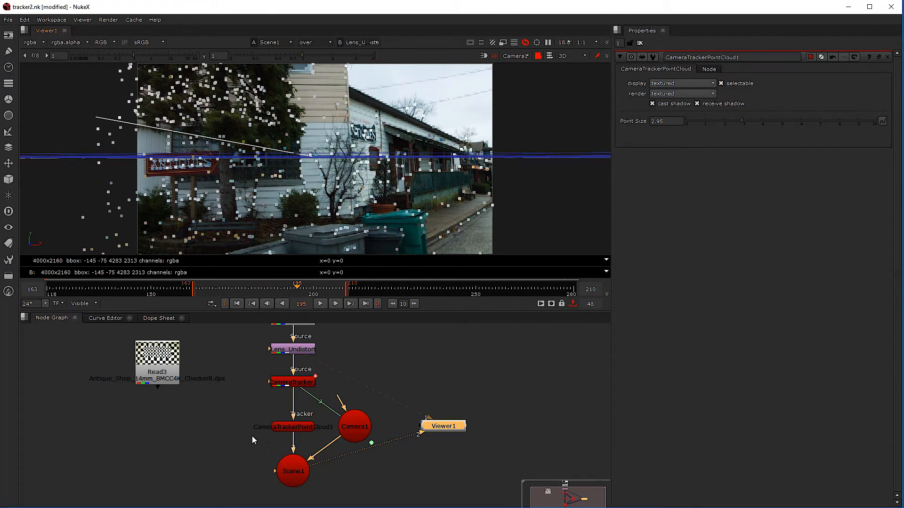
# Deselect the nodes and inspect the point cloud's orientation relative to the grid from the front and right side views.
pyautogui.scroll(-2, 250, 425)
pyautogui.scroll(2, 254, 433)
pyautogui.scroll(-2, 249, 433)
pyautogui.scroll(2, 258, 429)
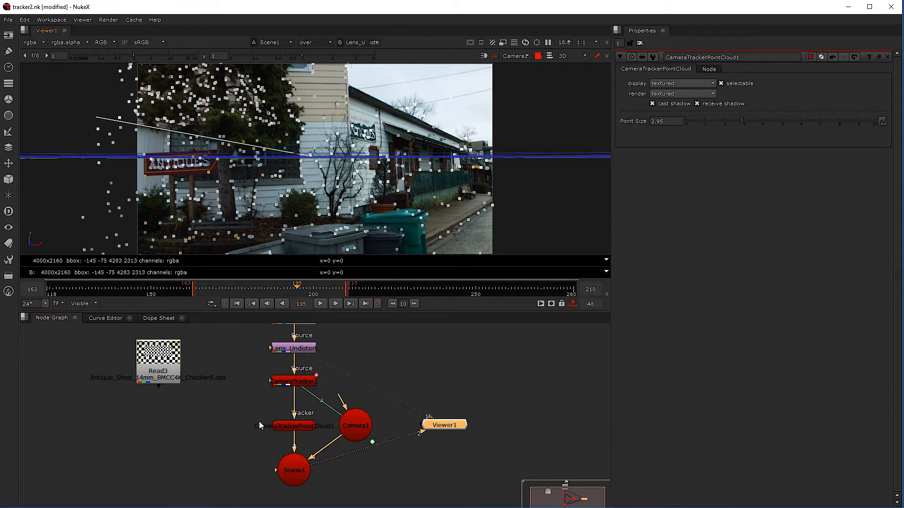
pyautogui.click(346, 367)
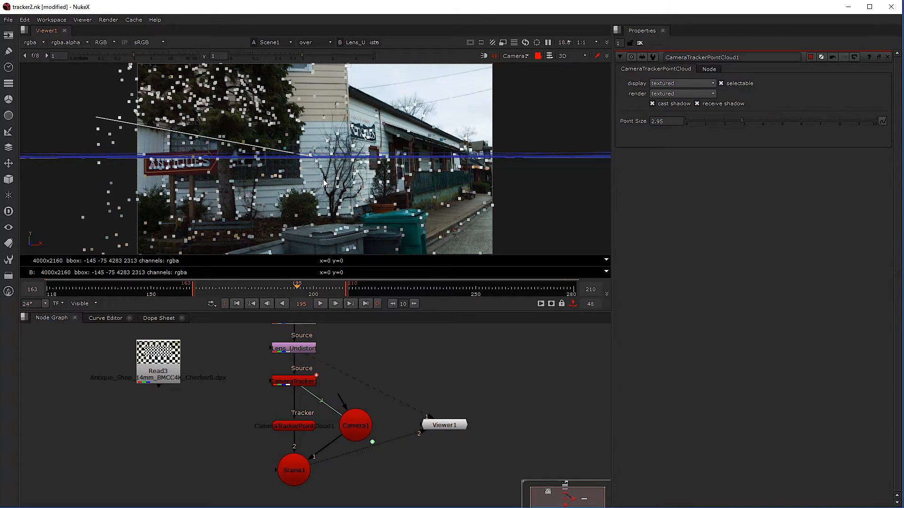
pyautogui.press('z')
pyautogui.scroll(2, 304, 151)
pyautogui.scroll(2, 305, 151)
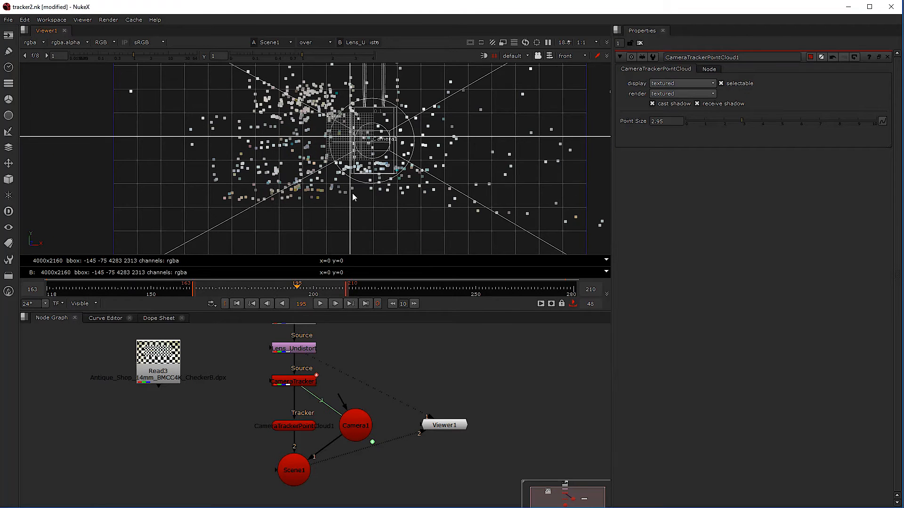
pyautogui.press('x')
pyautogui.scroll(4, 366, 155)
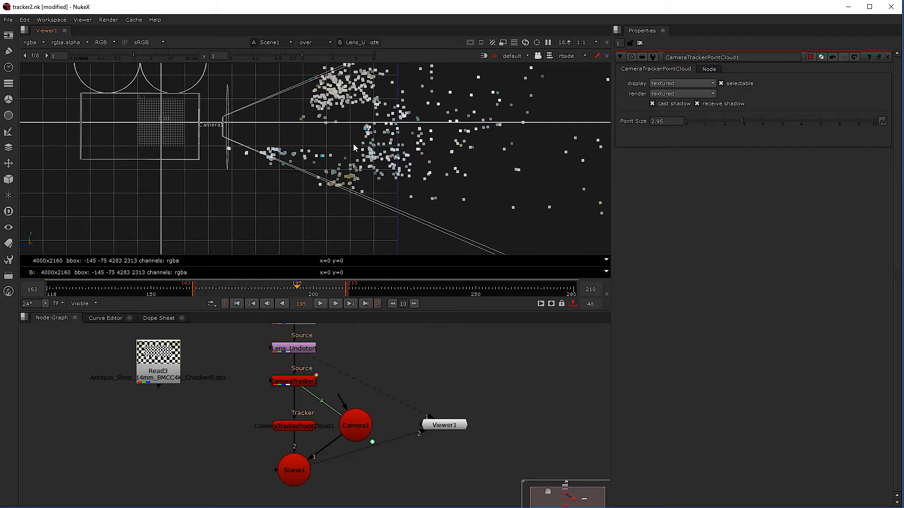
pyautogui.scroll(-2, 270, 225)
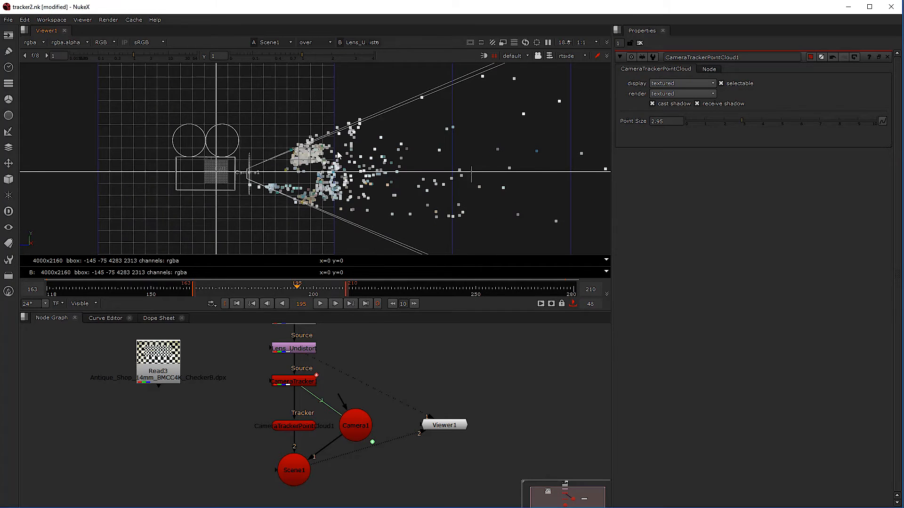
# Connect Viewer1 to CameraTracker1, return the viewer to 2D, and open the CameraTracker1 properties.
pyautogui.moveTo(425, 433); pyautogui.dragTo(304, 390)
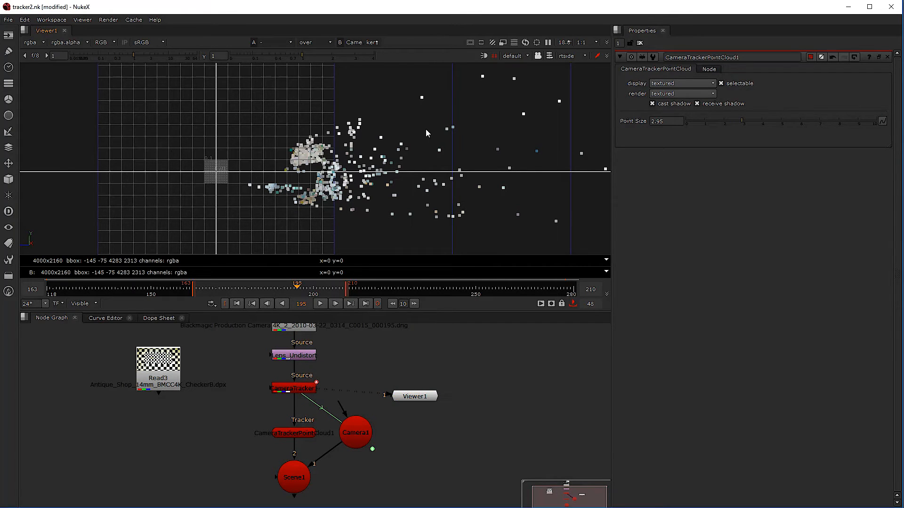
pyautogui.press('Tab')
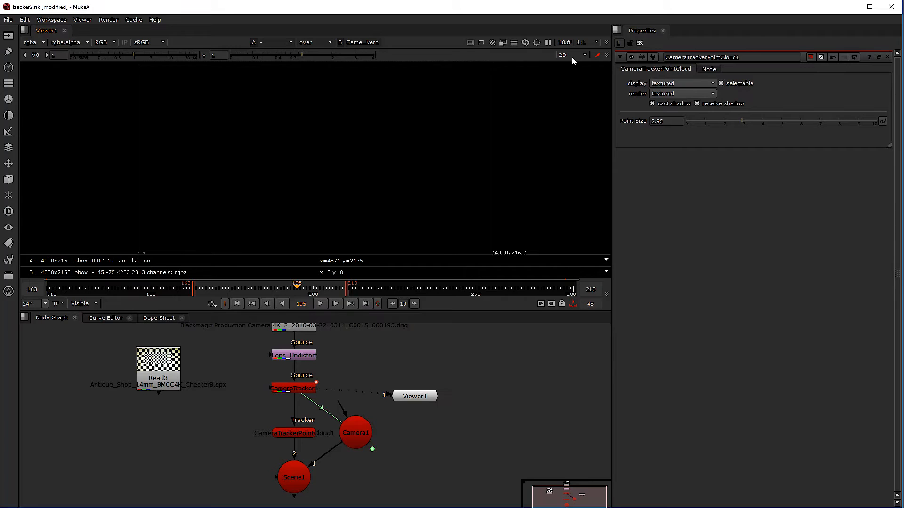
pyautogui.doubleClick(295, 389)
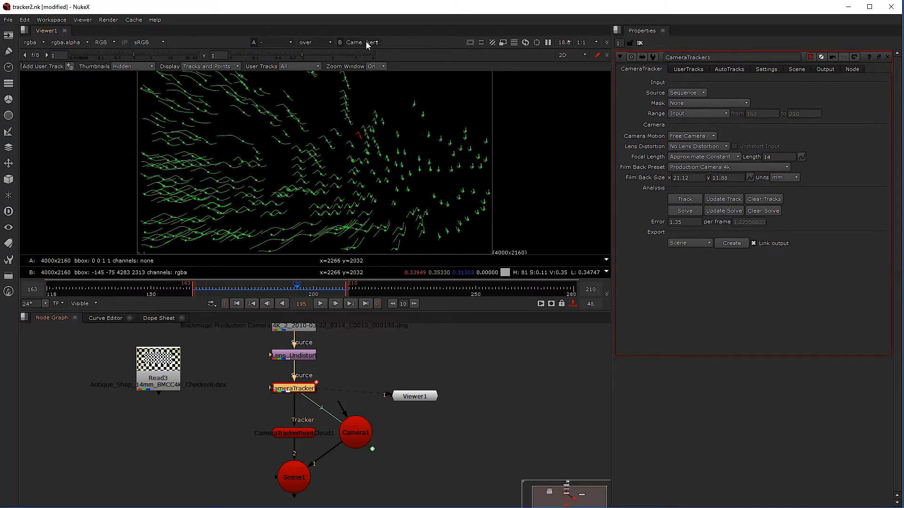
# Turn off the viewer's compositing mode and set its A input to CameraTracker1.
pyautogui.click(330, 42)
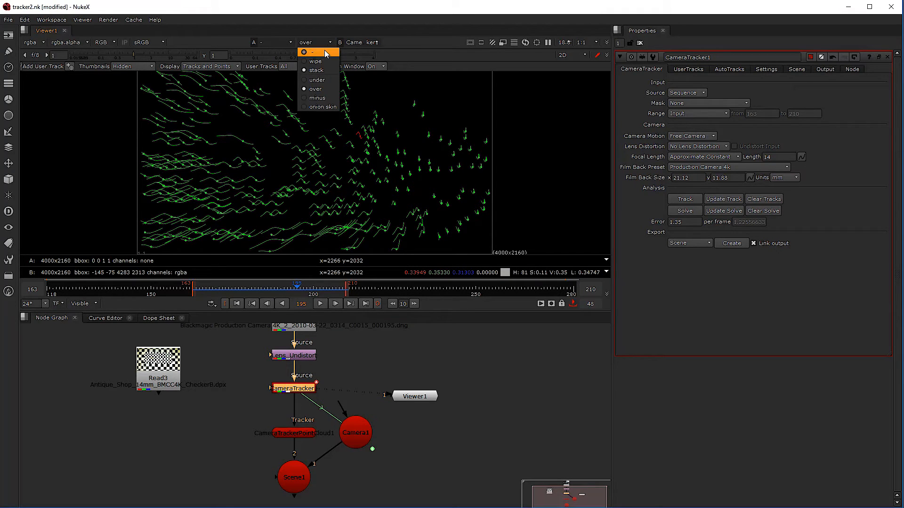
pyautogui.click(325, 52)
pyautogui.click(280, 42)
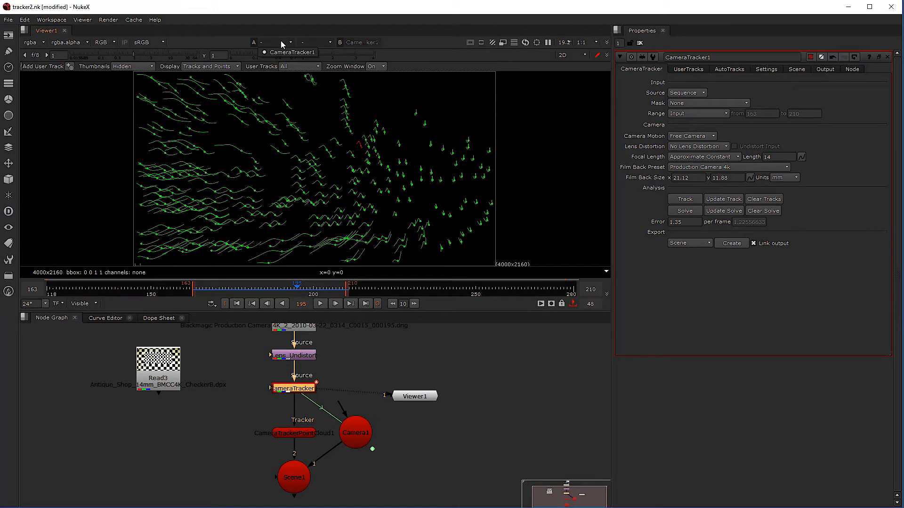
pyautogui.click(281, 52)
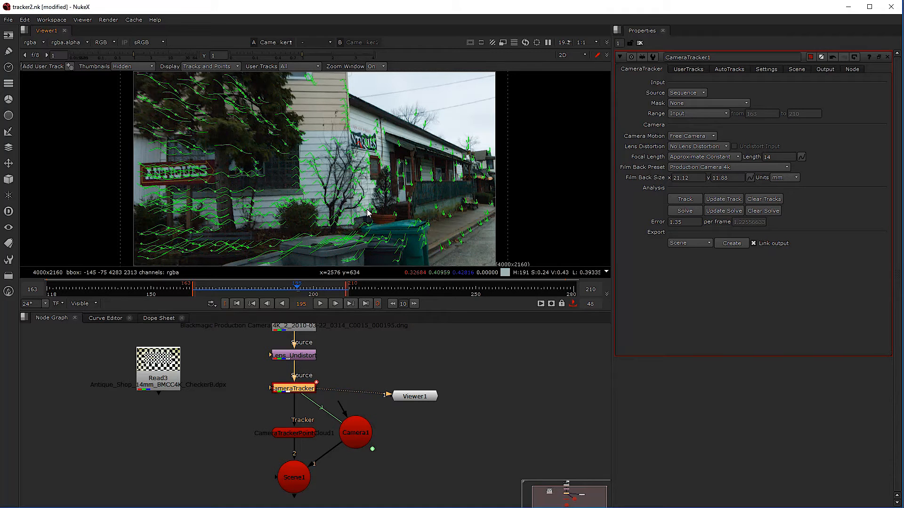
# Go to frame 169 and select the tracking points lying on the road and along its curb.
pyautogui.moveTo(312, 290); pyautogui.dragTo(204, 290)
pyautogui.scroll(3, 459, 243)
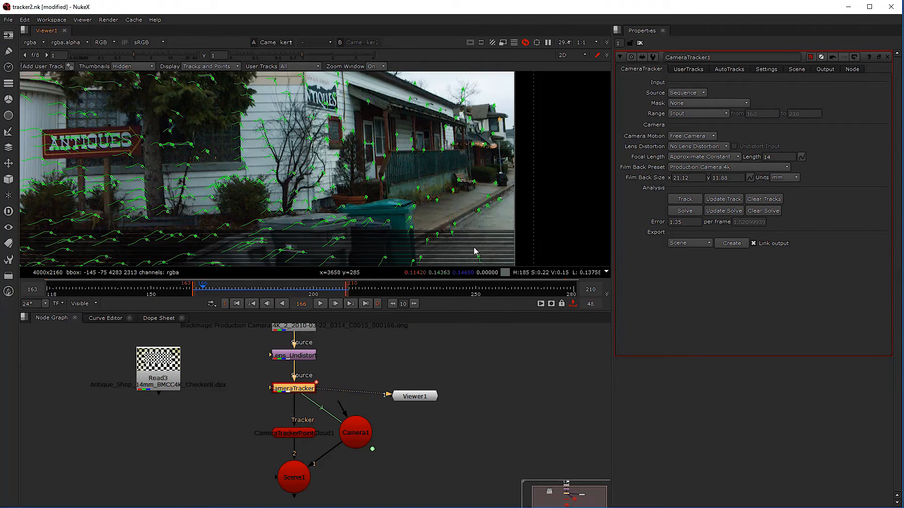
pyautogui.scroll(2, 469, 246)
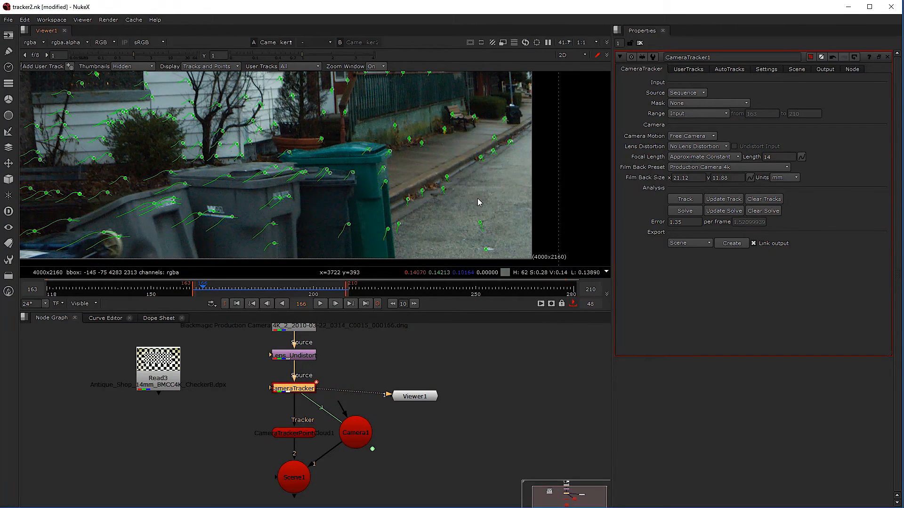
pyautogui.scroll(-2, 478, 186)
pyautogui.click(212, 289)
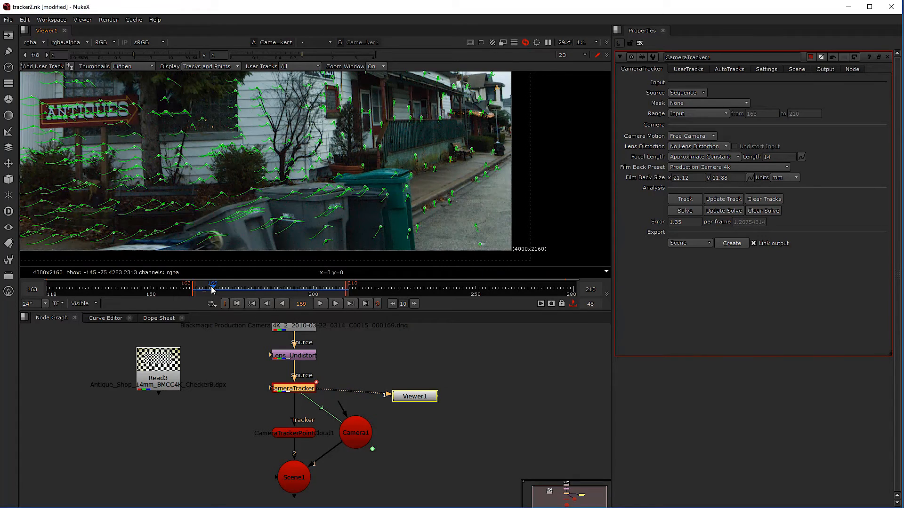
pyautogui.scroll(3, 471, 215)
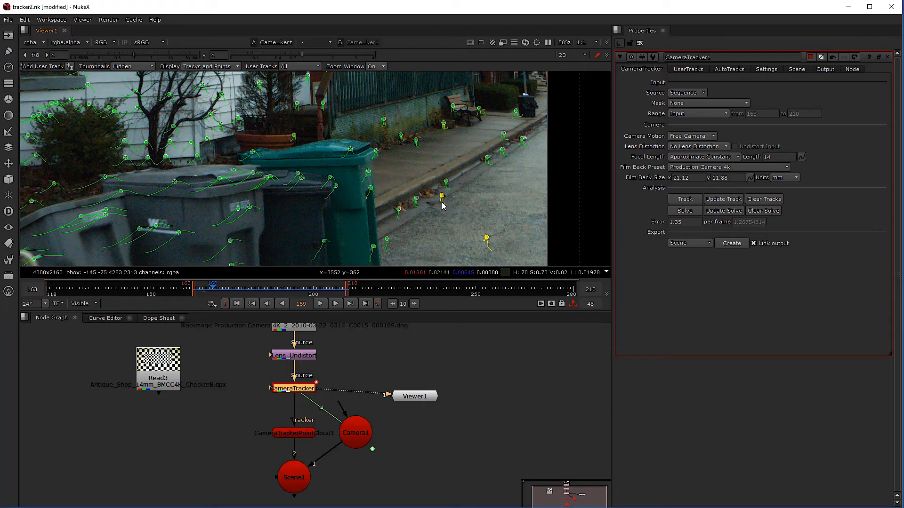
pyautogui.keyDown('shift'); pyautogui.click(416, 200); pyautogui.keyUp('shift')
pyautogui.keyDown('shift'); pyautogui.click(387, 240); pyautogui.keyUp('shift')
pyautogui.keyDown('shift'); pyautogui.click(522, 140); pyautogui.keyUp('shift')
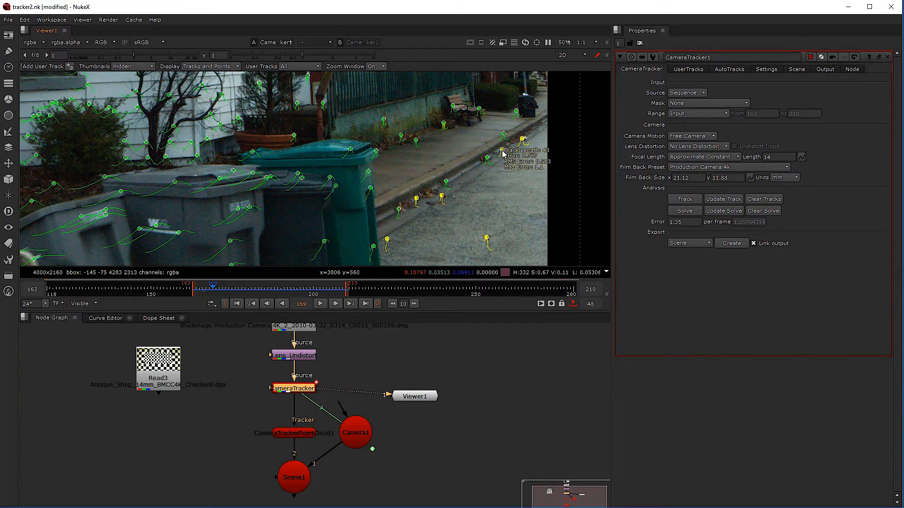
pyautogui.scroll(-1, 418, 247)
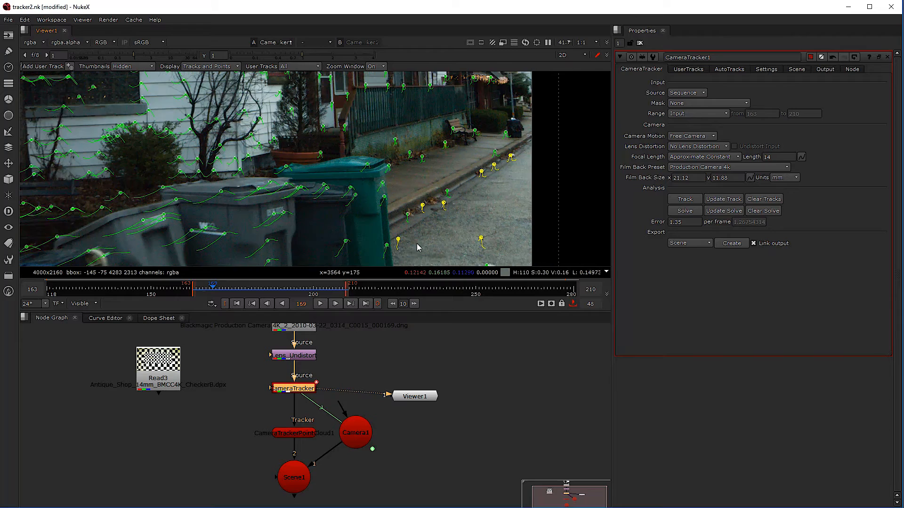
# Go to frame 163 and add the road track nearest the bottom edge of the footage to the selection.
pyautogui.click(193, 289)
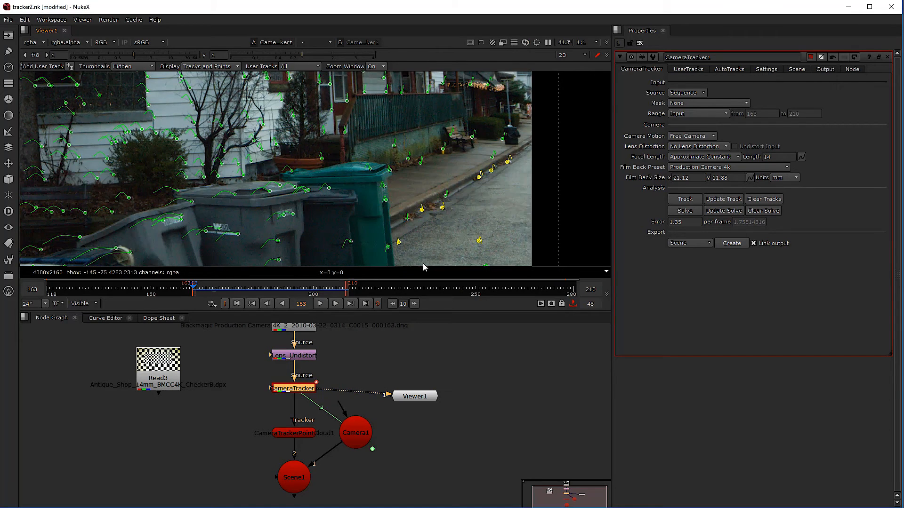
pyautogui.scroll(4, 439, 203)
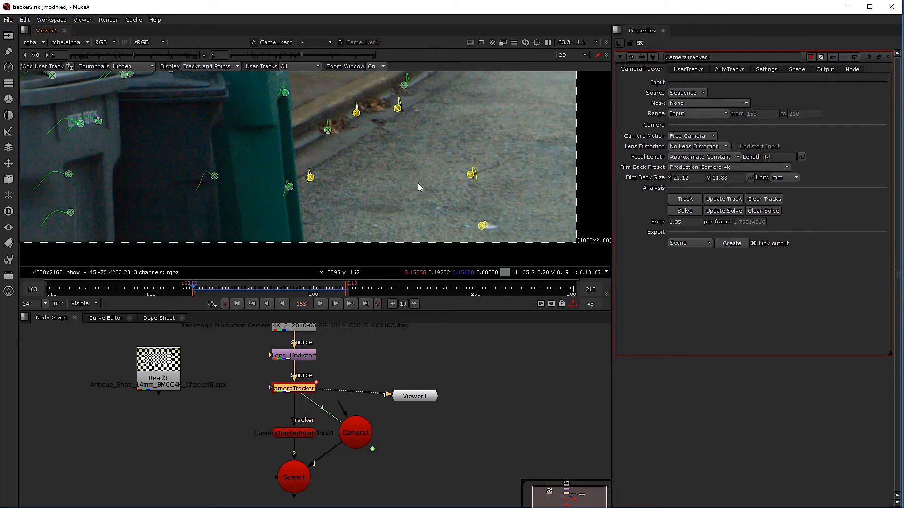
pyautogui.scroll(-3, 417, 186)
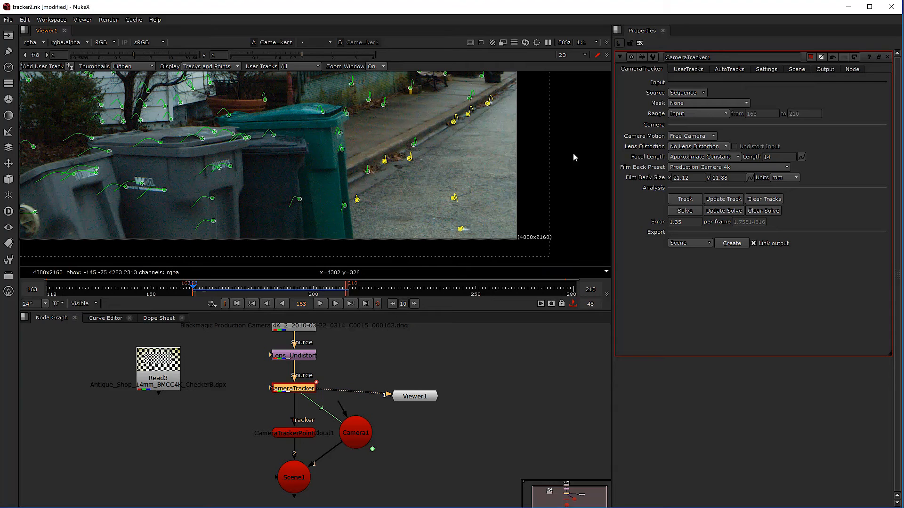
pyautogui.scroll(-1, 406, 204)
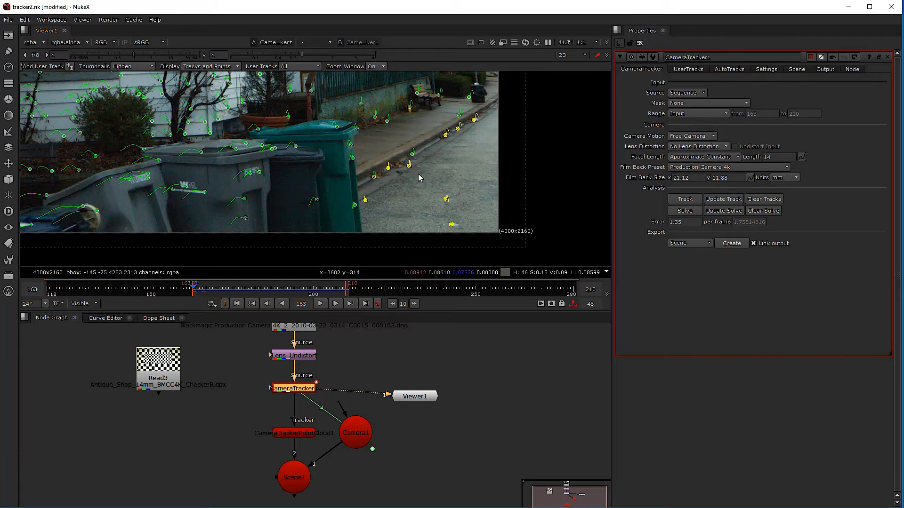
# Set the ground plane to the selected road tracks.
pyautogui.scroll(-4, 298, 183)
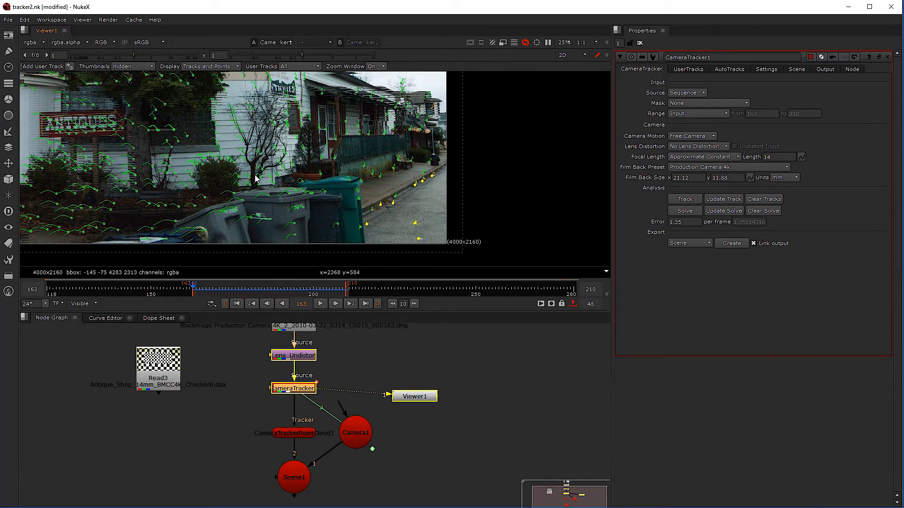
pyautogui.scroll(2, 212, 137)
pyautogui.scroll(-2, 322, 171)
pyautogui.scroll(2, 348, 212)
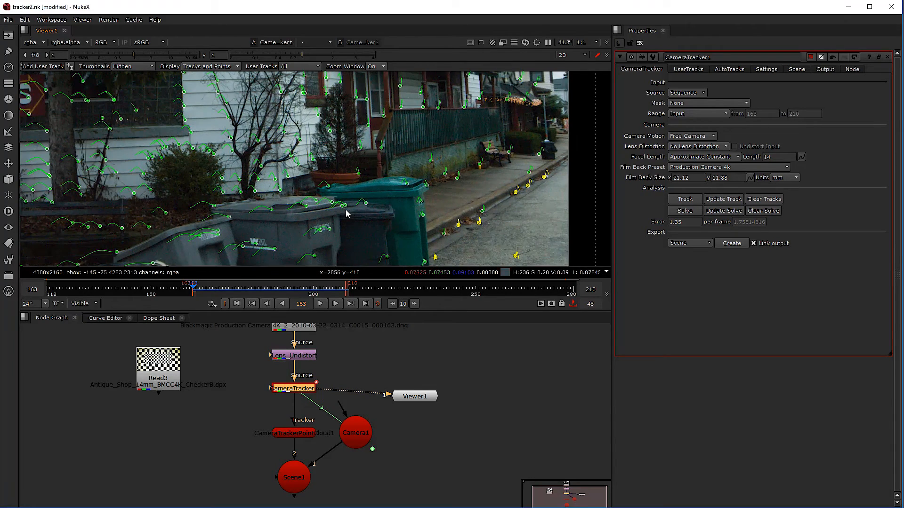
pyautogui.scroll(-2, 453, 225)
pyautogui.moveTo(453, 224); pyautogui.dragTo(412, 186)
pyautogui.scroll(2, 426, 208)
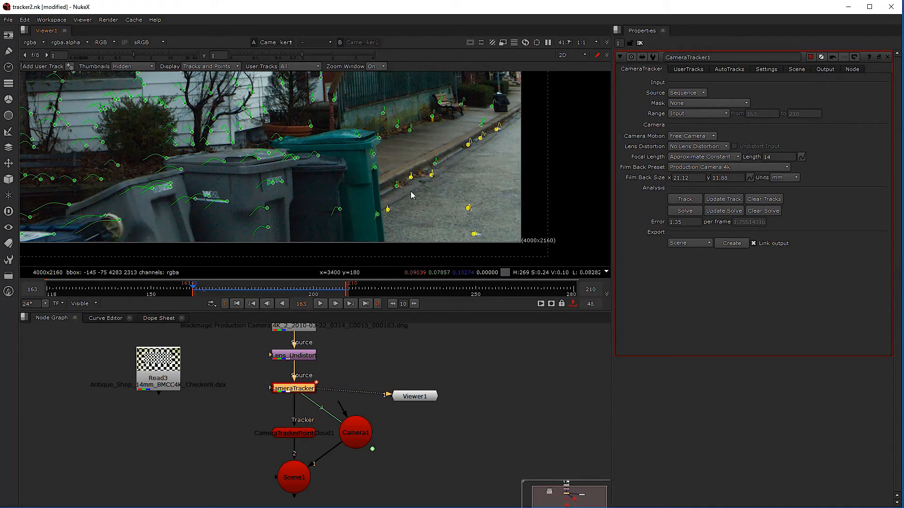
pyautogui.rightClick(469, 146)
pyautogui.moveTo(500, 187)
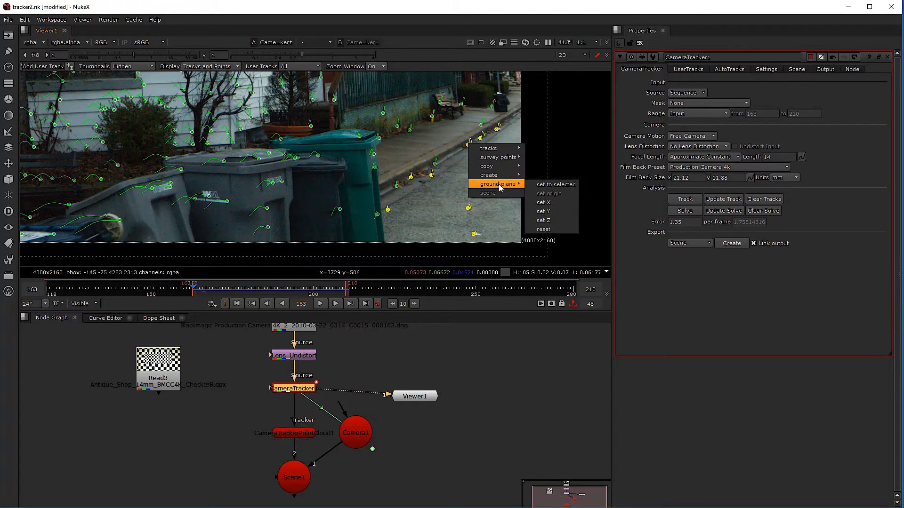
pyautogui.click(537, 184)
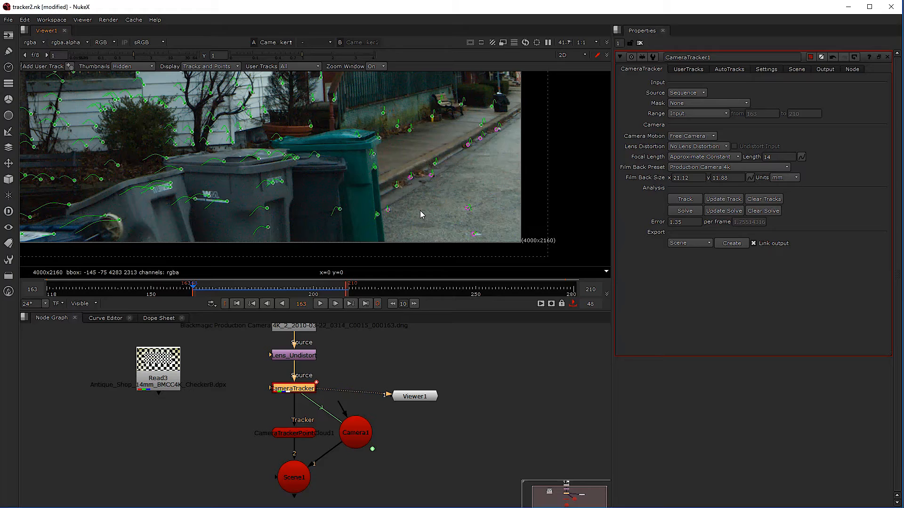
# Check the point cloud's ground alignment in the front, right side and top views, and return to the 2D view.
pyautogui.press('Tab')
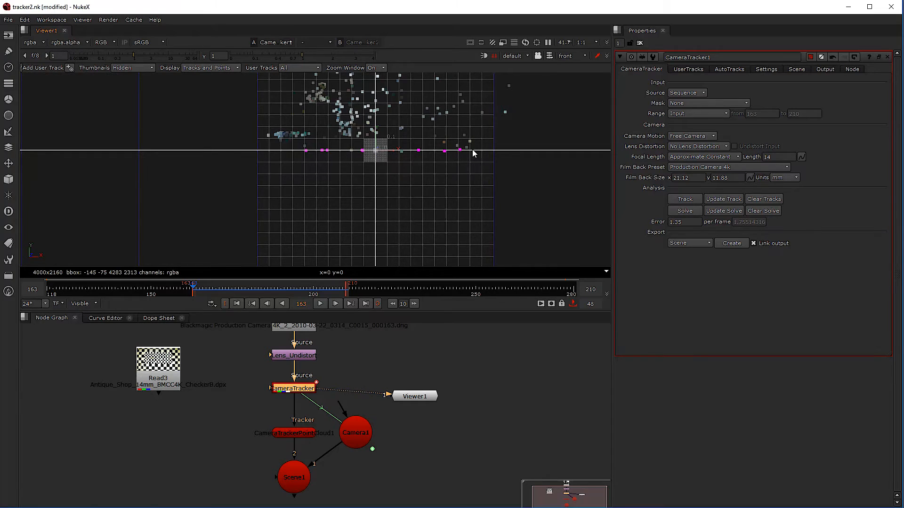
pyautogui.press('x')
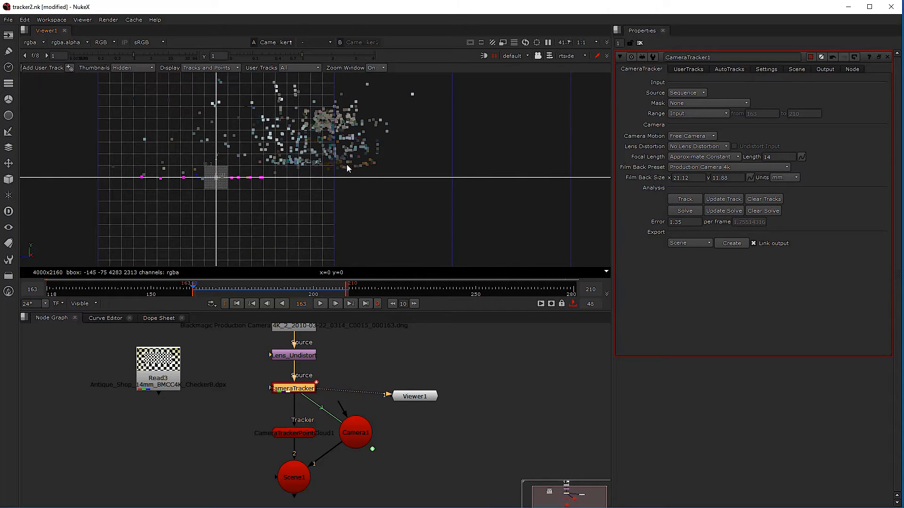
pyautogui.press('c')
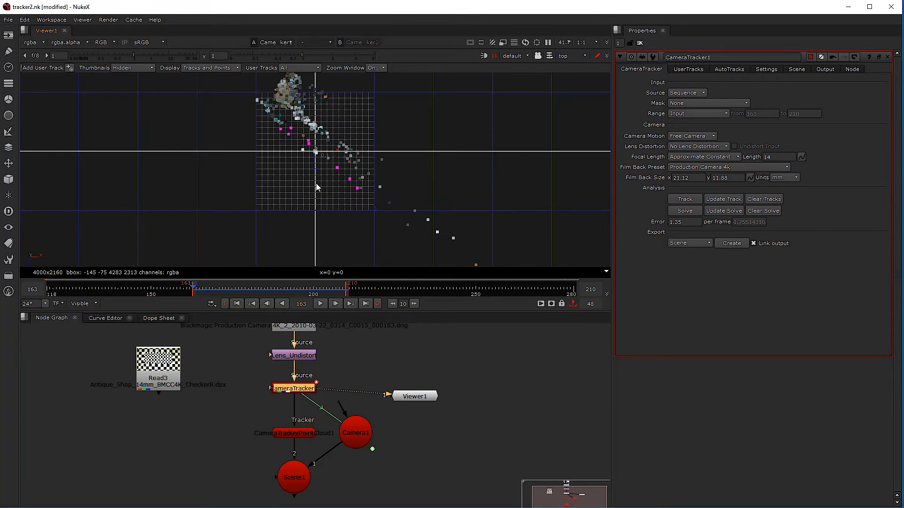
pyautogui.scroll(-3, 315, 186)
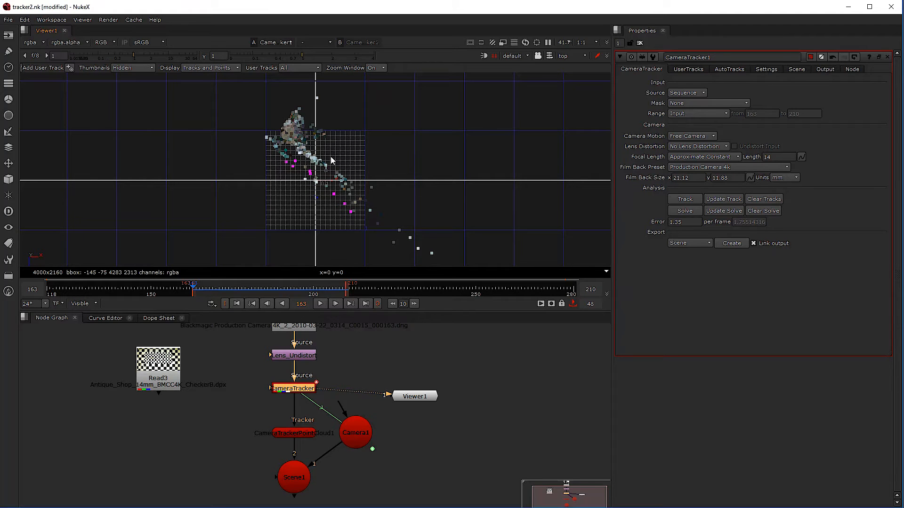
pyautogui.scroll(3, 333, 184)
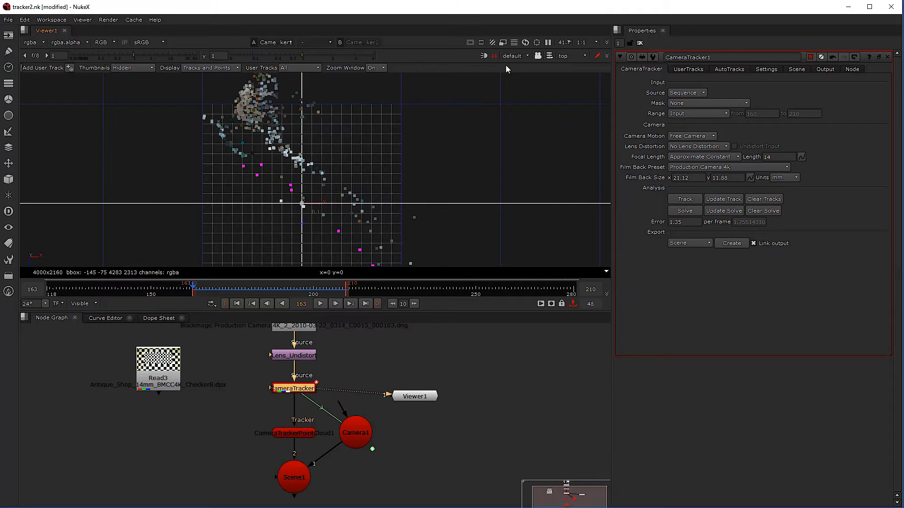
pyautogui.press('Tab')
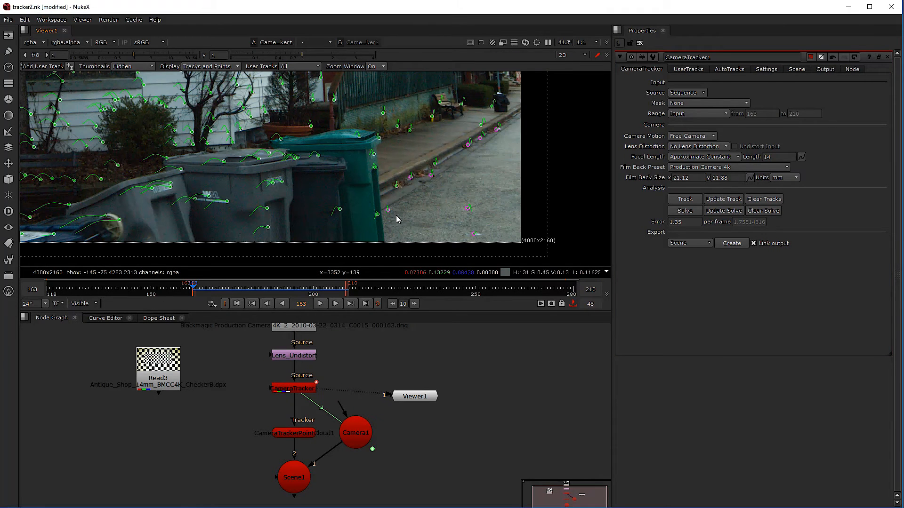
# Set the ground plane's origin to the track on the curb beside the green trash bin.
pyautogui.scroll(1, 400, 194)
pyautogui.scroll(2, 399, 193)
pyautogui.moveTo(396, 184)
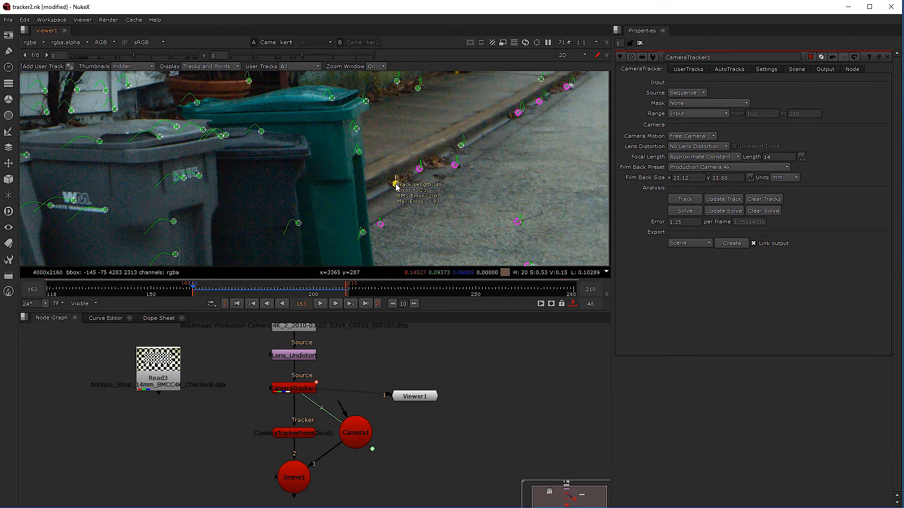
pyautogui.rightClick(396, 186)
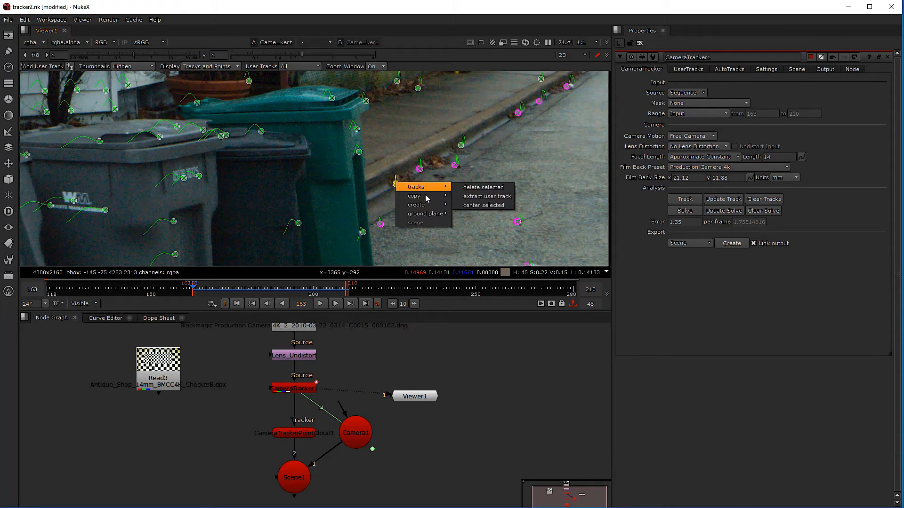
pyautogui.moveTo(427, 215)
pyautogui.click(475, 224)
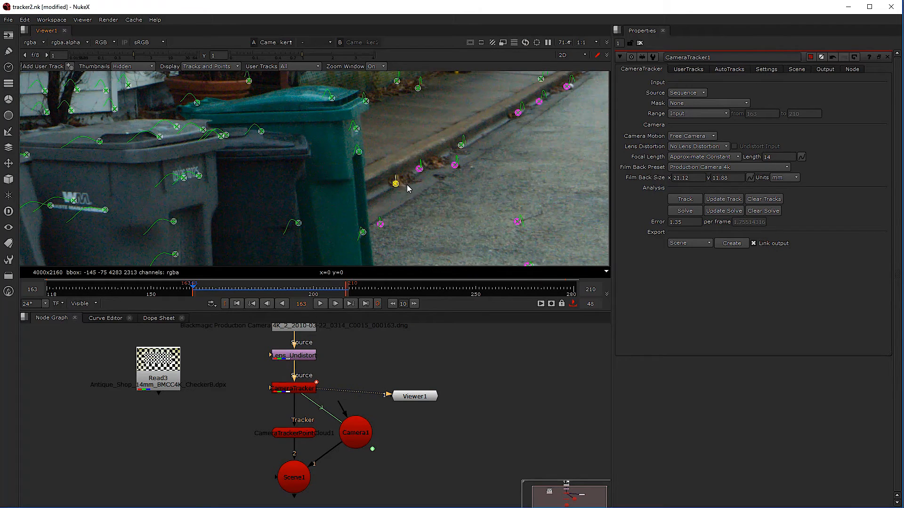
# Check the scene origin against the point cloud and road tracks in the front and right side views.
pyautogui.press('Tab')
pyautogui.scroll(3, 363, 189)
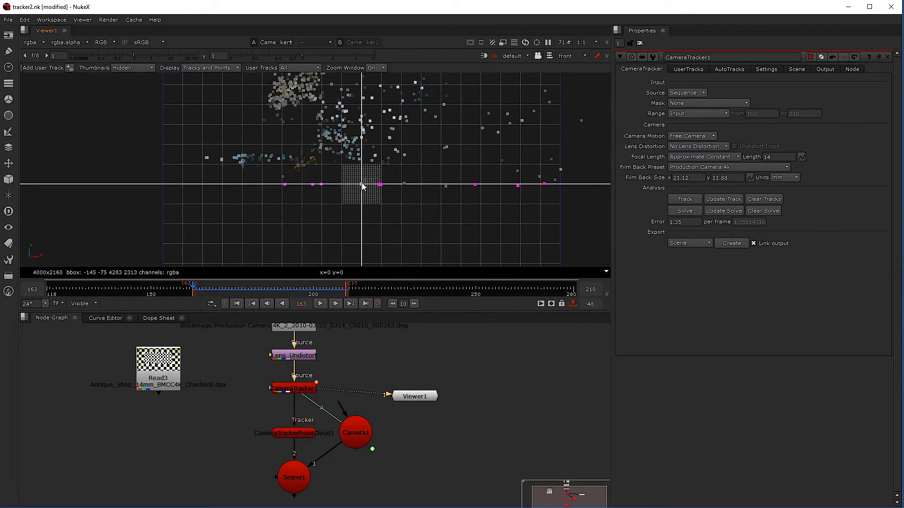
pyautogui.scroll(-3, 187, 178)
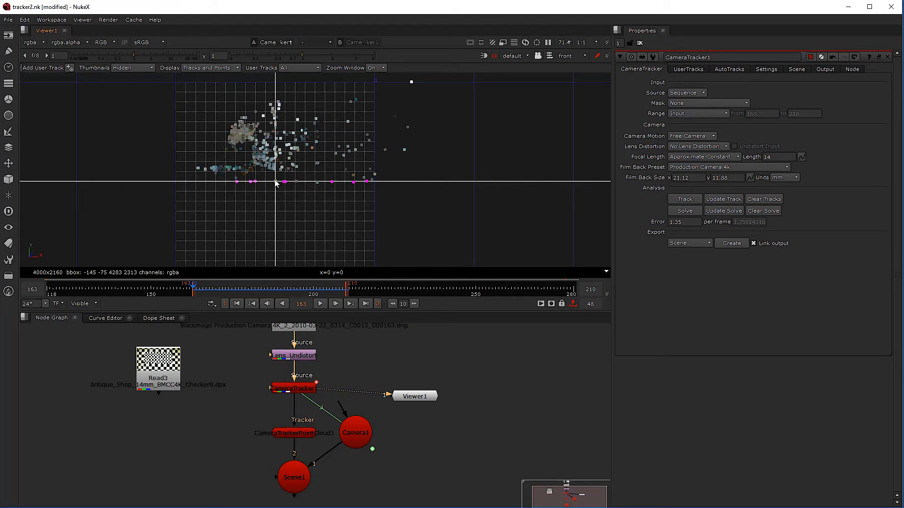
pyautogui.scroll(2, 275, 184)
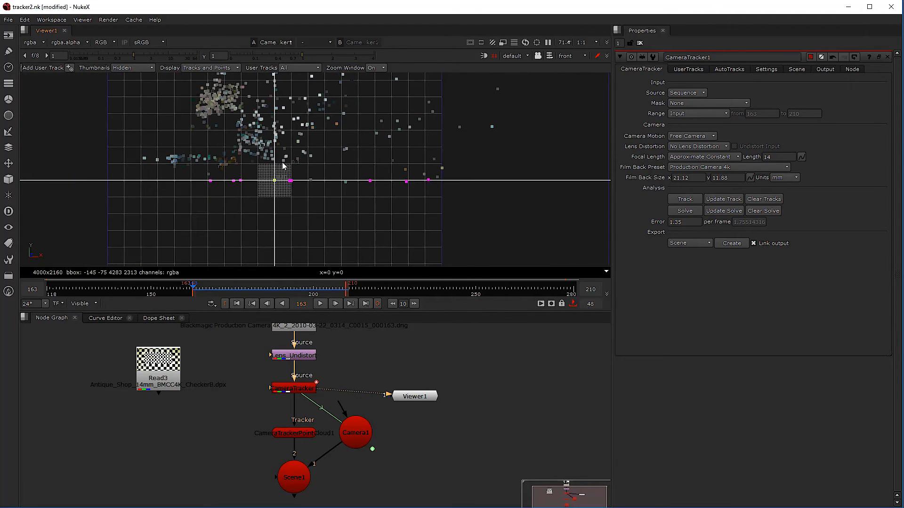
pyautogui.hotkey('shift', 'z')
pyautogui.press('x')
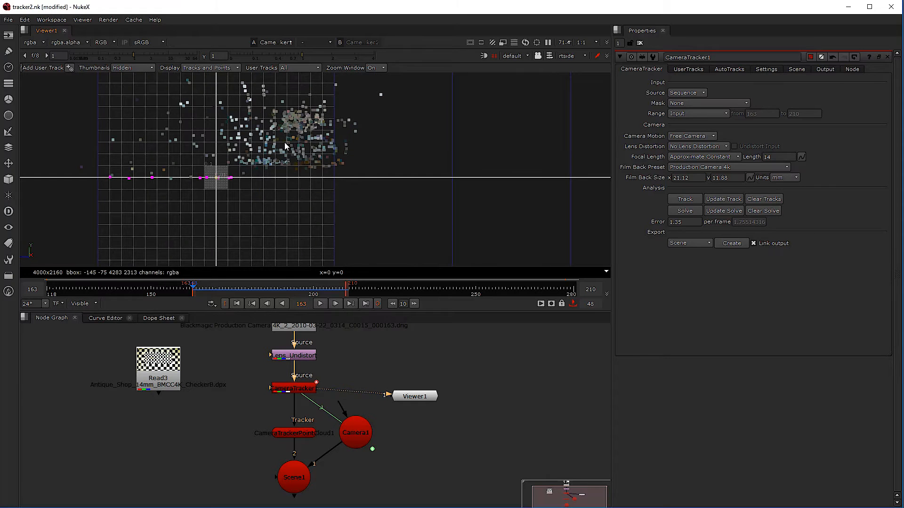
pyautogui.press('z')
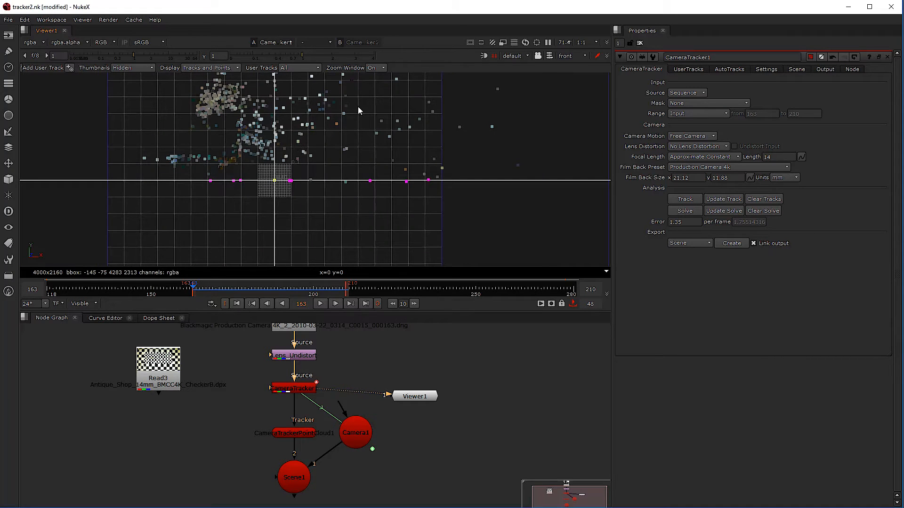
# Connect the Lens_Undistort node to viewer input 1 and Scene1 to viewer input 2.
pyautogui.scroll(-2, 352, 368)
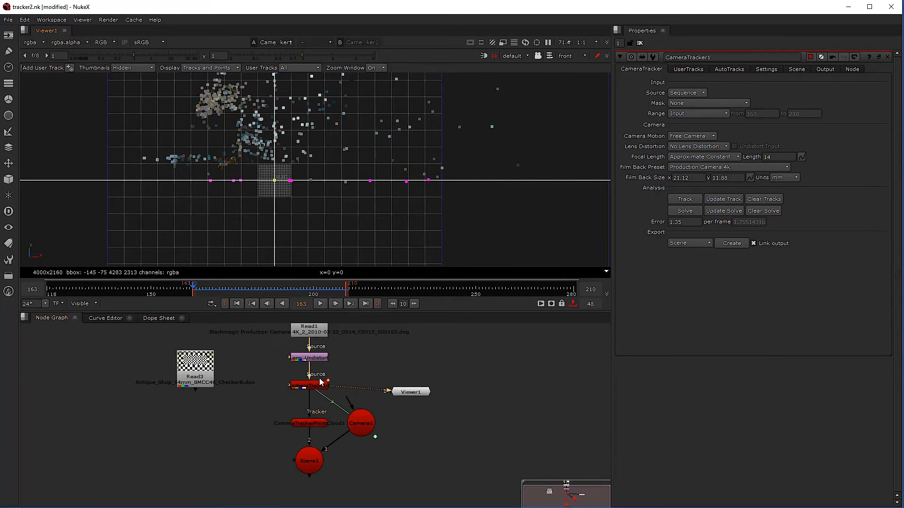
pyautogui.scroll(-1, 353, 388)
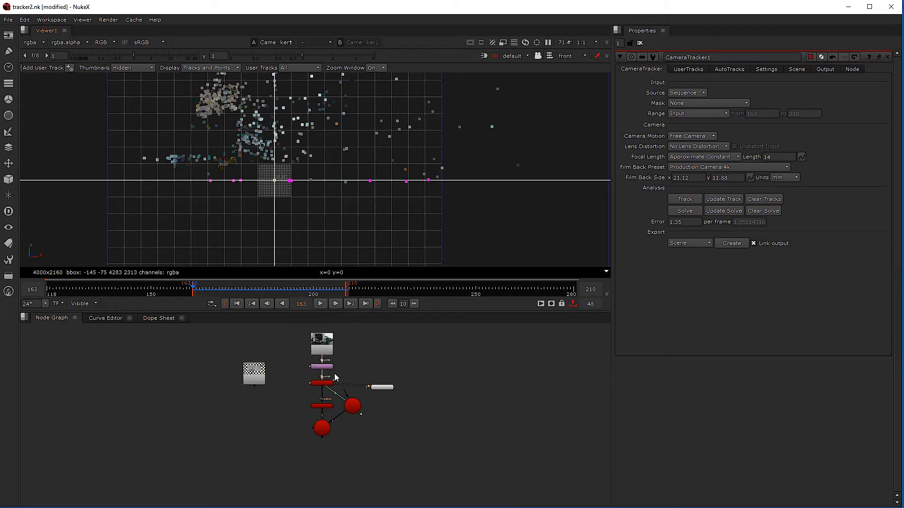
pyautogui.scroll(2, 335, 379)
pyautogui.click(321, 366)
pyautogui.press('1')
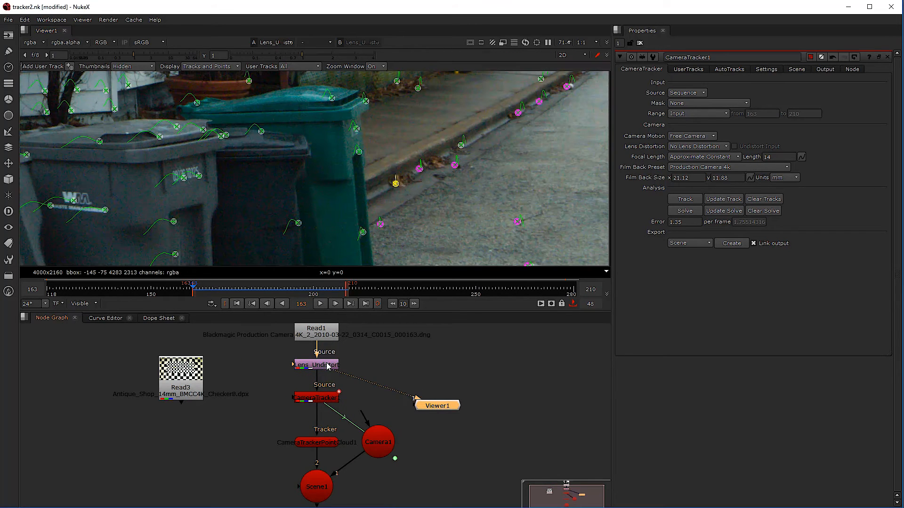
pyautogui.click(311, 490)
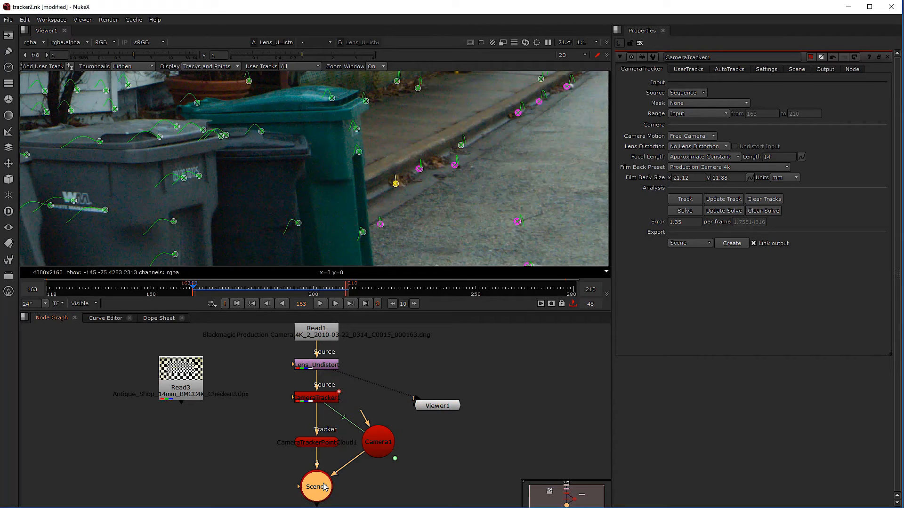
pyautogui.press('2')
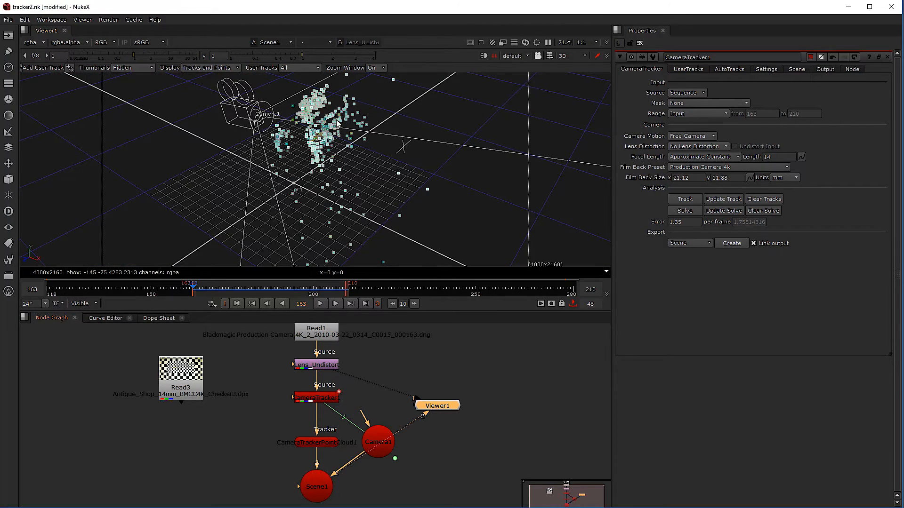
# Composite Scene1 over the Lens_Undistort footage in the viewer using the over mode.
pyautogui.click(320, 41)
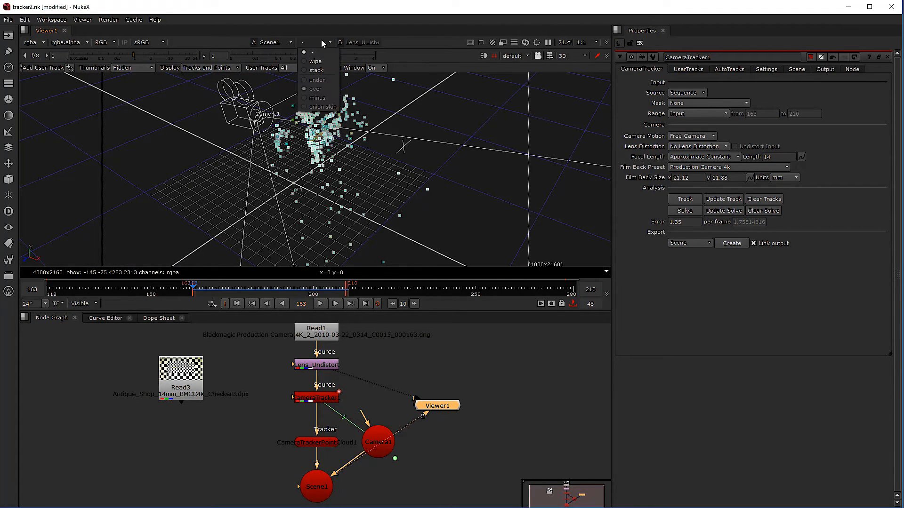
pyautogui.click(320, 70)
pyautogui.click(318, 42)
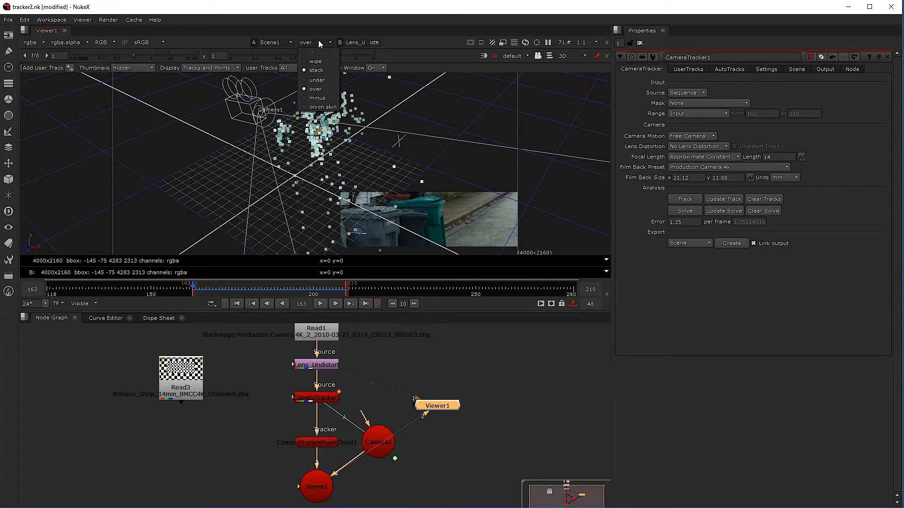
pyautogui.click(315, 89)
pyautogui.click(367, 45)
pyautogui.click(367, 52)
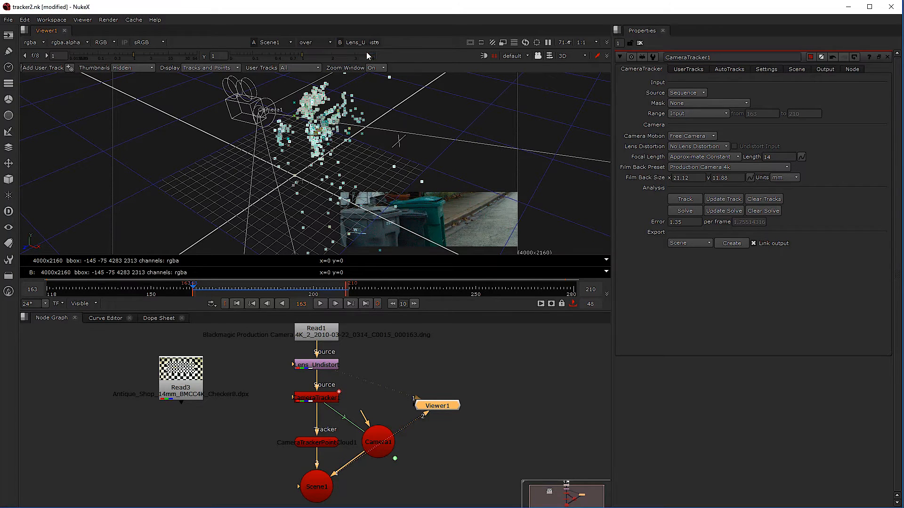
# Look through Camera1 and lock the 3D view to it to compare the grid and points with the footage.
pyautogui.click(516, 57)
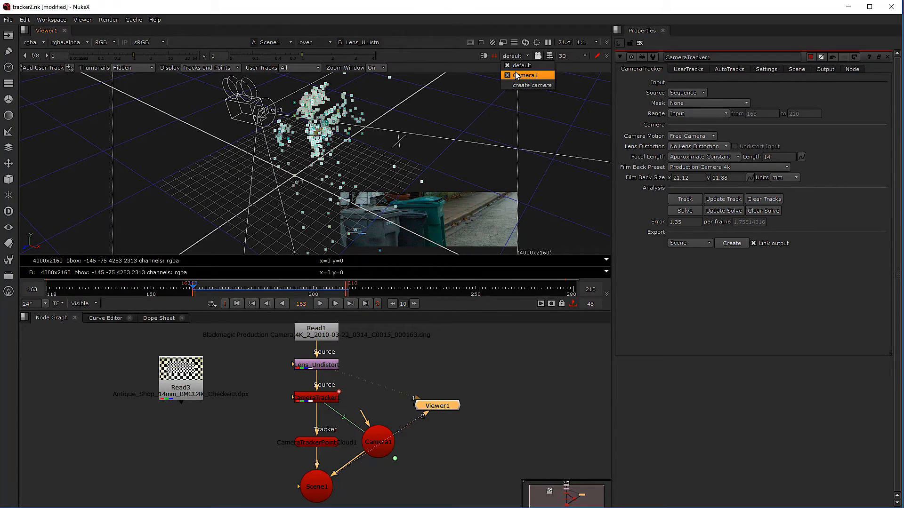
pyautogui.click(515, 71)
pyautogui.click(538, 57)
pyautogui.scroll(-6, 386, 185)
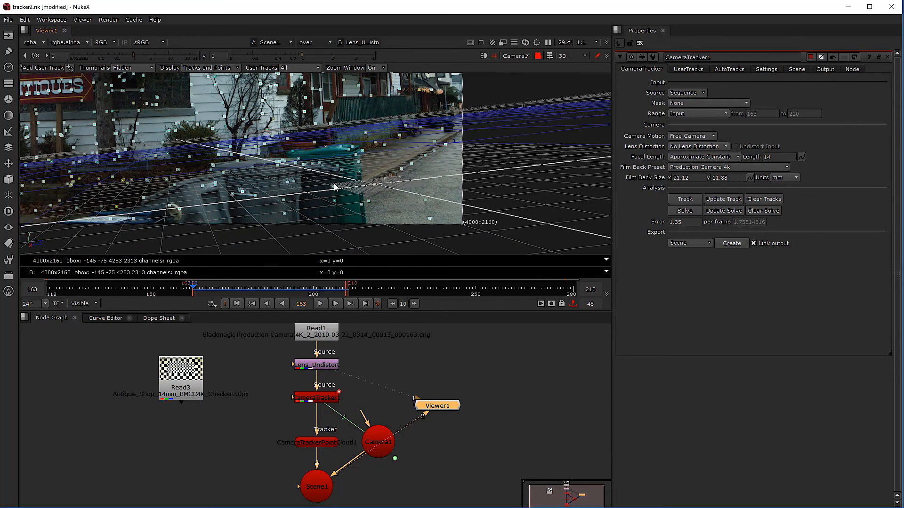
pyautogui.scroll(2, 375, 186)
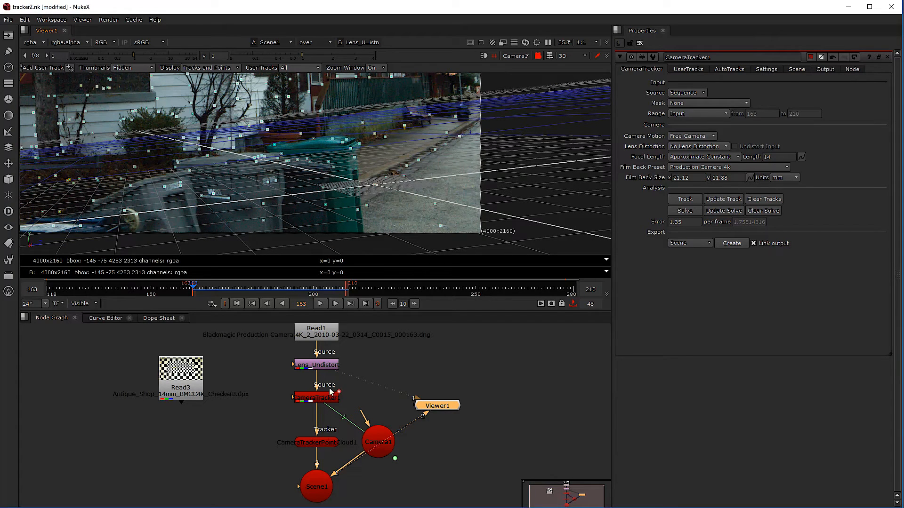
# Select the CameraTracker1 node.
pyautogui.scroll(2, 317, 398)
pyautogui.click(316, 399)
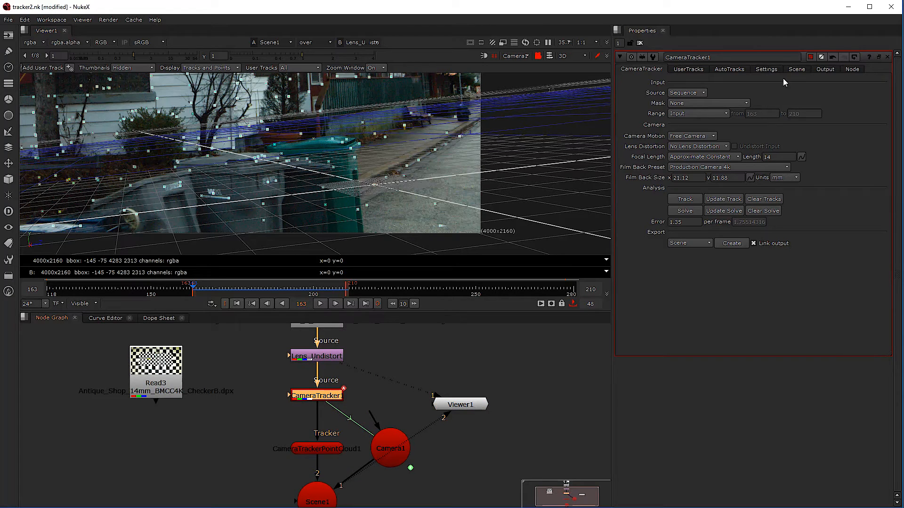
# Set the CameraTracker1 scene transform's Y rotation to -47 so the ground grid lines up with the sidewalk.
pyautogui.click(796, 69)
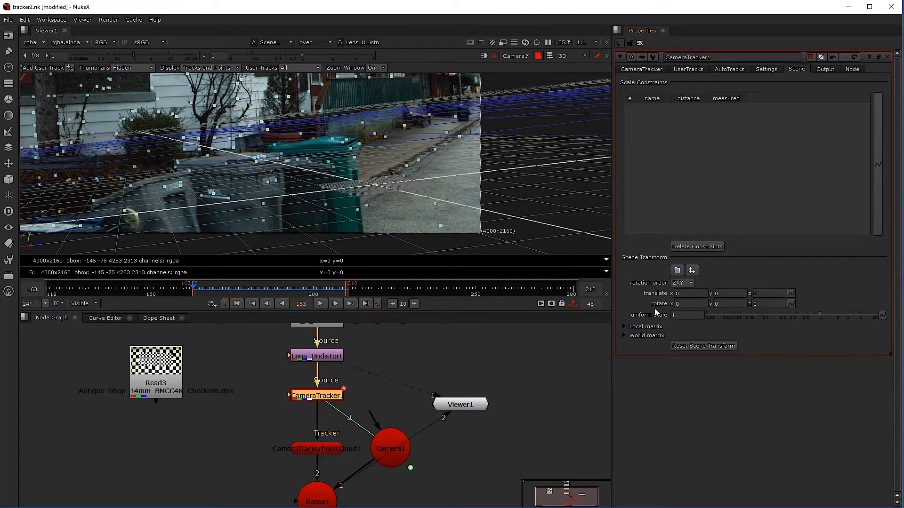
pyautogui.click(719, 305)
pyautogui.click(728, 294)
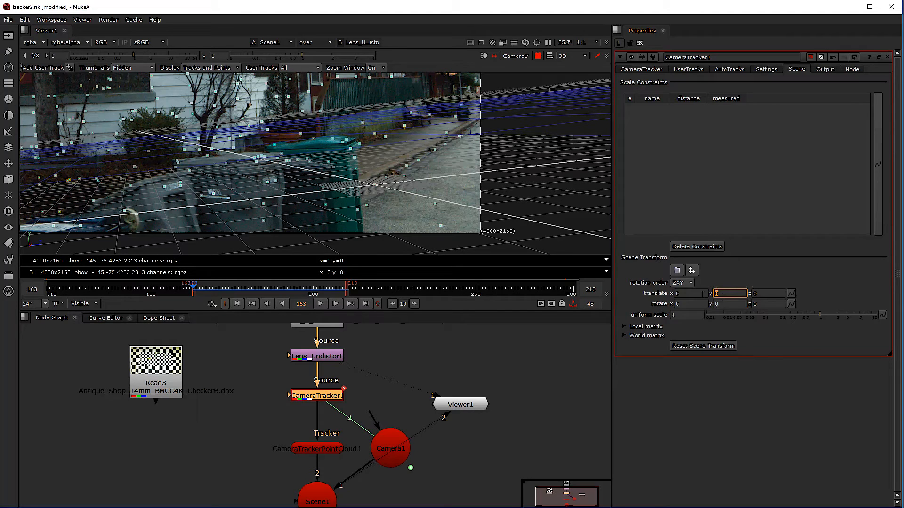
pyautogui.click(729, 305)
pyautogui.press('Down')
pyautogui.press('Down')
pyautogui.press('Down')
pyautogui.press('Down')
pyautogui.press('Down')
pyautogui.press('Down')
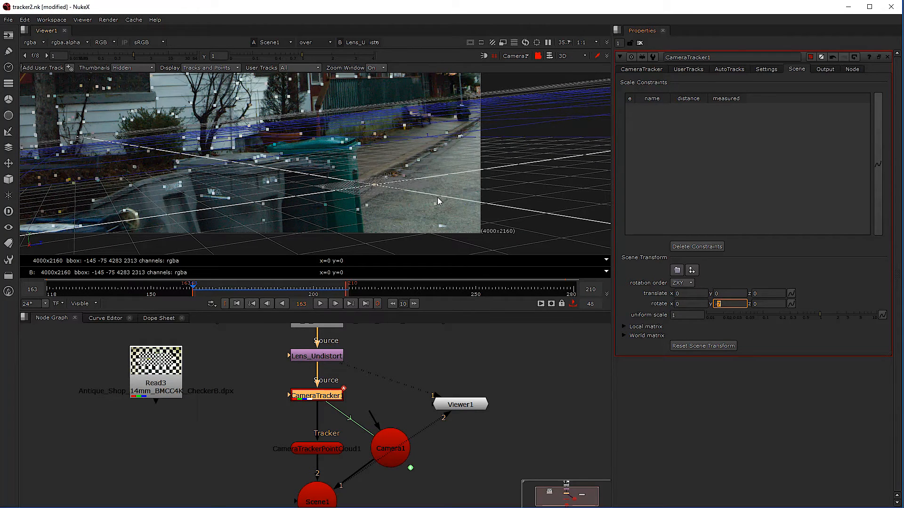
pyautogui.press('Down')
pyautogui.press('Down')
pyautogui.press('Down')
pyautogui.press('Down')
pyautogui.press('Down')
pyautogui.press('Down')
pyautogui.press('Down')
pyautogui.press('Down')
pyautogui.press('Down')
pyautogui.press('Down')
pyautogui.press('Down')
pyautogui.press('Down')
pyautogui.press('Down')
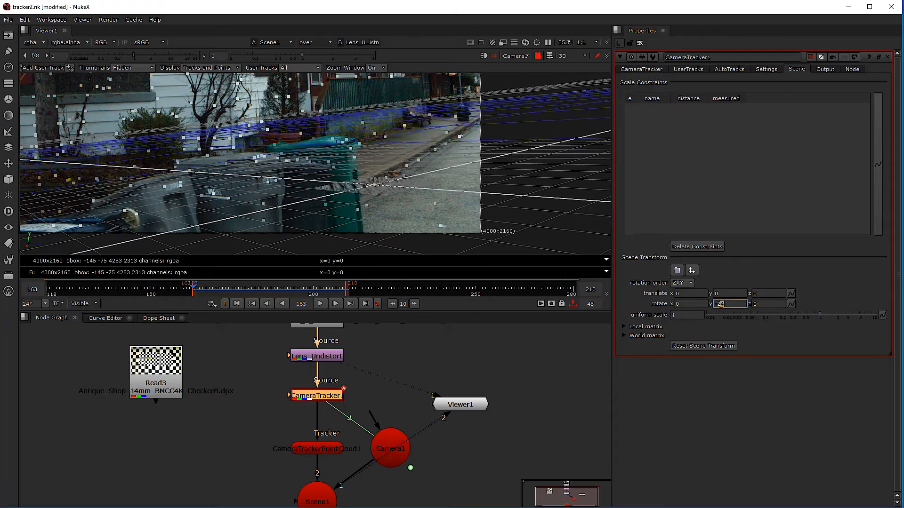
pyautogui.press('Down')
pyautogui.press('Down')
pyautogui.press('Down')
pyautogui.press('Down')
pyautogui.press('Down')
pyautogui.press('Down')
pyautogui.press('Down')
pyautogui.press('Down')
pyautogui.press('Down')
pyautogui.press('Down')
pyautogui.press('Down')
pyautogui.press('Down')
pyautogui.press('Down')
pyautogui.press('Down')
pyautogui.press('Down')
pyautogui.press('Down')
pyautogui.press('Down')
pyautogui.press('Down')
pyautogui.press('Down')
pyautogui.press('Down')
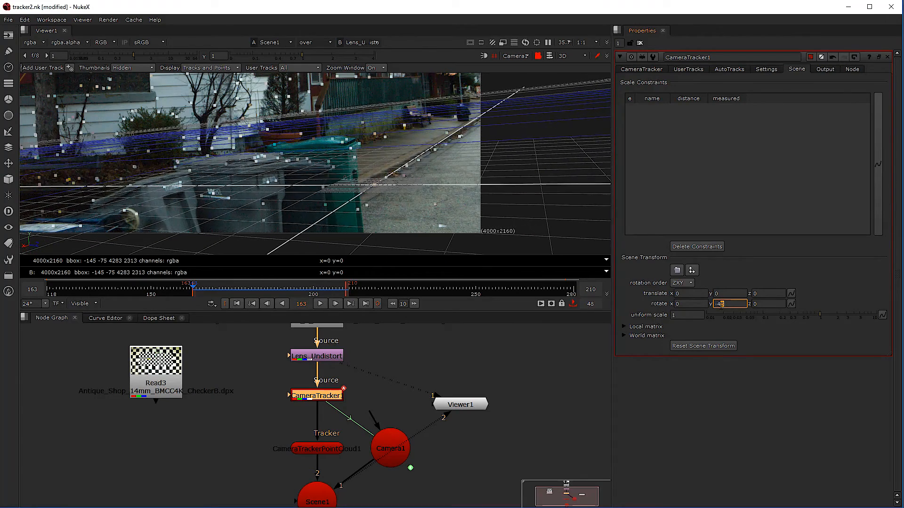
# Move through several frames of the shot to examine how the rotated grid and tracked points follow the footage.
pyautogui.click(249, 287)
pyautogui.scroll(-4, 258, 175)
pyautogui.scroll(-2, 258, 175)
pyautogui.moveTo(238, 188); pyautogui.dragTo(298, 234)
pyautogui.scroll(2, 249, 234)
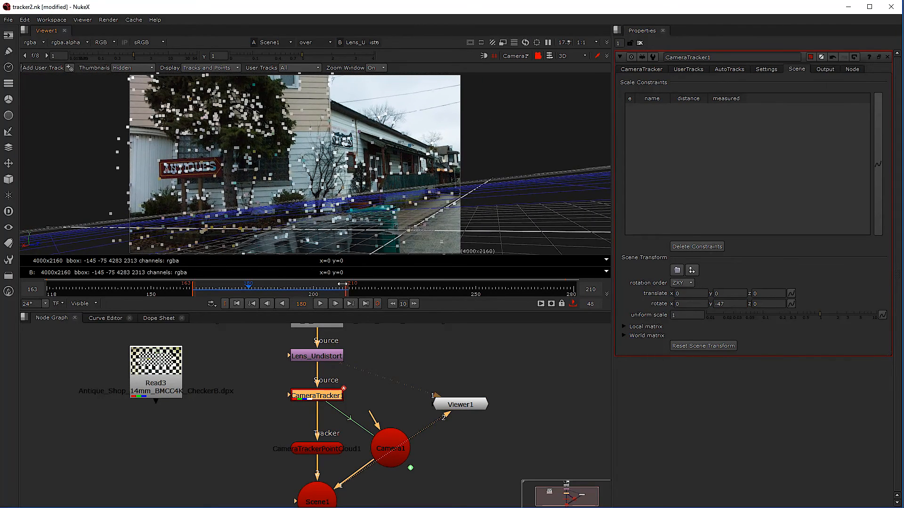
pyautogui.click(291, 288)
pyautogui.click(206, 288)
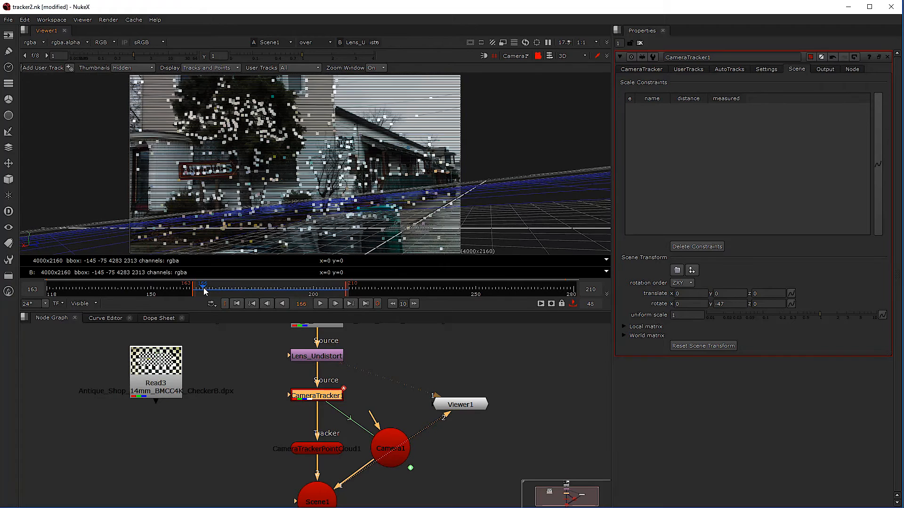
# Add a WriteGeo node and connect its input to Scene1.
pyautogui.scroll(-2, 393, 441)
pyautogui.moveTo(456, 419); pyautogui.dragTo(522, 449)
pyautogui.scroll(2, 412, 477)
pyautogui.press('Tab')
pyautogui.write('wr')
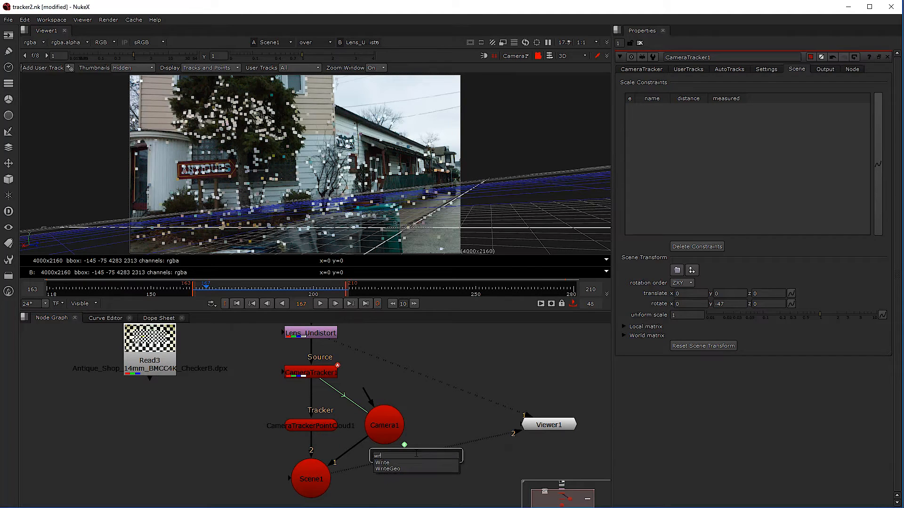
pyautogui.click(398, 469)
pyautogui.moveTo(418, 464); pyautogui.dragTo(430, 420)
pyautogui.moveTo(437, 485)
pyautogui.mouseDown()
pyautogui.moveTo(447, 488)
pyautogui.moveTo(449, 478)
pyautogui.mouseUp()
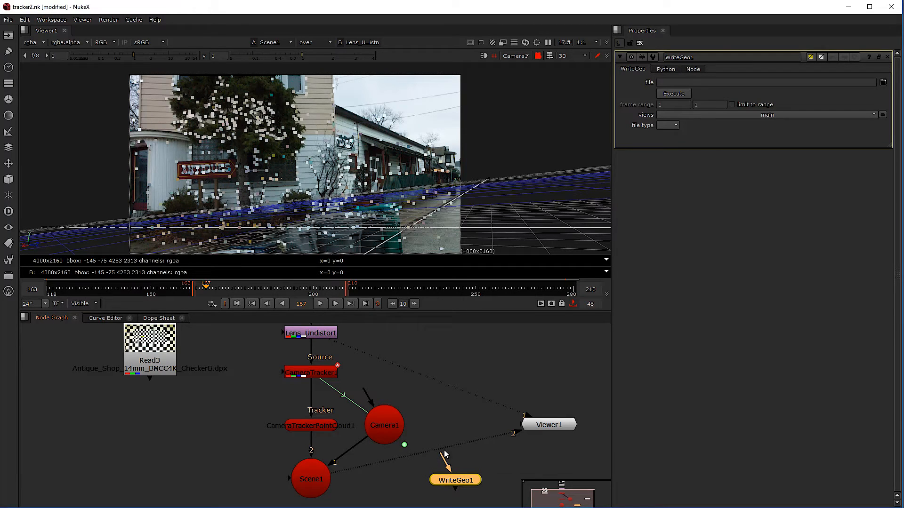
pyautogui.moveTo(416, 436); pyautogui.dragTo(317, 473)
pyautogui.moveTo(443, 482); pyautogui.dragTo(323, 479)
pyautogui.hotkey('ctrl', 'd')
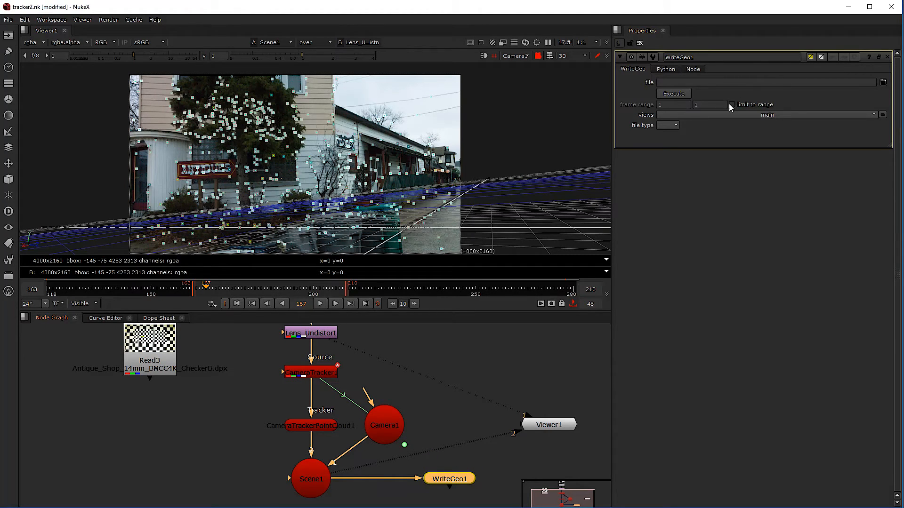
# Set the WriteGeo node's file type to fbx.
pyautogui.click(670, 125)
pyautogui.click(669, 141)
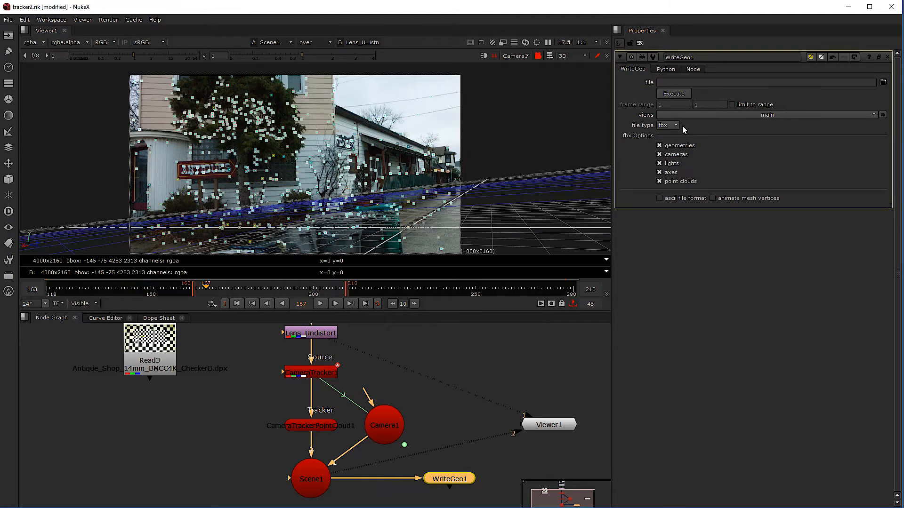
pyautogui.click(825, 81)
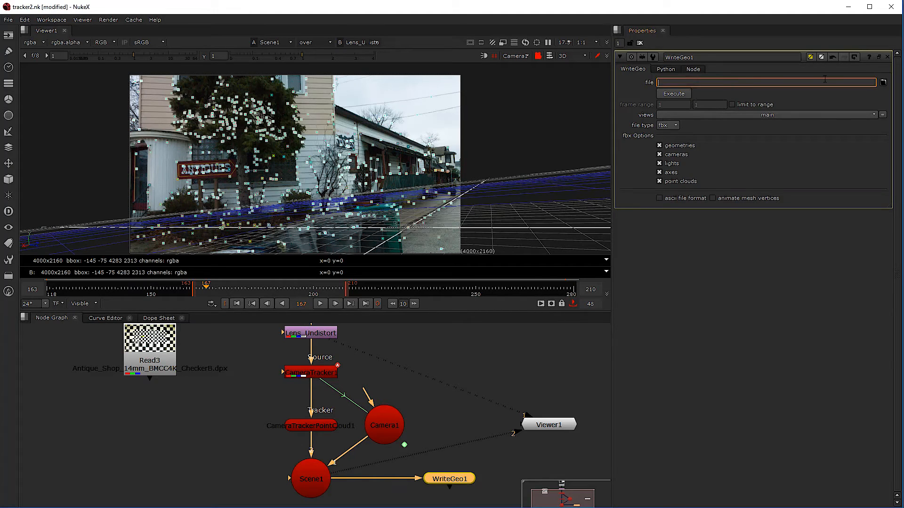
# Delete the WriteGeo node from the node graph.
pyautogui.click(437, 469)
pyautogui.click(442, 475)
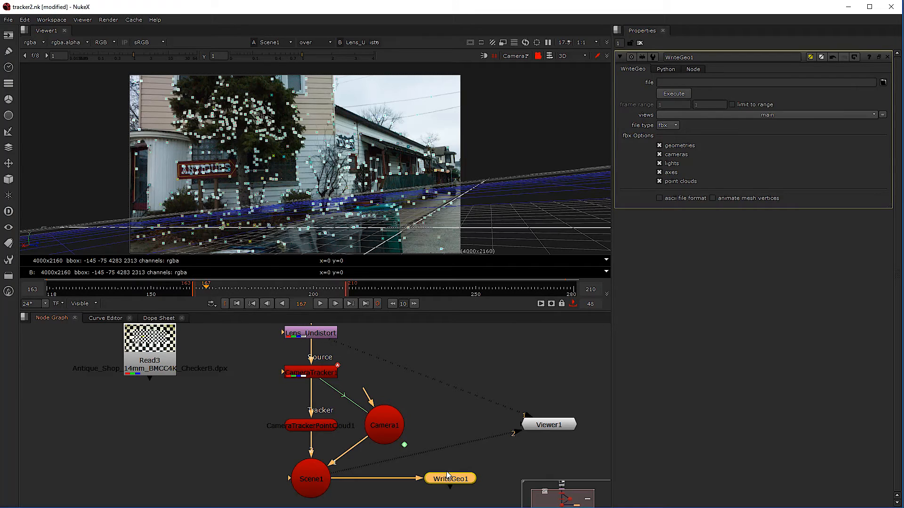
pyautogui.press('Delete')
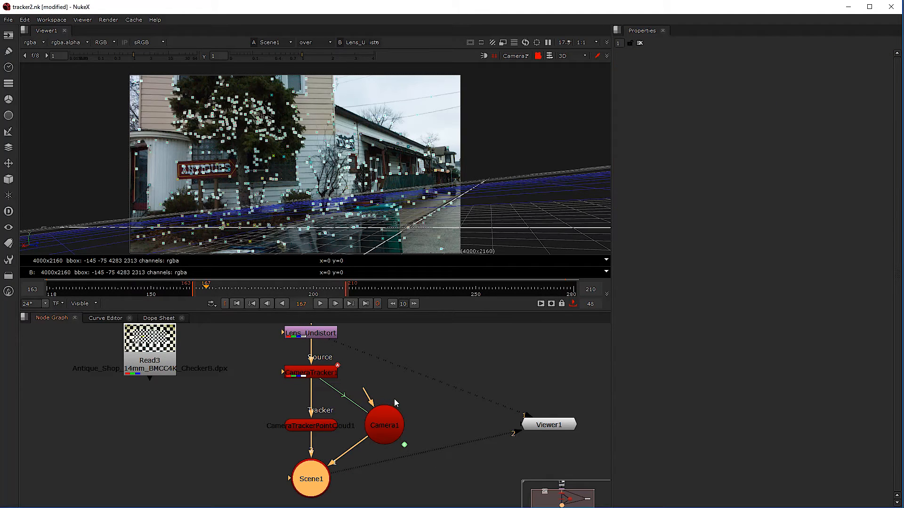
# Review the point cloud against the footage at several frames, ending on frame 173.
pyautogui.click(275, 286)
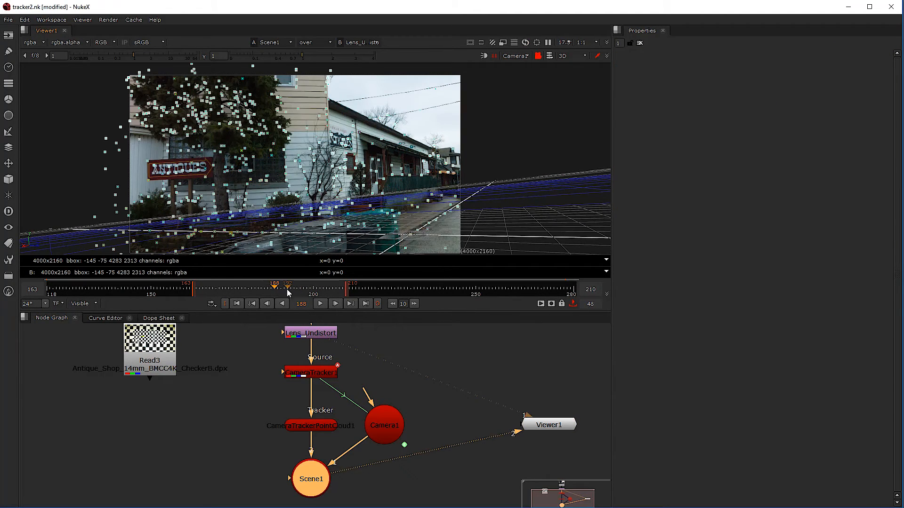
pyautogui.click(253, 292)
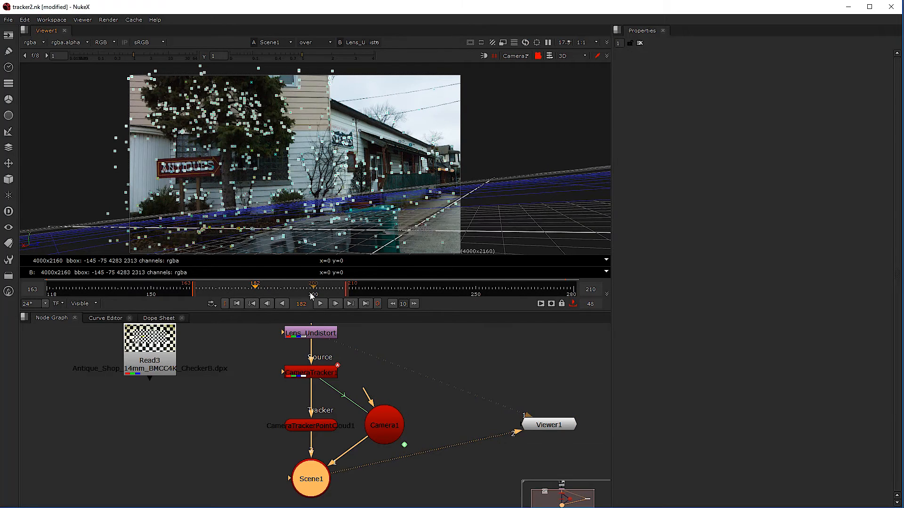
pyautogui.click(293, 295)
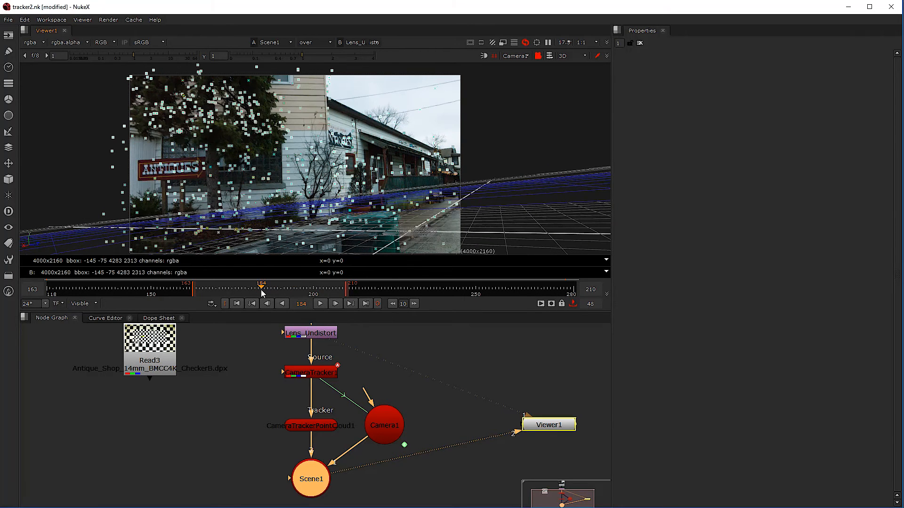
pyautogui.click(225, 287)
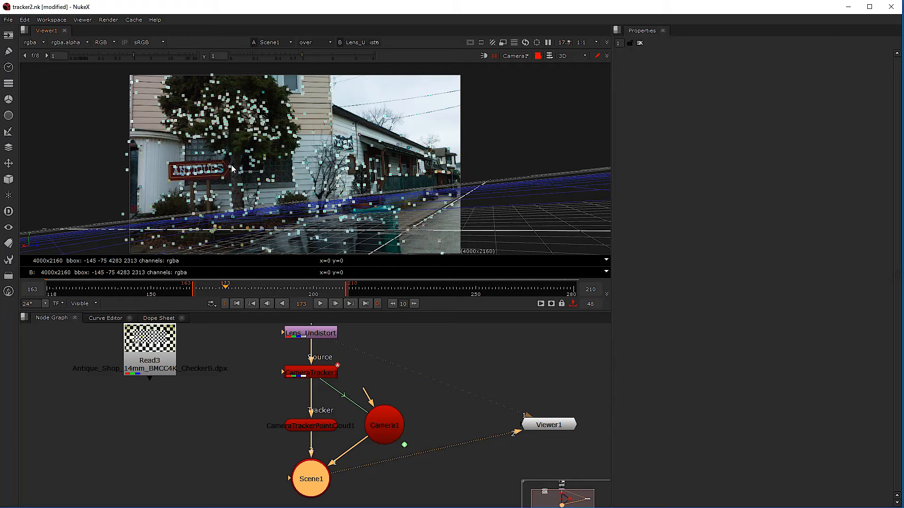
# Disable the CameraTrackerPointCloud1 node to hide the point cloud.
pyautogui.scroll(2, 312, 438)
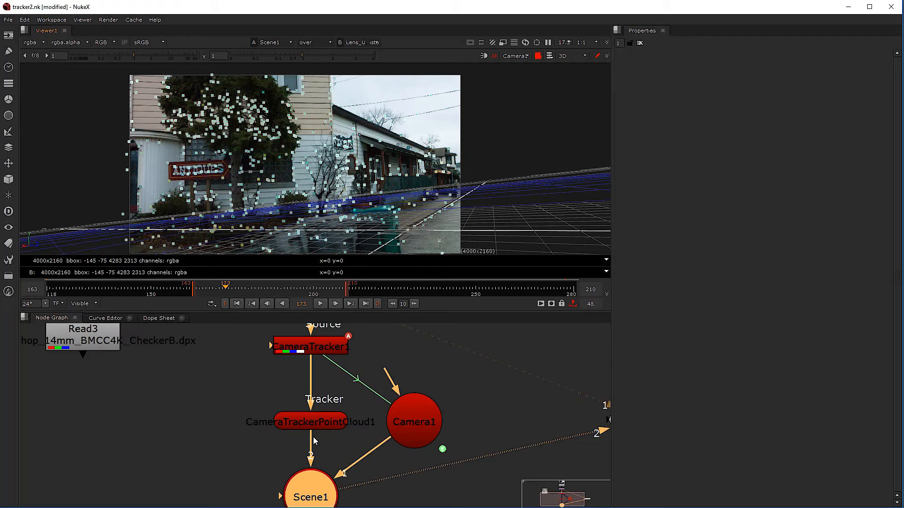
pyautogui.click(317, 427)
pyautogui.moveTo(319, 425); pyautogui.dragTo(312, 421)
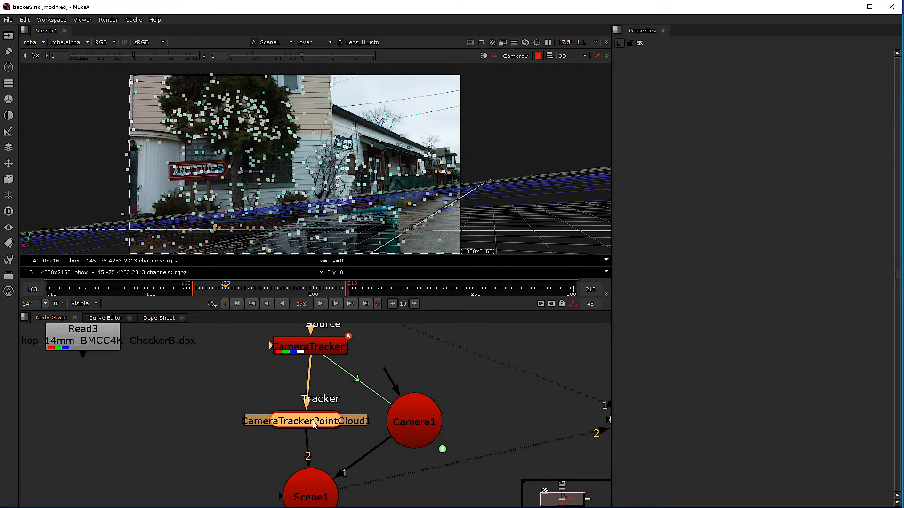
pyautogui.press('d')
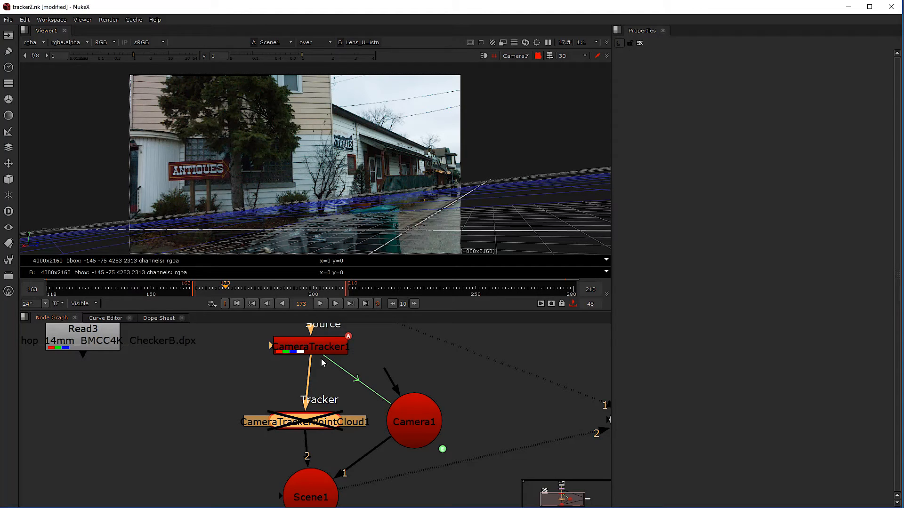
# Turn off the viewer's over compositing of the two inputs and show only the undistorted plate.
pyautogui.click(314, 41)
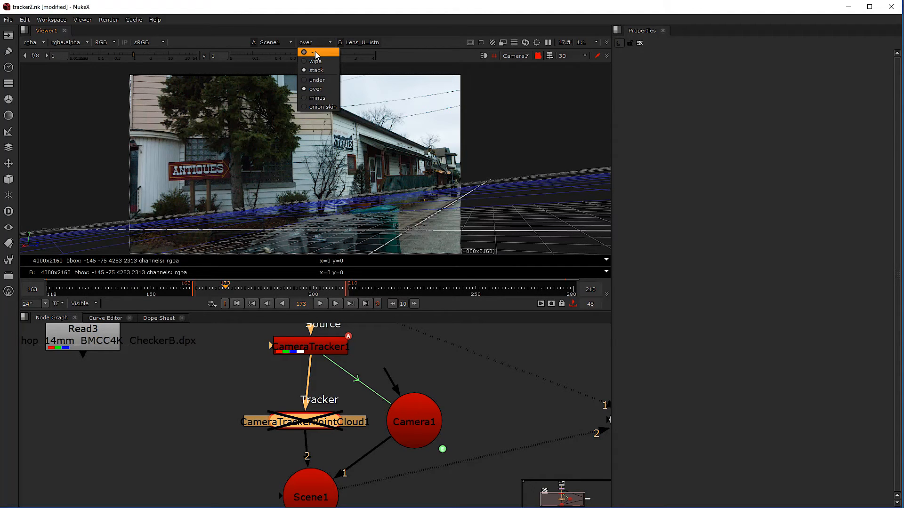
pyautogui.click(314, 51)
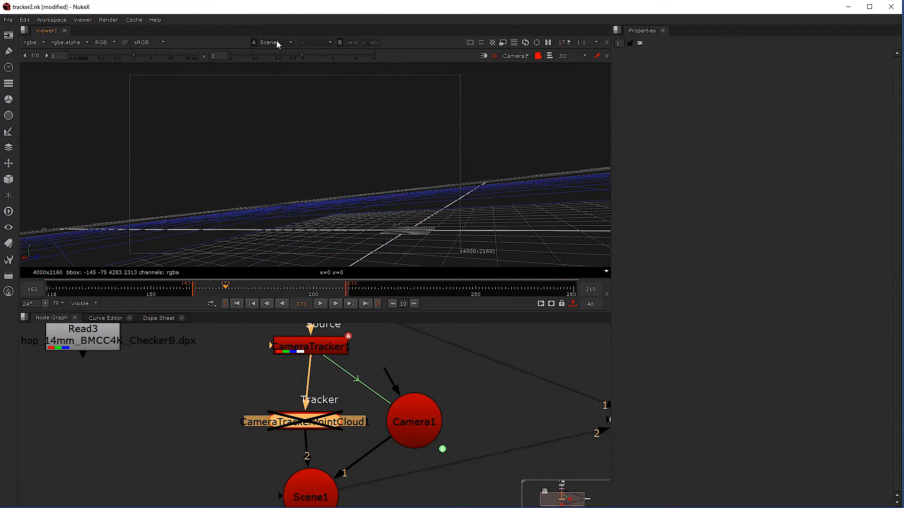
pyautogui.press('1')
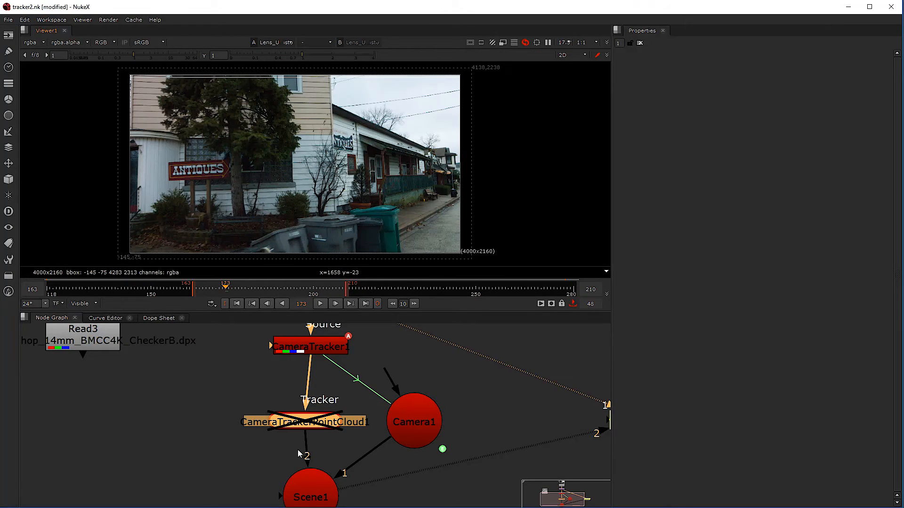
# Add a ModelBuilder node to the node graph near Camera1.
pyautogui.scroll(-3, 265, 481)
pyautogui.moveTo(476, 405); pyautogui.dragTo(379, 464)
pyautogui.click(411, 340)
pyautogui.press('Tab')
pyautogui.write('mode')
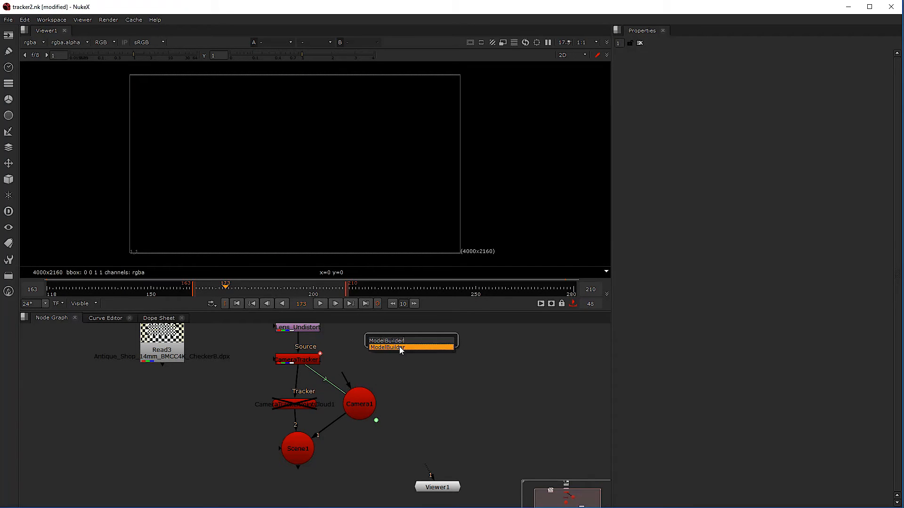
pyautogui.click(399, 347)
pyautogui.scroll(3, 351, 450)
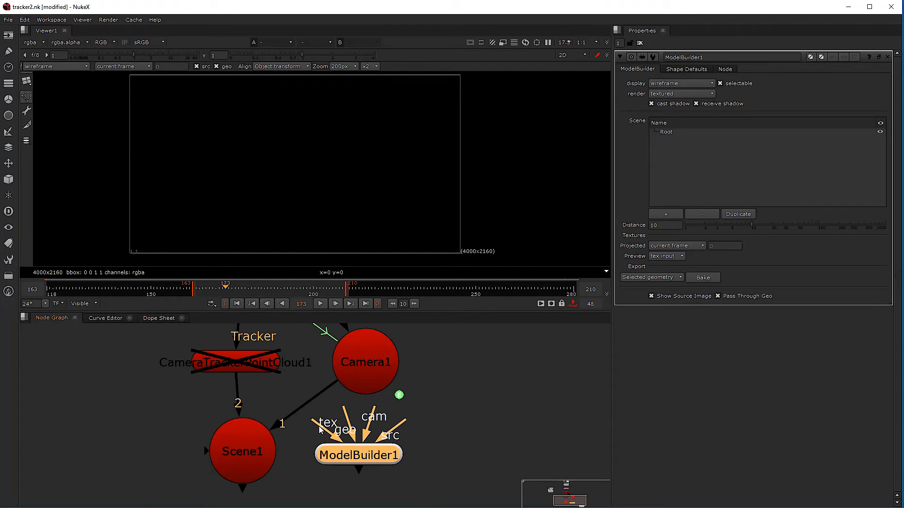
# Connect ModelBuilder1's cam input to Camera1 and its src input to CameraTracker1.
pyautogui.moveTo(374, 416); pyautogui.dragTo(361, 368)
pyautogui.moveTo(377, 464); pyautogui.dragTo(381, 471)
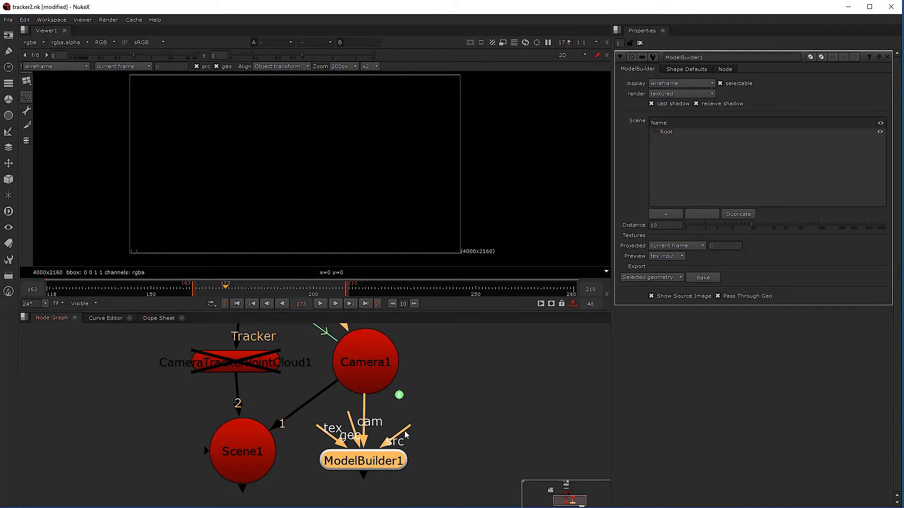
pyautogui.moveTo(258, 308); pyautogui.dragTo(250, 400)
pyautogui.scroll(-4, 286, 411)
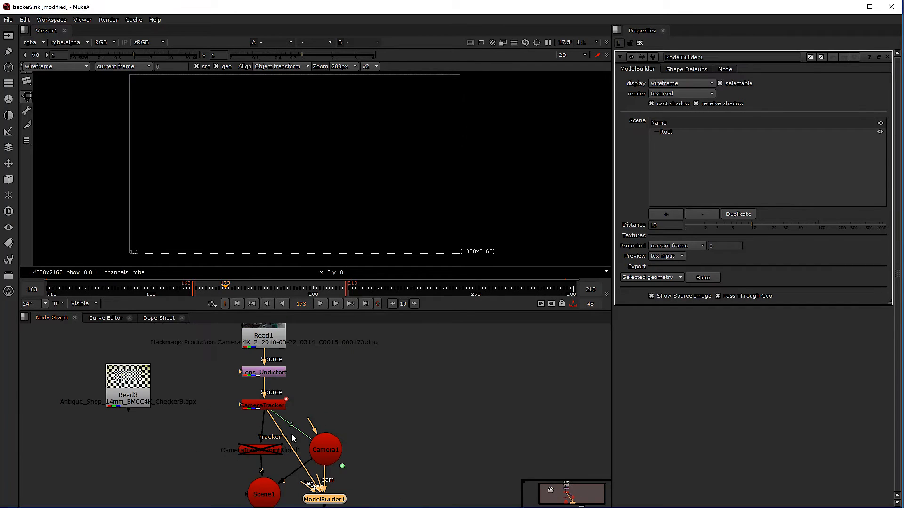
# Examine the node chain from Read1 through the lens undistortion to the tracker that feeds ModelBuilder1.
pyautogui.moveTo(304, 467); pyautogui.dragTo(303, 423)
pyautogui.scroll(2, 303, 422)
pyautogui.click(246, 337)
pyautogui.scroll(-3, 238, 370)
pyautogui.click(245, 433)
pyautogui.scroll(-2, 178, 405)
pyautogui.scroll(4, 193, 424)
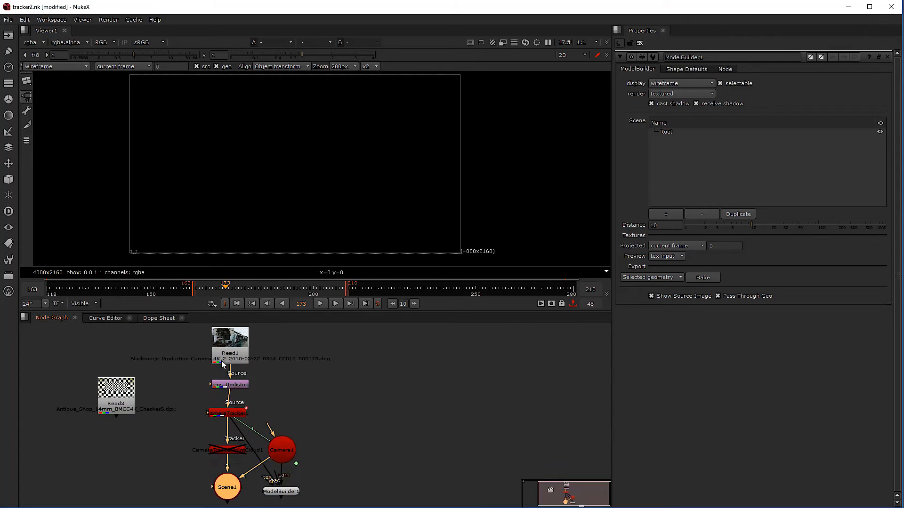
pyautogui.click(227, 389)
pyautogui.moveTo(231, 348); pyautogui.dragTo(228, 348)
# Select ModelBuilder1 and display its output in the viewer.
pyautogui.scroll(-3, 184, 423)
pyautogui.moveTo(238, 465); pyautogui.dragTo(242, 432)
pyautogui.scroll(4, 242, 432)
pyautogui.click(265, 456)
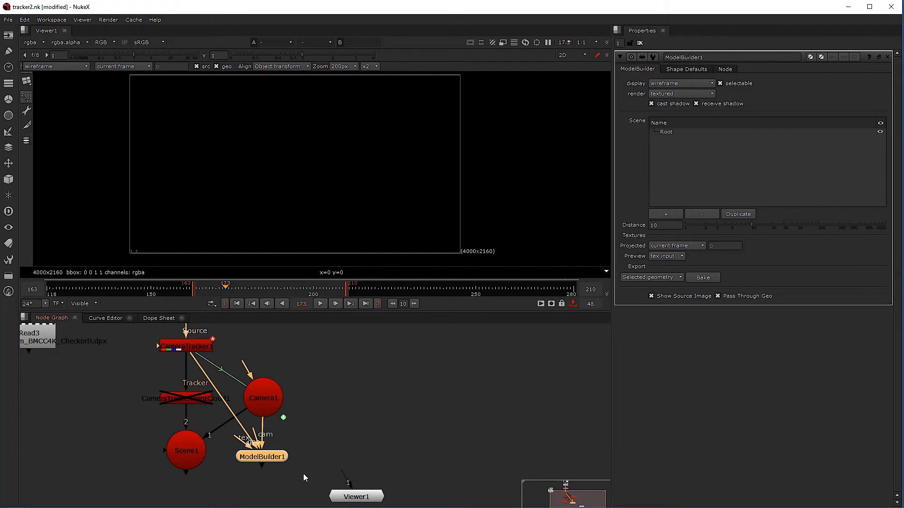
pyautogui.press('1')
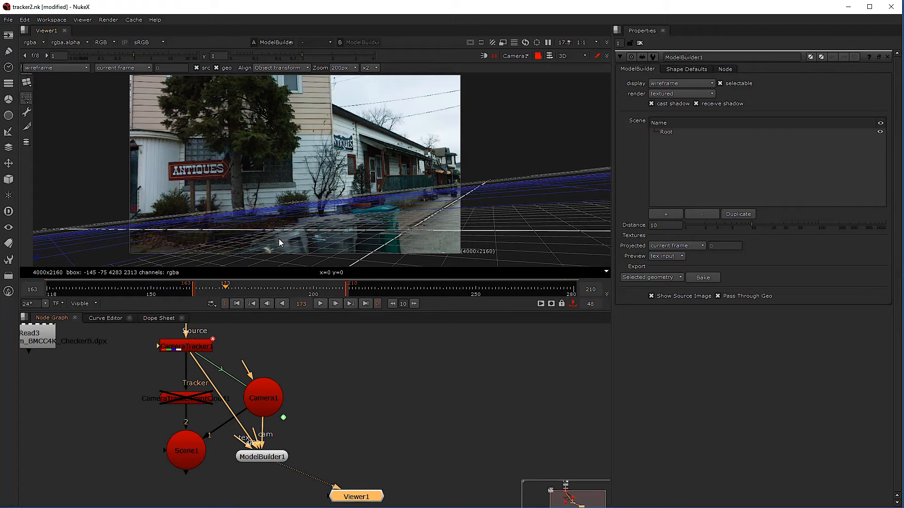
# Make the 3D viewer look through Camera1 and keep the view locked to that camera.
pyautogui.click(522, 56)
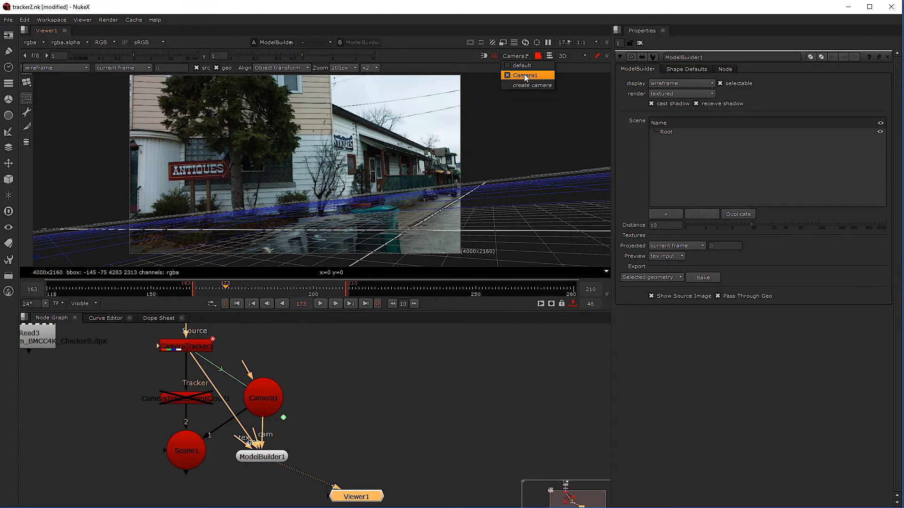
pyautogui.click(525, 75)
pyautogui.click(538, 56)
pyautogui.click(537, 56)
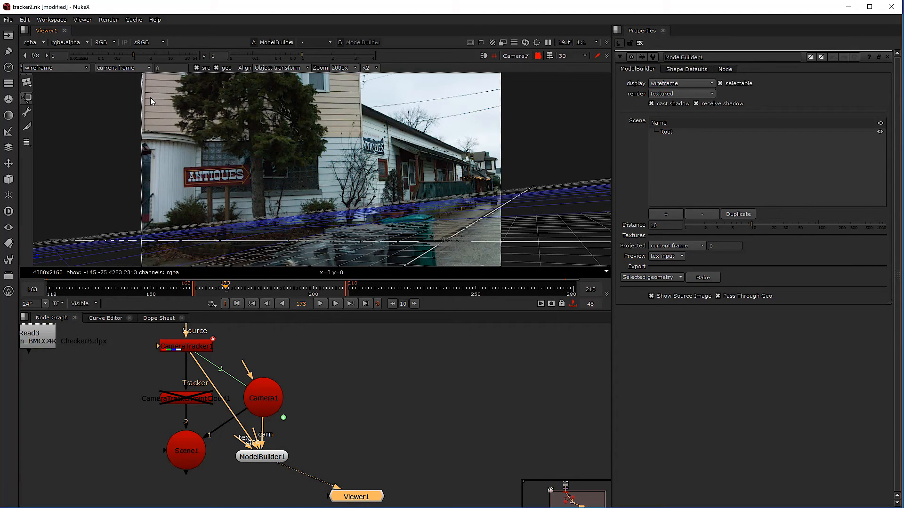
pyautogui.click(516, 56)
pyautogui.click(523, 76)
pyautogui.click(537, 56)
pyautogui.click(538, 56)
# Add a card to the ModelBuilder scene and place it over the tree beside the ANTIQUES sign.
pyautogui.click(27, 85)
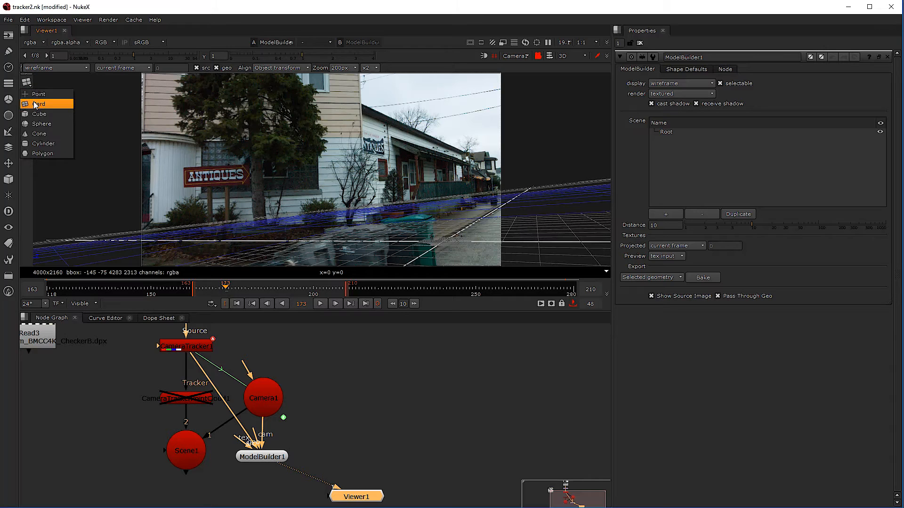
pyautogui.click(36, 102)
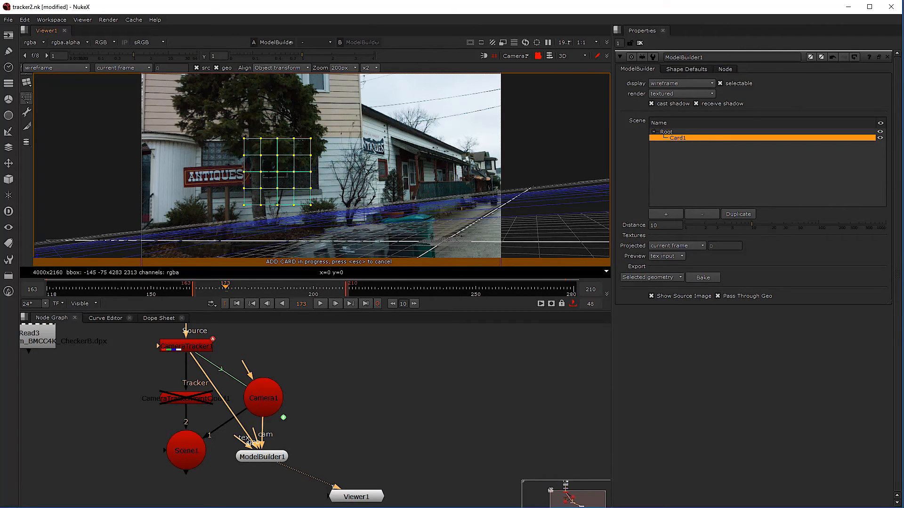
pyautogui.click(301, 175)
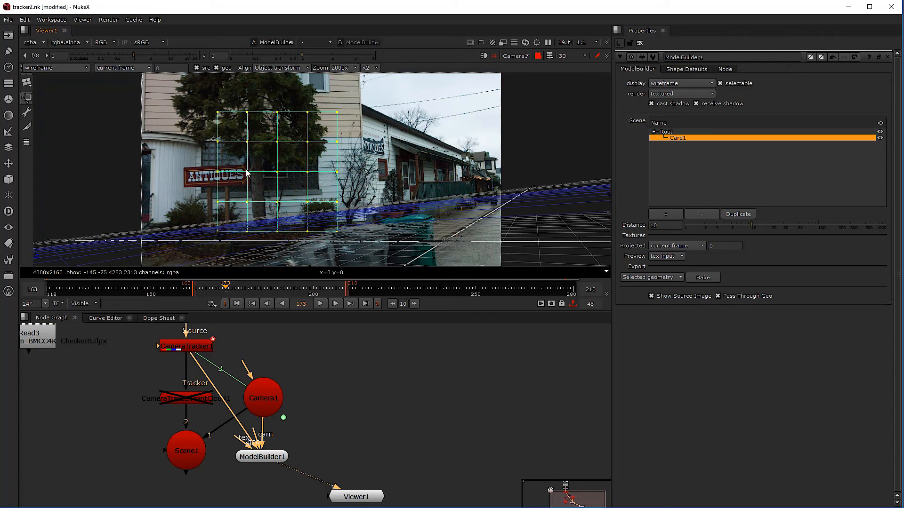
# Move the card's two upper corners onto the upper corners of the ANTIQUES arrow sign at frame 173.
pyautogui.scroll(5, 231, 89)
pyautogui.moveTo(233, 83); pyautogui.dragTo(182, 167)
pyautogui.scroll(3, 182, 168)
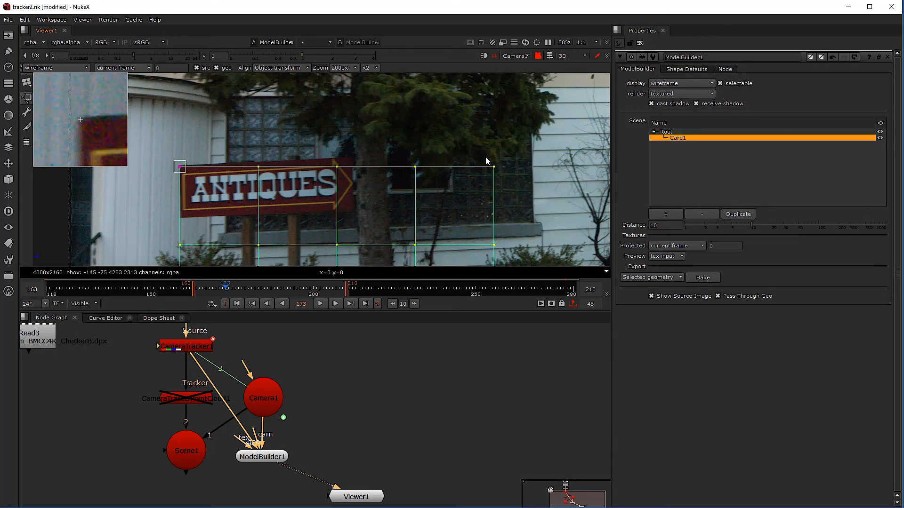
pyautogui.moveTo(493, 168); pyautogui.dragTo(350, 157)
pyautogui.scroll(-5, 366, 177)
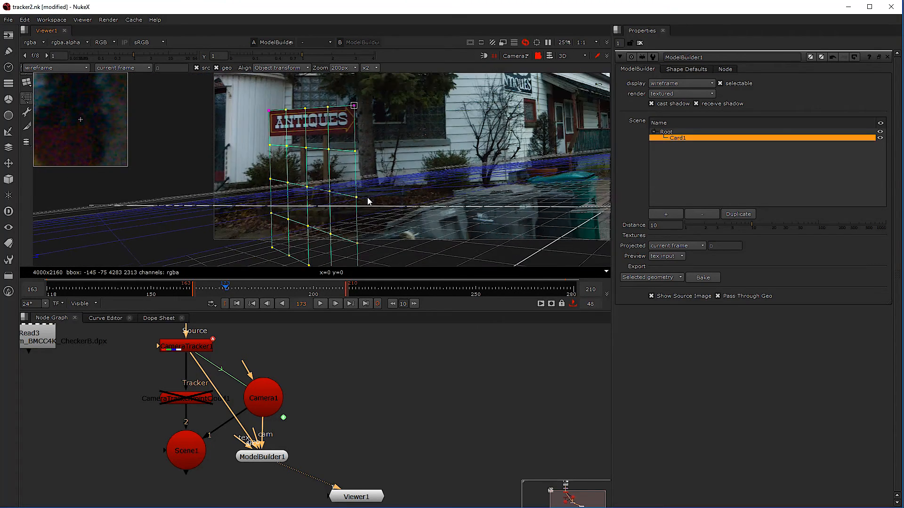
# Bring the card's two lower corners up to the lower edge of the ANTIQUES sign.
pyautogui.click(286, 239)
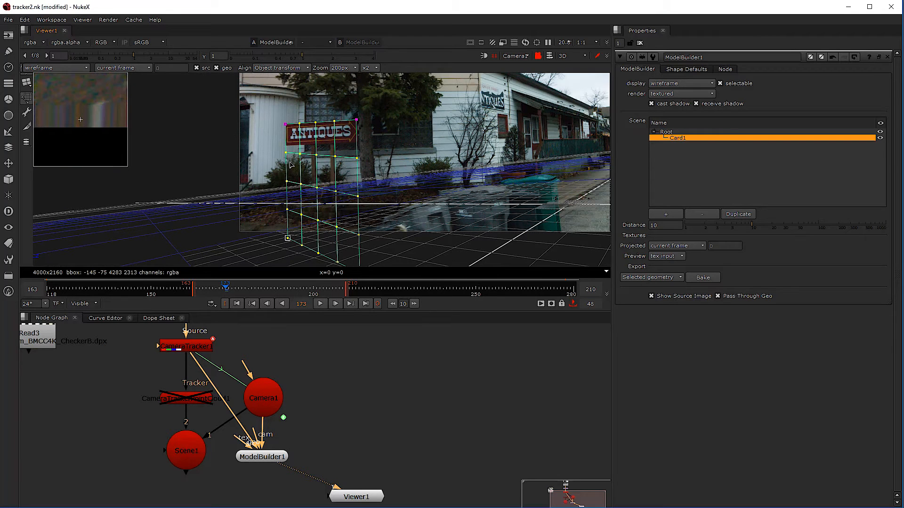
pyautogui.moveTo(290, 162); pyautogui.dragTo(289, 166)
pyautogui.scroll(5, 359, 165)
pyautogui.moveTo(362, 172); pyautogui.dragTo(356, 112)
pyautogui.scroll(-1, 358, 117)
pyautogui.scroll(-2, 329, 140)
pyautogui.moveTo(309, 152); pyautogui.dragTo(316, 186)
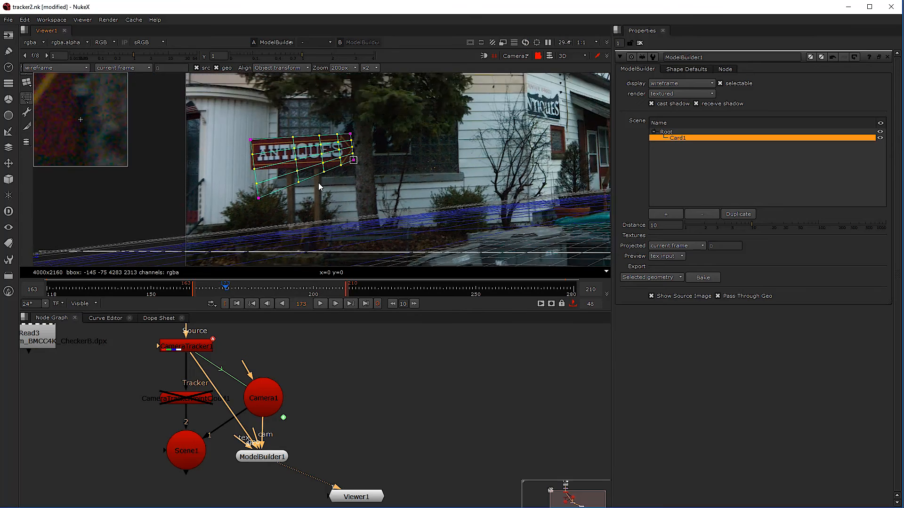
# Align the card's lower-right and lower-left corners precisely with the sign's lower corners.
pyautogui.scroll(6, 358, 151)
pyautogui.moveTo(398, 137); pyautogui.dragTo(396, 154)
pyautogui.moveTo(88, 265); pyautogui.dragTo(171, 157)
pyautogui.scroll(4, 172, 157)
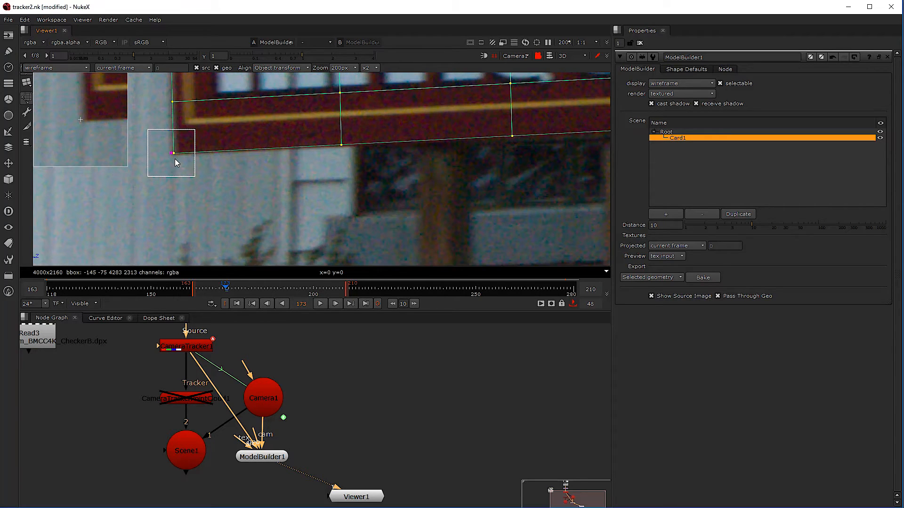
pyautogui.moveTo(172, 156); pyautogui.dragTo(175, 154)
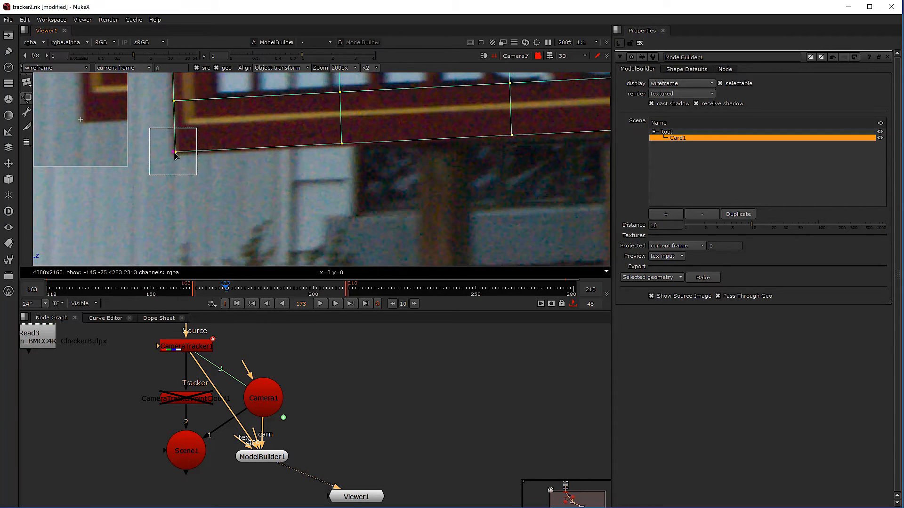
pyautogui.moveTo(174, 154); pyautogui.dragTo(174, 156)
# Align the card's upper-left and upper-right corners precisely with the sign's upper edge.
pyautogui.scroll(-3, 215, 163)
pyautogui.moveTo(233, 150); pyautogui.dragTo(231, 236)
pyautogui.moveTo(183, 106); pyautogui.dragTo(214, 155)
pyautogui.scroll(2, 181, 119)
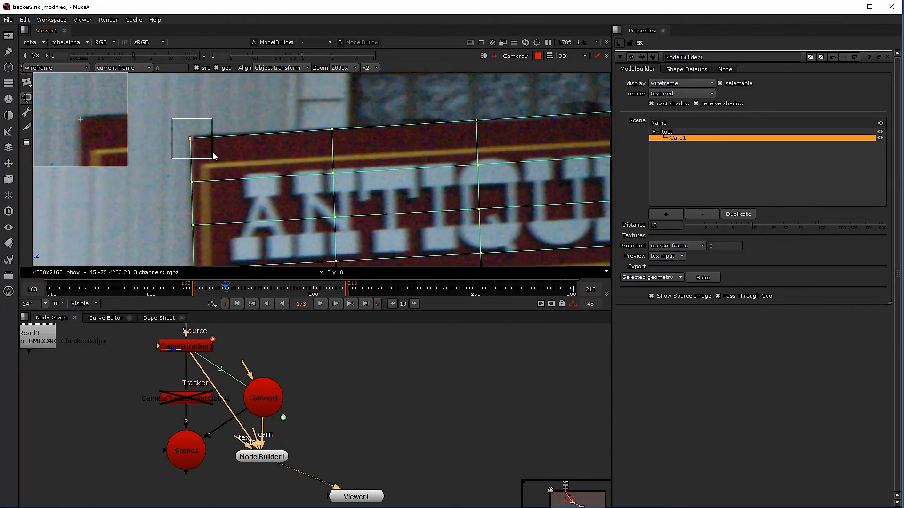
pyautogui.scroll(-3, 225, 176)
pyautogui.scroll(3, 560, 154)
pyautogui.moveTo(422, 116); pyautogui.dragTo(418, 121)
# Fine-tune the card's lower-right and lower-left corners against the sign's outline.
pyautogui.scroll(-3, 359, 140)
pyautogui.scroll(2, 255, 197)
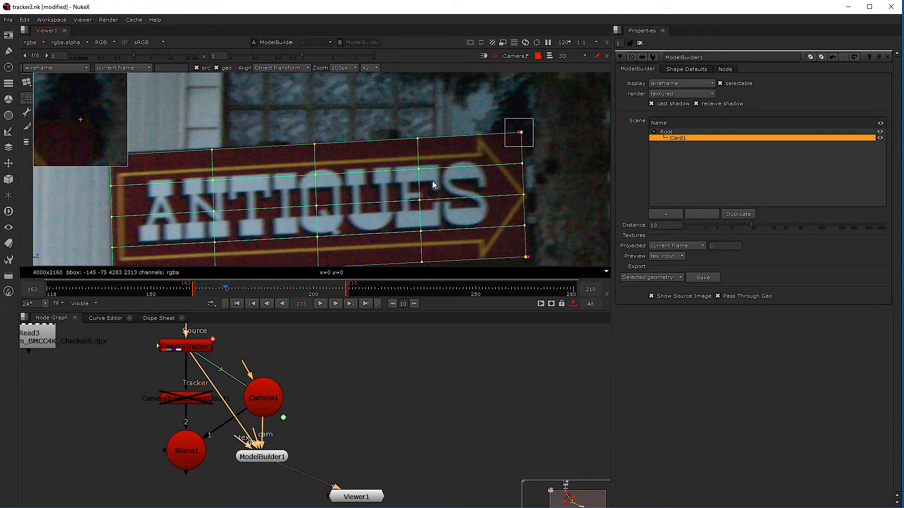
pyautogui.moveTo(528, 257); pyautogui.dragTo(529, 258)
pyautogui.moveTo(372, 215); pyautogui.dragTo(417, 164)
pyautogui.scroll(-1, 416, 163)
pyautogui.scroll(3, 207, 212)
pyautogui.moveTo(202, 229); pyautogui.dragTo(198, 229)
# Fine-tune the card's upper-left corner and both right-hand corners so the card covers the whole sign.
pyautogui.moveTo(192, 170); pyautogui.dragTo(197, 243)
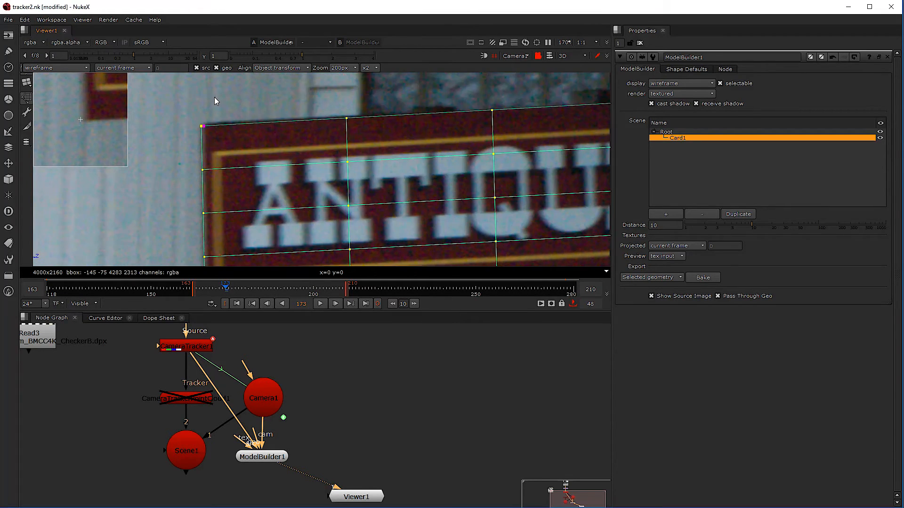
pyautogui.moveTo(201, 127); pyautogui.dragTo(198, 122)
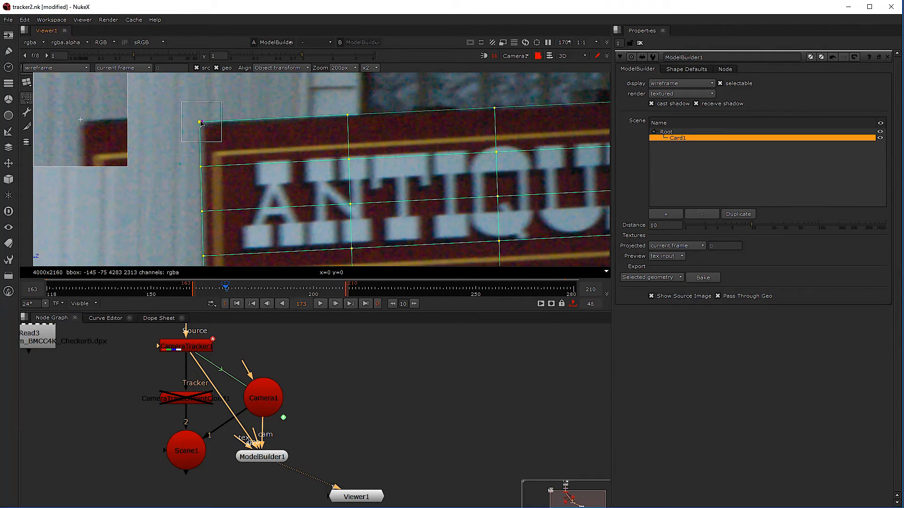
pyautogui.scroll(-3, 418, 149)
pyautogui.scroll(1, 536, 116)
pyautogui.moveTo(537, 117); pyautogui.dragTo(533, 111)
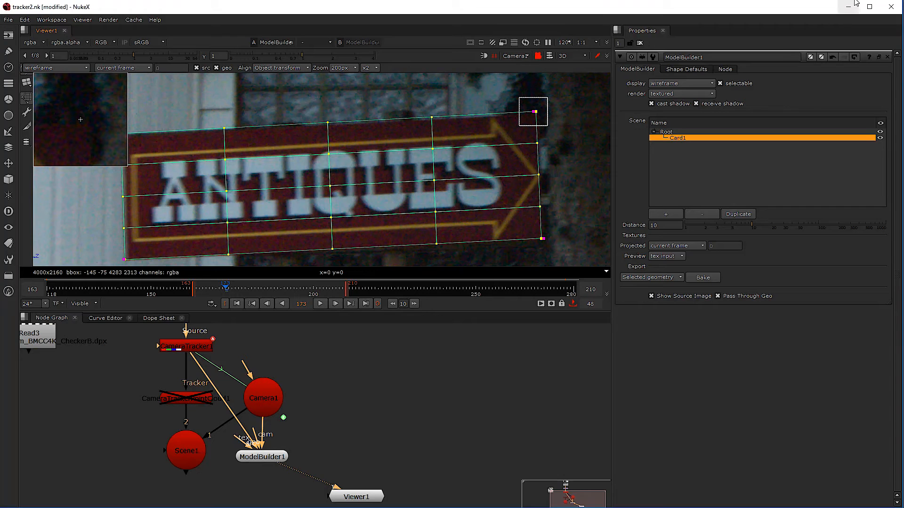
pyautogui.scroll(-3, 148, 203)
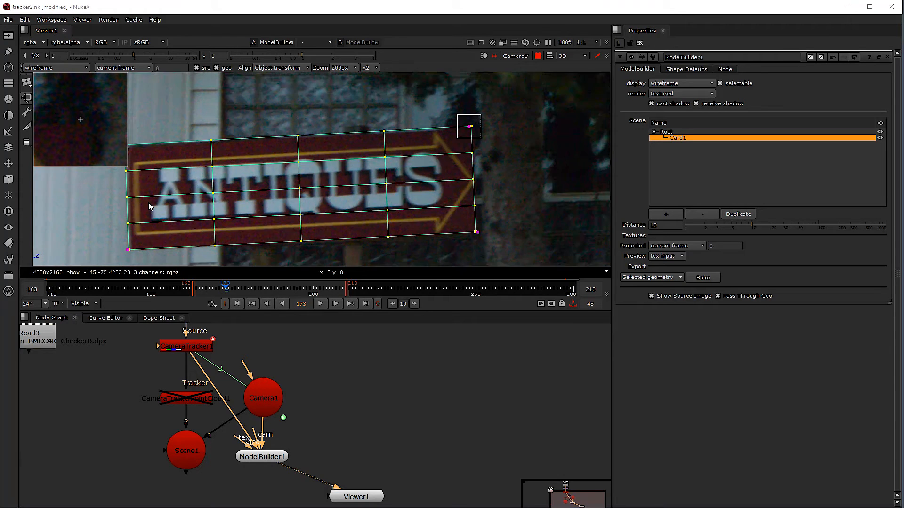
pyautogui.scroll(1, 151, 210)
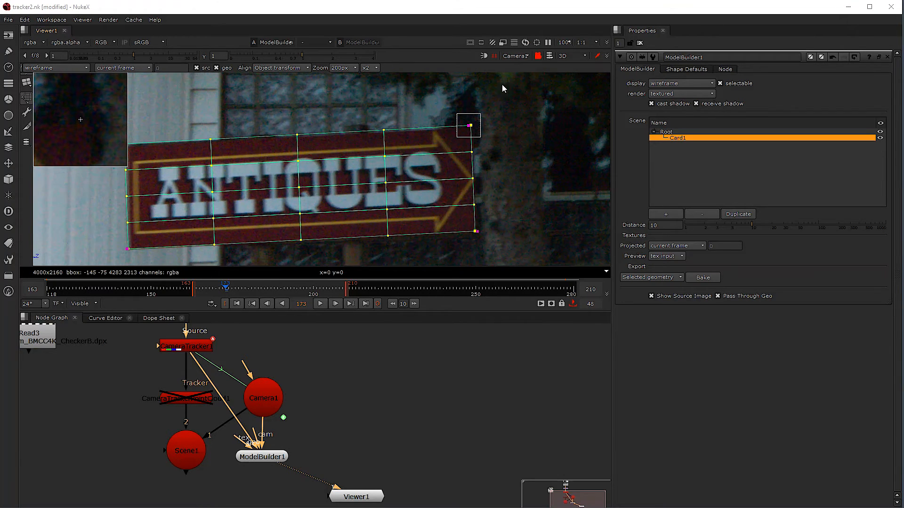
pyautogui.moveTo(469, 125); pyautogui.dragTo(472, 127)
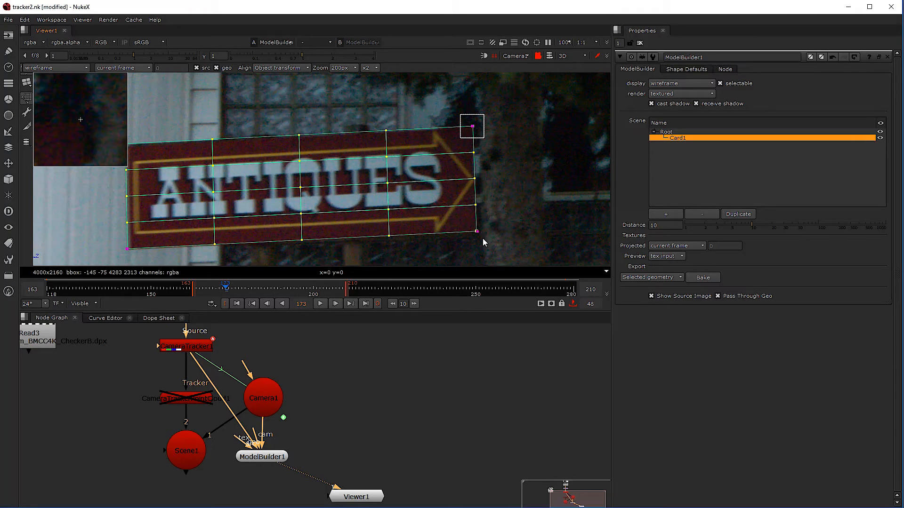
pyautogui.moveTo(477, 233); pyautogui.dragTo(478, 233)
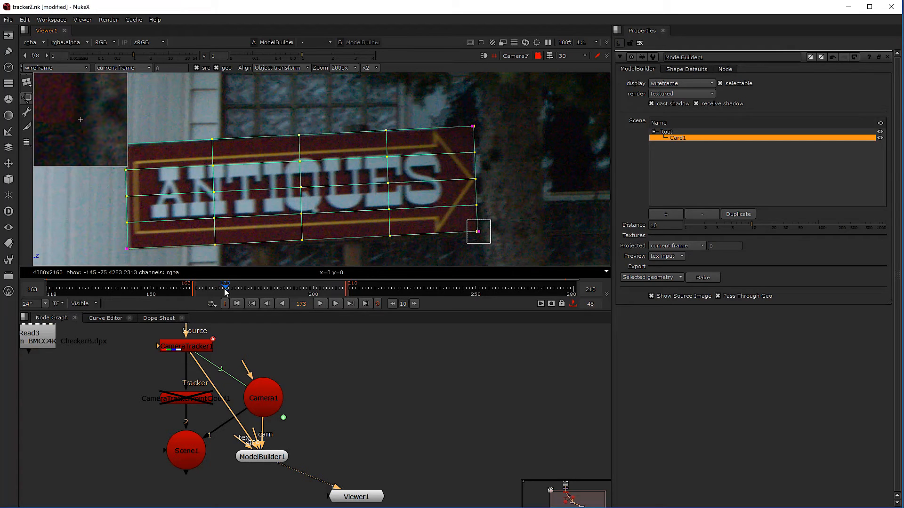
# Go to frame 189 and realign the card's corners with the corners of the ANTIQUES sign.
pyautogui.moveTo(225, 289); pyautogui.dragTo(278, 289)
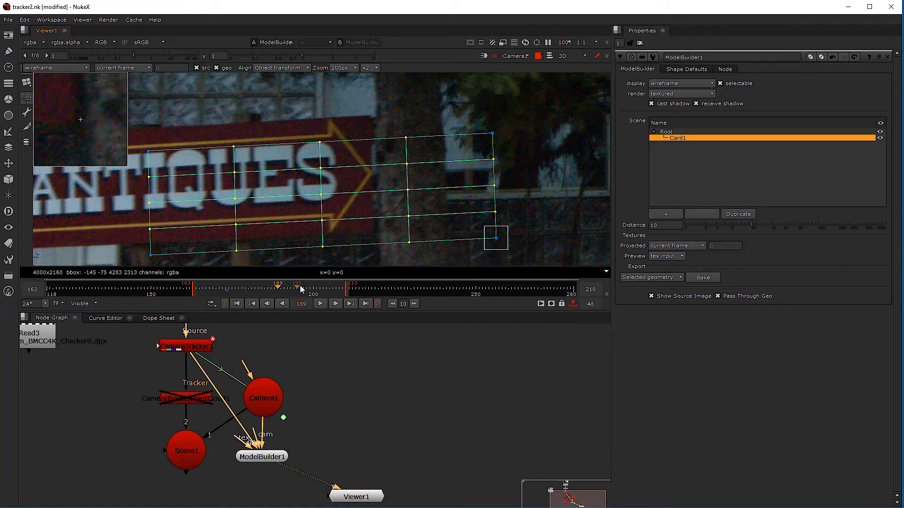
pyautogui.scroll(-3, 292, 189)
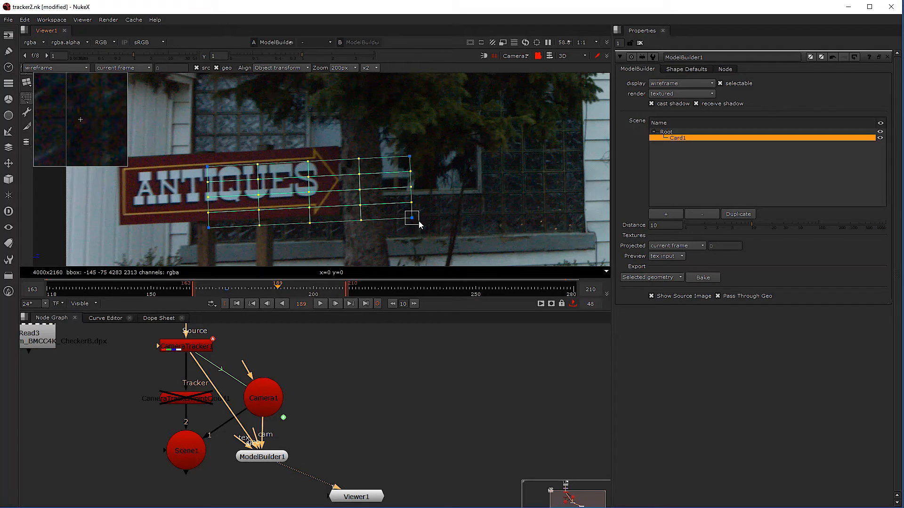
pyautogui.moveTo(208, 166); pyautogui.dragTo(114, 165)
pyautogui.moveTo(116, 224); pyautogui.dragTo(116, 224)
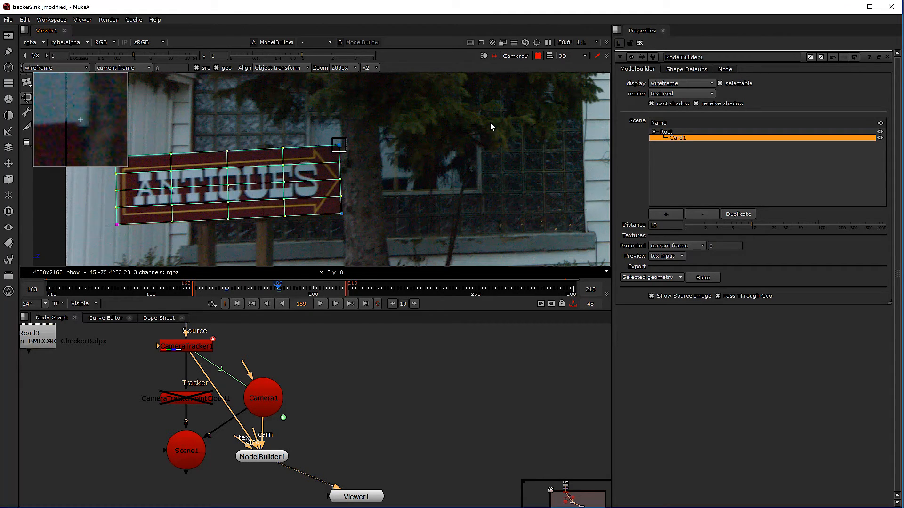
# Switch the 3D viewer to the default camera and examine the card's position and orientation relative to Camera1.
pyautogui.click(521, 57)
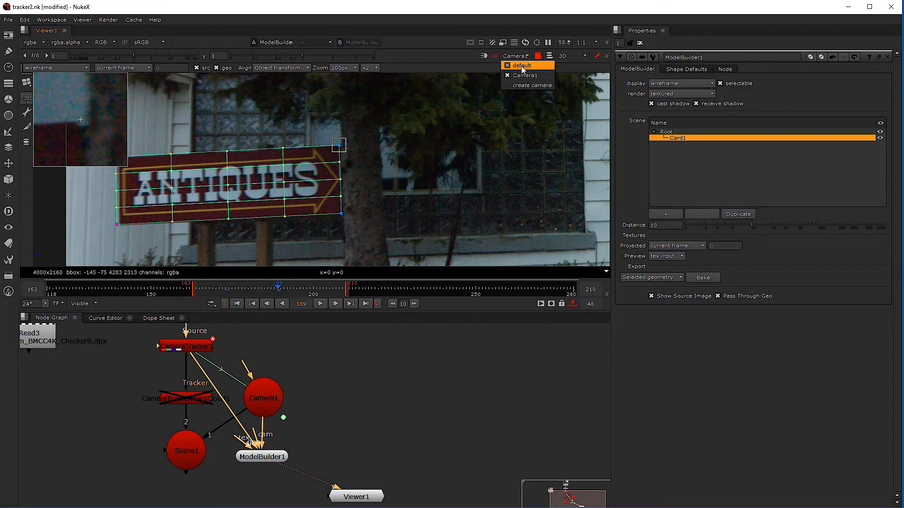
pyautogui.click(521, 66)
pyautogui.moveTo(372, 140); pyautogui.dragTo(375, 193)
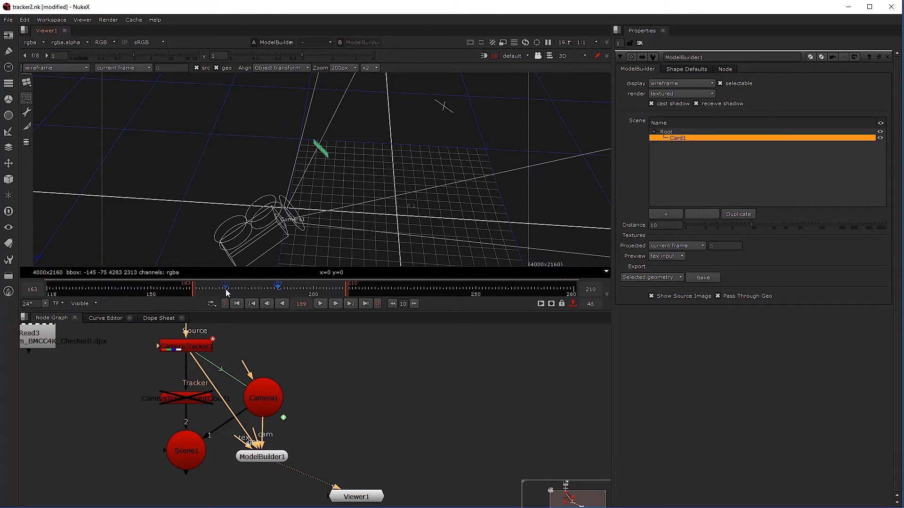
pyautogui.click(278, 290)
pyautogui.moveTo(315, 145); pyautogui.dragTo(267, 171)
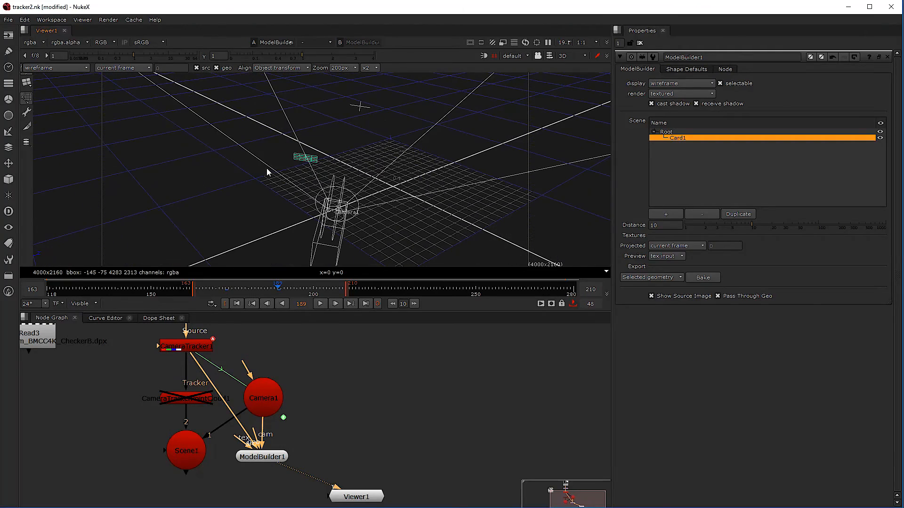
# Look through Camera1 again and lock the 3D view to it.
pyautogui.click(528, 56)
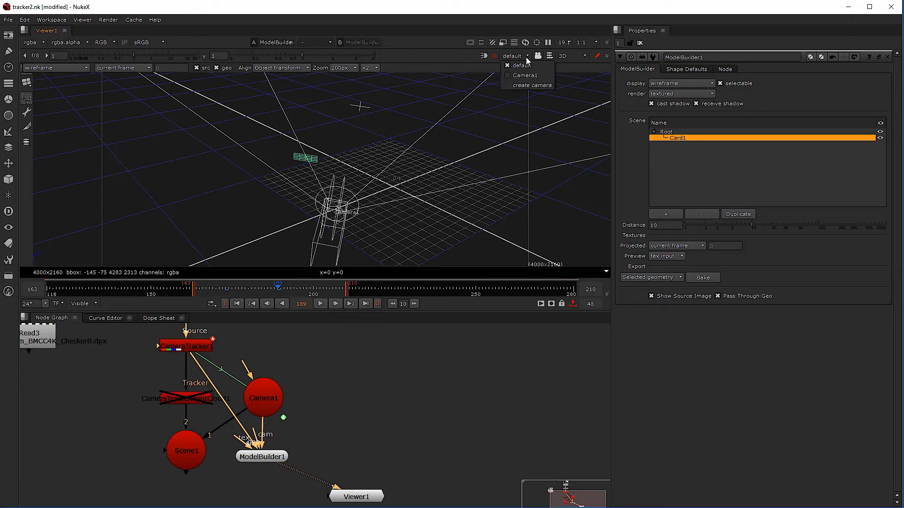
pyautogui.click(526, 76)
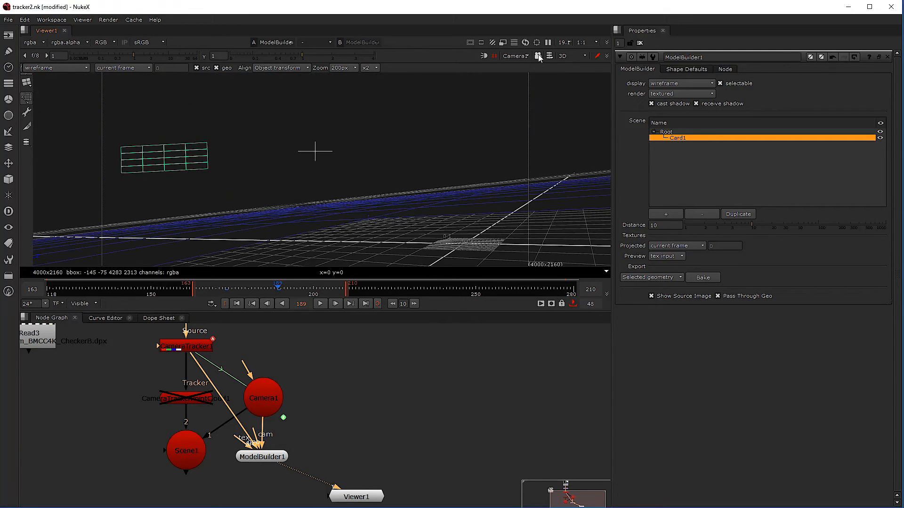
pyautogui.click(538, 56)
# Check how well the card follows the sign at frames 175 and 165.
pyautogui.click(233, 287)
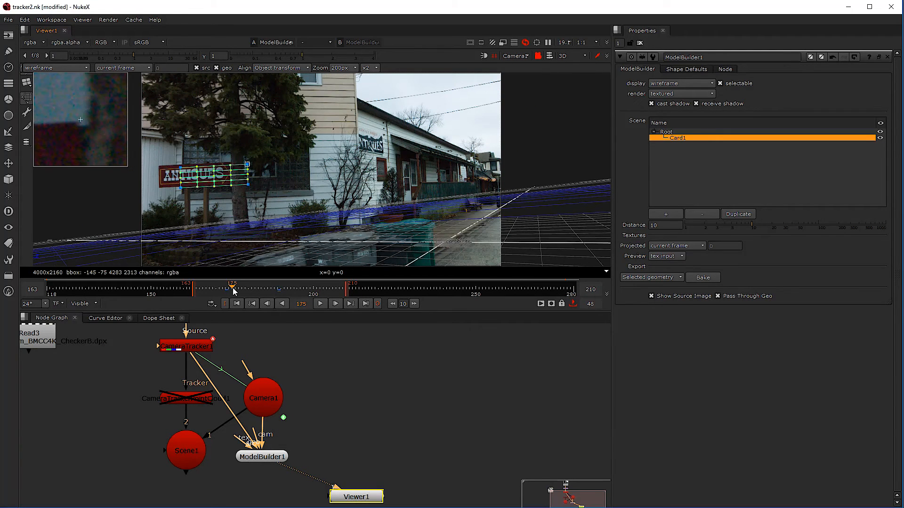
pyautogui.scroll(5, 204, 192)
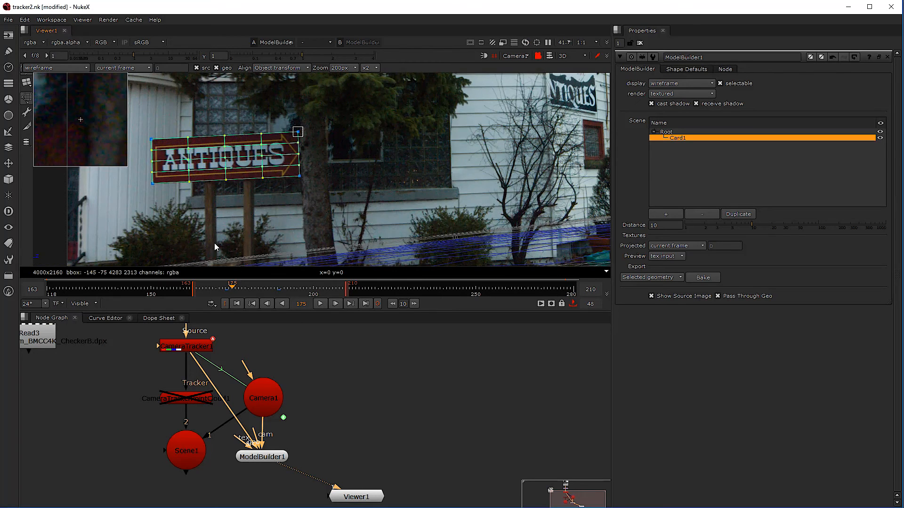
pyautogui.click(202, 290)
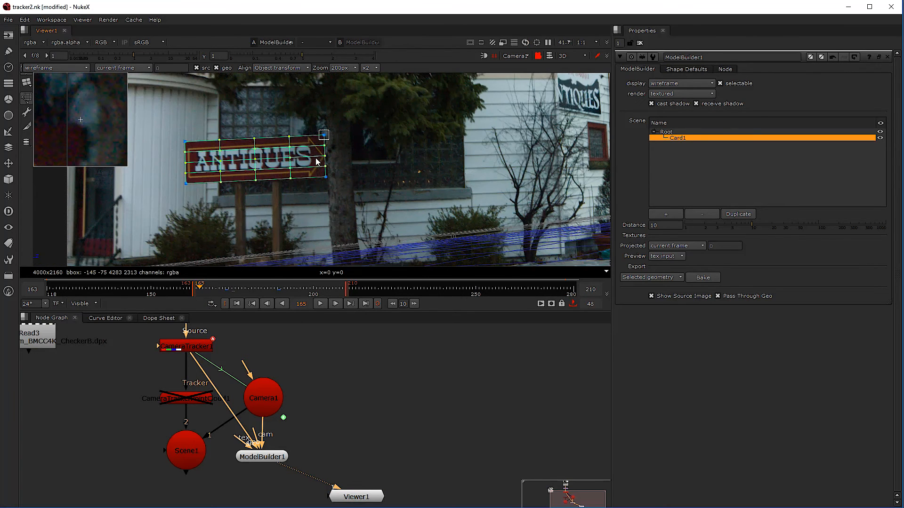
pyautogui.scroll(3, 325, 136)
# At frame 203, nudge the card's upper-right corner onto the matching corner of the sign.
pyautogui.click(322, 289)
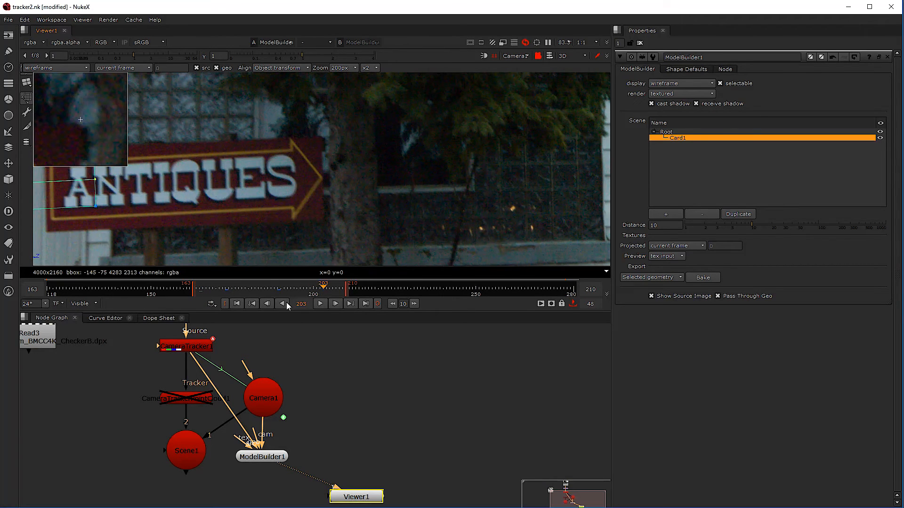
pyautogui.scroll(-4, 278, 213)
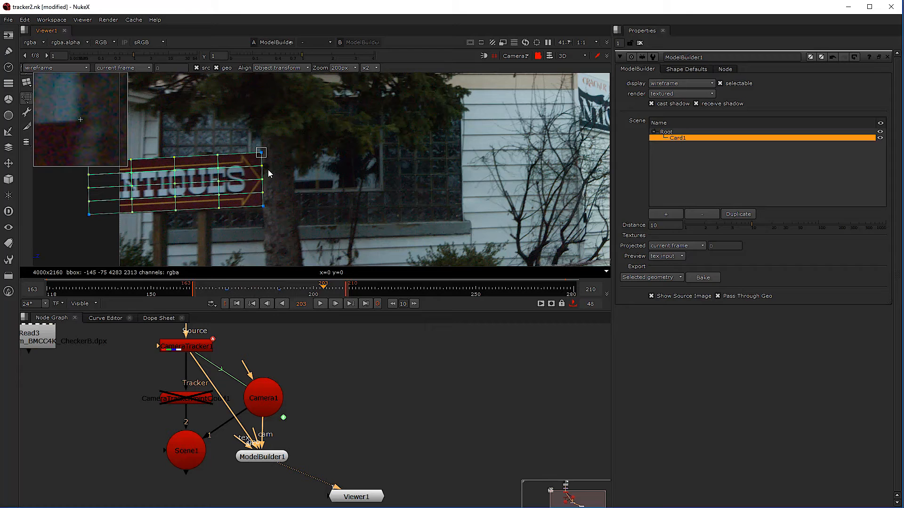
pyautogui.click(261, 153)
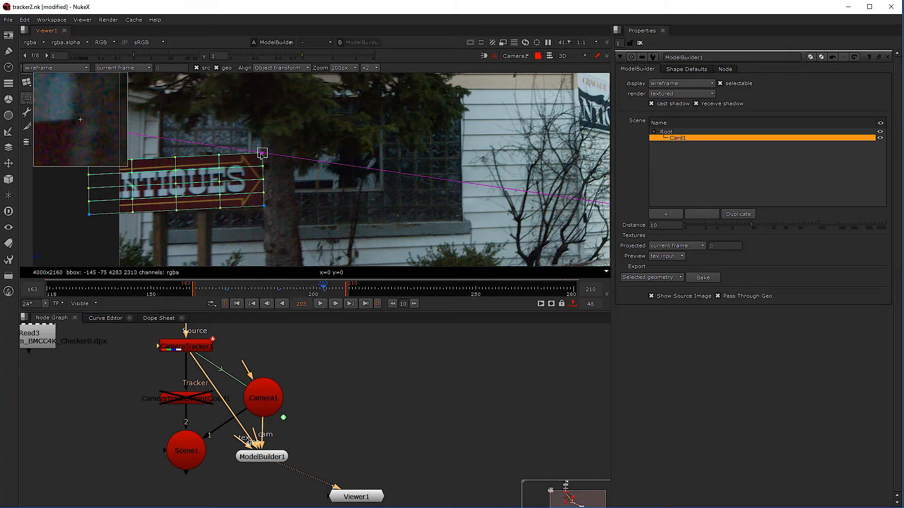
# Check the card's fit against the sign at frames 180 and 171.
pyautogui.click(249, 288)
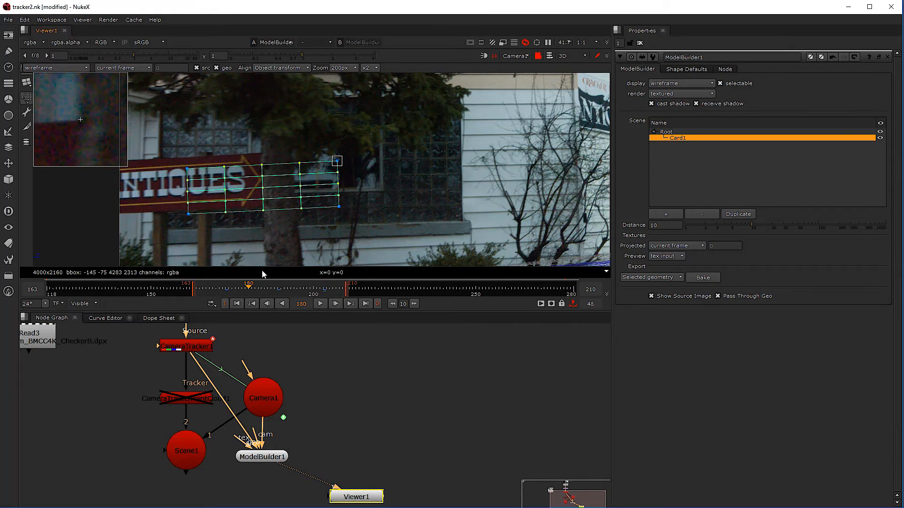
pyautogui.click(219, 287)
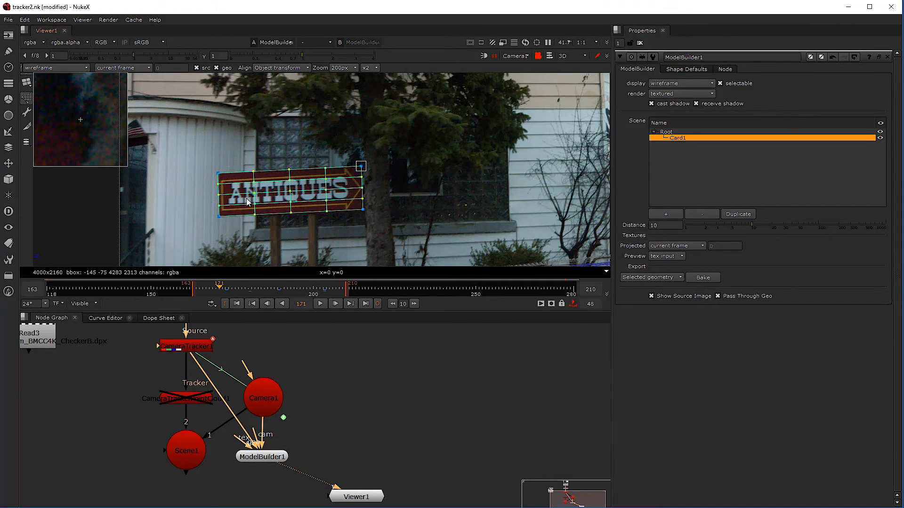
pyautogui.scroll(-2, 247, 201)
pyautogui.scroll(-1, 254, 207)
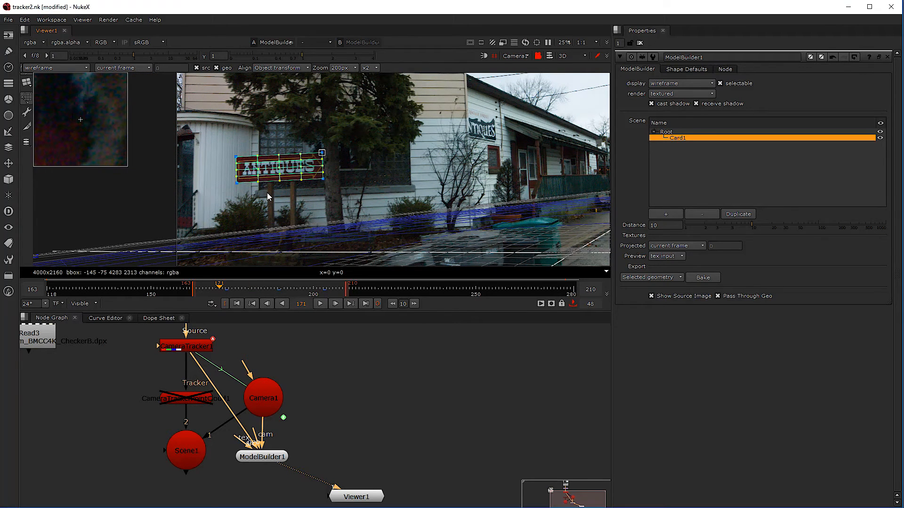
# Import New_Sign_LowR.jpg and New_Sign_HighR.jpg from the NKE101_Class_Files folder and space their Read nodes apart.
pyautogui.scroll(1, 285, 186)
pyautogui.scroll(1, 288, 173)
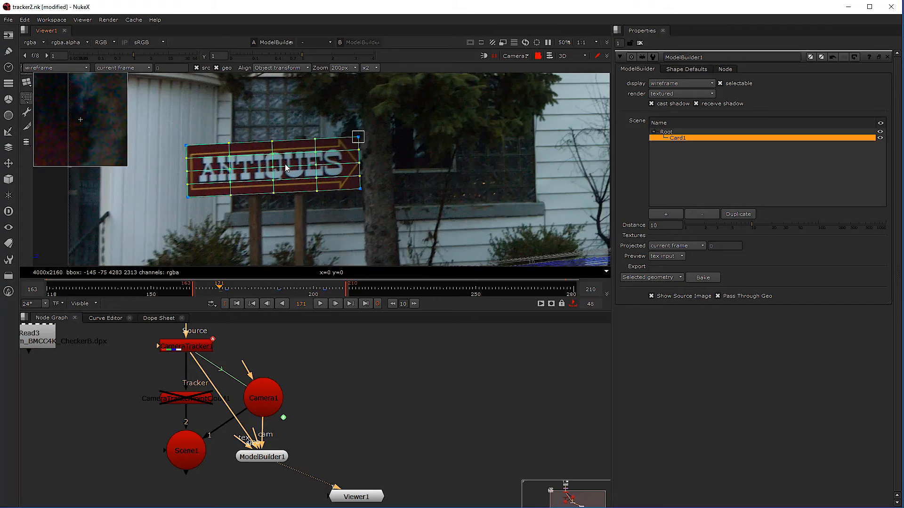
pyautogui.scroll(-3, 298, 421)
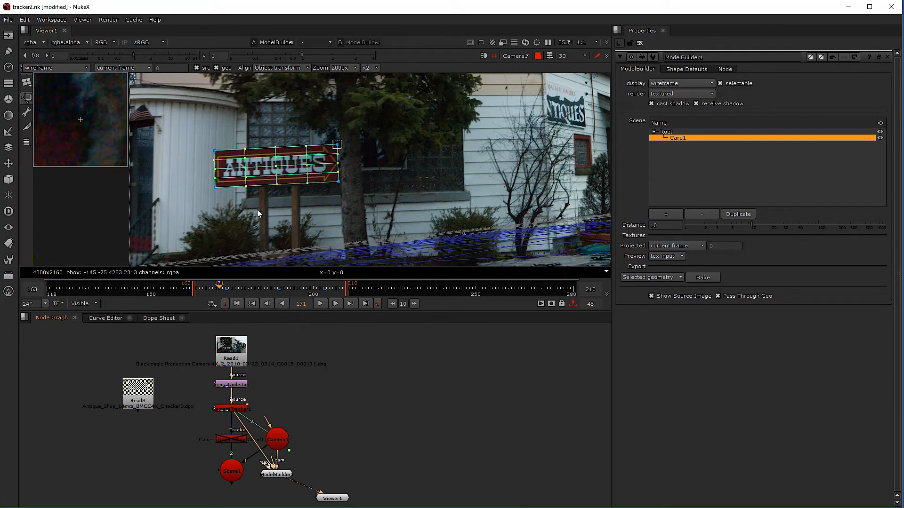
pyautogui.scroll(2, 318, 392)
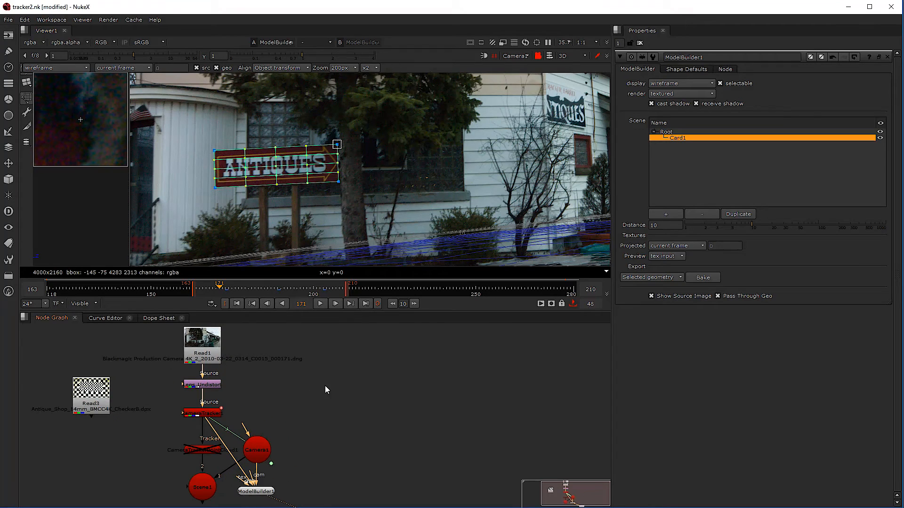
pyautogui.press('r')
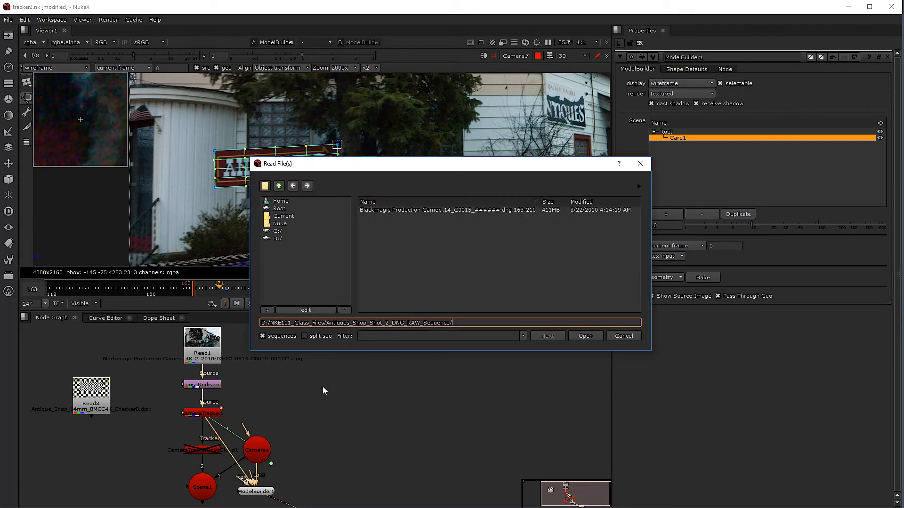
pyautogui.click(279, 185)
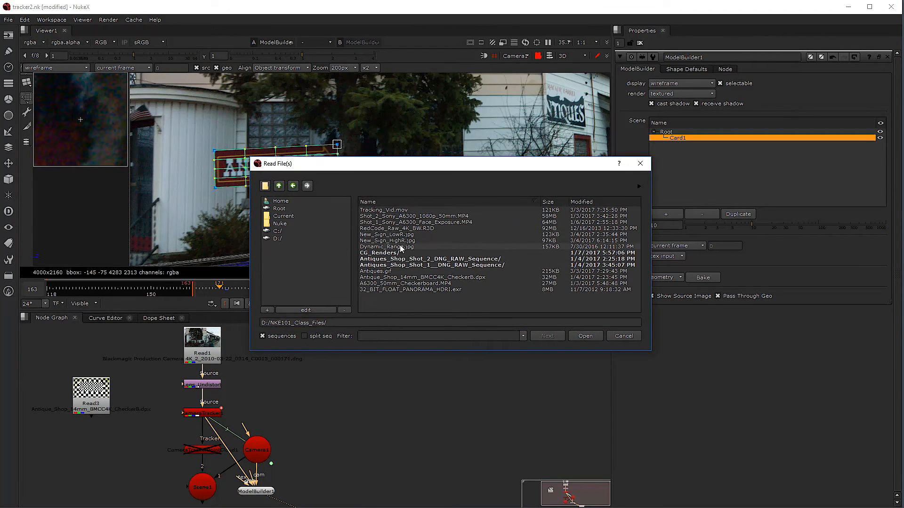
pyautogui.click(423, 234)
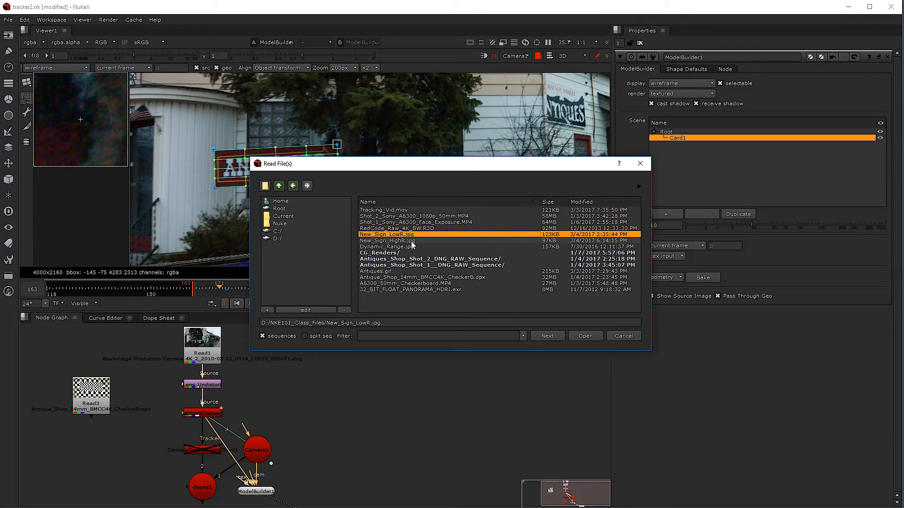
pyautogui.click(408, 240)
pyautogui.click(586, 337)
pyautogui.moveTo(336, 401); pyautogui.dragTo(380, 401)
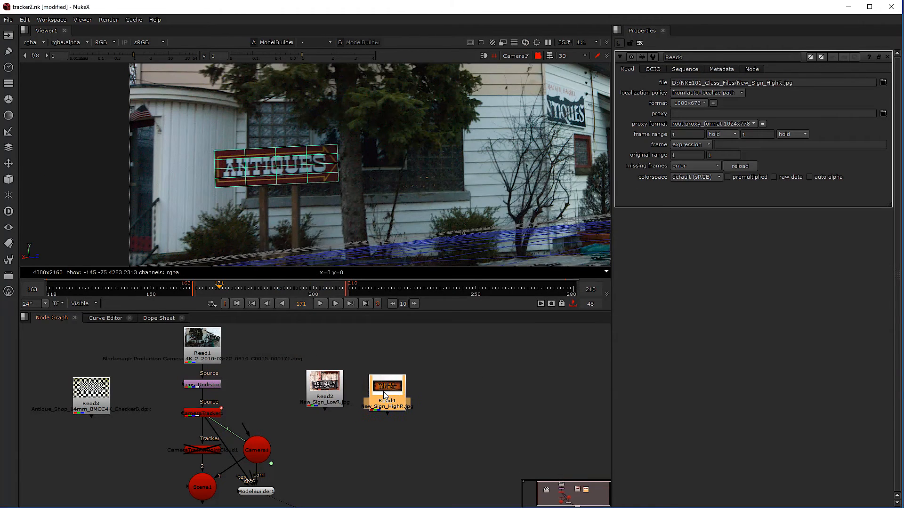
# View the New_Sign_LowR.jpg image and examine the quality of its lettering up close.
pyautogui.click(324, 391)
pyautogui.scroll(4, 323, 388)
pyautogui.moveTo(323, 387); pyautogui.dragTo(331, 392)
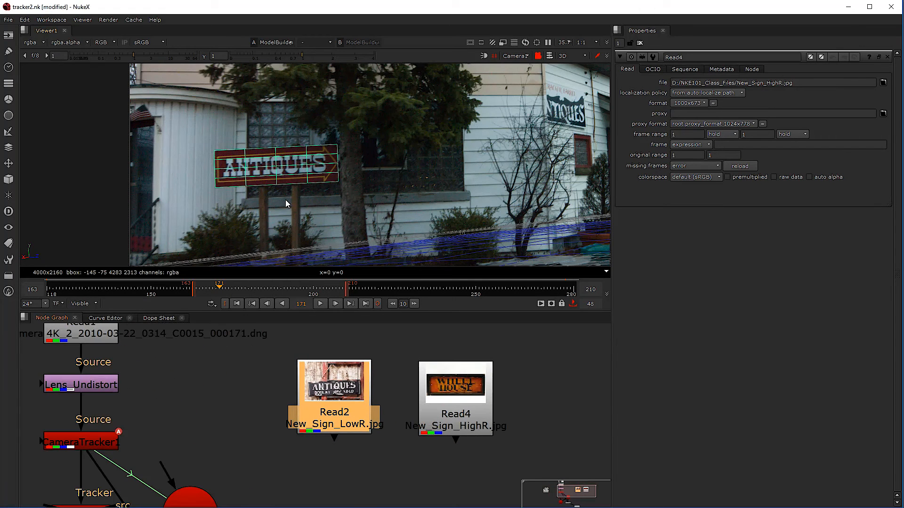
pyautogui.scroll(-3, 285, 200)
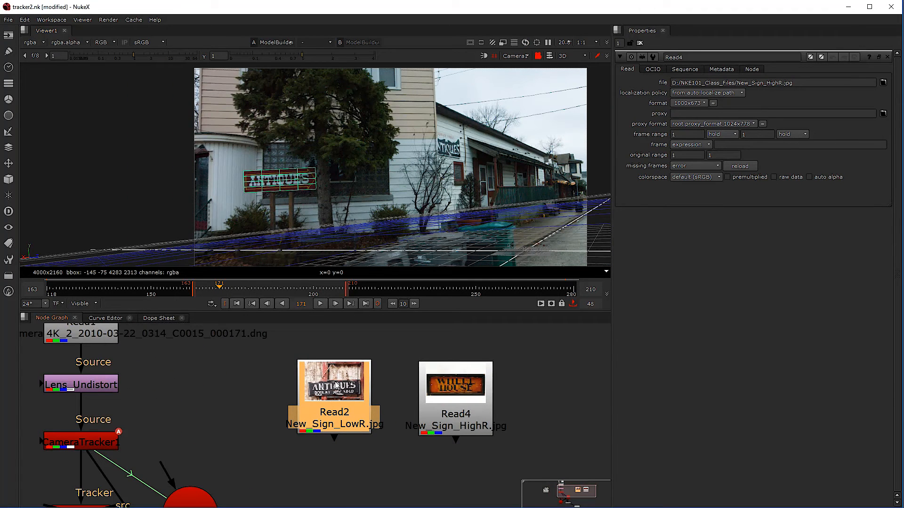
pyautogui.press('1')
pyautogui.scroll(-2, 316, 218)
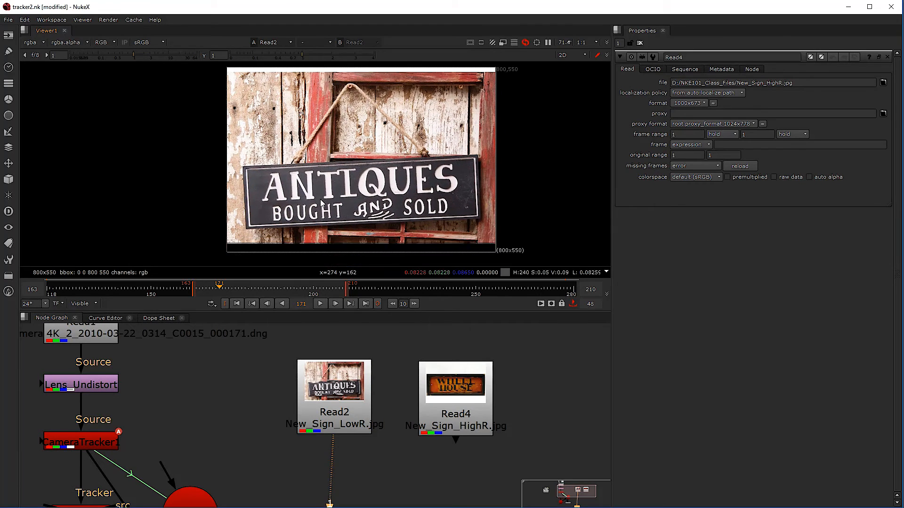
pyautogui.click(333, 401)
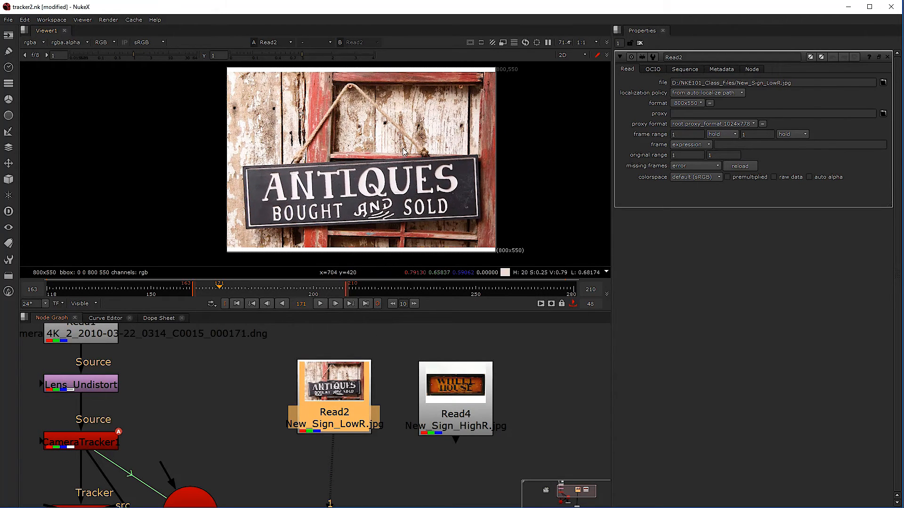
pyautogui.scroll(4, 311, 182)
pyautogui.scroll(2, 263, 173)
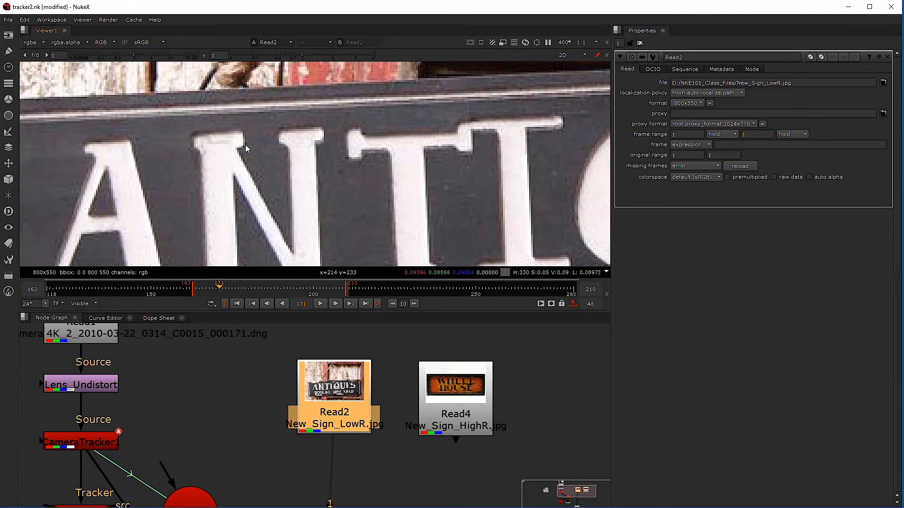
pyautogui.scroll(-1, 207, 105)
pyautogui.scroll(1, 228, 140)
pyautogui.scroll(-2, 258, 184)
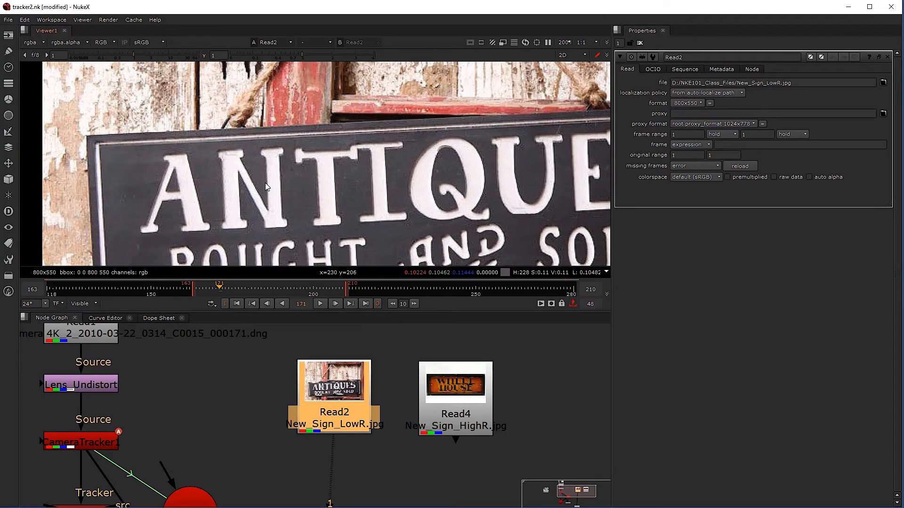
# View the New_Sign_HighR.jpg image and examine the WHEEL HOUSE lettering and the sign's frame edges.
pyautogui.click(458, 386)
pyautogui.press('1')
pyautogui.scroll(-3, 365, 167)
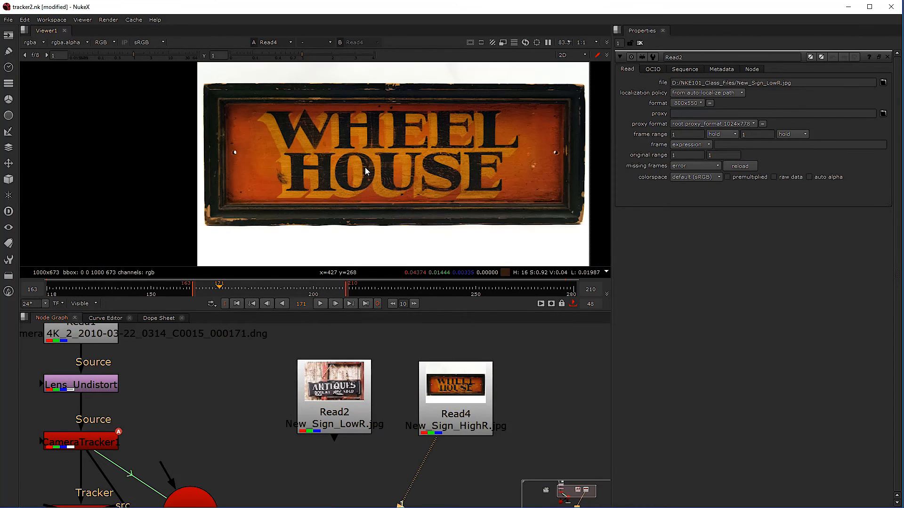
pyautogui.scroll(2, 342, 182)
pyautogui.scroll(-1, 357, 155)
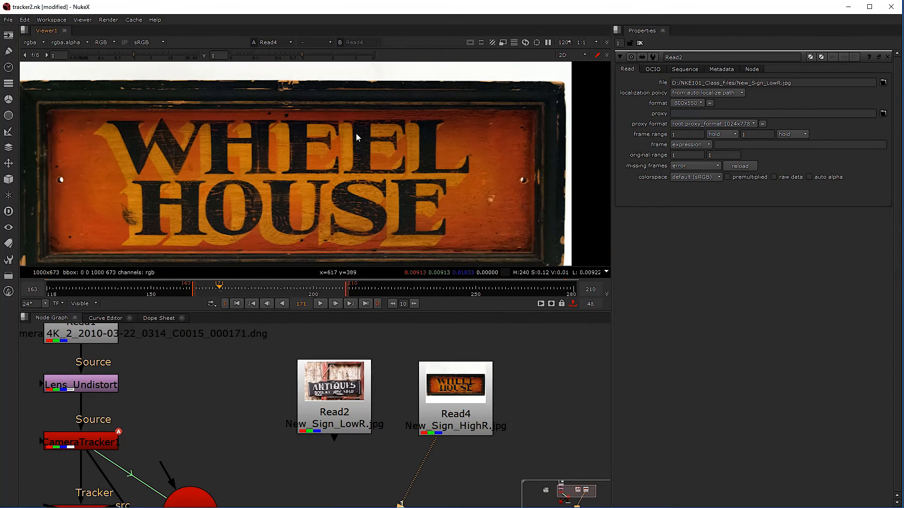
pyautogui.scroll(-1, 350, 175)
pyautogui.scroll(-2, 350, 176)
pyautogui.scroll(4, 434, 163)
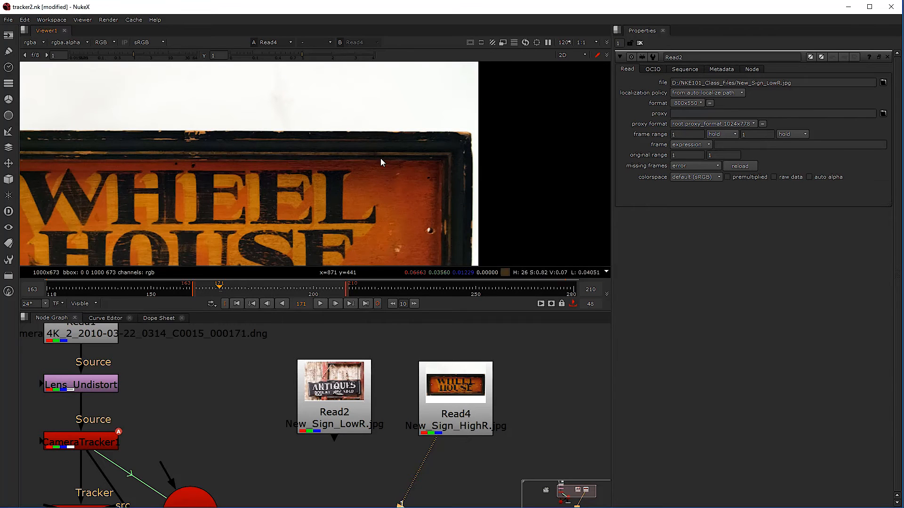
pyautogui.scroll(-2, 300, 188)
pyautogui.moveTo(300, 187); pyautogui.dragTo(366, 136)
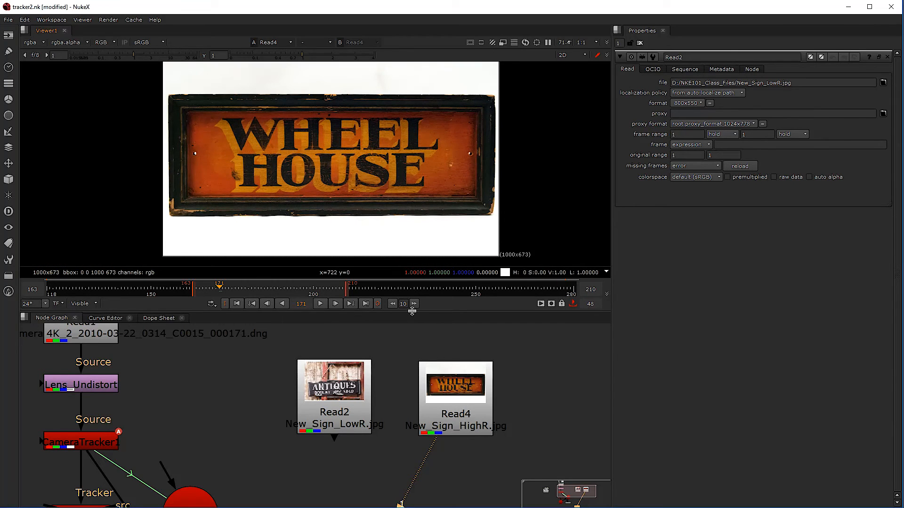
# Delete the New_Sign_LowR.jpg Read node and move the New_Sign_HighR.jpg node into its place.
pyautogui.moveTo(324, 395); pyautogui.dragTo(270, 383)
pyautogui.moveTo(457, 403); pyautogui.dragTo(408, 389)
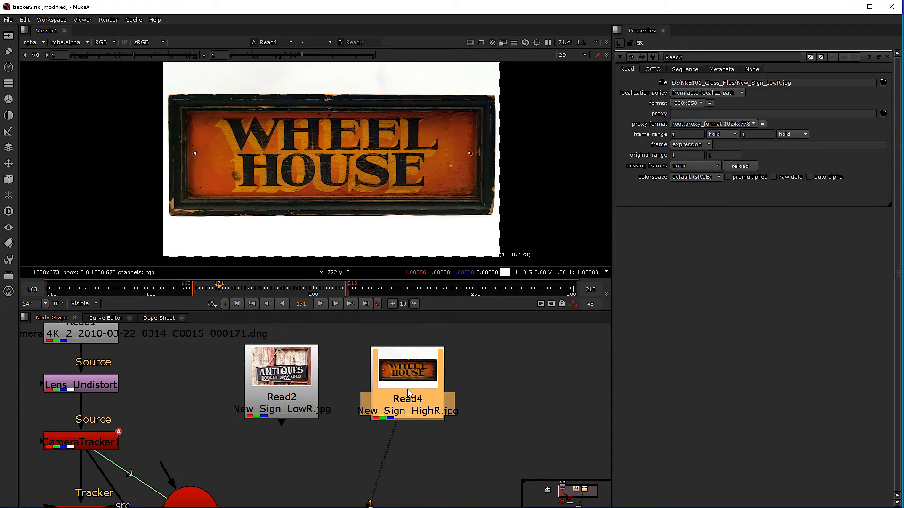
pyautogui.click(358, 461)
pyautogui.click(297, 395)
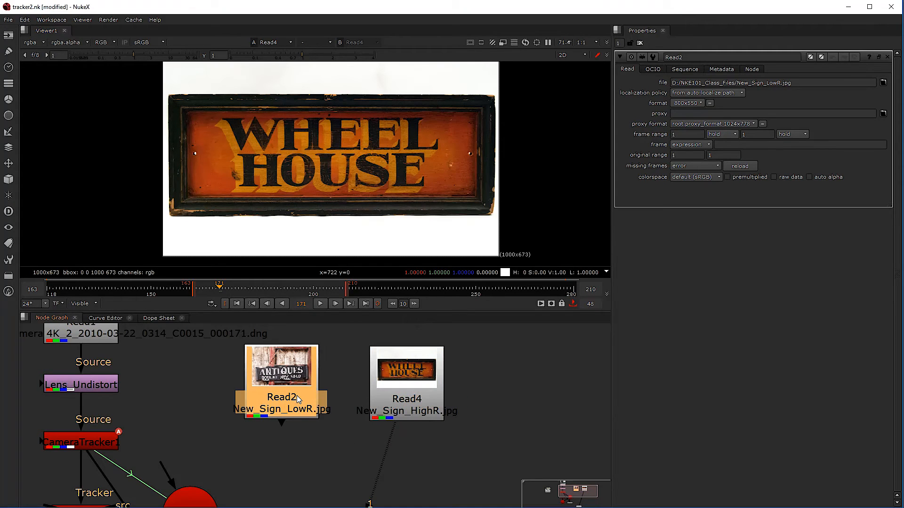
pyautogui.press('Delete')
pyautogui.moveTo(369, 382); pyautogui.dragTo(291, 370)
pyautogui.click(308, 433)
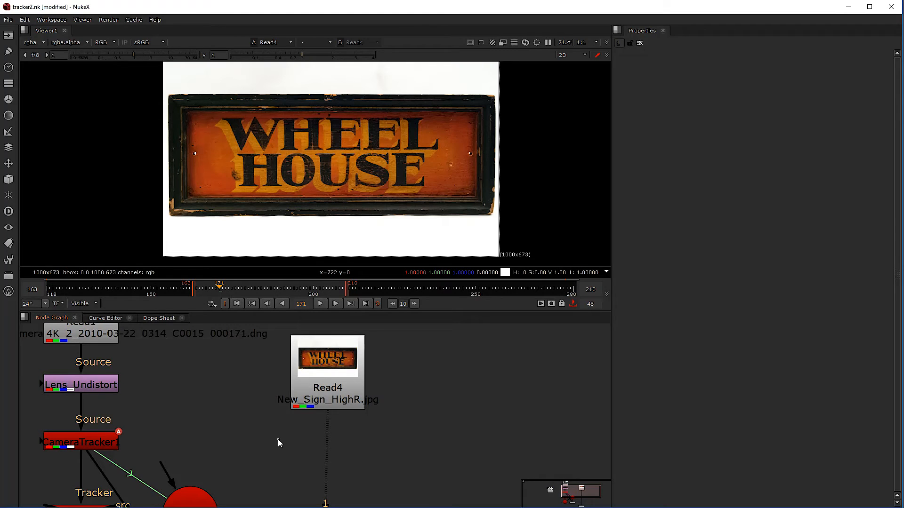
# Add a Crop node directly below the New_Sign_HighR.jpg Read node.
pyautogui.press('Tab')
pyautogui.write('cr')
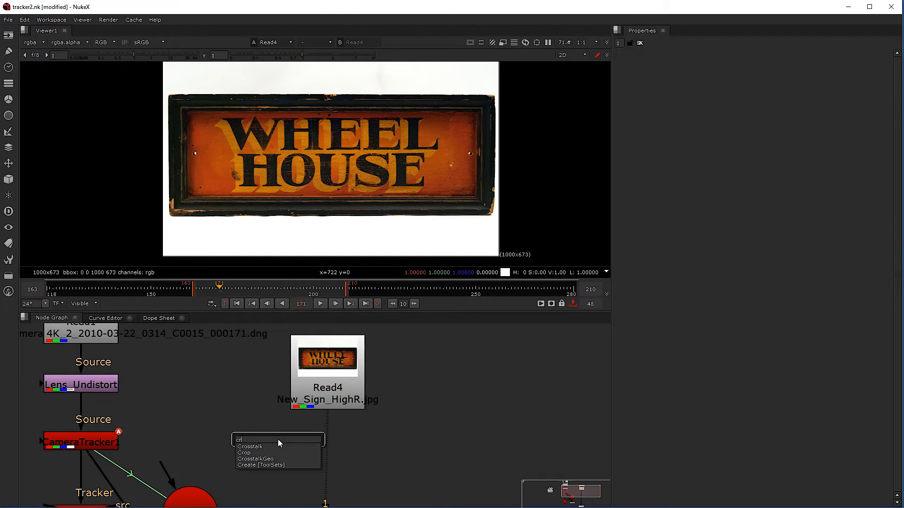
pyautogui.click(258, 453)
pyautogui.moveTo(280, 440); pyautogui.dragTo(327, 446)
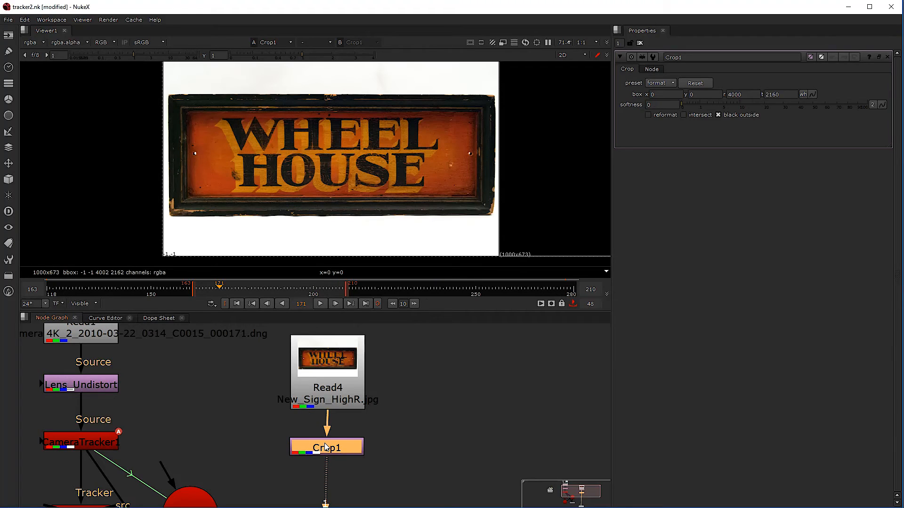
pyautogui.keyDown('shift'); pyautogui.click(325, 444); pyautogui.keyUp('shift')
pyautogui.click(324, 444)
# Pull the crop box's upper-right corner onto the sign's corner, at about r 986, t 479.
pyautogui.scroll(-3, 292, 152)
pyautogui.scroll(-5, 278, 178)
pyautogui.moveTo(537, 74); pyautogui.dragTo(360, 170)
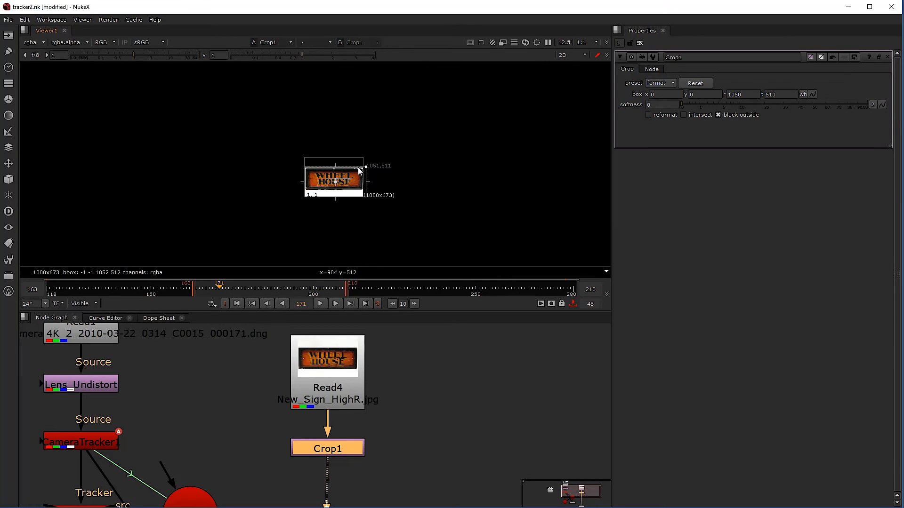
pyautogui.scroll(7, 359, 170)
pyautogui.scroll(2, 359, 171)
pyautogui.moveTo(426, 169); pyautogui.dragTo(398, 185)
pyautogui.scroll(-2, 323, 205)
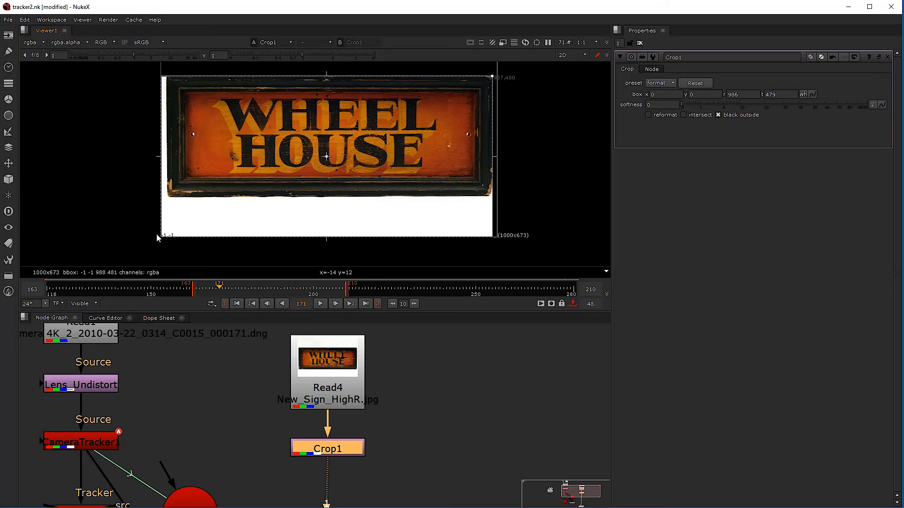
# Fit the crop box's lower-left corner to the sign's frame, at about x 20.5, y 121.5.
pyautogui.moveTo(160, 239); pyautogui.dragTo(170, 202)
pyautogui.moveTo(168, 204); pyautogui.dragTo(169, 199)
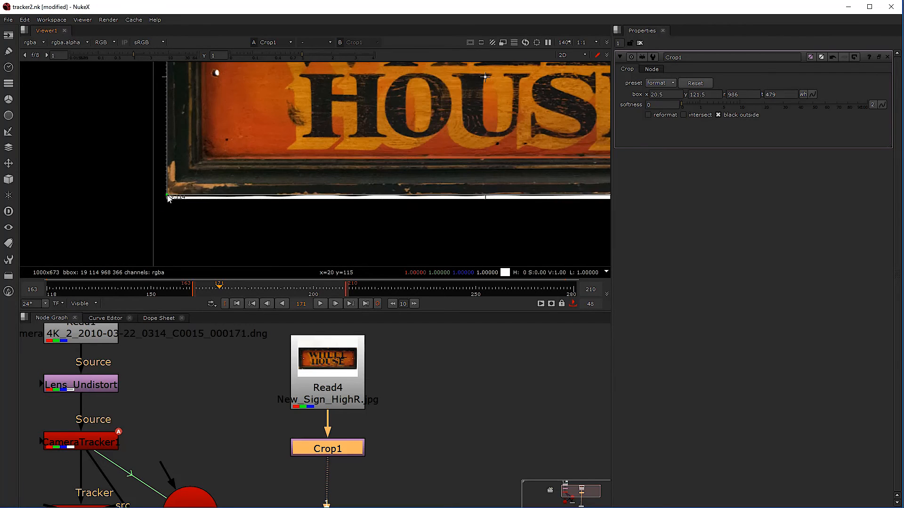
pyautogui.press('f')
pyautogui.press('o')
pyautogui.press('o')
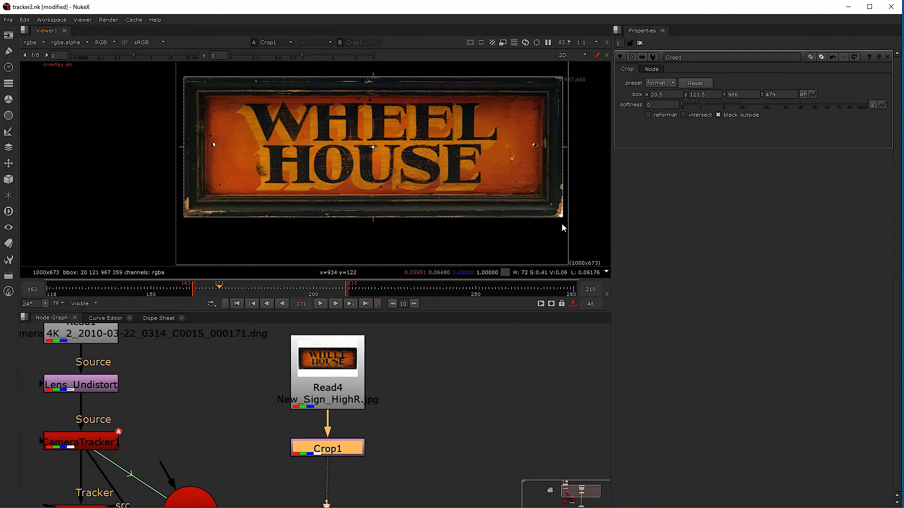
# Tighten the crop's lower-right corner to about r 980, y 125 and check the edges with the overlay off.
pyautogui.moveTo(563, 217); pyautogui.dragTo(560, 216)
pyautogui.press('o')
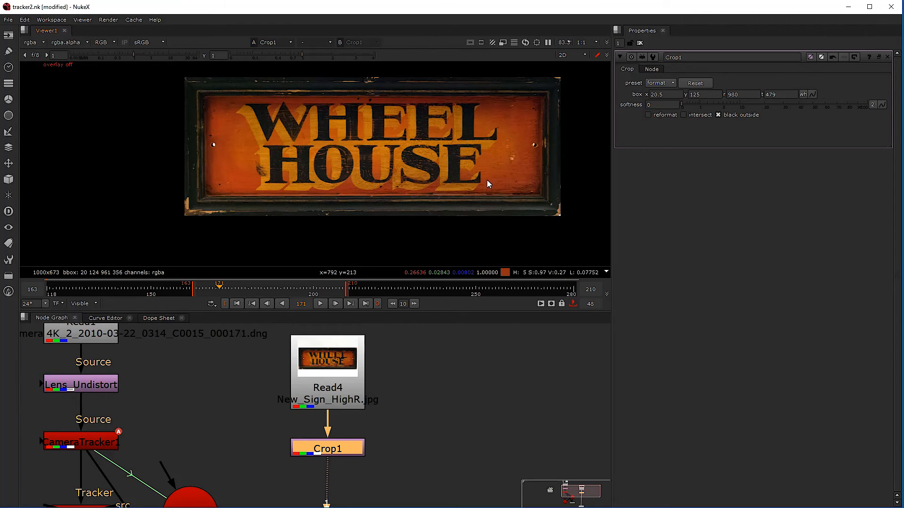
pyautogui.press('o')
pyautogui.press('o')
pyautogui.press('o')
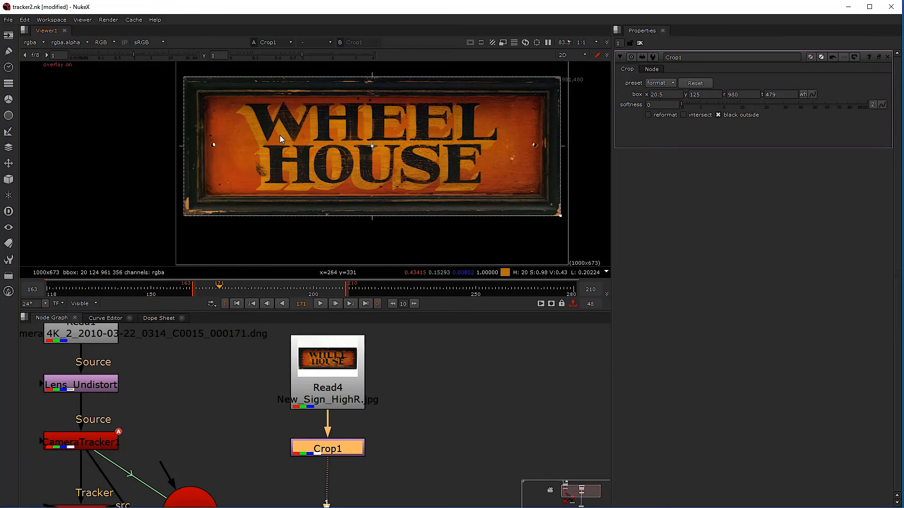
# Compare the cropped sign's alpha channel with its colour image.
pyautogui.press('a')
pyautogui.press('a')
pyautogui.press('a')
pyautogui.press('a')
pyautogui.press('a')
pyautogui.press('a')
pyautogui.press('a')
pyautogui.press('a')
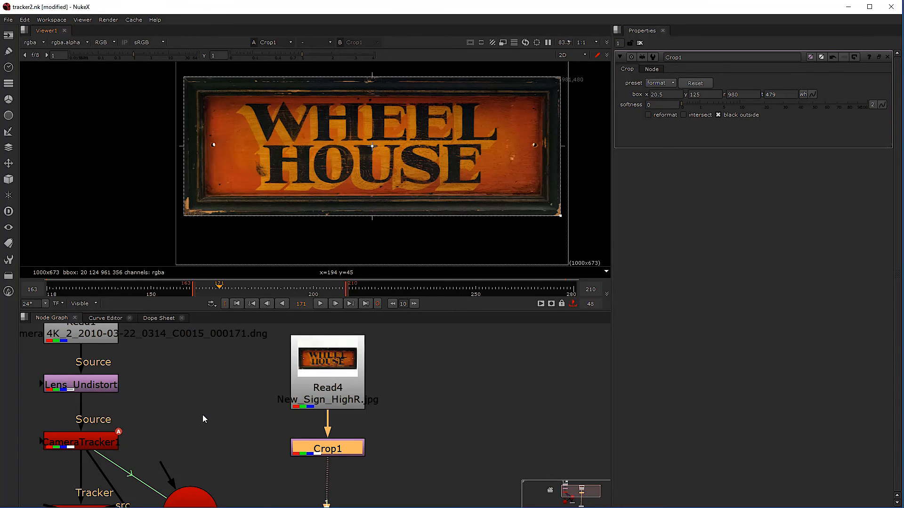
# Add a Transform node and connect it directly below Crop1.
pyautogui.scroll(-4, 207, 428)
pyautogui.scroll(-3, 305, 217)
pyautogui.moveTo(215, 244)
pyautogui.mouseDown()
pyautogui.moveTo(207, 236)
pyautogui.moveTo(204, 245)
pyautogui.mouseUp()
pyautogui.scroll(2, 242, 463)
pyautogui.click(242, 465)
pyautogui.press('Tab')
pyautogui.write('trans')
pyautogui.press('Return')
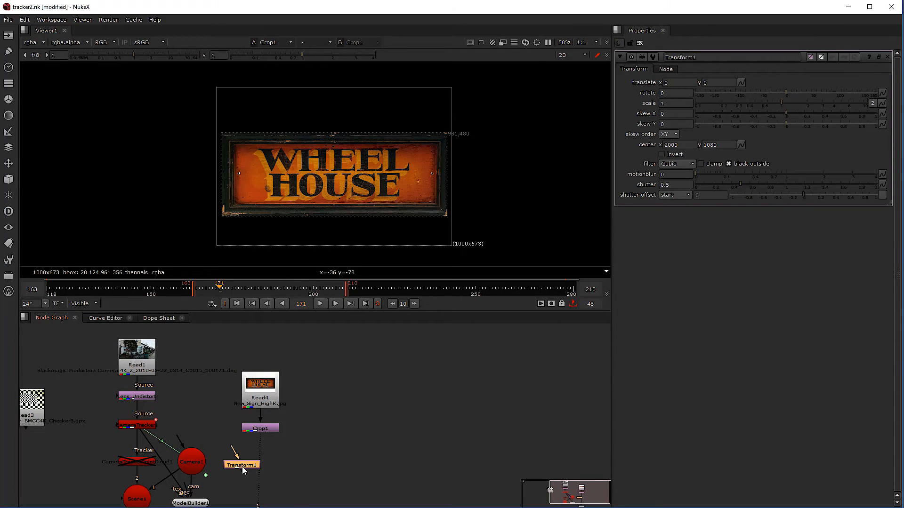
pyautogui.click(262, 448)
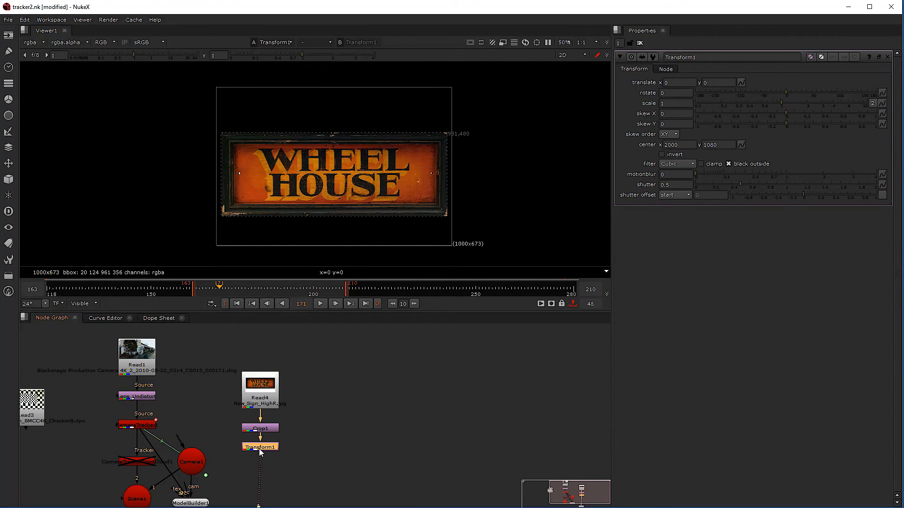
pyautogui.moveTo(259, 448); pyautogui.dragTo(262, 445)
# Move the Transform's center onto the middle of the sign, at about x 484, y 303.
pyautogui.click(288, 463)
pyautogui.scroll(-5, 344, 179)
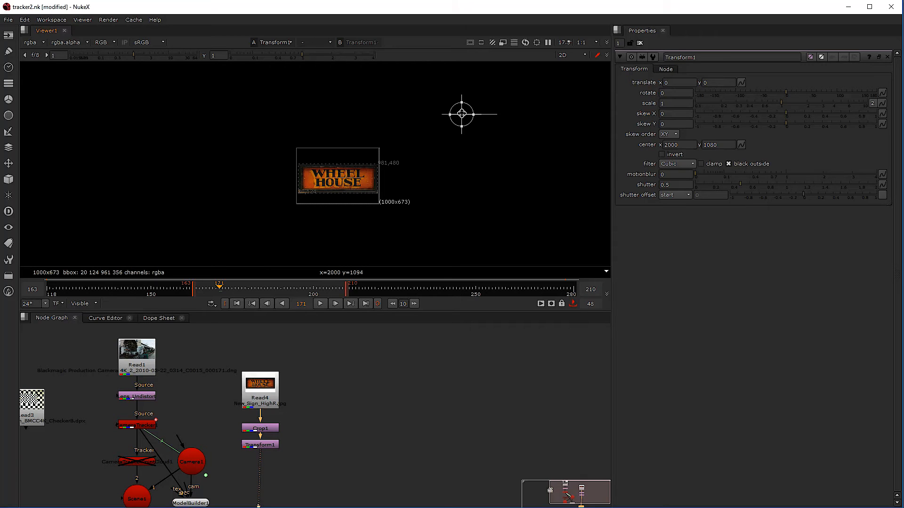
pyautogui.moveTo(462, 114); pyautogui.dragTo(358, 159)
pyautogui.scroll(8, 336, 181)
# Try enlarging the sign to a scale of about 1.457 with the Transform handle, and undo the trial changes.
pyautogui.hotkey('ctrl', 'z')
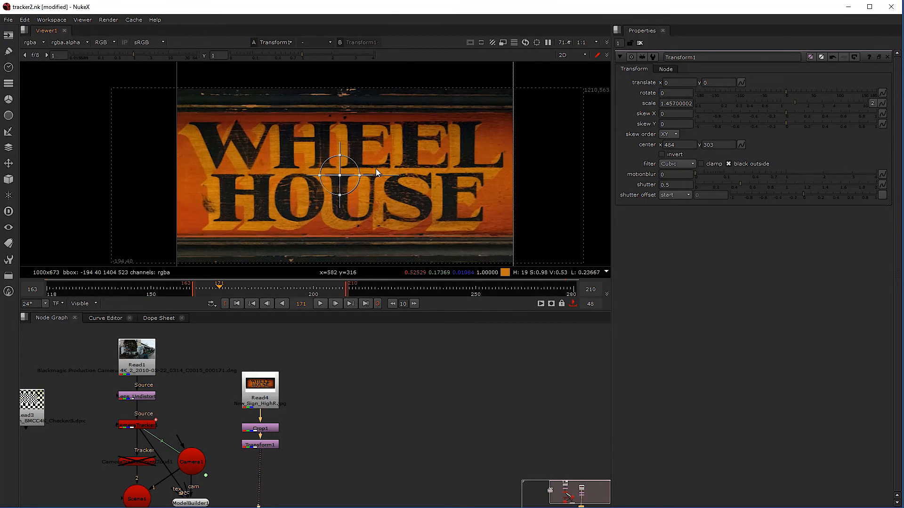
pyautogui.hotkey('ctrl', 'z')
pyautogui.moveTo(376, 175); pyautogui.dragTo(371, 193)
pyautogui.hotkey('ctrl', 'z')
pyautogui.scroll(-2, 314, 436)
# Bake Card1 from ModelBuilder1 into its own geometry node using the selected geometry option.
pyautogui.moveTo(290, 464); pyautogui.dragTo(322, 435)
pyautogui.scroll(2, 259, 443)
pyautogui.doubleClick(278, 449)
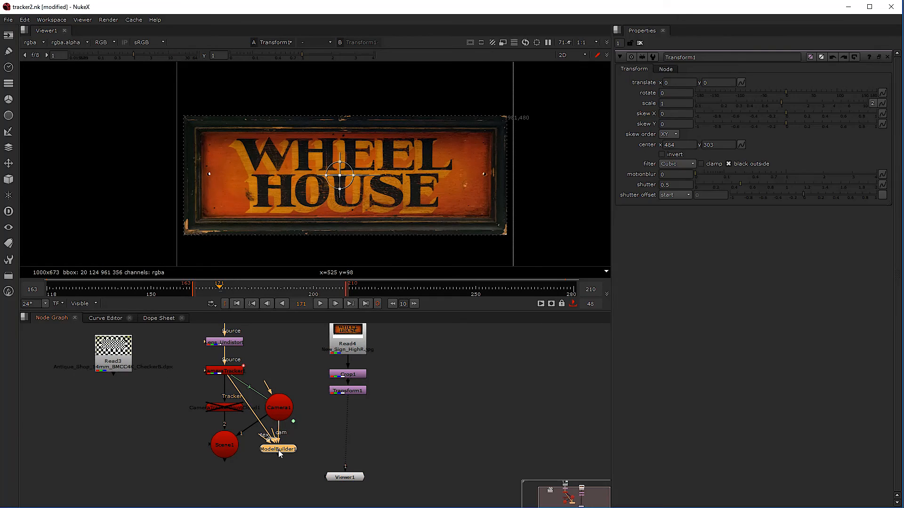
pyautogui.click(678, 138)
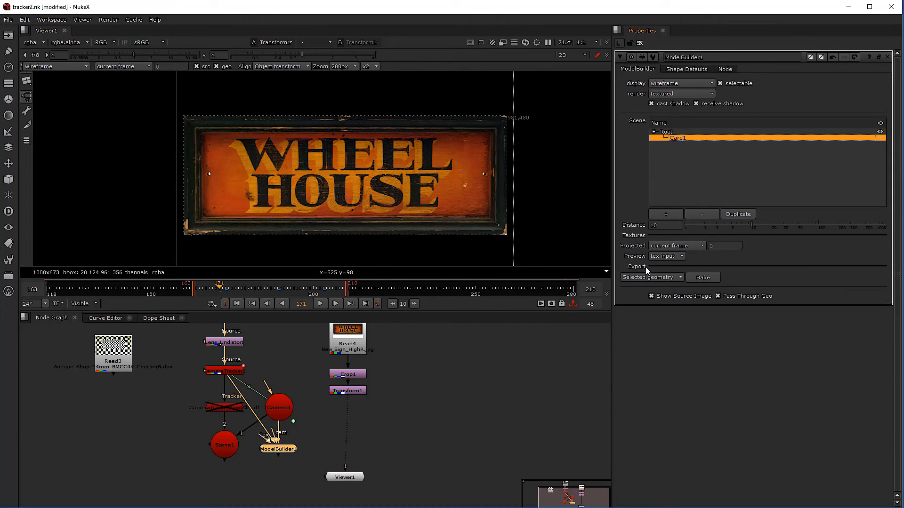
pyautogui.click(703, 277)
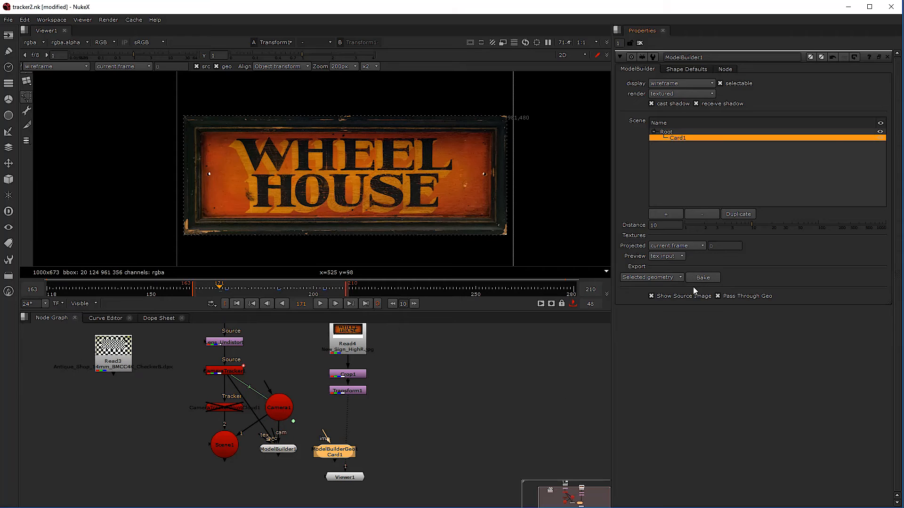
# Connect the baked Card1 geometry to Scene1, and feed its image input from Transform1 with the WHEEL HOUSE sign branch moved above it.
pyautogui.moveTo(337, 460); pyautogui.dragTo(160, 440)
pyautogui.scroll(-3, 122, 392)
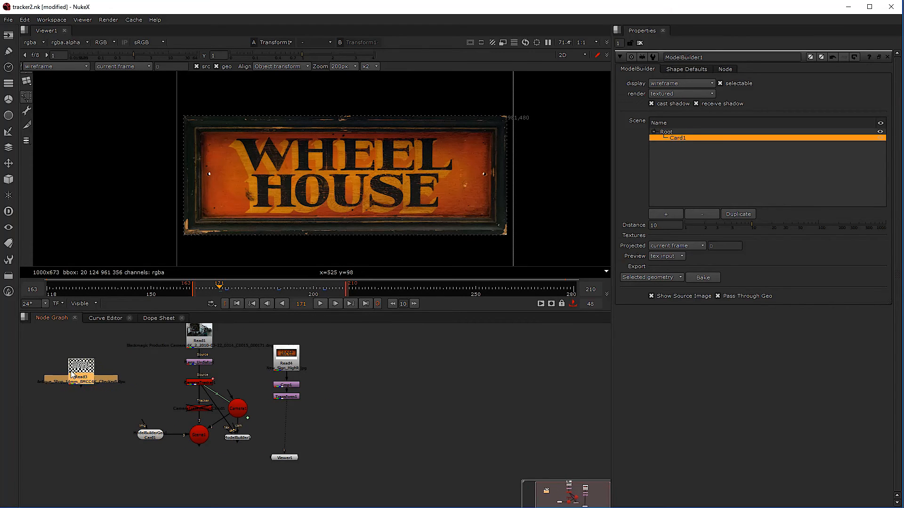
pyautogui.moveTo(249, 339); pyautogui.dragTo(331, 425)
pyautogui.moveTo(293, 359); pyautogui.dragTo(123, 359)
pyautogui.moveTo(159, 439); pyautogui.dragTo(124, 387)
pyautogui.scroll(2, 114, 438)
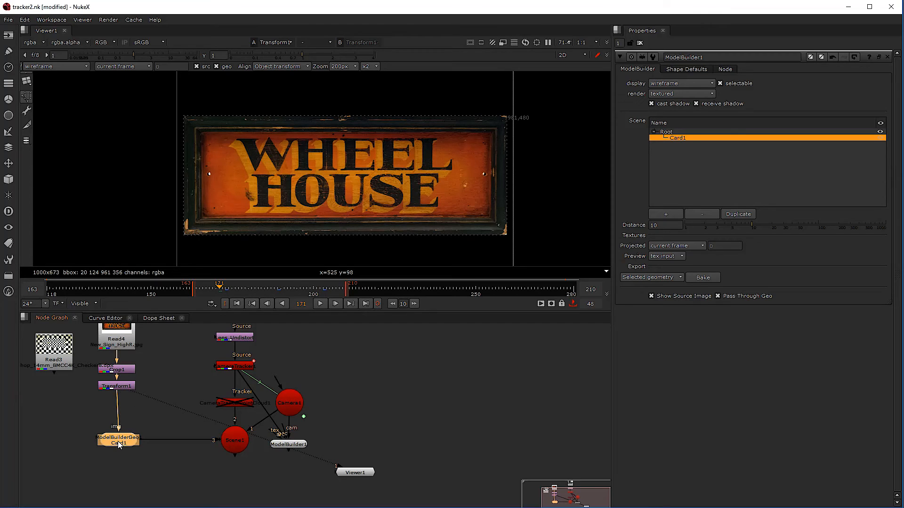
# View Scene1 in 3D and go to frame 183 to examine the textured sign card.
pyautogui.click(278, 445)
pyautogui.click(237, 445)
pyautogui.press('1')
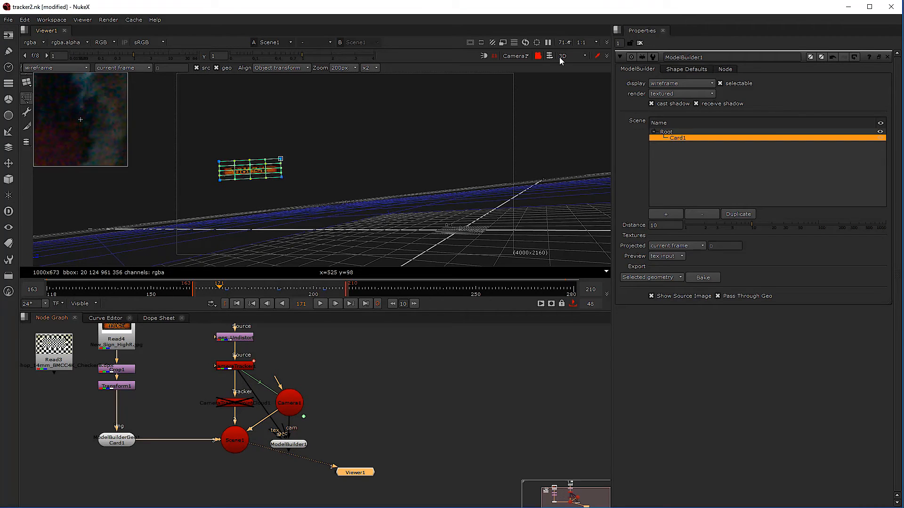
pyautogui.click(258, 287)
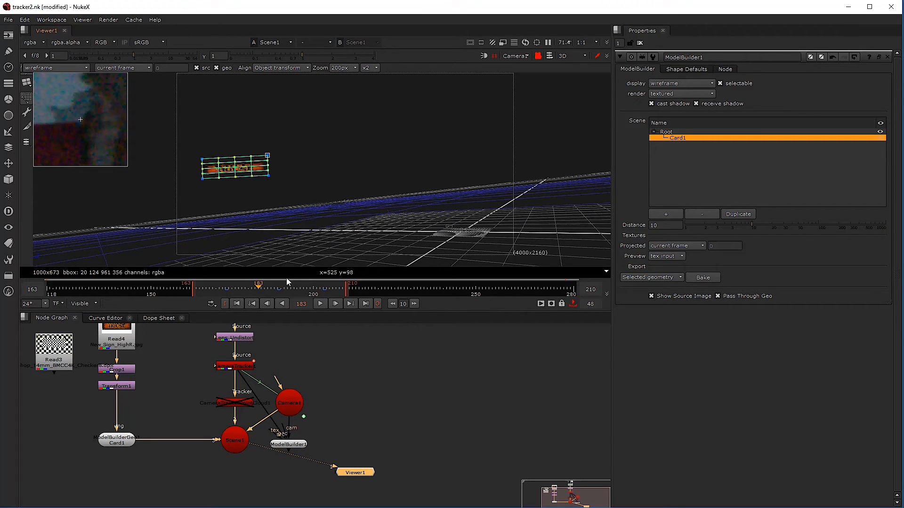
# Enable reformat and turn off black outside in Crop1 so the sign fills the card.
pyautogui.click(244, 199)
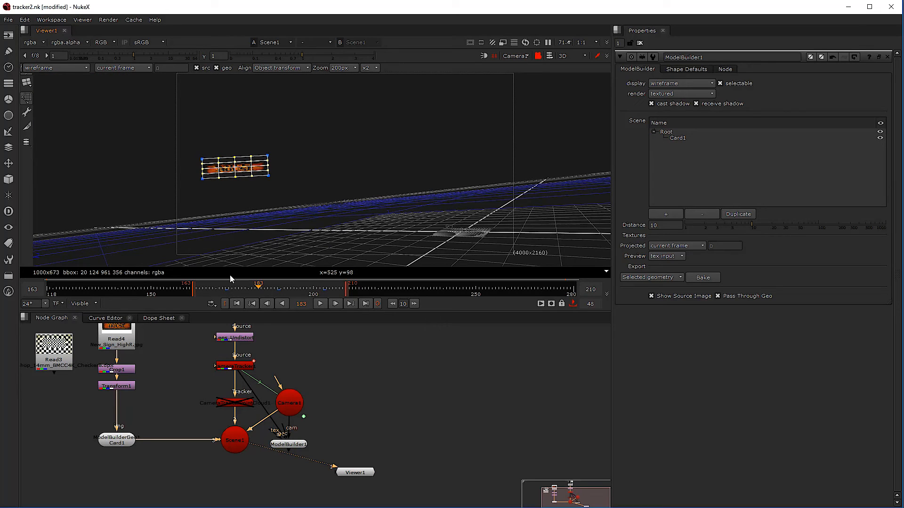
pyautogui.doubleClick(125, 372)
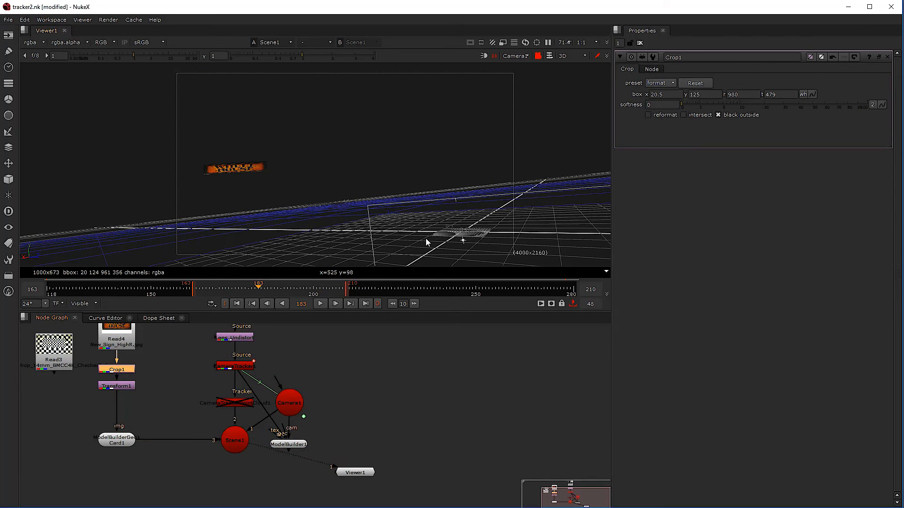
pyautogui.click(648, 115)
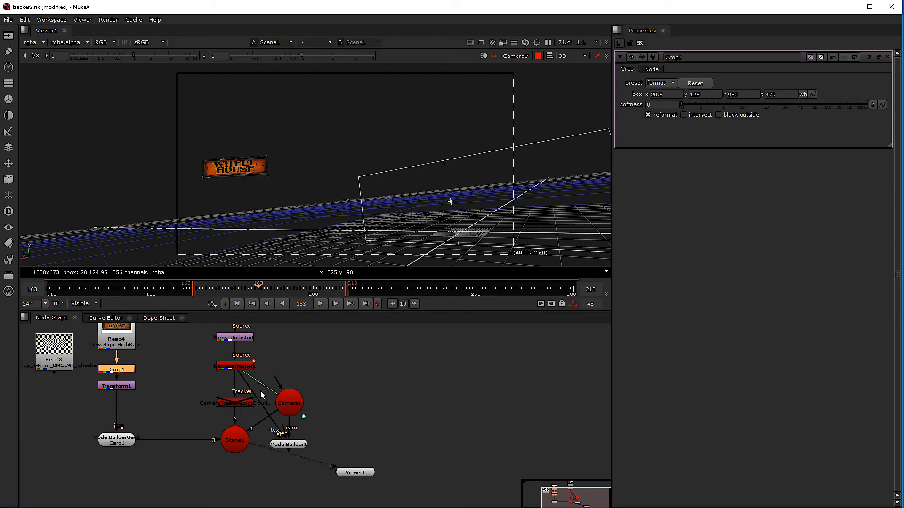
# Add a ScanlineRender node below Scene1, connecting Camera1 to its camera input and Scene1 to its object/scene input.
pyautogui.click(202, 451)
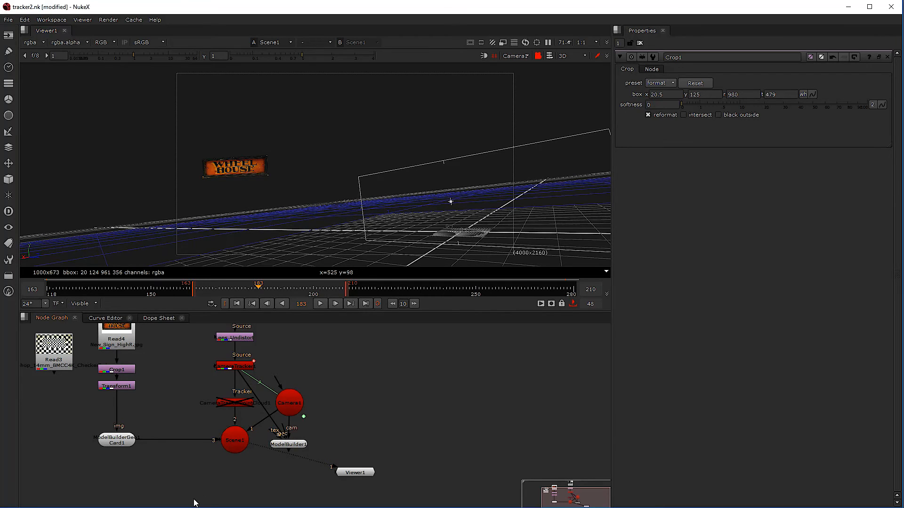
pyautogui.press('Tab')
pyautogui.write('scal')
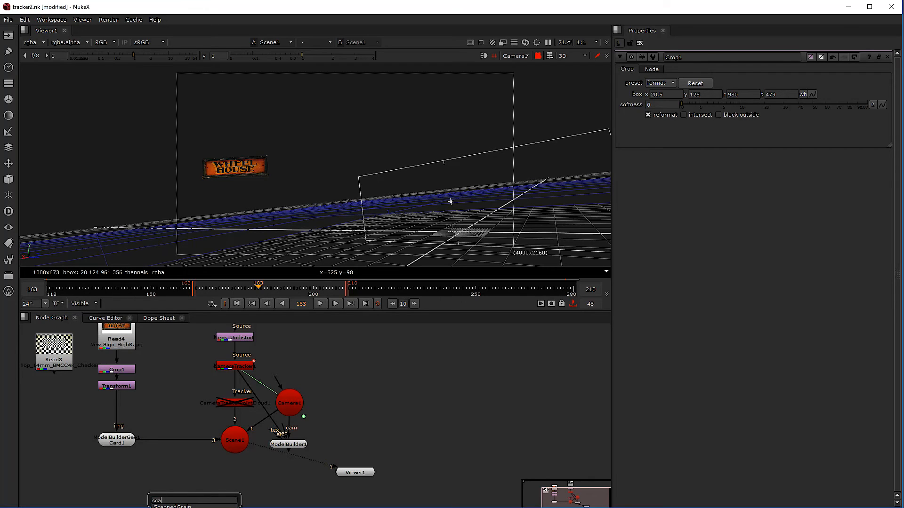
pyautogui.write('nl')
pyautogui.press('Return')
pyautogui.moveTo(187, 502); pyautogui.dragTo(203, 433)
pyautogui.scroll(2, 202, 432)
pyautogui.moveTo(257, 449); pyautogui.dragTo(309, 357)
pyautogui.scroll(-1, 235, 458)
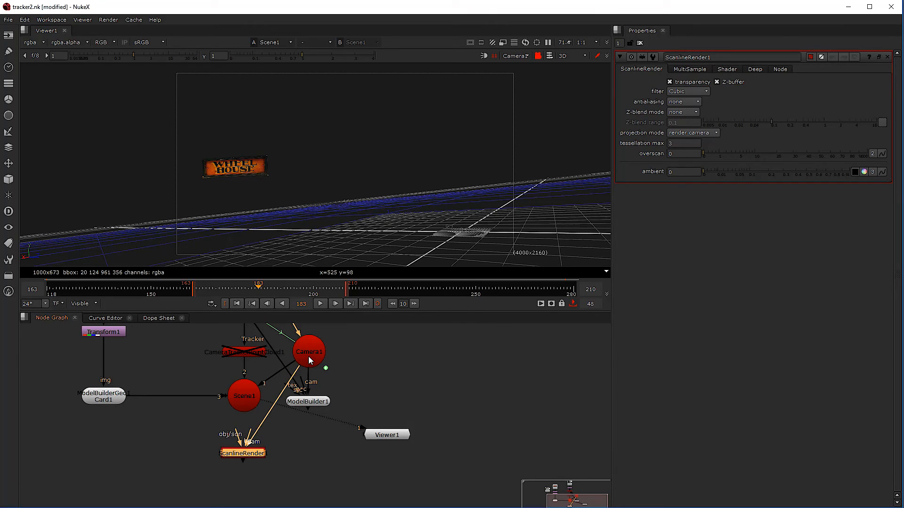
pyautogui.moveTo(249, 453); pyautogui.dragTo(244, 404)
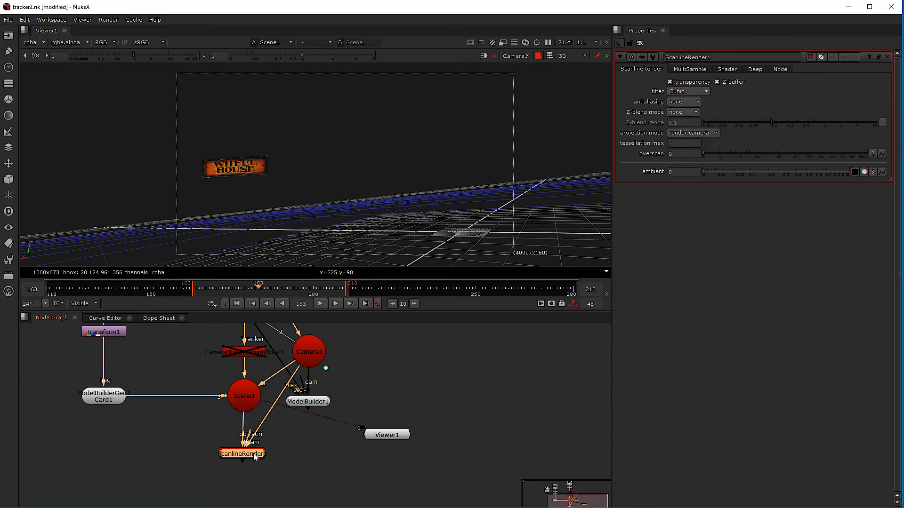
# View the ScanlineRender output in 2D and compare the rendered sign's alpha channel with its colour image.
pyautogui.press('1')
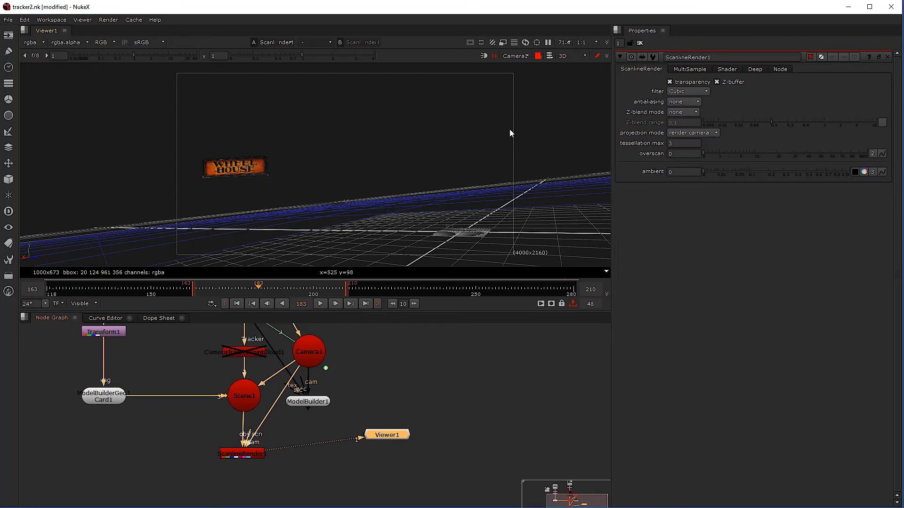
pyautogui.click(577, 56)
pyautogui.click(577, 64)
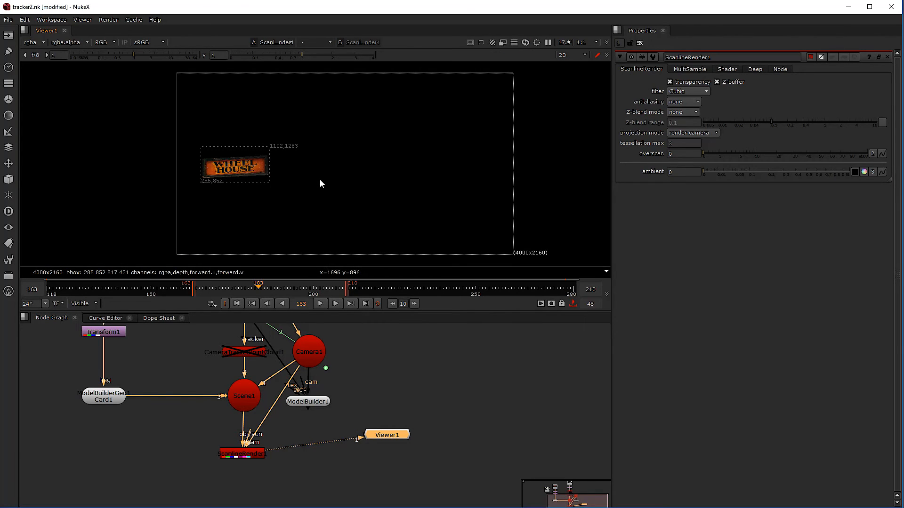
pyautogui.press('a')
pyautogui.press('a')
pyautogui.press('a')
pyautogui.scroll(5, 218, 162)
pyautogui.press('a')
pyautogui.scroll(-3, 250, 185)
pyautogui.moveTo(224, 288); pyautogui.dragTo(258, 293)
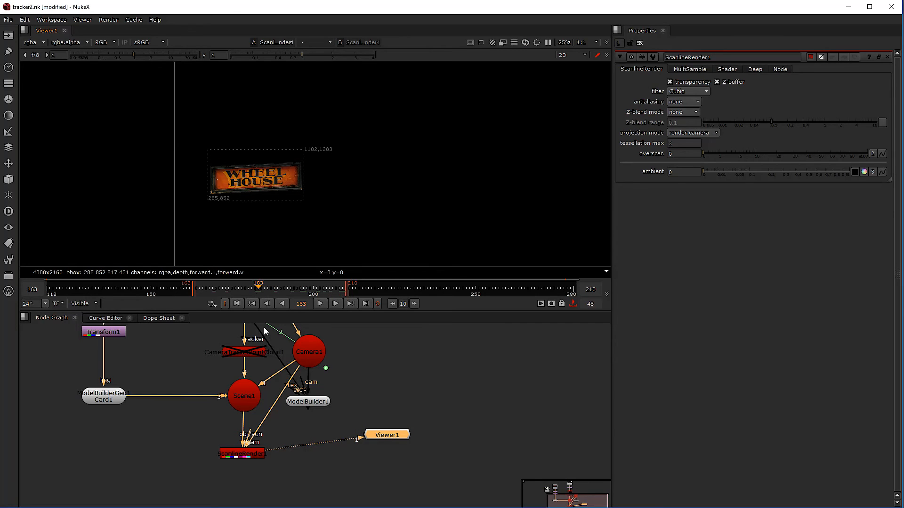
# Set ScanlineRender1's motion blur to 3 samples, shutter 0.46 and a centred shutter offset, and check the sign's alpha.
pyautogui.click(242, 454)
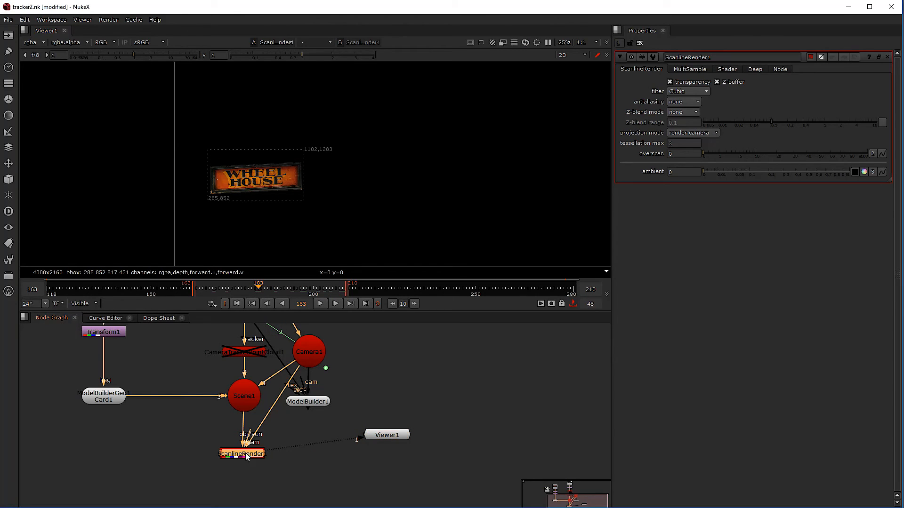
pyautogui.click(685, 70)
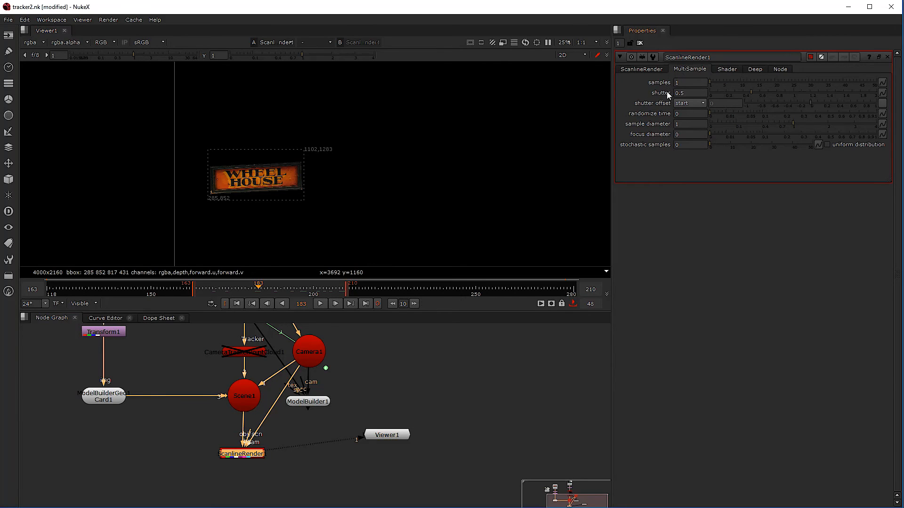
pyautogui.scroll(5, 250, 180)
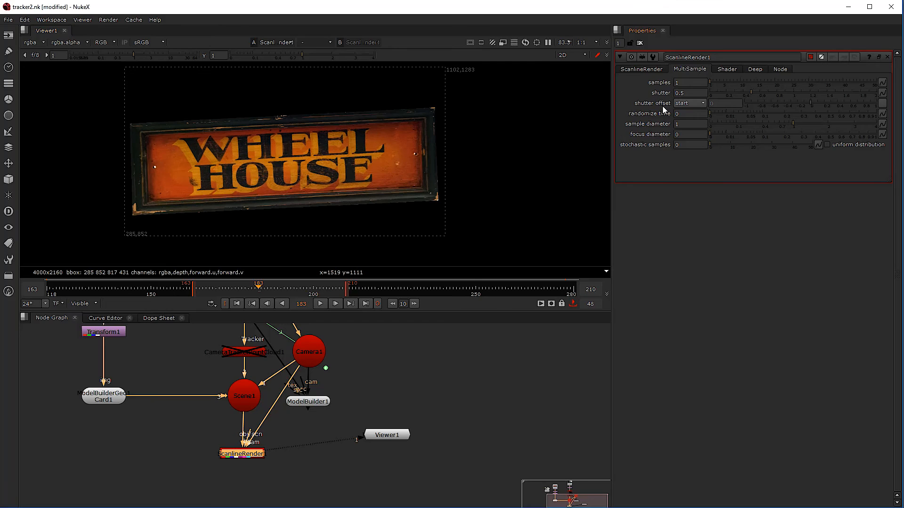
pyautogui.moveTo(710, 82)
pyautogui.mouseDown()
pyautogui.moveTo(721, 83)
pyautogui.moveTo(698, 82)
pyautogui.moveTo(716, 82)
pyautogui.mouseUp()
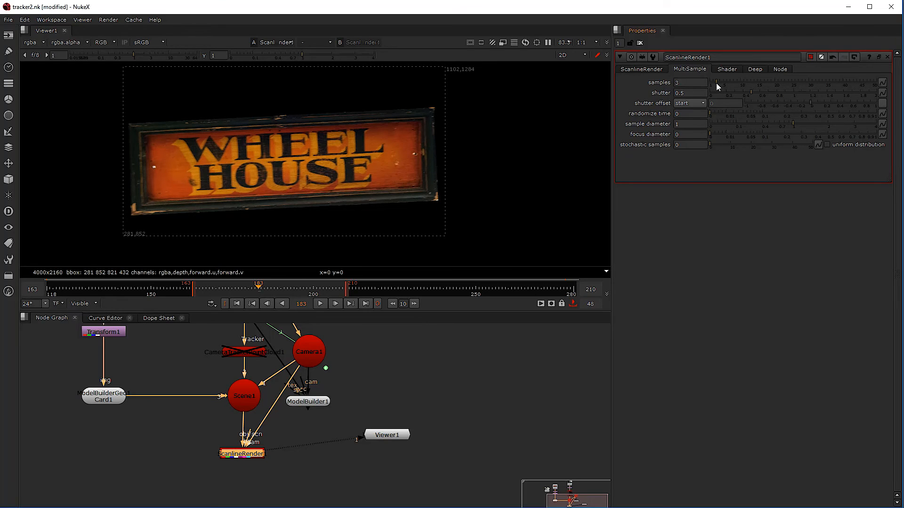
pyautogui.moveTo(753, 91)
pyautogui.mouseDown()
pyautogui.moveTo(791, 90)
pyautogui.moveTo(748, 92)
pyautogui.mouseUp()
pyautogui.click(691, 95)
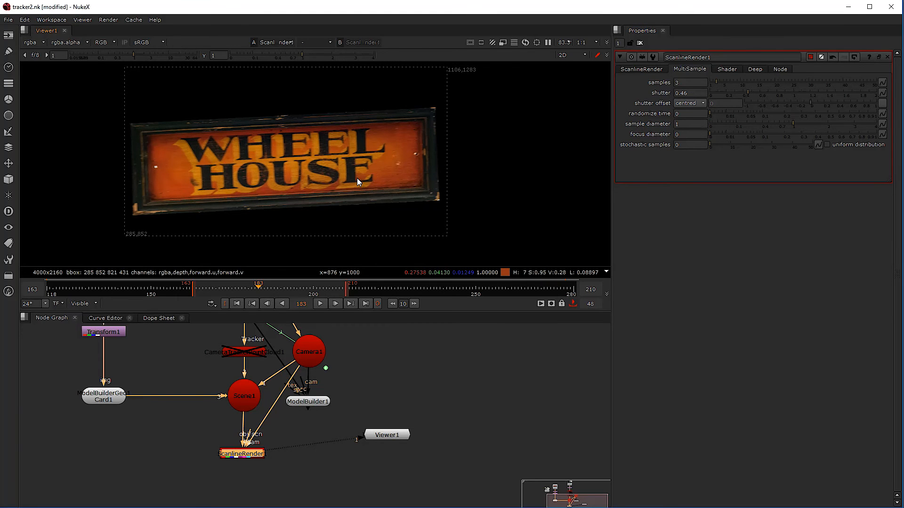
pyautogui.press('a')
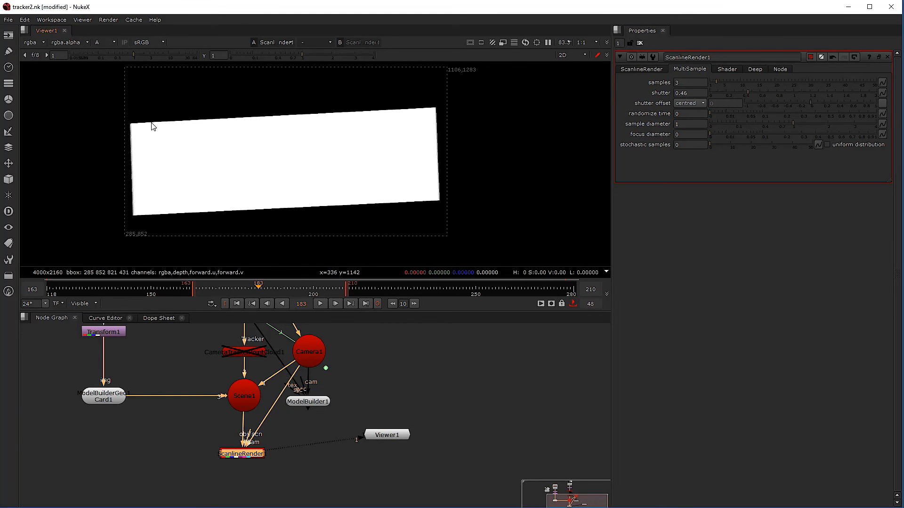
pyautogui.press('a')
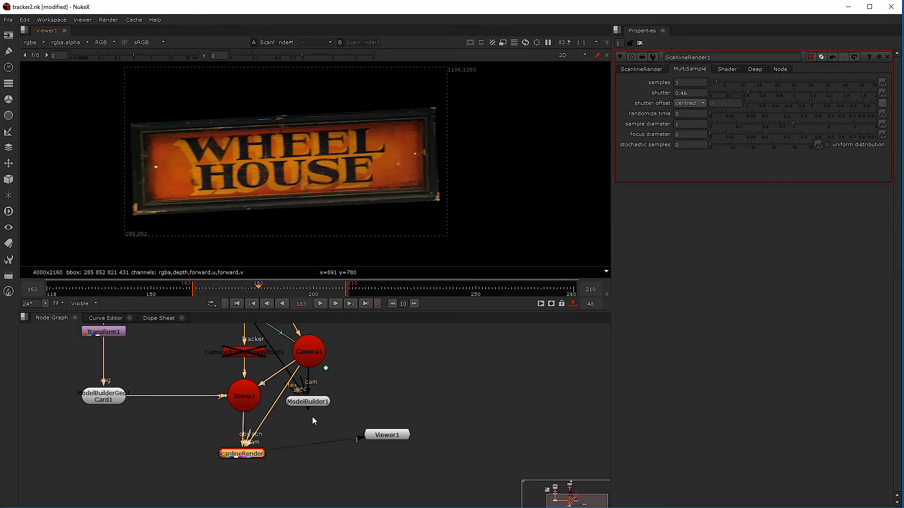
# Add an EdgeBlur node fed by ScanlineRender1, place it directly below the render node and view its output.
pyautogui.moveTo(380, 437); pyautogui.dragTo(362, 476)
pyautogui.click(318, 442)
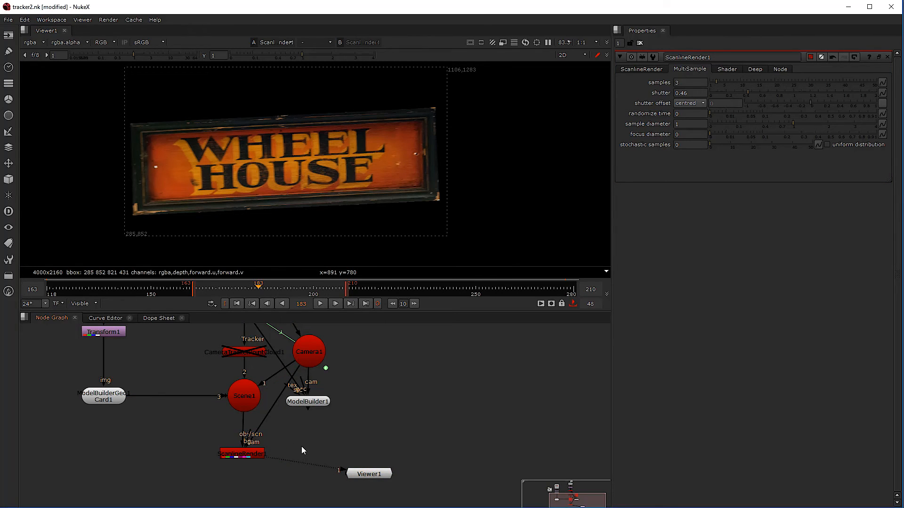
pyautogui.rightClick(301, 446)
pyautogui.press('Escape')
pyautogui.press('Tab')
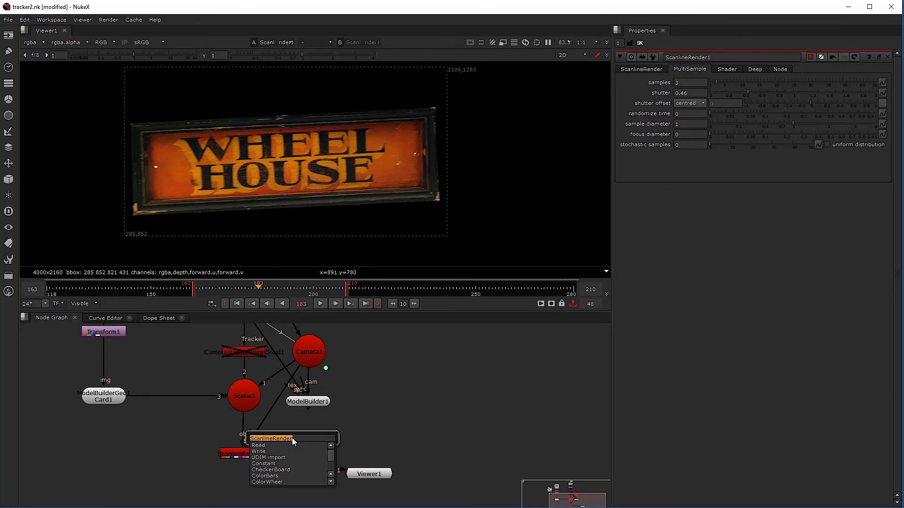
pyautogui.write('edge')
pyautogui.press('Return')
pyautogui.moveTo(275, 445); pyautogui.dragTo(314, 455)
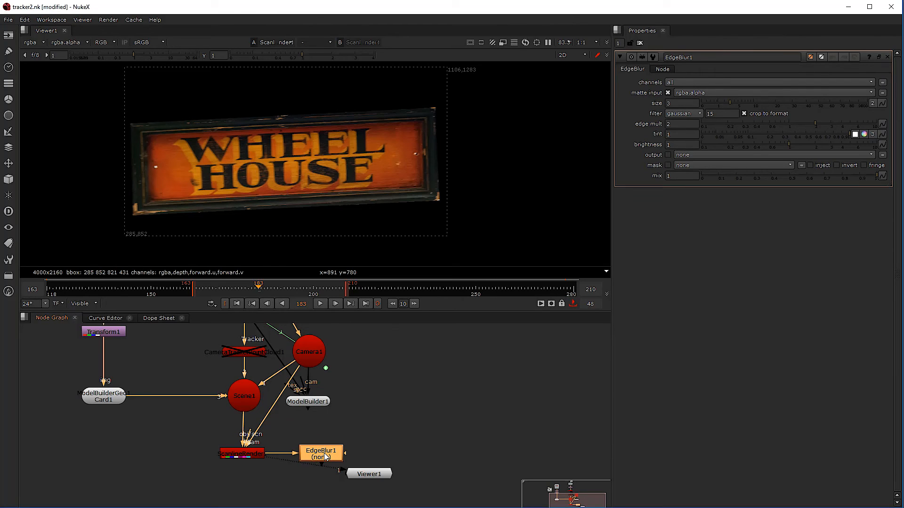
pyautogui.press('1')
pyautogui.moveTo(323, 452); pyautogui.dragTo(242, 488)
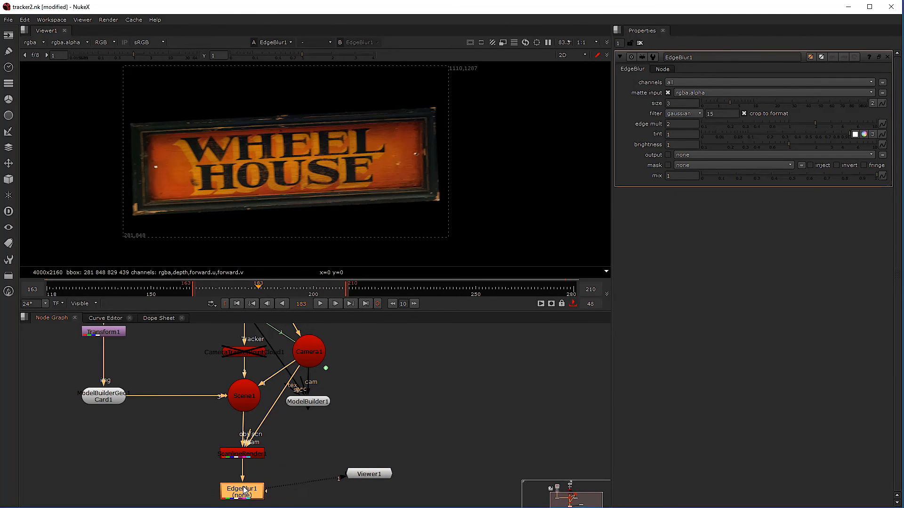
# Compare the edges of the sign's alpha with EdgeBlur1 disabled and enabled, and return to the colour image.
pyautogui.scroll(3, 442, 170)
pyautogui.scroll(3, 443, 169)
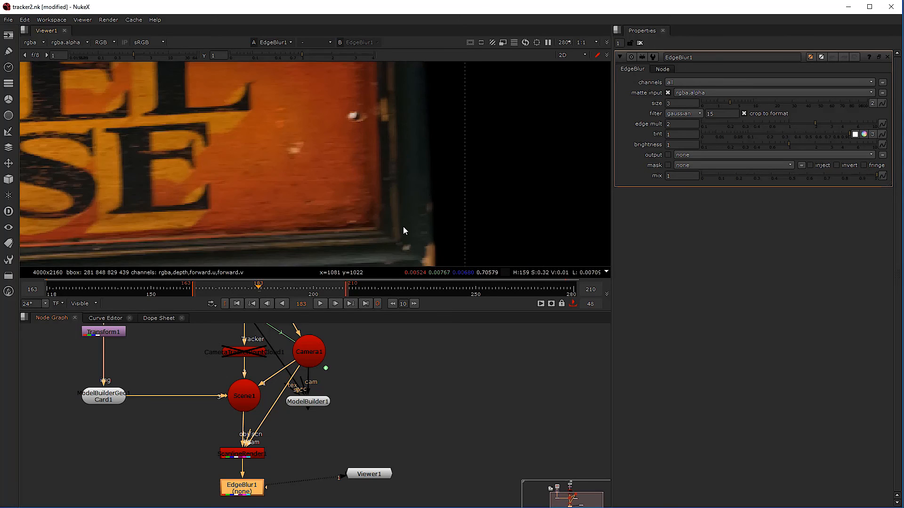
pyautogui.press('a')
pyautogui.press('d')
pyautogui.press('d')
pyautogui.press('d')
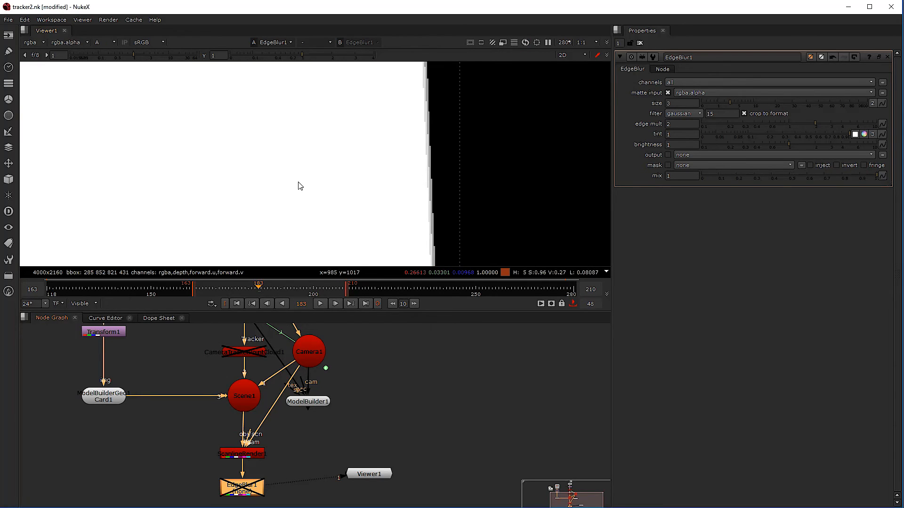
pyautogui.press('d')
pyautogui.scroll(-7, 299, 183)
pyautogui.press('d')
pyautogui.press('d')
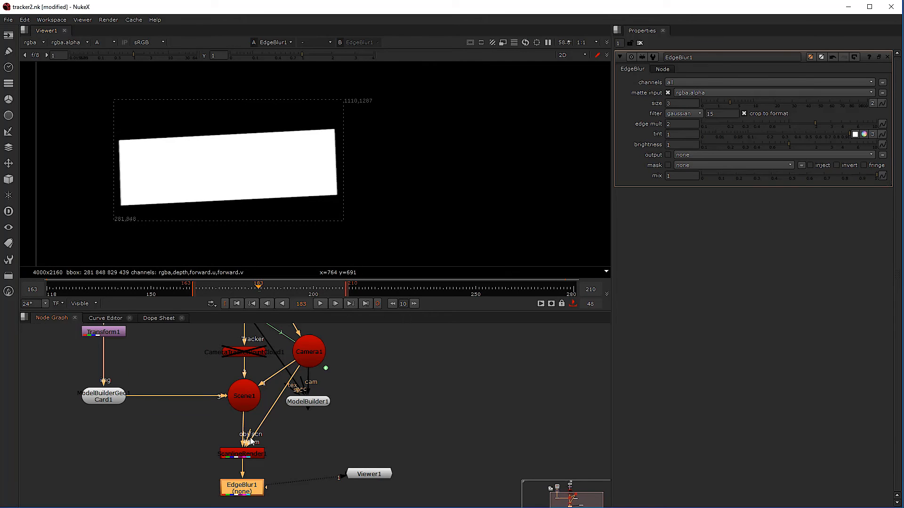
pyautogui.scroll(-1, 250, 406)
pyautogui.press('a')
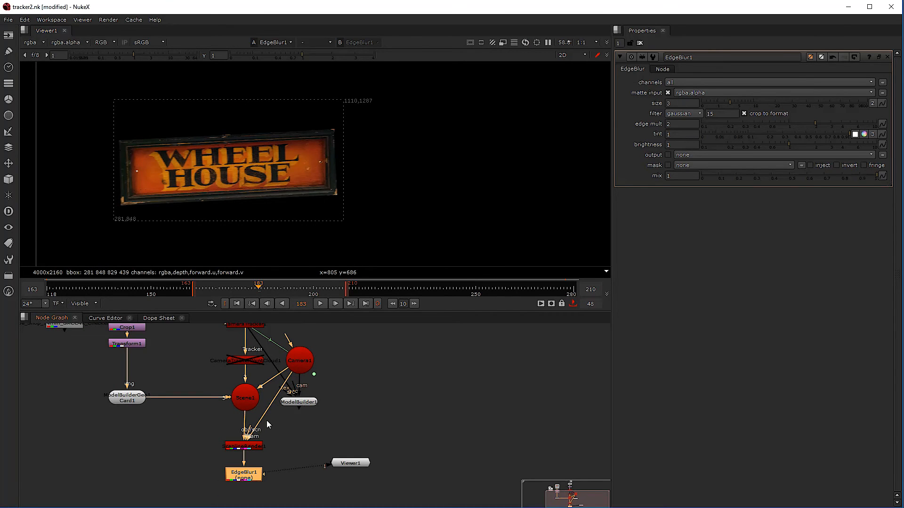
# Add a Merge node set to over that combines EdgeBlur1's sign with the undistorted footage from the lens distortion node.
pyautogui.moveTo(243, 475); pyautogui.dragTo(243, 475)
pyautogui.moveTo(348, 467); pyautogui.dragTo(159, 476)
pyautogui.scroll(-3, 216, 406)
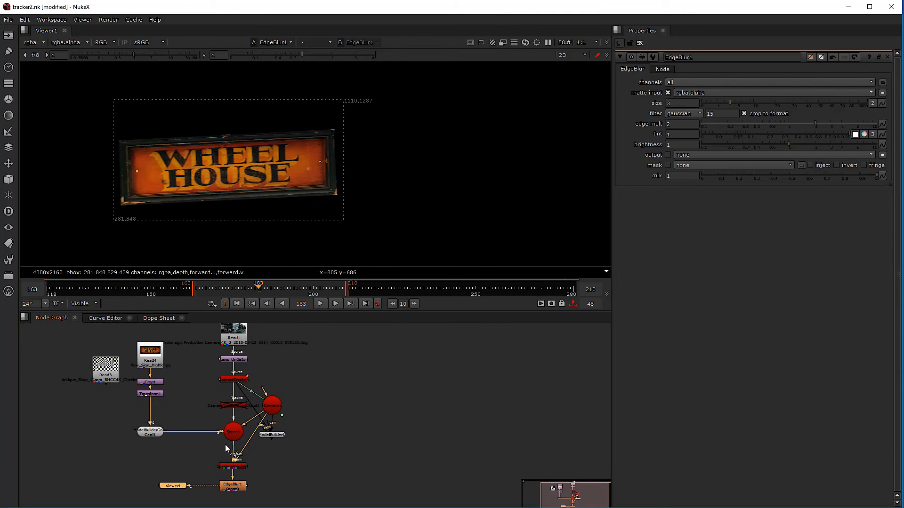
pyautogui.press('m')
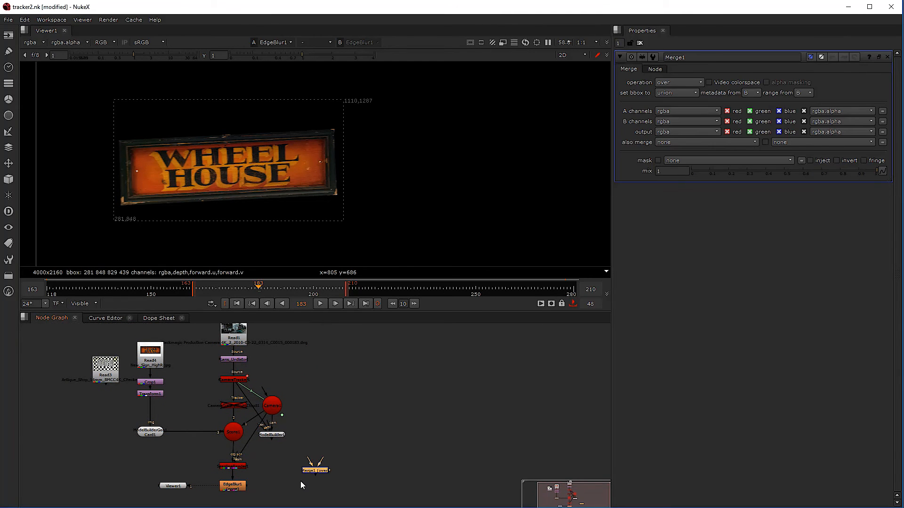
pyautogui.click(314, 483)
pyautogui.scroll(2, 314, 483)
pyautogui.moveTo(324, 474); pyautogui.dragTo(209, 487)
pyautogui.moveTo(337, 478); pyautogui.dragTo(207, 346)
pyautogui.scroll(-1, 291, 435)
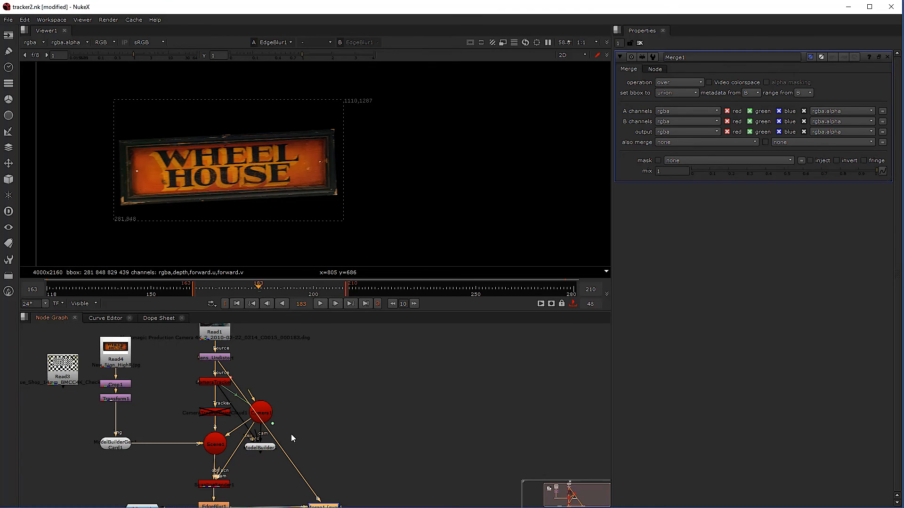
# Add a dot to the pipe between the lens distortion node and Merge1, placing it level with that node and directly above the merge.
pyautogui.moveTo(271, 435); pyautogui.dragTo(324, 362)
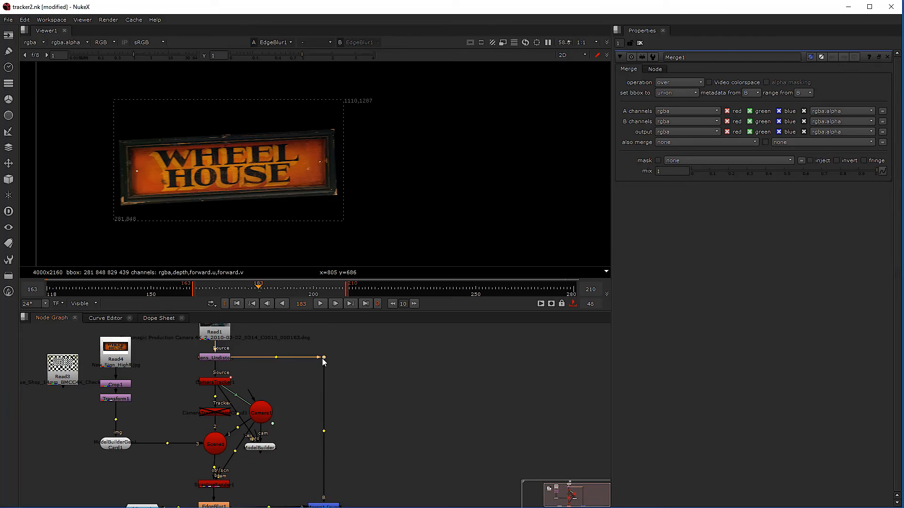
pyautogui.scroll(-2, 312, 459)
pyautogui.moveTo(299, 453); pyautogui.dragTo(312, 441)
pyautogui.scroll(1, 312, 439)
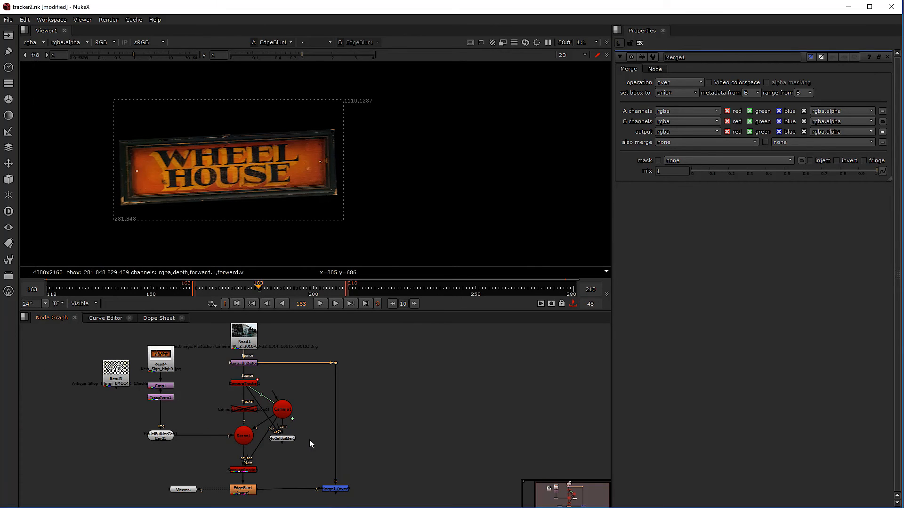
pyautogui.moveTo(309, 478); pyautogui.dragTo(318, 465)
# View Merge1's output and check how the sign sits on the footage at several frames, including 176, 185 and 189.
pyautogui.press('1')
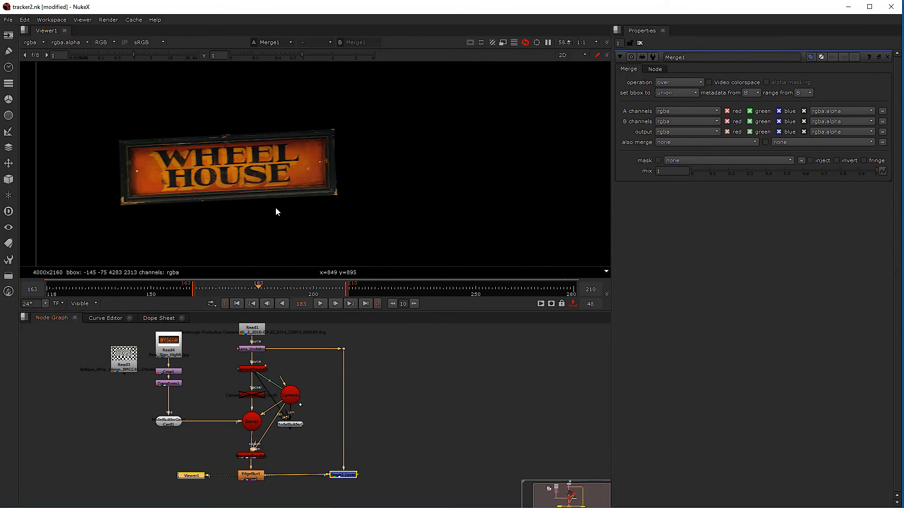
pyautogui.scroll(-1, 308, 184)
pyautogui.scroll(-2, 311, 174)
pyautogui.click(277, 289)
pyautogui.scroll(-2, 332, 178)
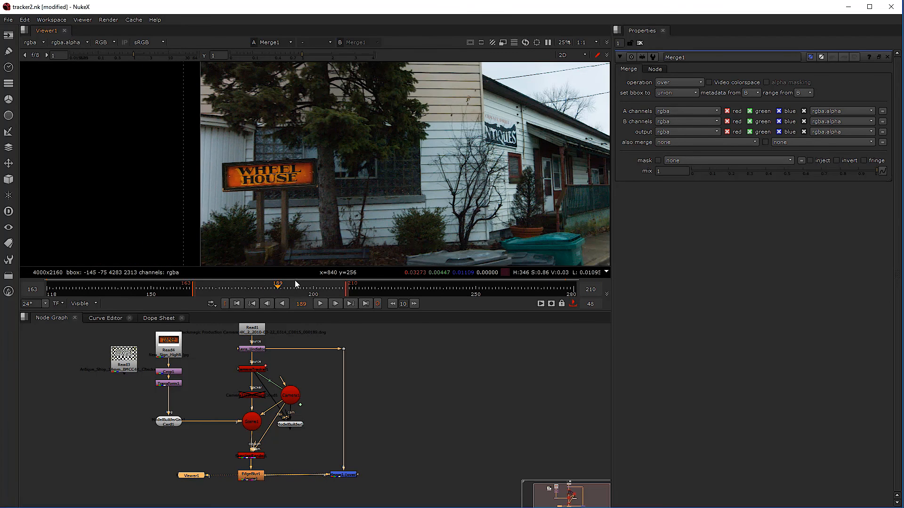
pyautogui.click(258, 288)
pyautogui.moveTo(258, 286); pyautogui.dragTo(236, 288)
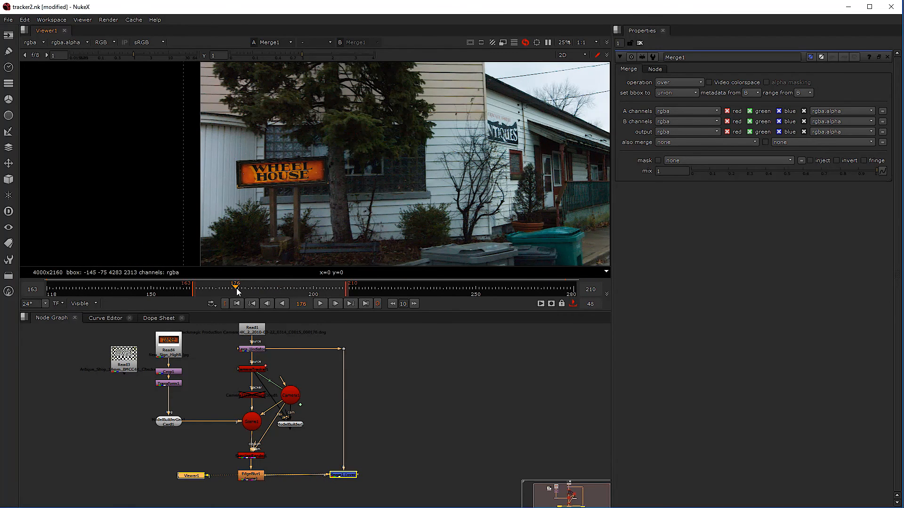
pyautogui.click(265, 288)
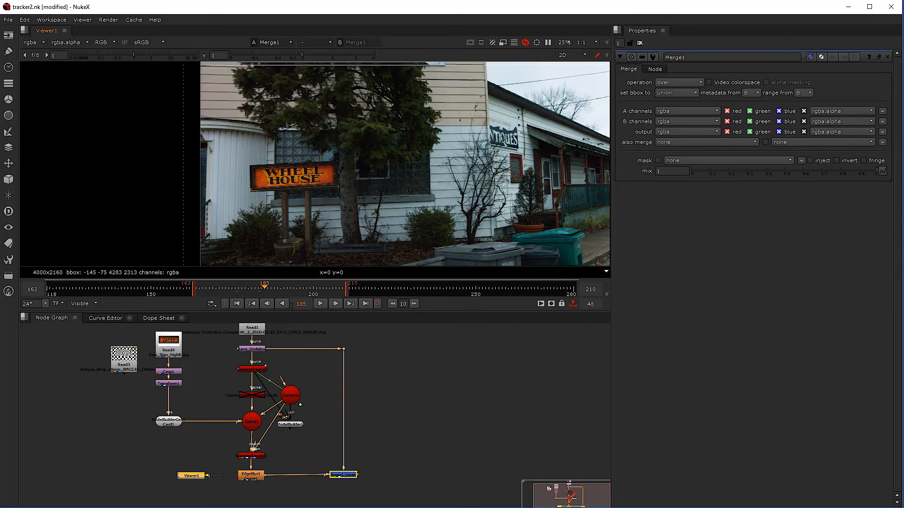
pyautogui.scroll(2, 265, 481)
pyautogui.scroll(-2, 268, 424)
# Move the Read4 sign image higher to open up space above Crop1.
pyautogui.moveTo(264, 331); pyautogui.dragTo(262, 420)
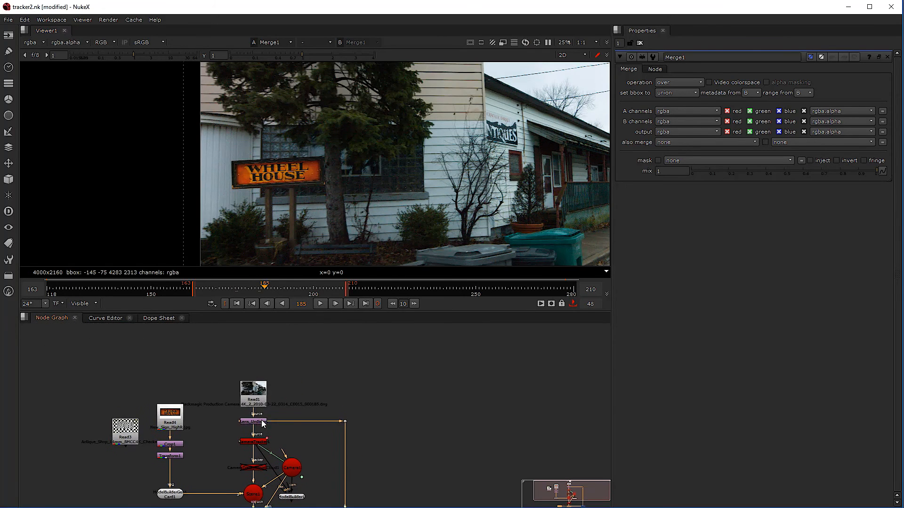
pyautogui.scroll(3, 260, 394)
pyautogui.click(254, 397)
pyautogui.moveTo(204, 419); pyautogui.dragTo(292, 378)
pyautogui.moveTo(195, 393); pyautogui.dragTo(195, 331)
# Insert a Saturation node between Read4 and Crop1 and set its saturation to 0.25.
pyautogui.click(230, 409)
pyautogui.press('Tab')
pyautogui.write('sat')
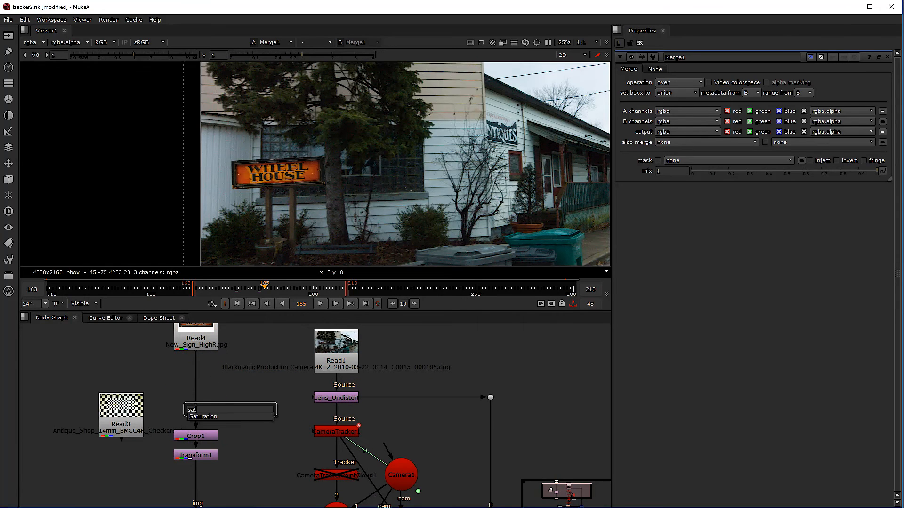
pyautogui.press('Return')
pyautogui.moveTo(234, 411); pyautogui.dragTo(200, 371)
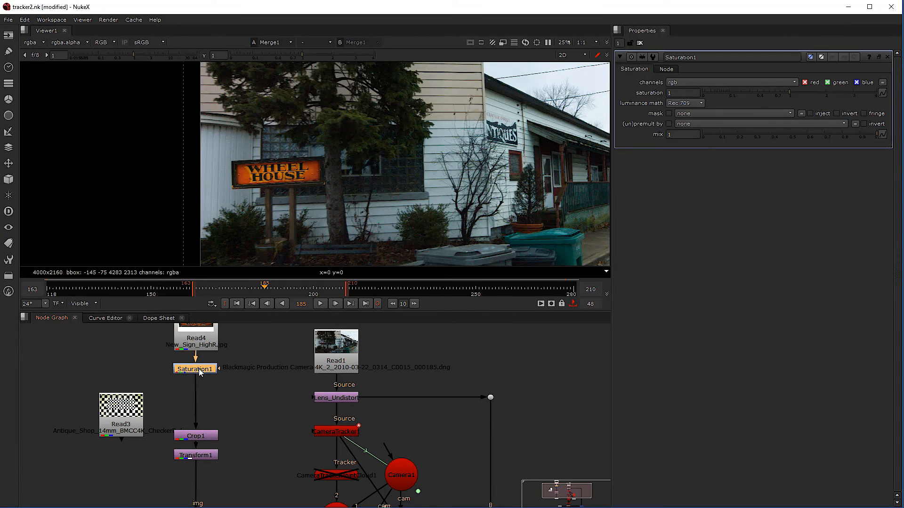
pyautogui.scroll(1, 279, 173)
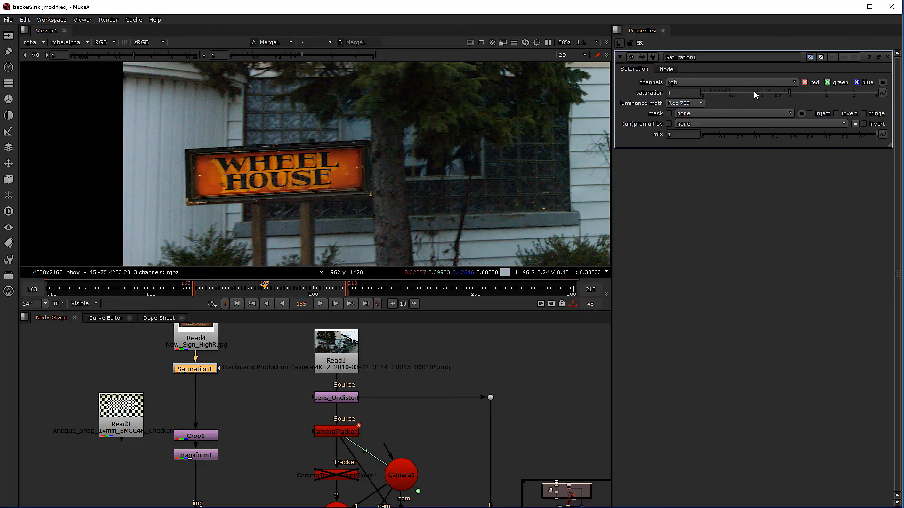
pyautogui.moveTo(753, 92)
pyautogui.mouseDown()
pyautogui.moveTo(761, 90)
pyautogui.moveTo(745, 92)
pyautogui.mouseUp()
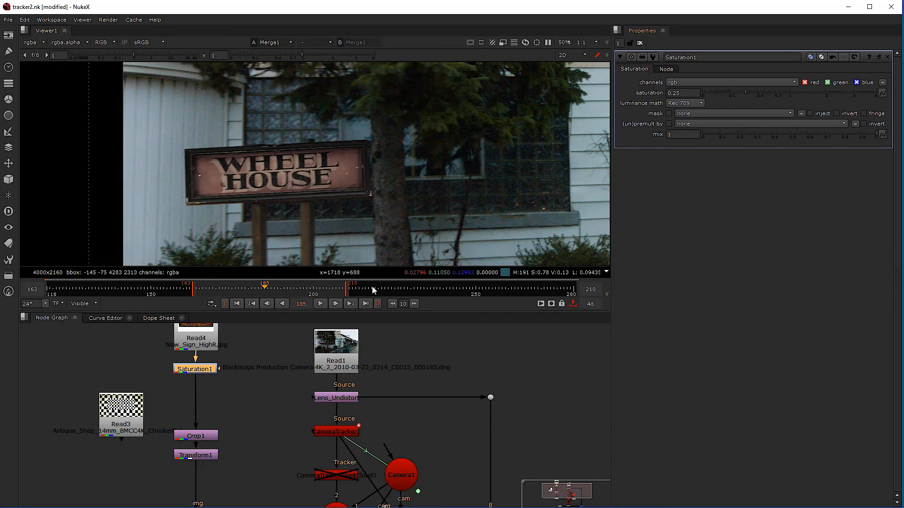
# Insert a Grade node between Saturation1 and Crop1.
pyautogui.click(184, 391)
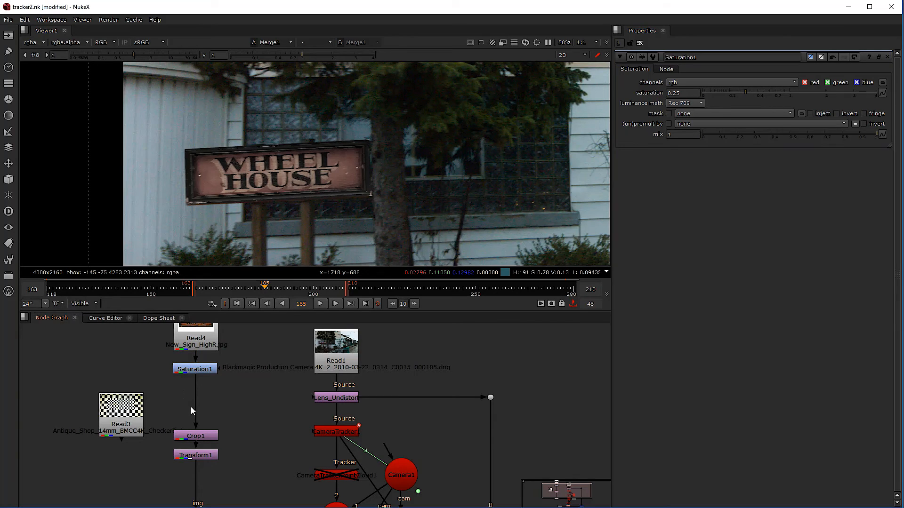
pyautogui.press('g')
pyautogui.moveTo(184, 400); pyautogui.dragTo(201, 398)
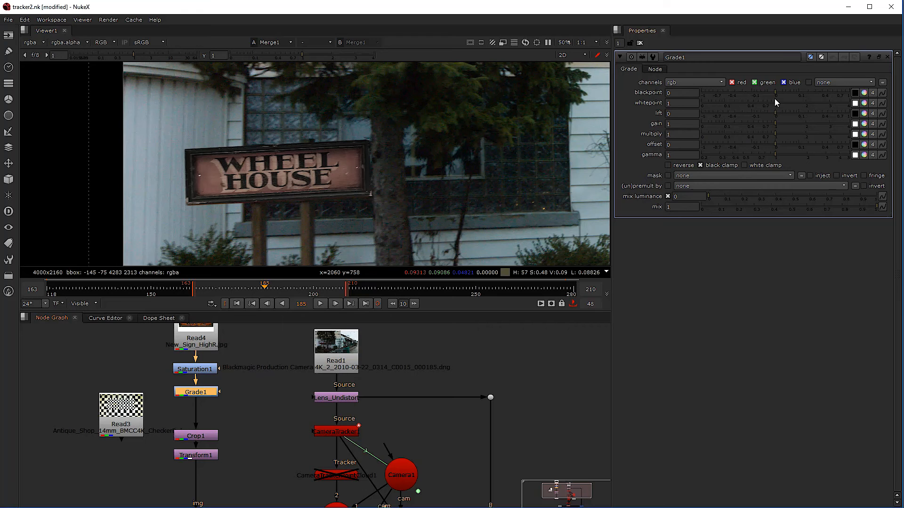
# Compare the sign's luminance with the plate at viewer gain 7.5, try a whitepoint of 0.96, and restore the normal colour view.
pyautogui.press('y')
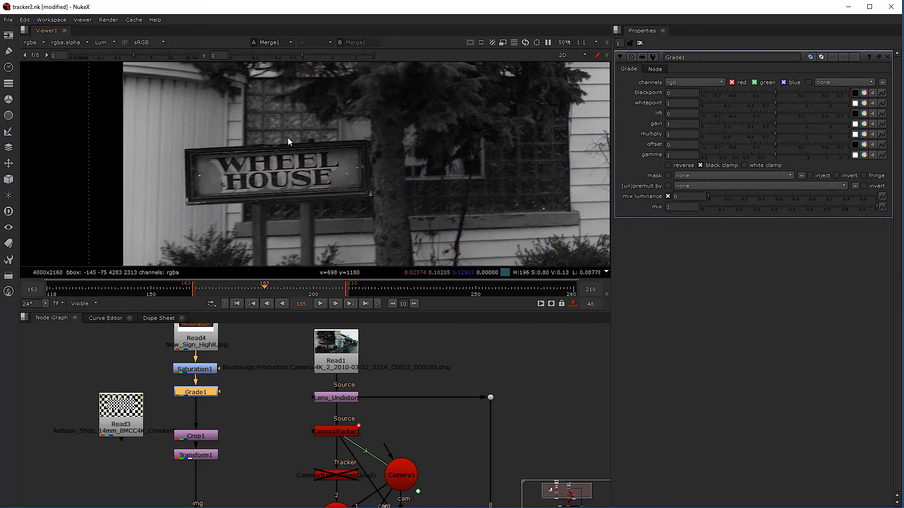
pyautogui.moveTo(303, 55)
pyautogui.mouseDown()
pyautogui.moveTo(346, 55)
pyautogui.moveTo(319, 55)
pyautogui.mouseUp()
pyautogui.click(204, 56)
pyautogui.moveTo(136, 55); pyautogui.dragTo(165, 57)
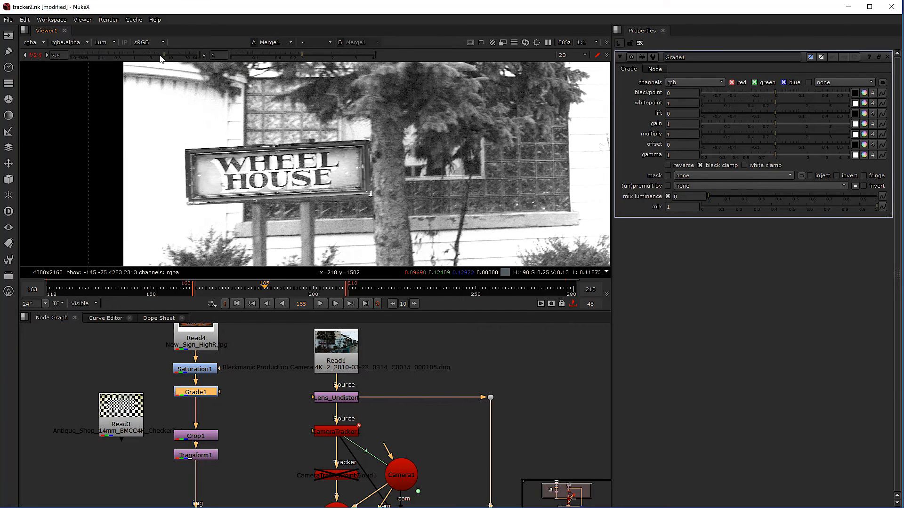
pyautogui.moveTo(164, 55); pyautogui.dragTo(165, 55)
pyautogui.moveTo(775, 102); pyautogui.dragTo(773, 103)
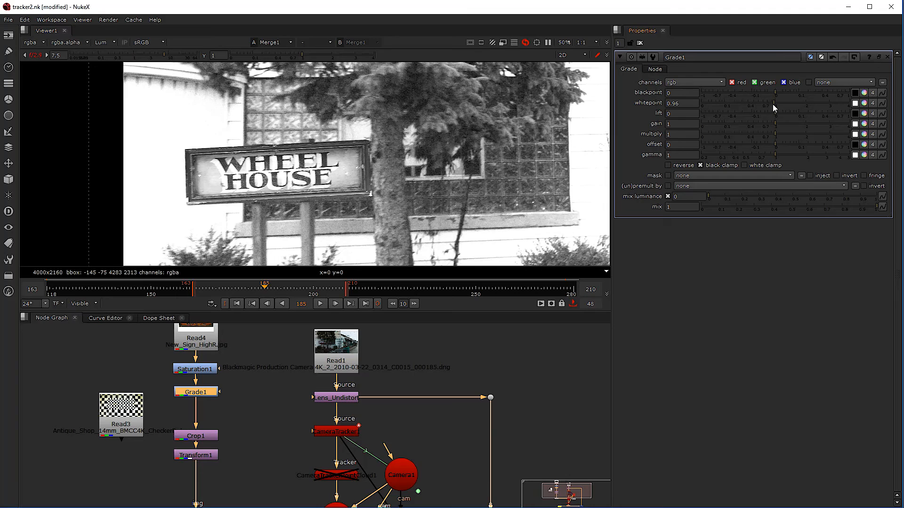
pyautogui.click(41, 55)
pyautogui.press('y')
# Set Grade1's blackpoint to -0.006, whitepoint to 0.8, gain to 0.84 and gamma to 0.94, and check the sign against the plate.
pyautogui.moveTo(772, 102); pyautogui.dragTo(778, 102)
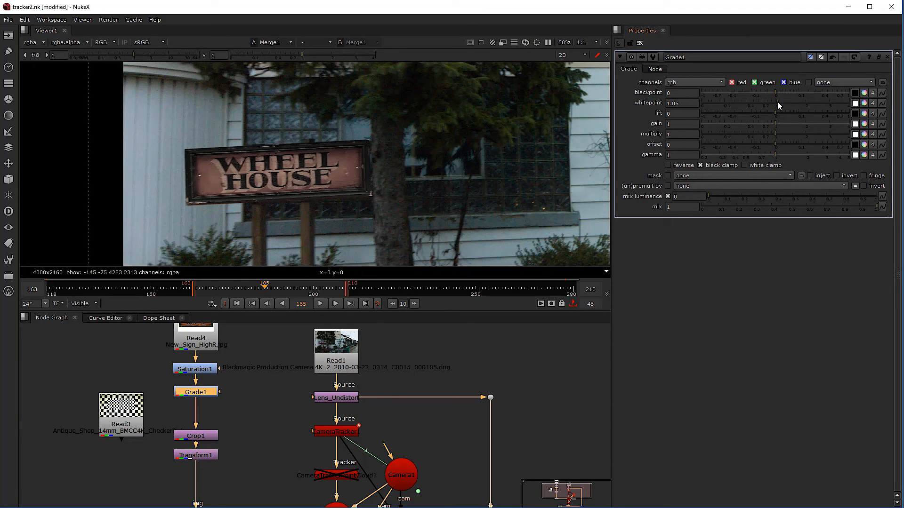
pyautogui.click(769, 103)
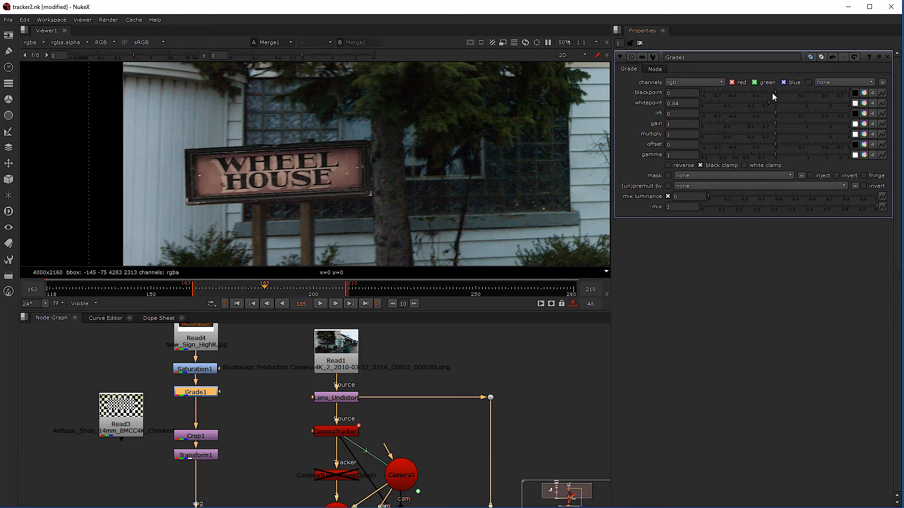
pyautogui.moveTo(773, 89); pyautogui.dragTo(769, 89)
pyautogui.moveTo(771, 100); pyautogui.dragTo(768, 101)
pyautogui.click(769, 152)
pyautogui.click(768, 122)
pyautogui.moveTo(764, 122); pyautogui.dragTo(769, 122)
pyautogui.scroll(-3, 355, 188)
pyautogui.scroll(-1, 361, 199)
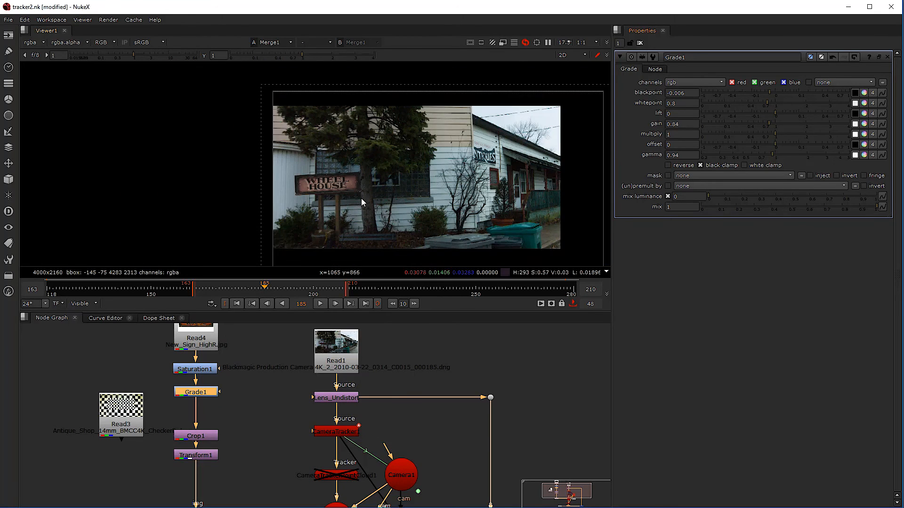
pyautogui.scroll(5, 359, 200)
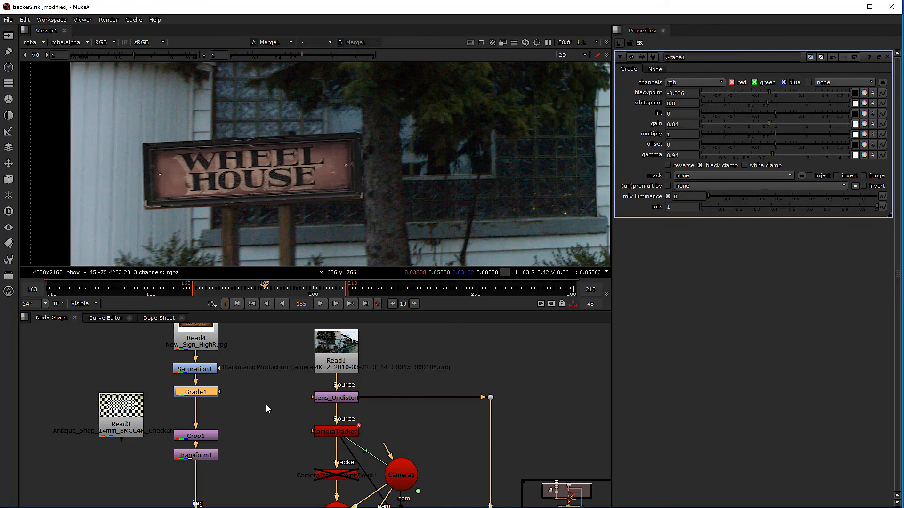
# Insert a Defocus node between Grade1 and Crop1, shifting the colour correction nodes up to make room.
pyautogui.click(217, 412)
pyautogui.press('Tab')
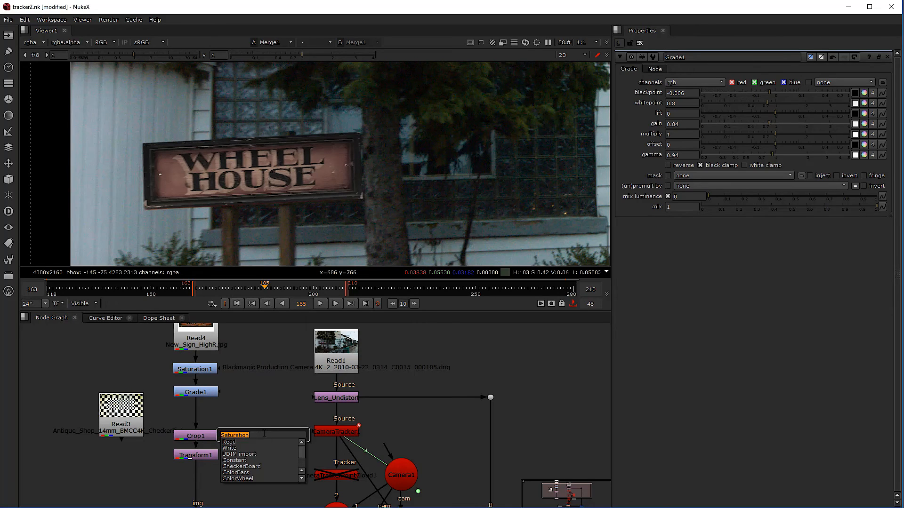
pyautogui.press('Escape')
pyautogui.press('Tab')
pyautogui.write('de')
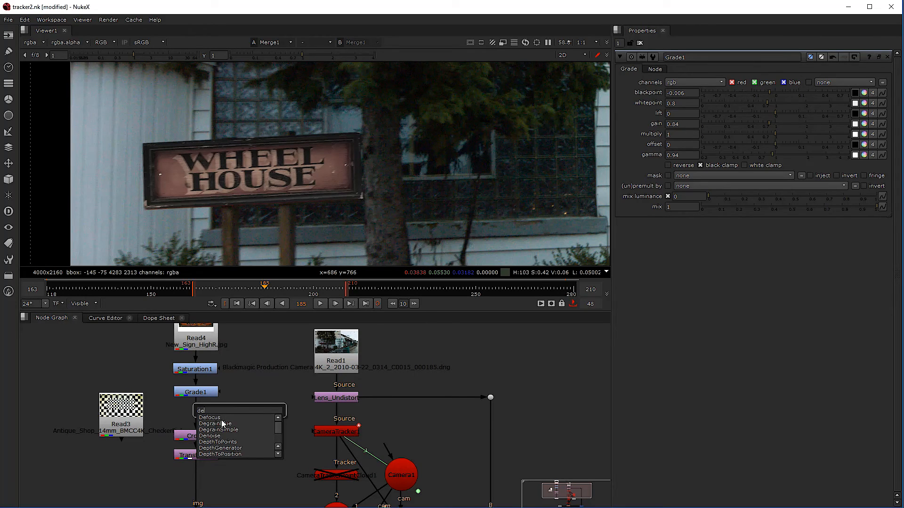
pyautogui.click(222, 417)
pyautogui.moveTo(247, 440); pyautogui.dragTo(179, 414)
pyautogui.moveTo(188, 369)
pyautogui.mouseDown()
pyautogui.moveTo(192, 391)
pyautogui.moveTo(193, 383)
pyautogui.mouseUp()
pyautogui.moveTo(196, 414); pyautogui.dragTo(196, 408)
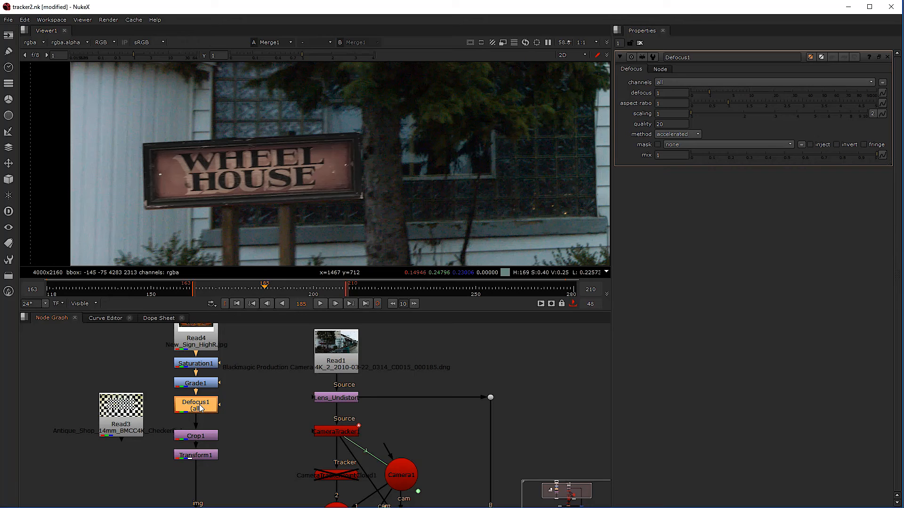
# Check the softness of the sign's lettering and move the Read4, Saturation1, Grade1 and Defocus1 nodes up to leave space above Crop1.
pyautogui.scroll(5, 262, 198)
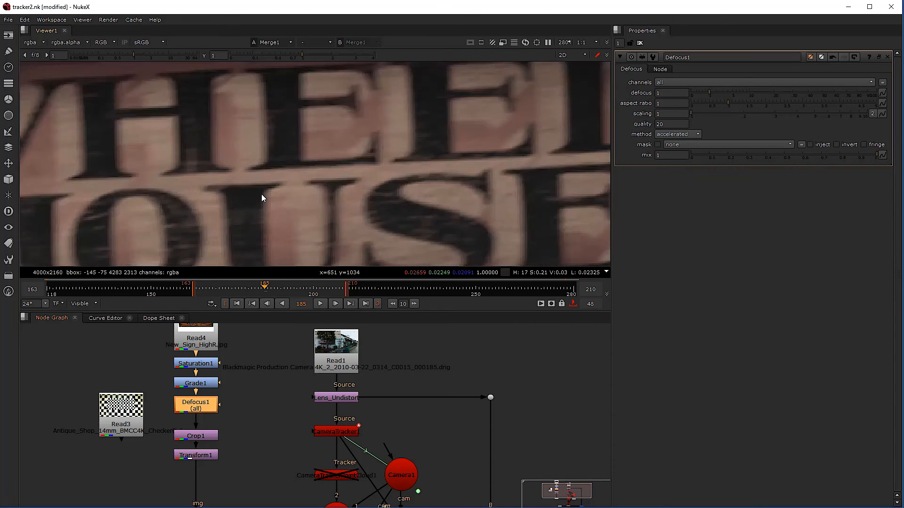
pyautogui.scroll(-8, 267, 200)
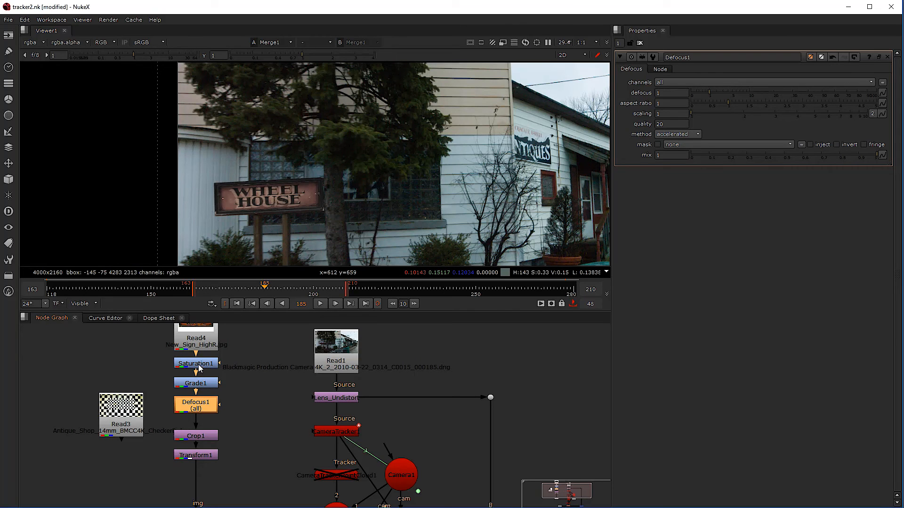
pyautogui.moveTo(199, 340); pyautogui.dragTo(199, 325)
pyautogui.moveTo(198, 365); pyautogui.dragTo(198, 355)
pyautogui.moveTo(197, 387); pyautogui.dragTo(197, 372)
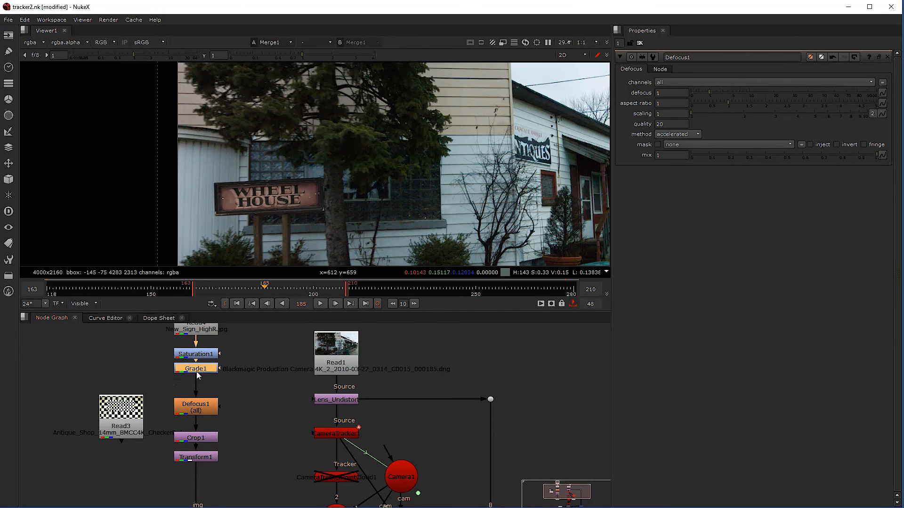
pyautogui.moveTo(195, 406); pyautogui.dragTo(195, 385)
# Examine the grain in the plate around the window by stepping one frame back and forward, and compare it with the sign.
pyautogui.scroll(8, 376, 221)
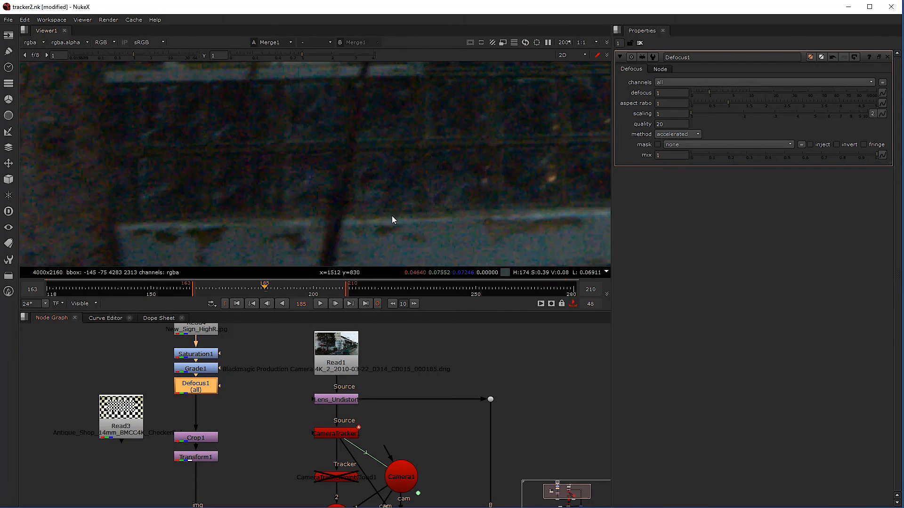
pyautogui.press('Left')
pyautogui.press('Right')
pyautogui.scroll(-4, 372, 247)
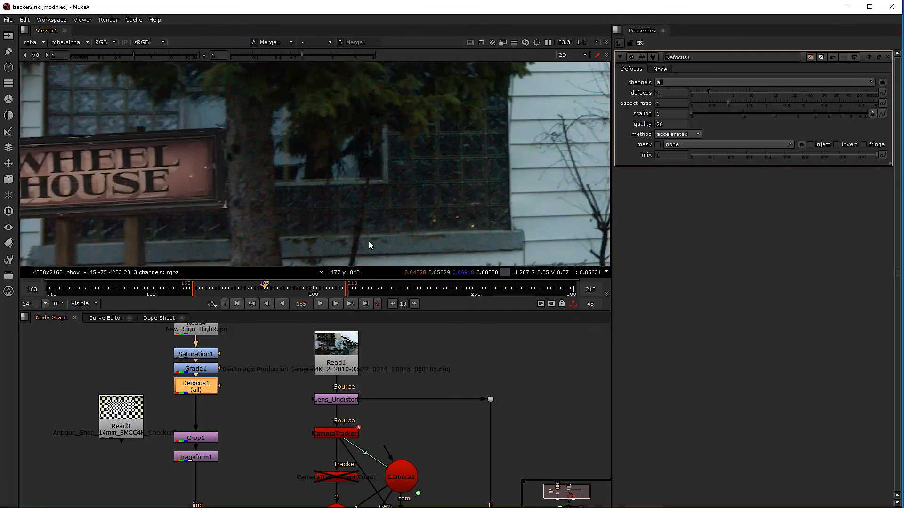
pyautogui.scroll(-4, 369, 241)
pyautogui.moveTo(234, 215); pyautogui.dragTo(306, 212)
pyautogui.scroll(3, 307, 213)
# Insert a Grain node between Defocus1 and Crop1, toggle it off and on, and line it up with the column.
pyautogui.click(216, 413)
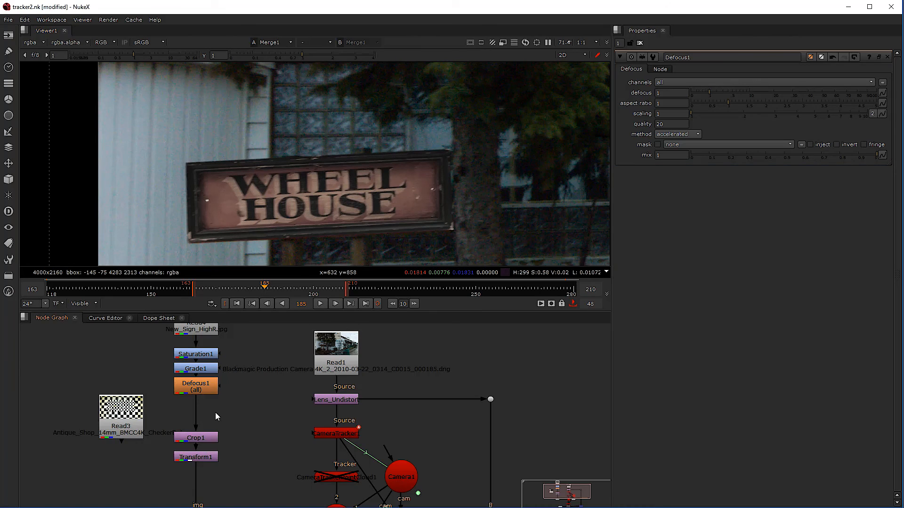
pyautogui.press('Tab')
pyautogui.write('gra')
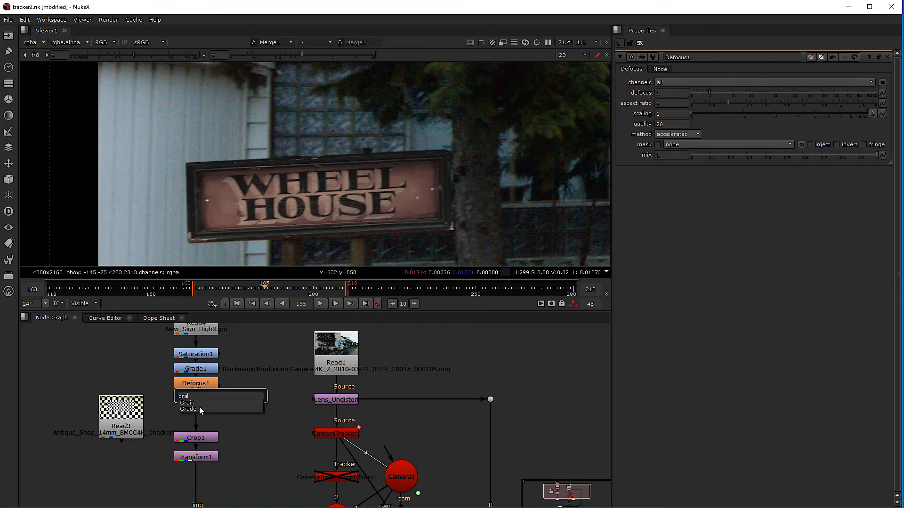
pyautogui.click(194, 403)
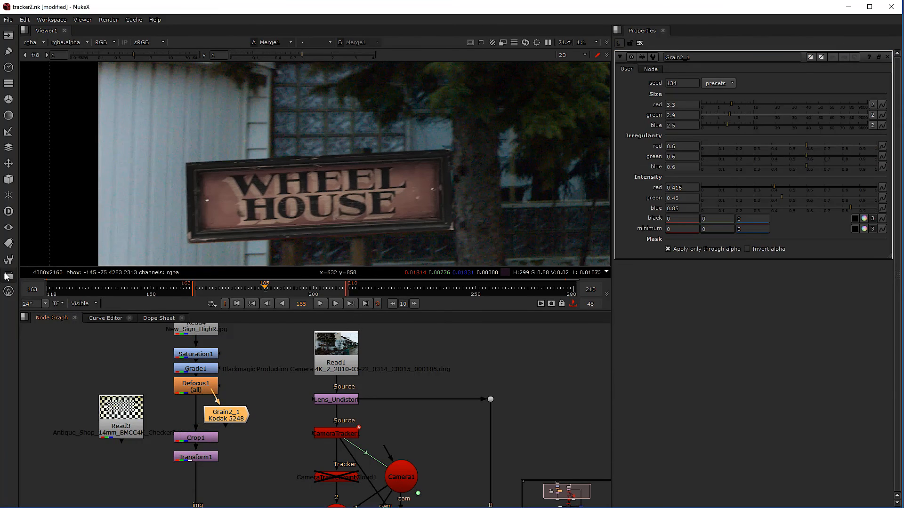
pyautogui.click(8, 291)
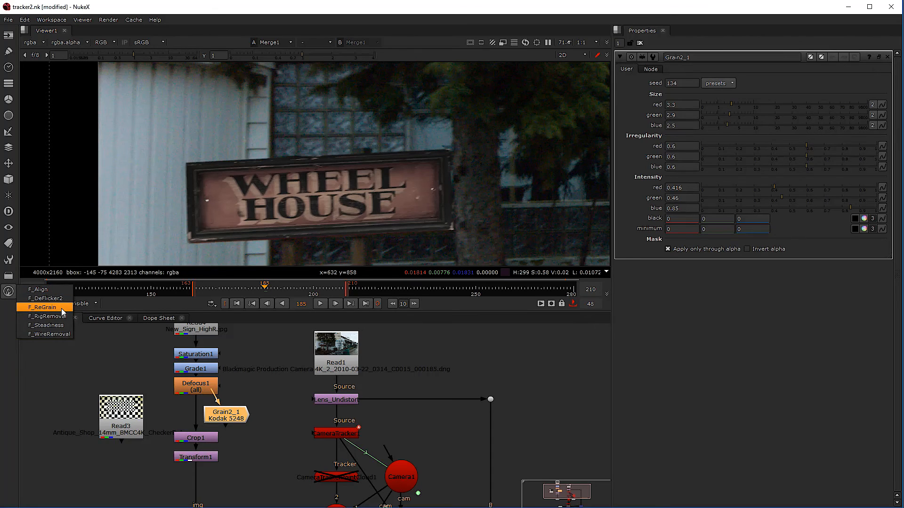
pyautogui.moveTo(232, 422)
pyautogui.mouseDown()
pyautogui.moveTo(197, 414)
pyautogui.moveTo(252, 419)
pyautogui.moveTo(237, 420)
pyautogui.mouseUp()
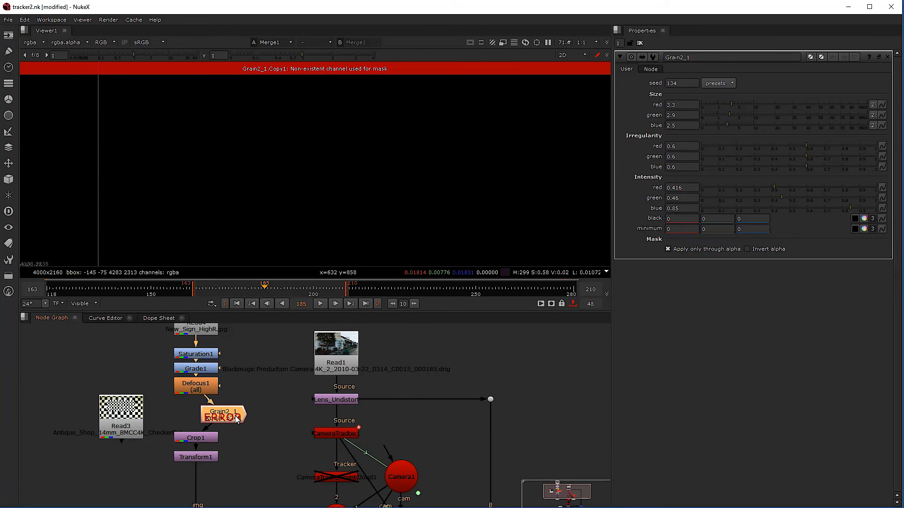
pyautogui.press('d')
pyautogui.press('d')
pyautogui.moveTo(225, 419); pyautogui.dragTo(197, 419)
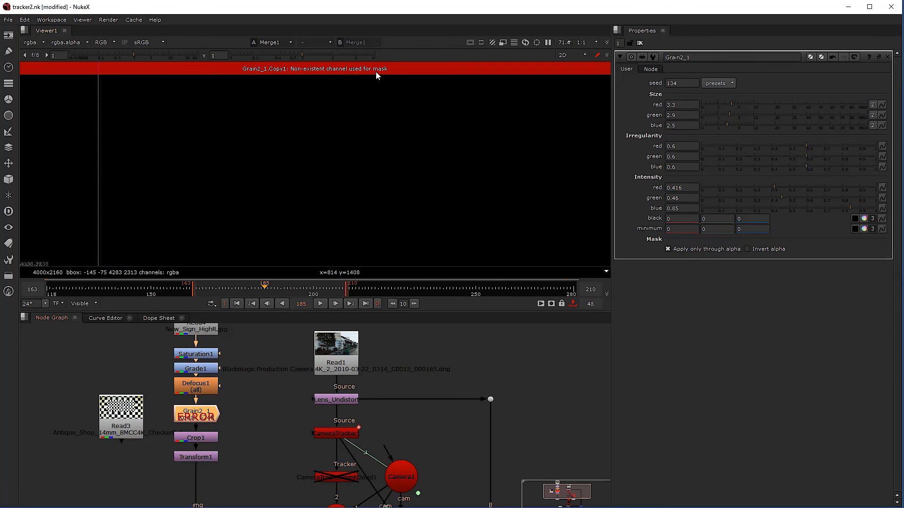
# Line up the Read4 sign image node directly above the Saturation1 column.
pyautogui.scroll(-3, 223, 380)
pyautogui.scroll(3, 225, 398)
pyautogui.click(212, 351)
pyautogui.moveTo(212, 351); pyautogui.dragTo(207, 361)
pyautogui.scroll(-2, 209, 362)
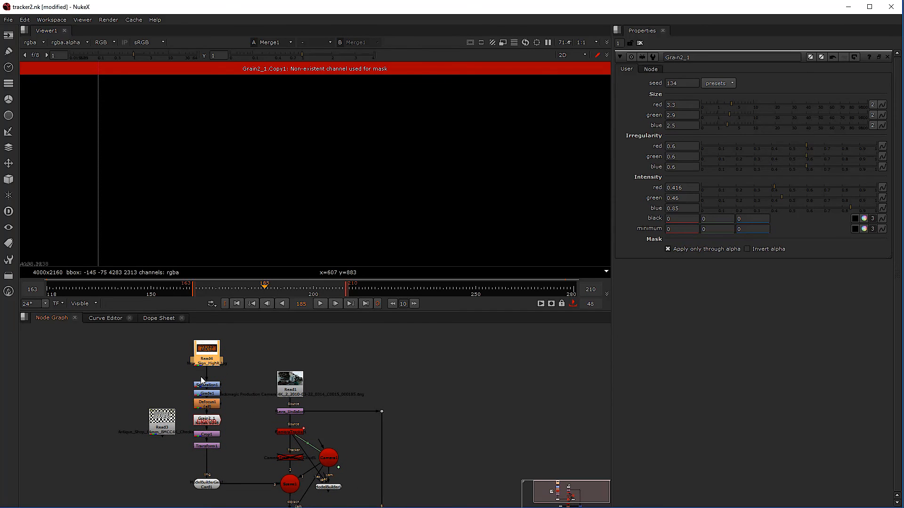
# Move the Grain2_1 node out of the sign column, insert it between EdgeBlur1 and Merge1, and view its output.
pyautogui.scroll(3, 208, 426)
pyautogui.click(206, 420)
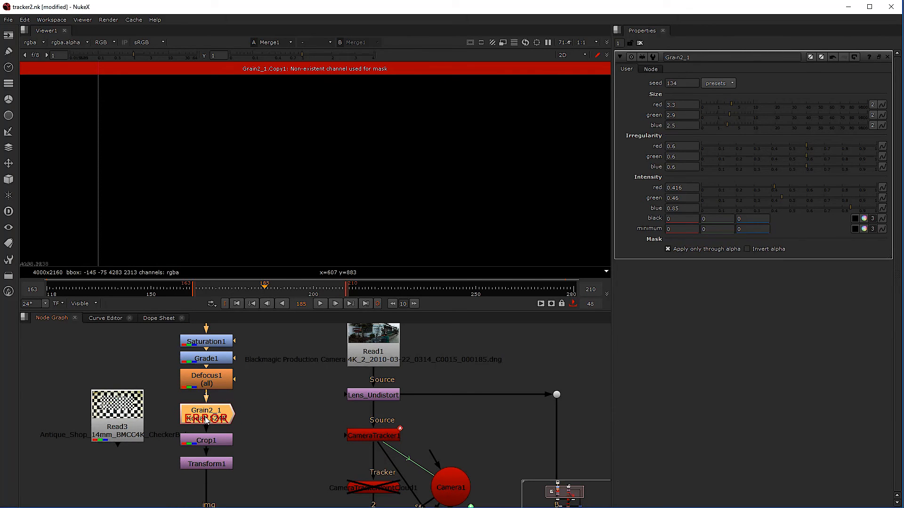
pyautogui.moveTo(210, 422); pyautogui.dragTo(319, 468)
pyautogui.scroll(-2, 280, 438)
pyautogui.scroll(3, 328, 495)
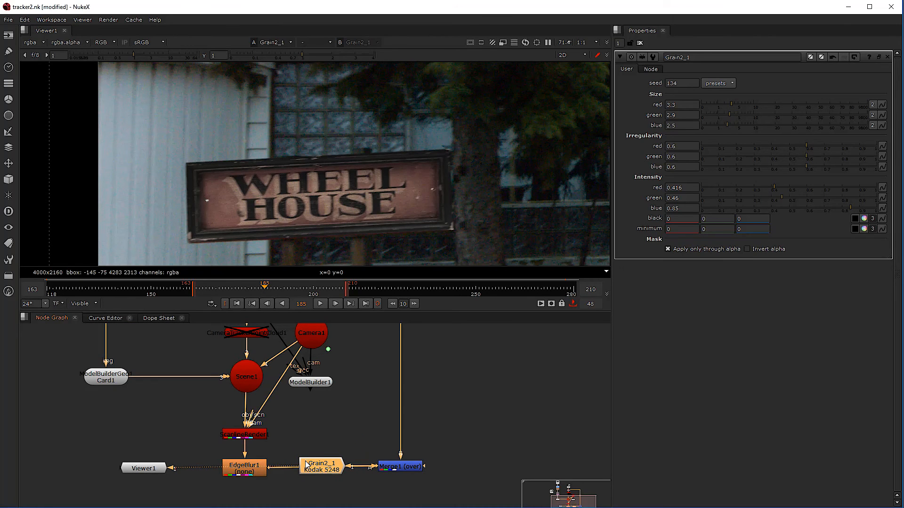
pyautogui.press('1')
pyautogui.click(323, 471)
# Set Grain2_1's red size to 2.7 and its intensity to 0.19 red, 0.215 green and 0.51 blue, checking the sign's grain close up.
pyautogui.scroll(3, 306, 198)
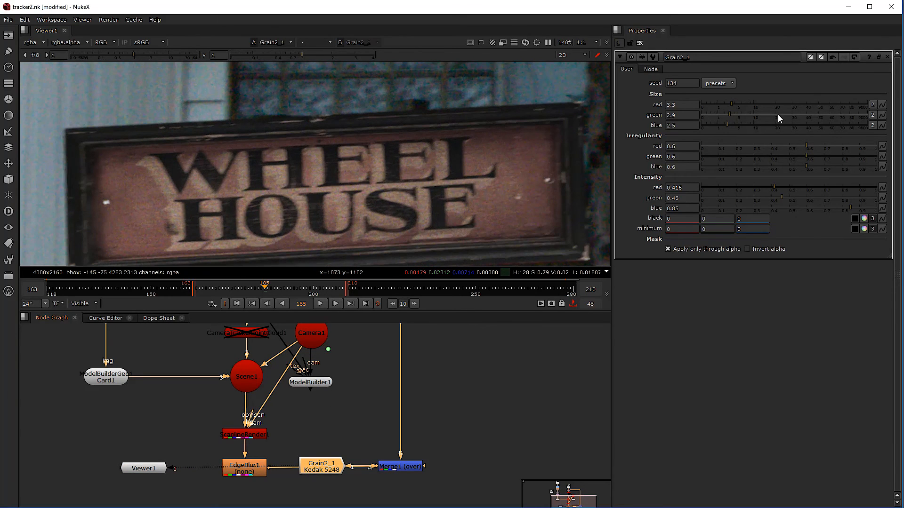
pyautogui.click(728, 105)
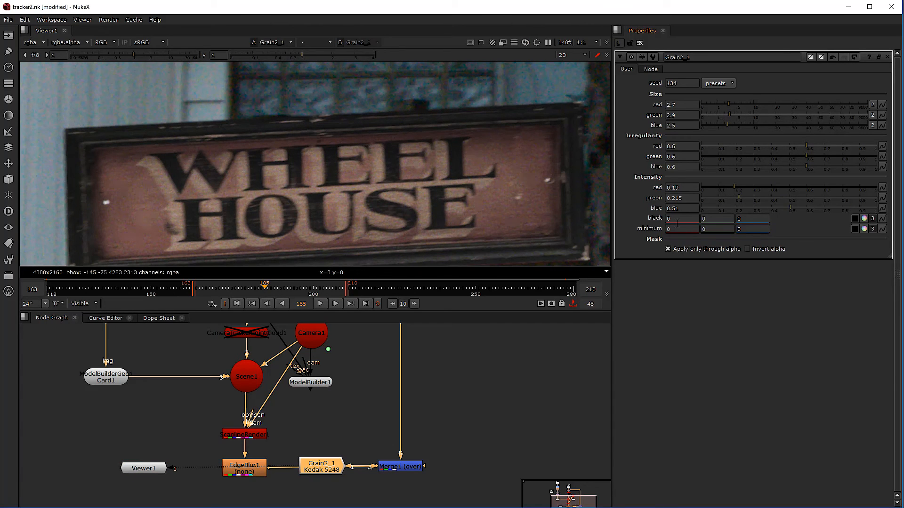
pyautogui.scroll(-6, 389, 174)
pyautogui.scroll(5, 348, 162)
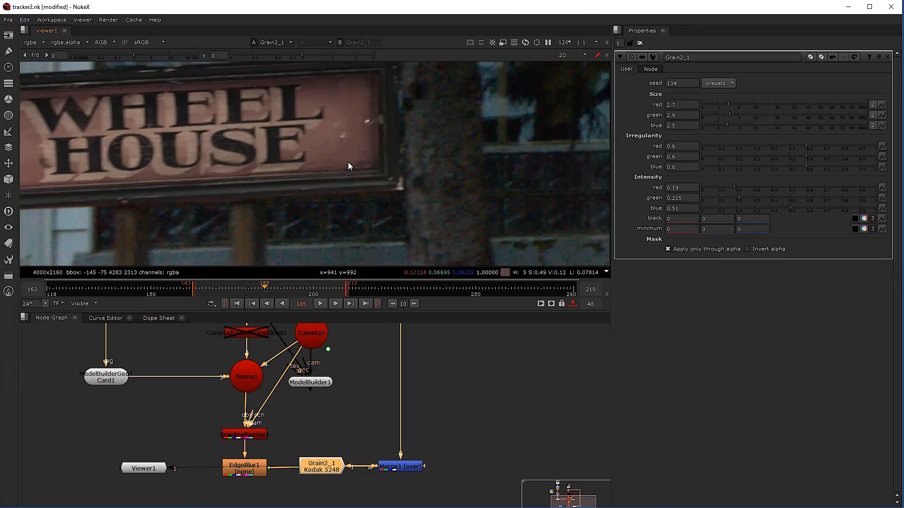
pyautogui.scroll(4, 371, 172)
pyautogui.scroll(3, 413, 143)
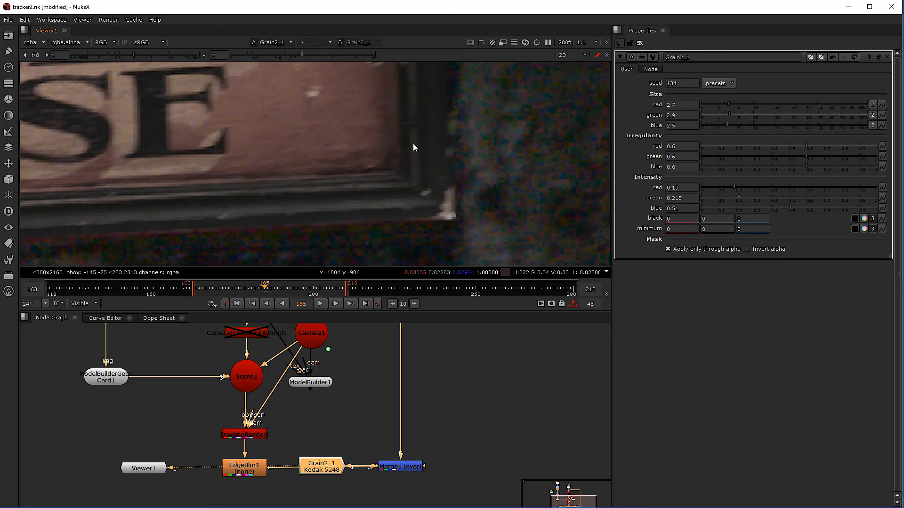
# Set Grain2_1's intensity to 0.36 red, 0.375 green and 0.66 blue, and compare the grain one frame forward and back.
pyautogui.click(754, 187)
pyautogui.moveTo(773, 186); pyautogui.dragTo(766, 196)
pyautogui.scroll(-4, 358, 183)
pyautogui.scroll(2, 346, 177)
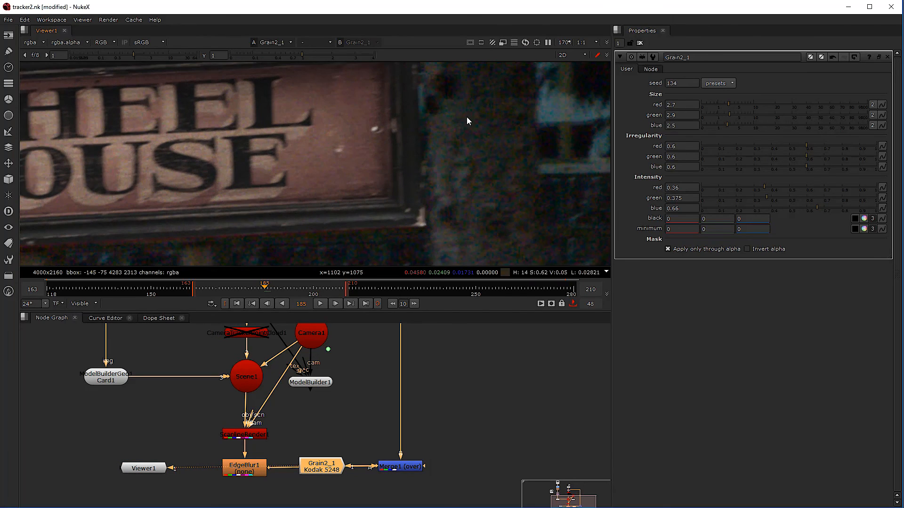
pyautogui.press('Right')
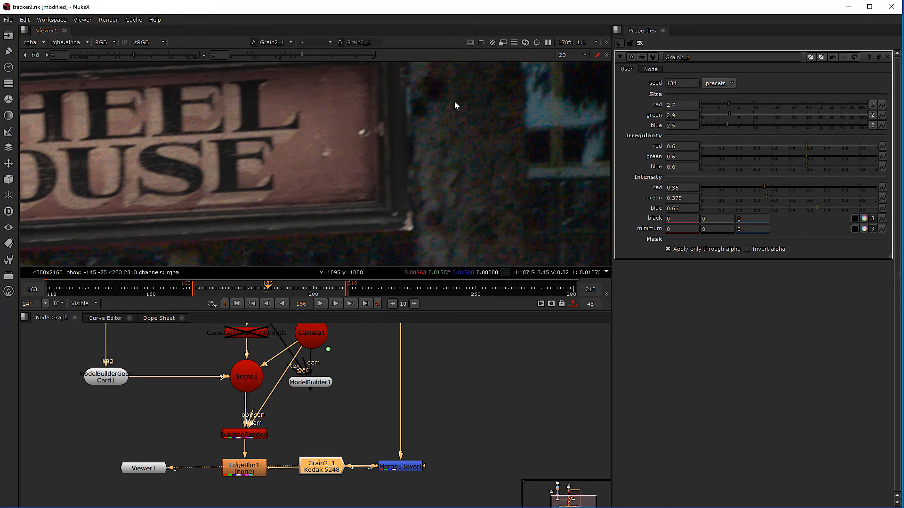
pyautogui.press('Left')
pyautogui.scroll(-5, 345, 184)
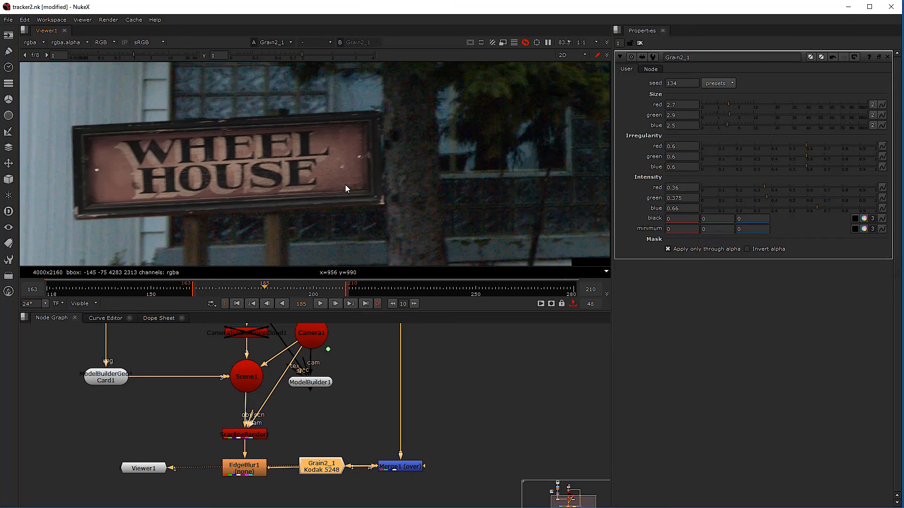
pyautogui.scroll(-1, 346, 186)
pyautogui.scroll(-5, 315, 412)
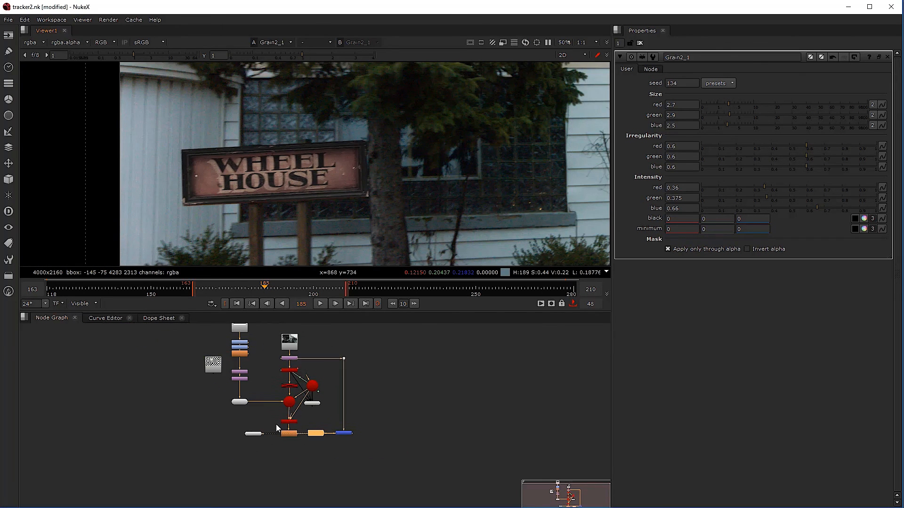
# Display the Merge1 composite in the viewer.
pyautogui.scroll(1, 313, 441)
pyautogui.scroll(3, 399, 444)
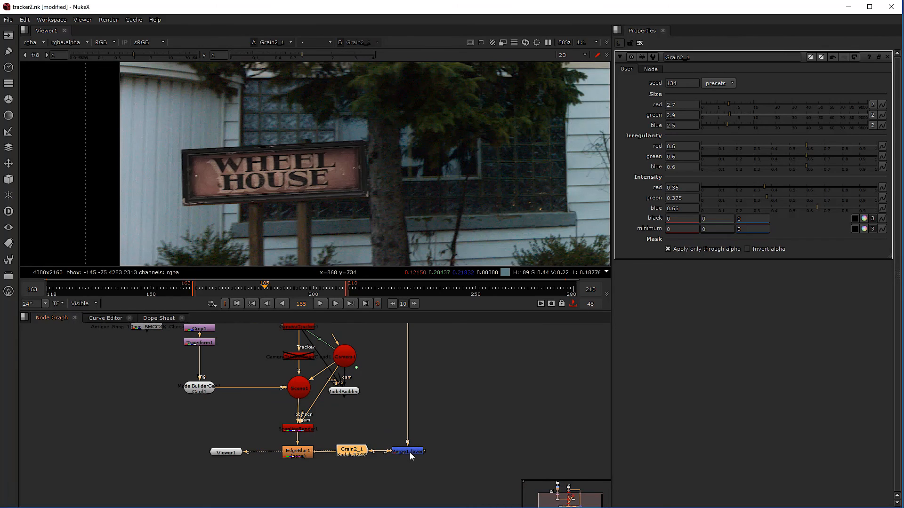
pyautogui.scroll(-2, 399, 445)
pyautogui.moveTo(375, 455); pyautogui.dragTo(337, 443)
pyautogui.scroll(2, 403, 469)
pyautogui.click(404, 438)
pyautogui.press('1')
pyautogui.click(404, 435)
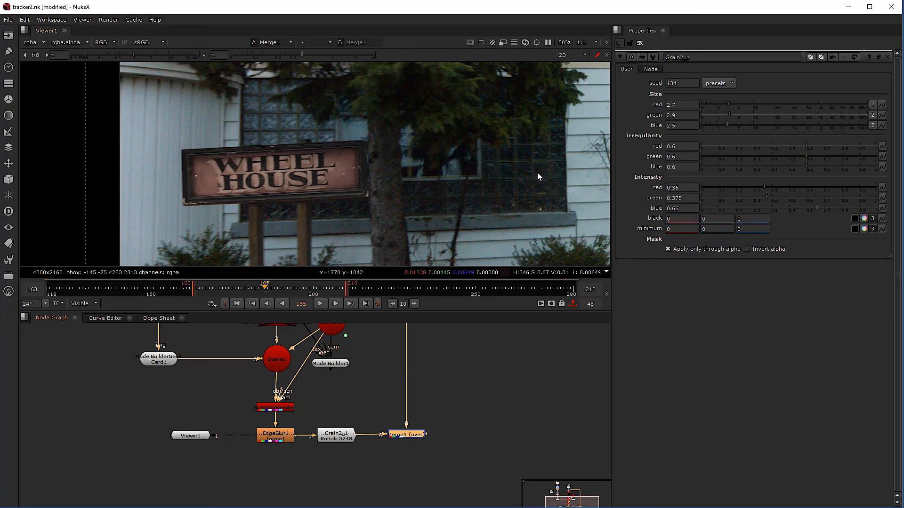
# Display the original Read1 plate in the viewer to compare it with the composite.
pyautogui.scroll(-4, 384, 379)
pyautogui.moveTo(351, 338); pyautogui.dragTo(355, 415)
pyautogui.scroll(5, 347, 397)
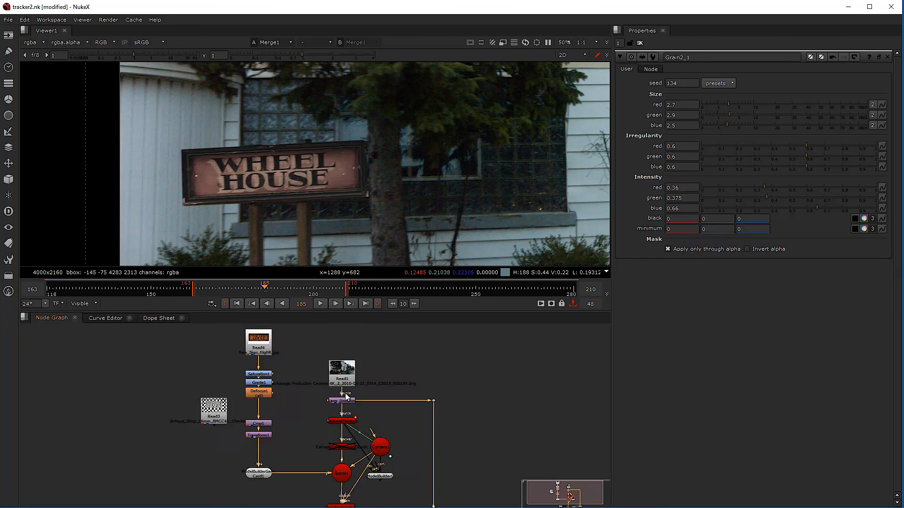
pyautogui.click(344, 406)
pyautogui.scroll(-3, 344, 406)
pyautogui.click(345, 363)
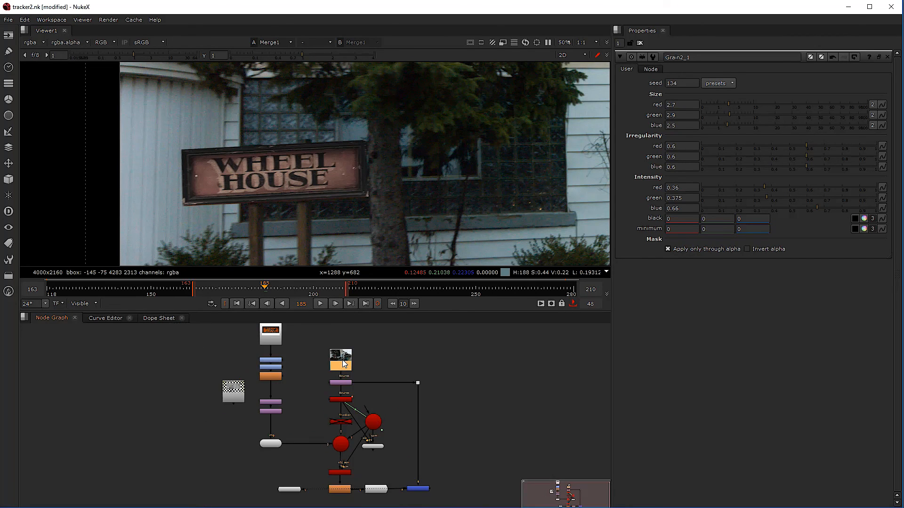
pyautogui.scroll(-3, 344, 364)
pyautogui.scroll(-3, 387, 199)
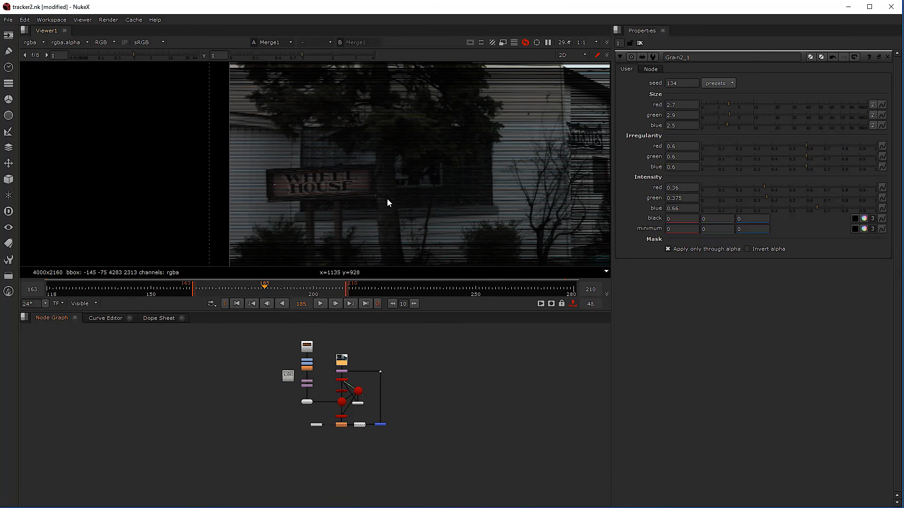
pyautogui.press('1')
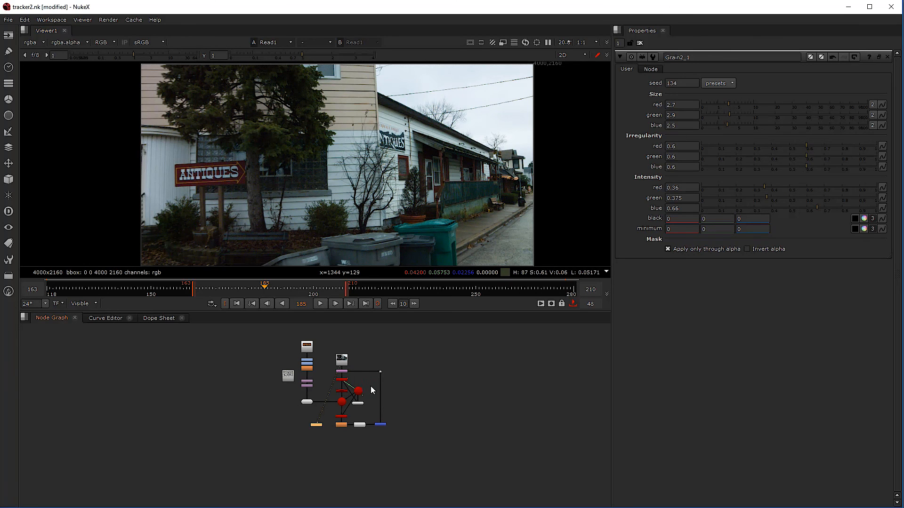
# Move Merge1 and the Dot feeding its B input farther right, keeping the Dot aligned above Merge1.
pyautogui.scroll(4, 362, 391)
pyautogui.scroll(-2, 359, 415)
pyautogui.scroll(2, 360, 451)
pyautogui.moveTo(405, 466); pyautogui.dragTo(477, 463)
pyautogui.moveTo(430, 374); pyautogui.dragTo(424, 428)
pyautogui.scroll(-1, 408, 402)
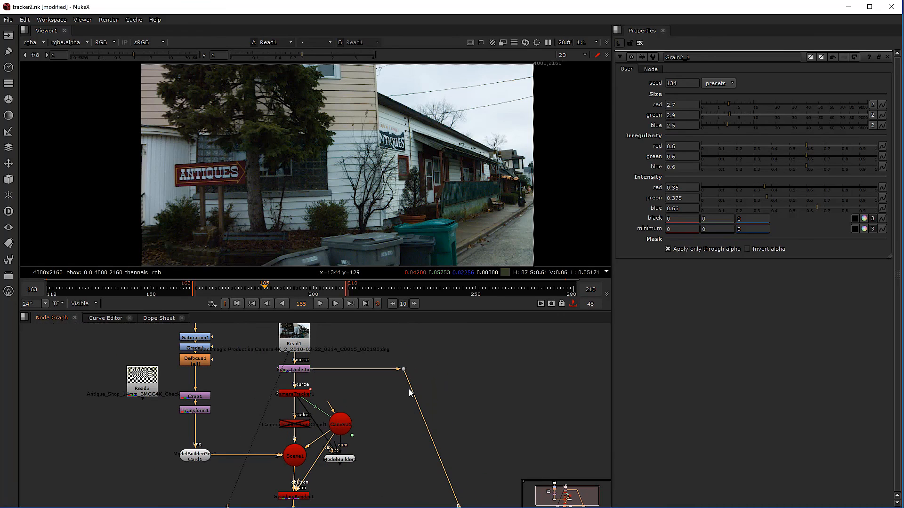
pyautogui.moveTo(402, 371); pyautogui.dragTo(462, 371)
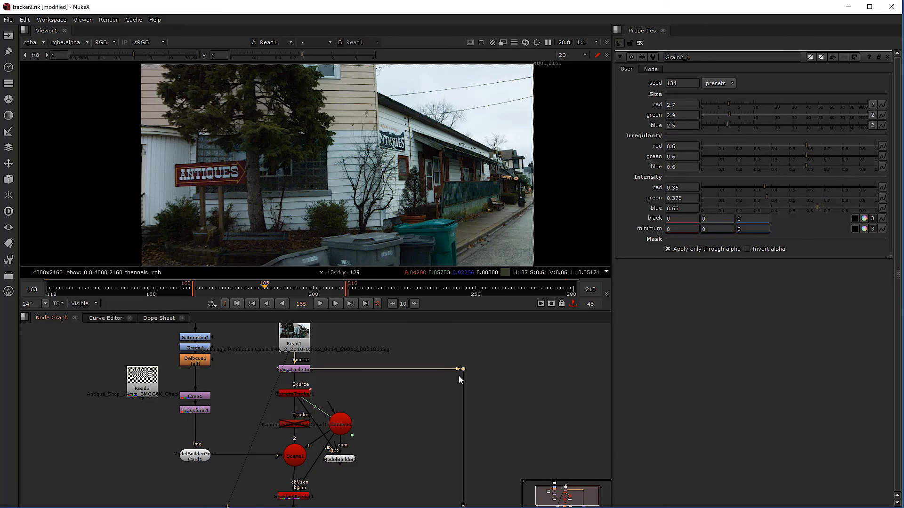
pyautogui.scroll(-1, 388, 450)
pyautogui.moveTo(388, 450); pyautogui.dragTo(385, 416)
pyautogui.click(443, 479)
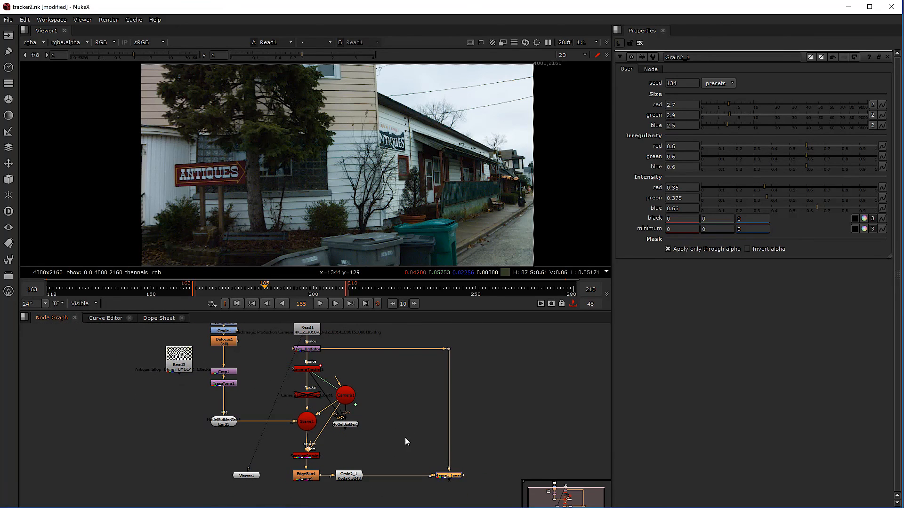
# Rewire the Dot's input from Lens_Undistort to Read1, reconnect Merge1's B input to the Dot, and level the Dot with Read1.
pyautogui.scroll(2, 441, 465)
pyautogui.moveTo(452, 472); pyautogui.dragTo(440, 459)
pyautogui.scroll(-3, 444, 443)
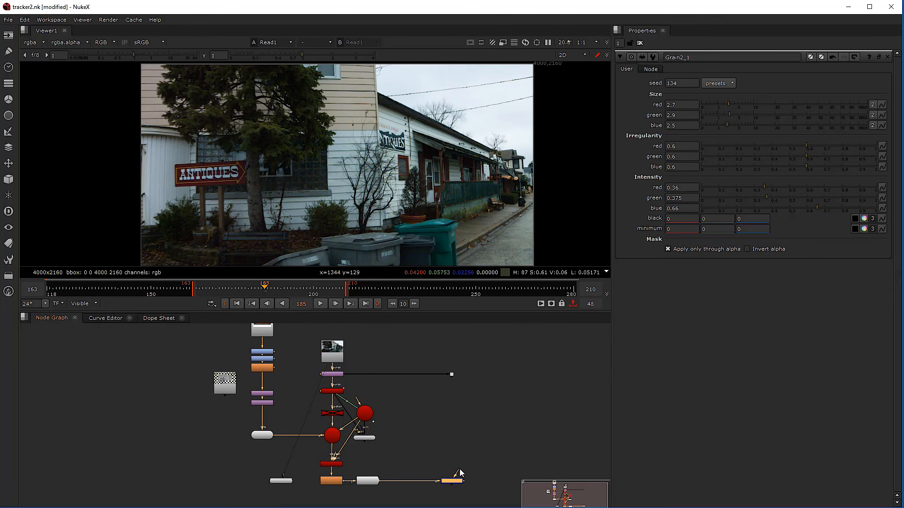
pyautogui.moveTo(444, 375); pyautogui.dragTo(336, 352)
pyautogui.click(452, 373)
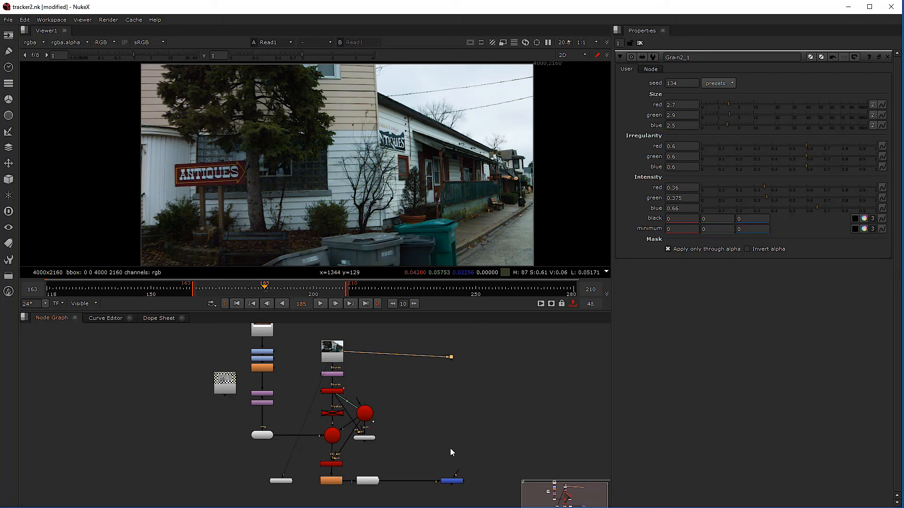
pyautogui.moveTo(456, 469); pyautogui.dragTo(451, 351)
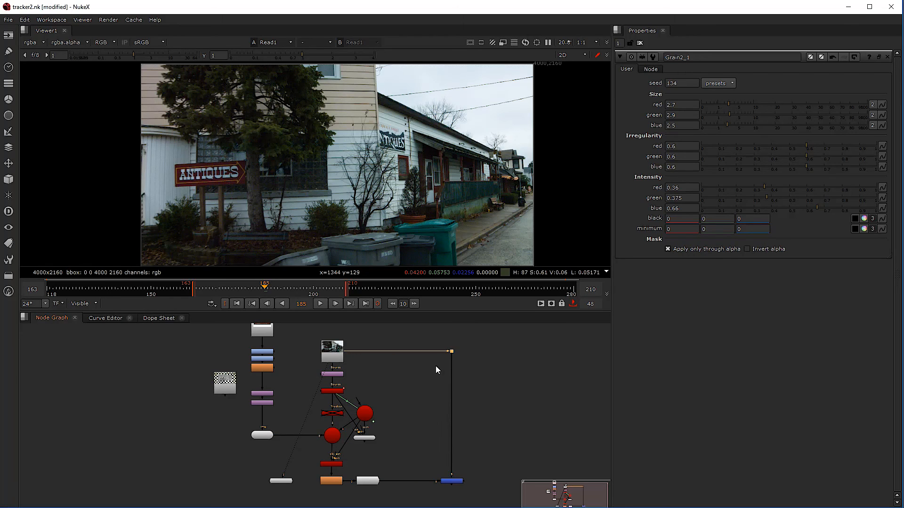
# Move Grain2_1 and EdgeBlur1 to the right to leave space below ScanlineRender1.
pyautogui.scroll(1, 362, 488)
pyautogui.scroll(2, 361, 488)
pyautogui.click(371, 476)
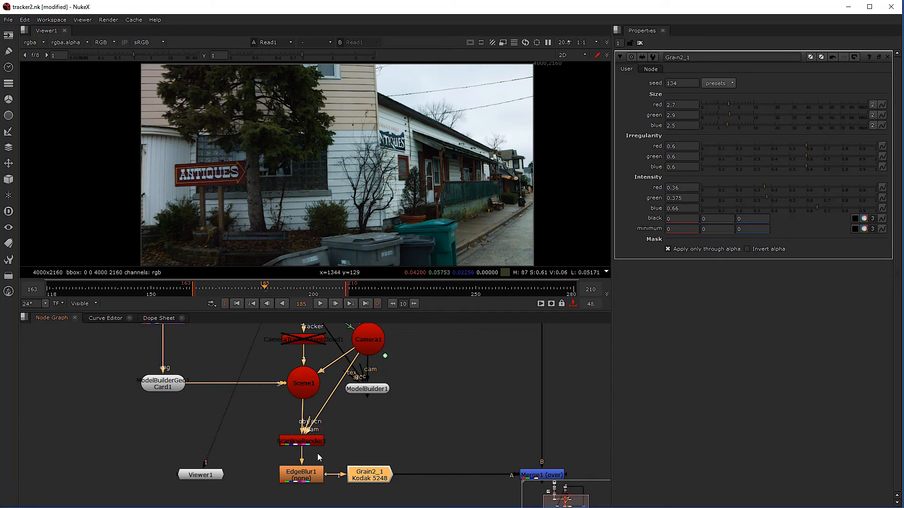
pyautogui.scroll(-3, 252, 445)
pyautogui.moveTo(333, 462); pyautogui.dragTo(388, 463)
pyautogui.moveTo(281, 462); pyautogui.dragTo(336, 462)
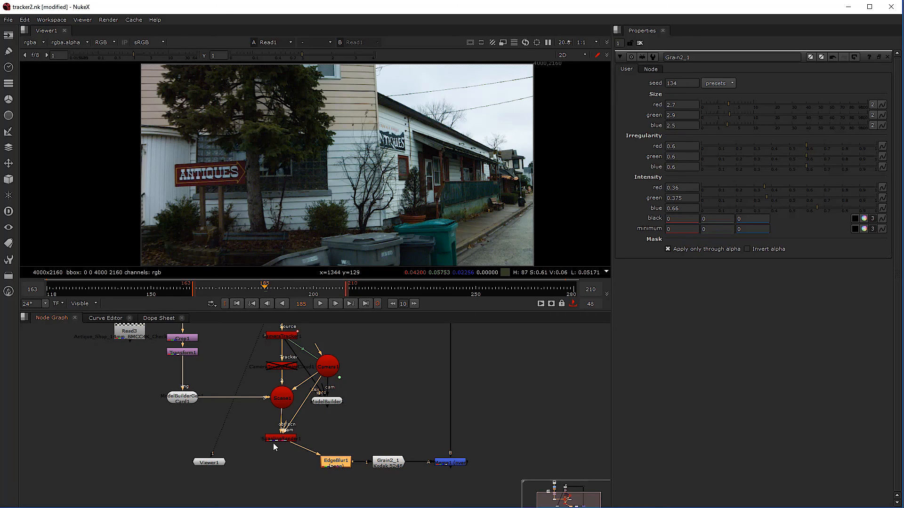
# Duplicate the Lens_Undistort node into an empty area of the graph and open the copy's properties.
pyautogui.scroll(3, 250, 429)
pyautogui.scroll(2, 305, 426)
pyautogui.click(305, 426)
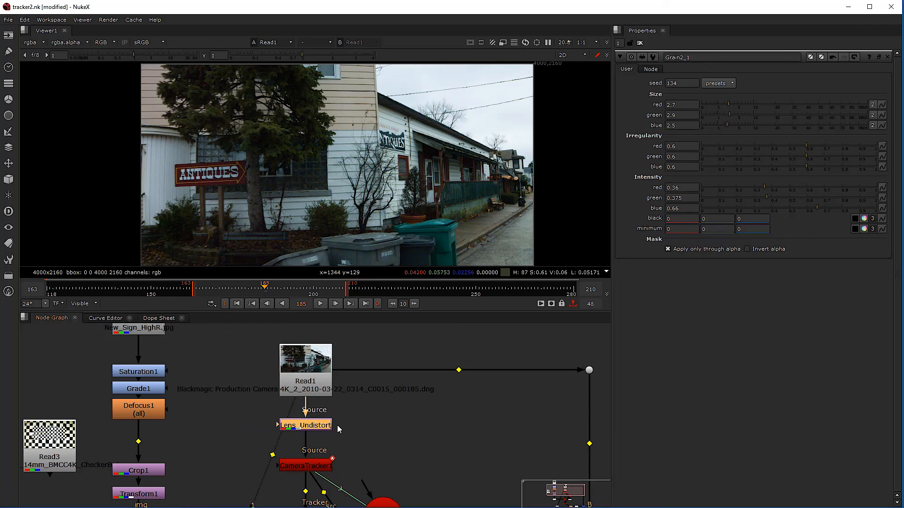
pyautogui.click(427, 433)
pyautogui.doubleClick(433, 436)
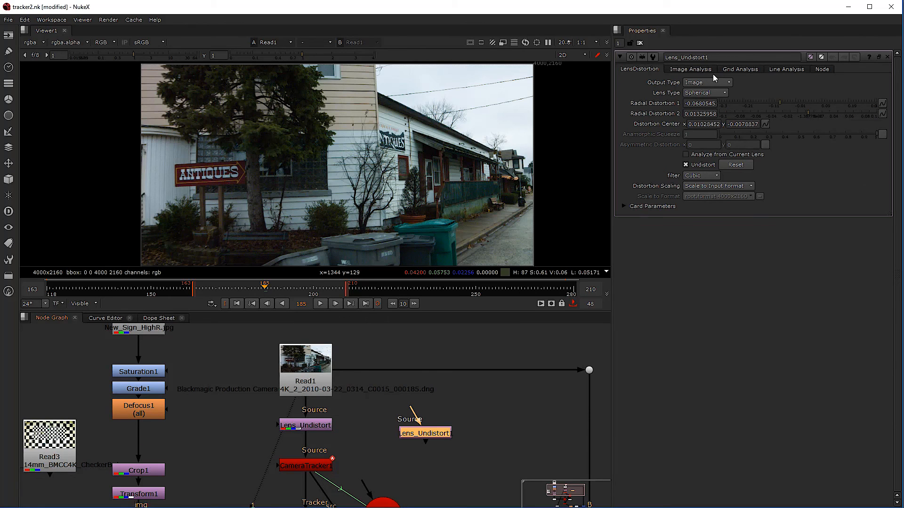
# Rename the copied lens distortion node Lens_Redistort and turn off its Undistort option.
pyautogui.moveTo(707, 56); pyautogui.dragTo(682, 57)
pyautogui.write('Redist')
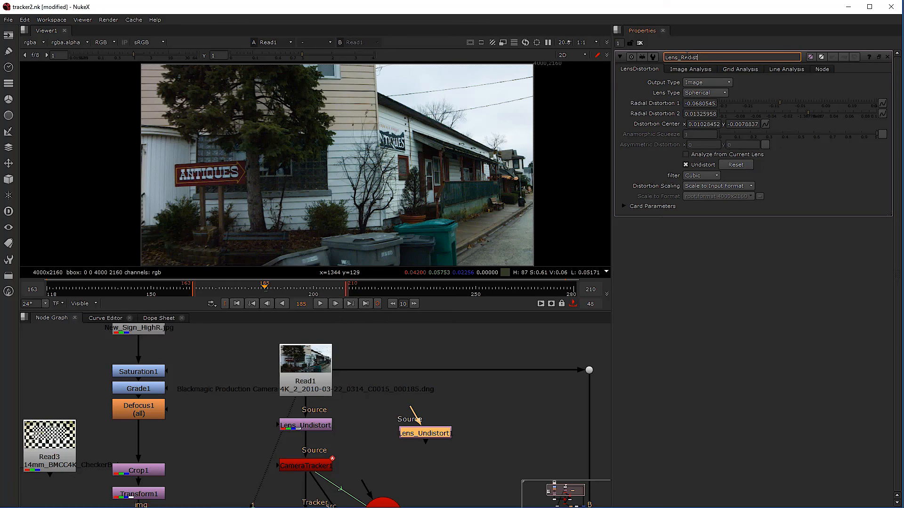
pyautogui.write('oostp')
pyautogui.press('BackSpace')
pyautogui.press('BackSpace')
pyautogui.press('BackSpace')
pyautogui.write('istort')
pyautogui.press('Return')
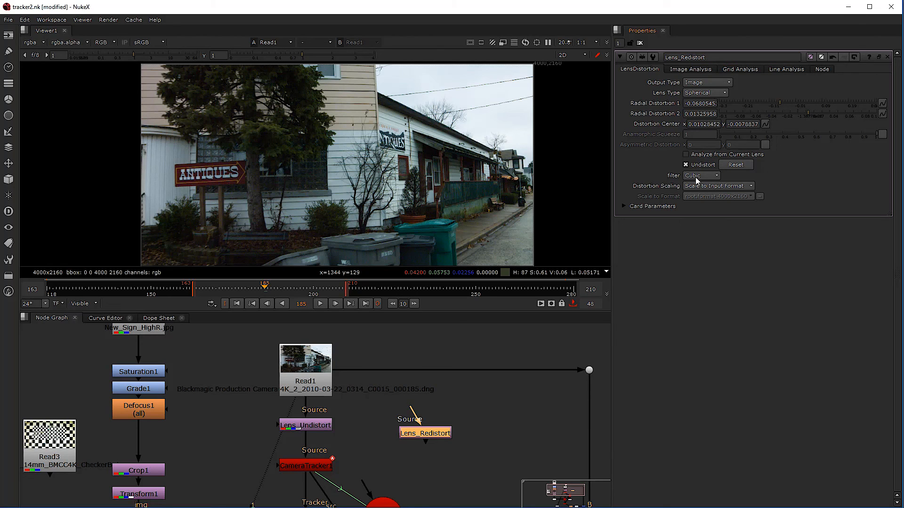
pyautogui.click(687, 164)
# Insert Lens_Redistort between ScanlineRender1 and EdgeBlur1.
pyautogui.scroll(-3, 395, 456)
pyautogui.moveTo(394, 474); pyautogui.dragTo(405, 365)
pyautogui.moveTo(419, 331); pyautogui.dragTo(374, 463)
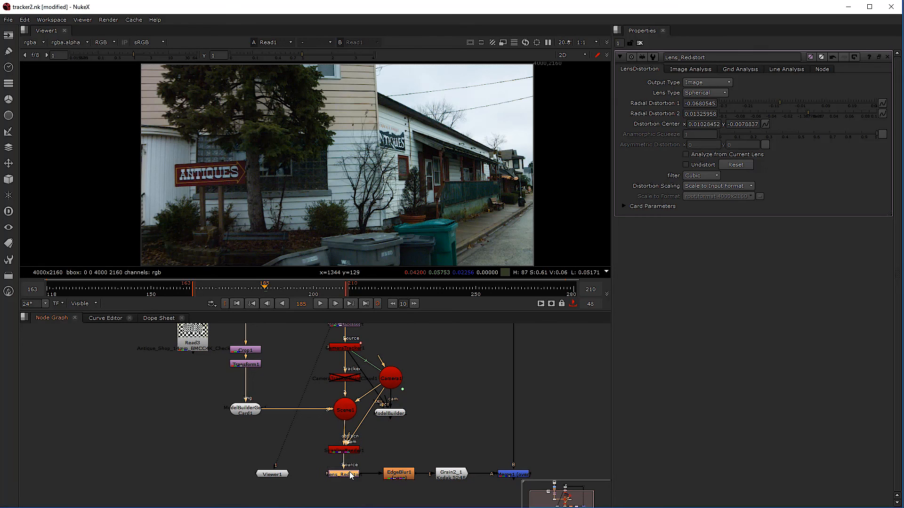
# View the Merge1 composite at frame 204 and inspect the sign at the edge of the frame.
pyautogui.click(506, 476)
pyautogui.press('1')
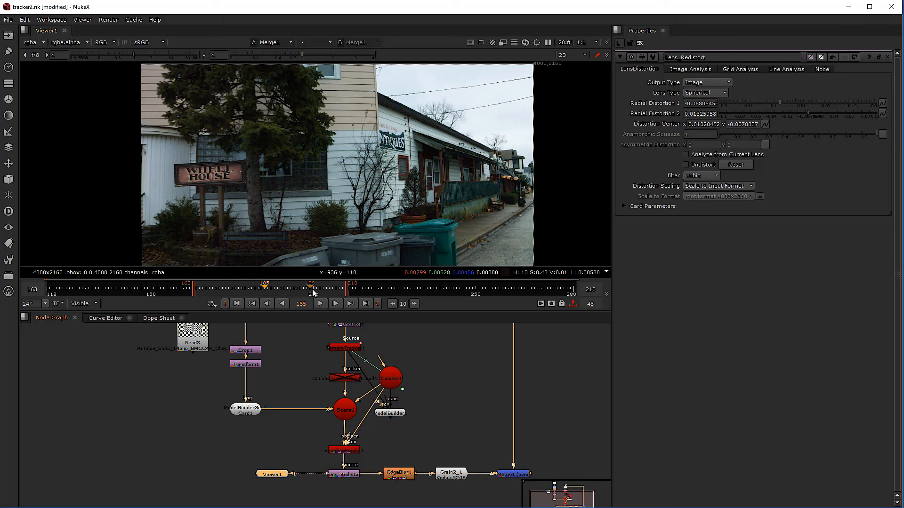
pyautogui.click(328, 288)
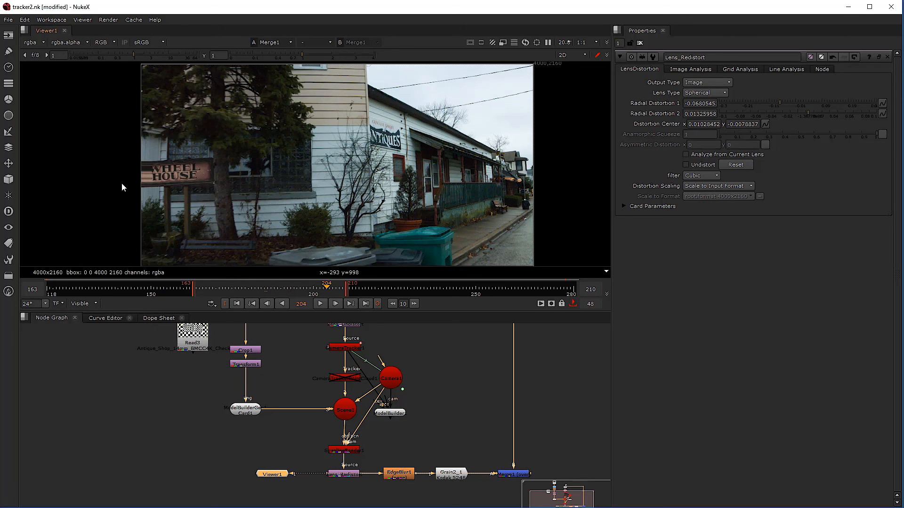
pyautogui.scroll(5, 163, 185)
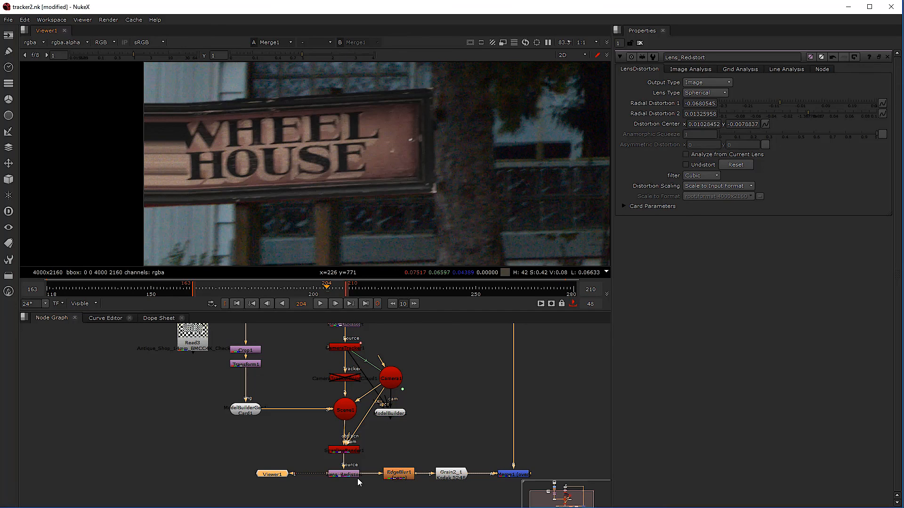
# Compare the outputs of ScanlineRender1 and Lens_Redistort to find where the sign's edge breaks up.
pyautogui.click(349, 450)
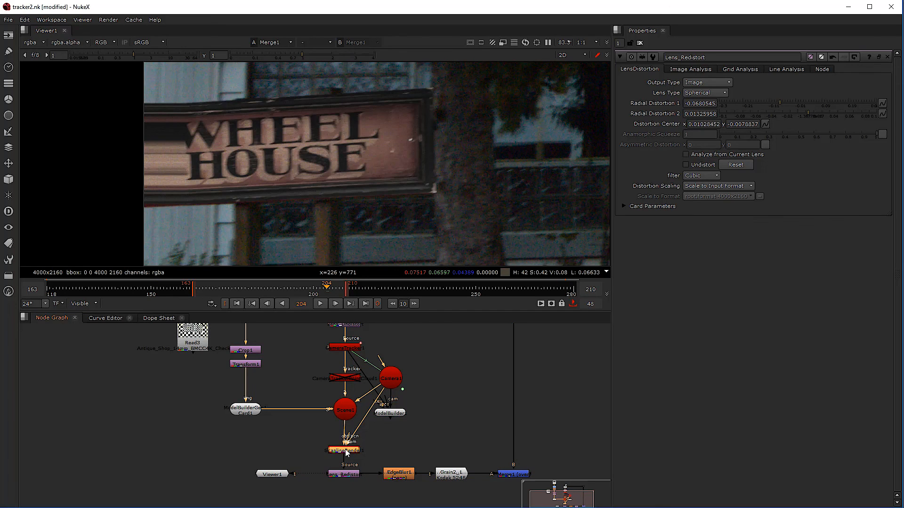
pyautogui.press('1')
pyautogui.click(352, 475)
pyautogui.press('1')
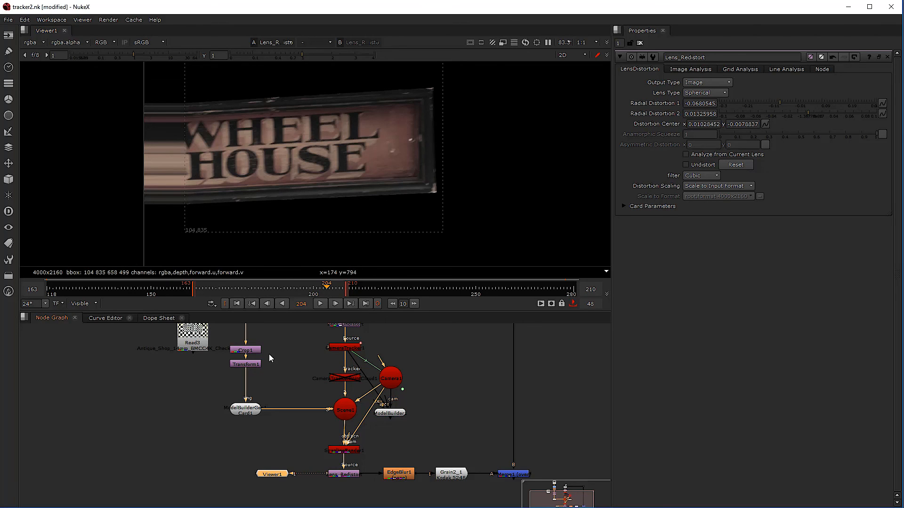
# Open the ScanlineRender1 settings and view that node's output around the sign at the frame edge.
pyautogui.doubleClick(348, 450)
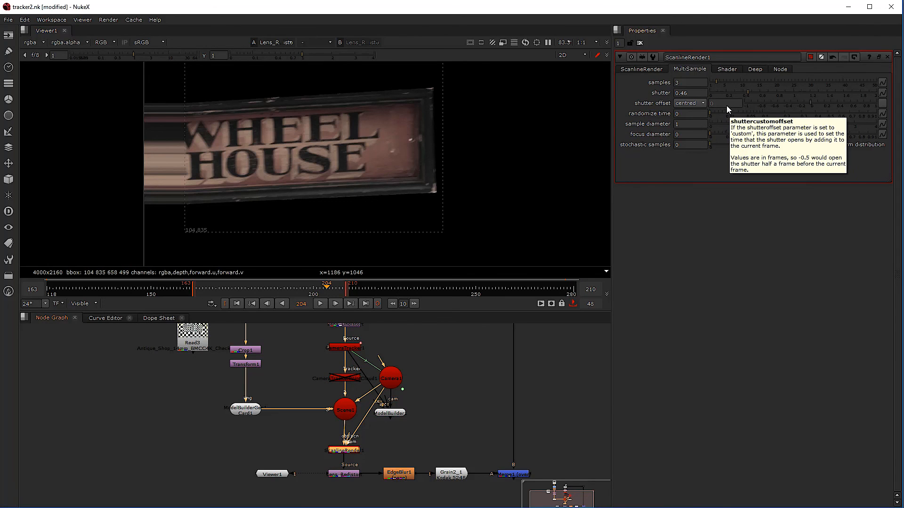
pyautogui.scroll(-3, 171, 165)
pyautogui.scroll(2, 177, 161)
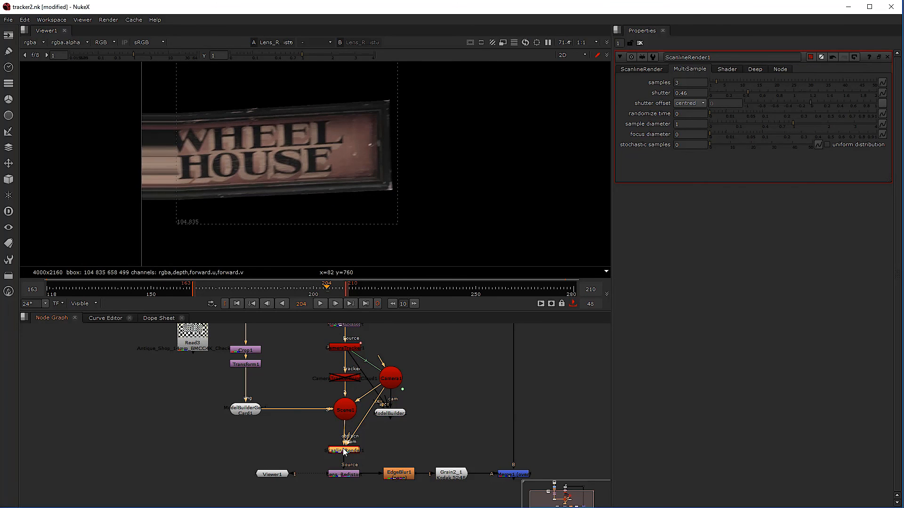
pyautogui.press('1')
pyautogui.scroll(-3, 222, 226)
pyautogui.scroll(-3, 221, 226)
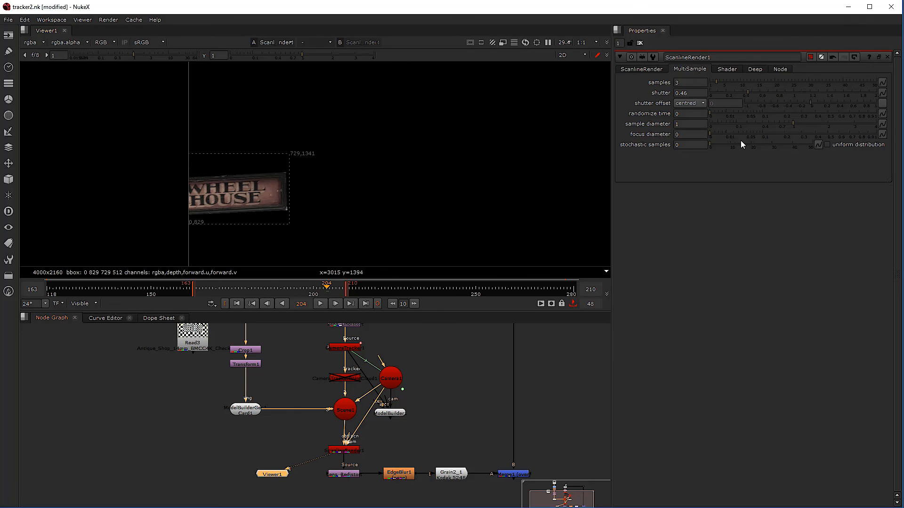
# Set ScanlineRender1's overscan to 300 so the sign renders beyond the frame edge.
pyautogui.click(636, 70)
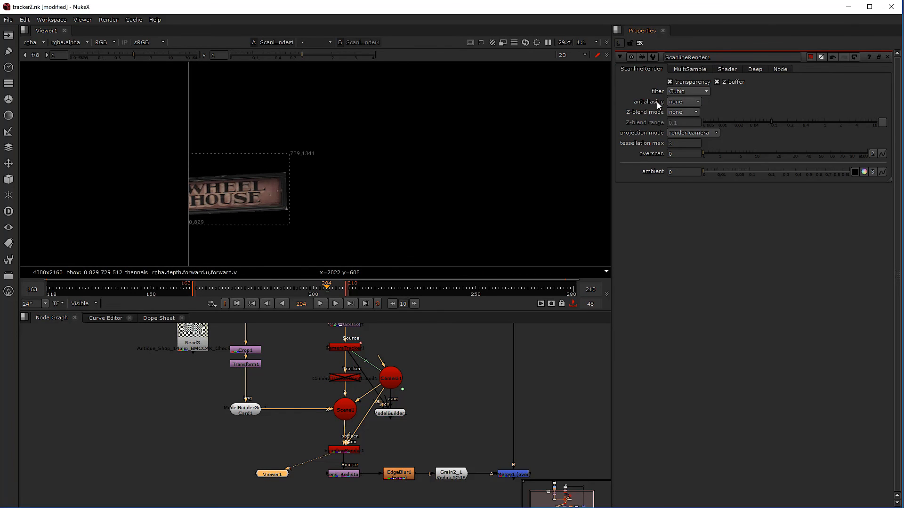
pyautogui.moveTo(709, 155); pyautogui.dragTo(731, 155)
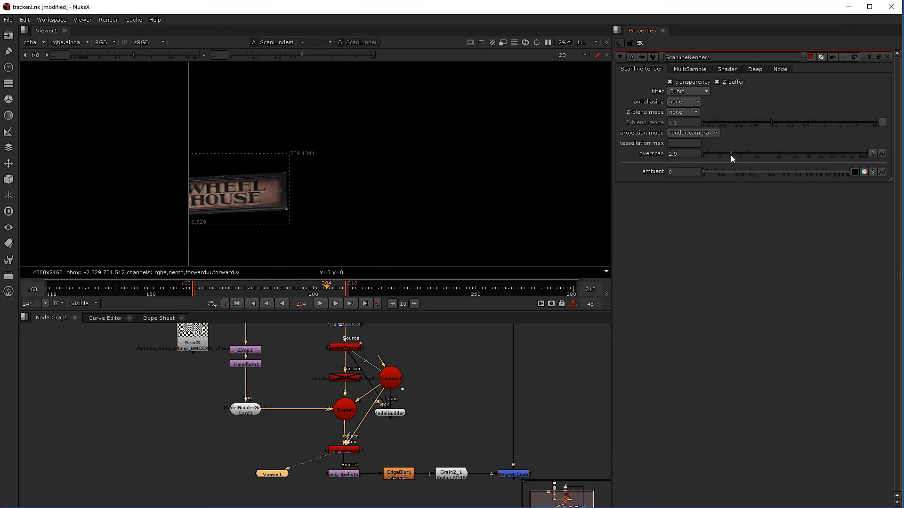
pyautogui.click(749, 157)
pyautogui.scroll(2, 196, 191)
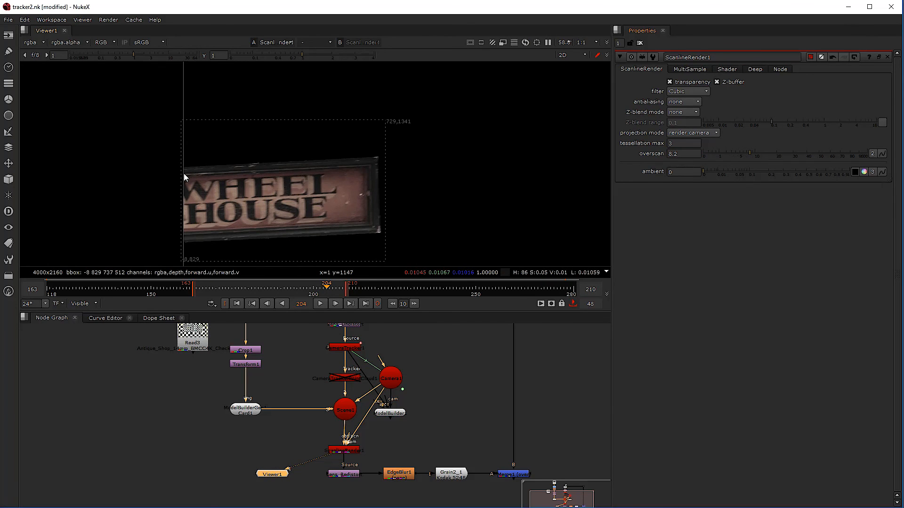
pyautogui.moveTo(749, 155); pyautogui.dragTo(794, 154)
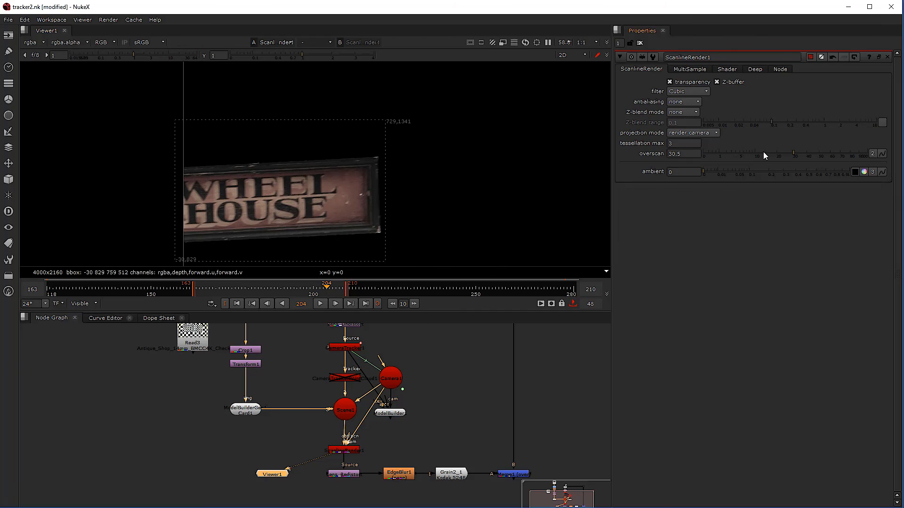
pyautogui.moveTo(685, 154); pyautogui.dragTo(651, 154)
pyautogui.write('300')
pyautogui.press('Return')
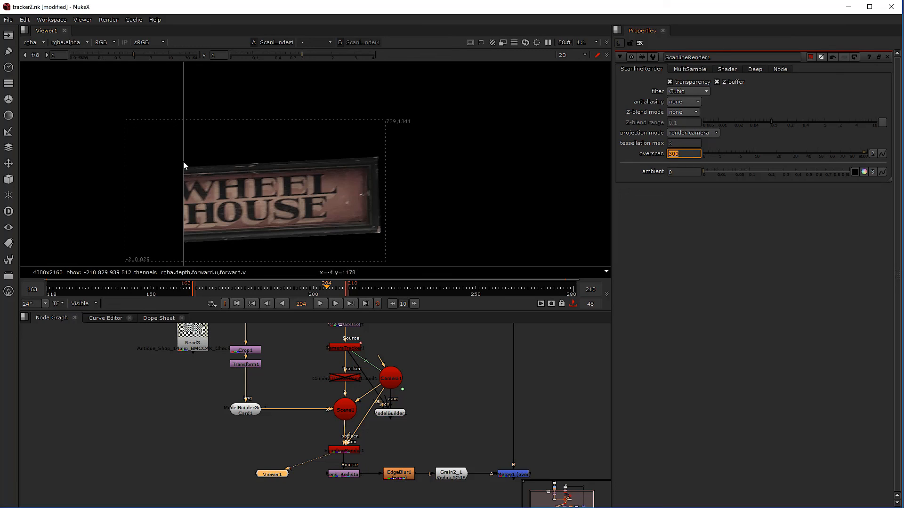
# Check the sign's edge in the Lens_Redistort output and in the Merge1 composite.
pyautogui.click(343, 474)
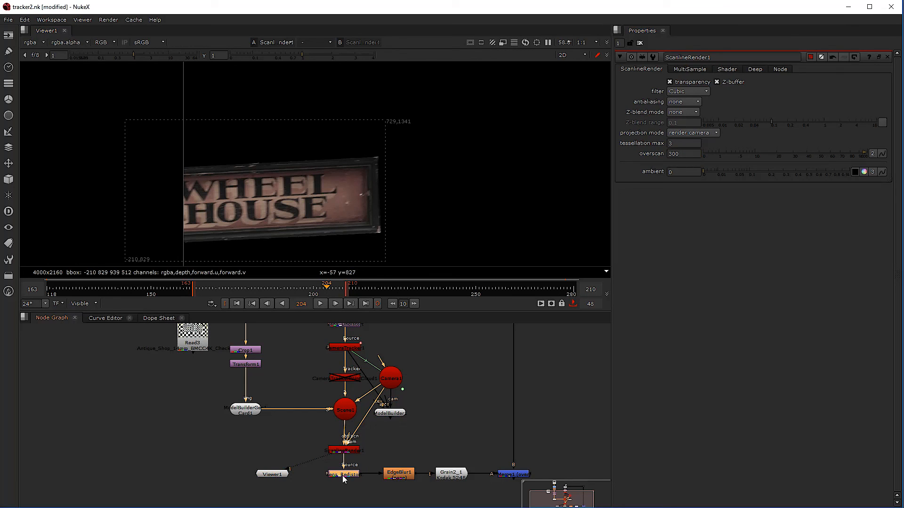
pyautogui.press('1')
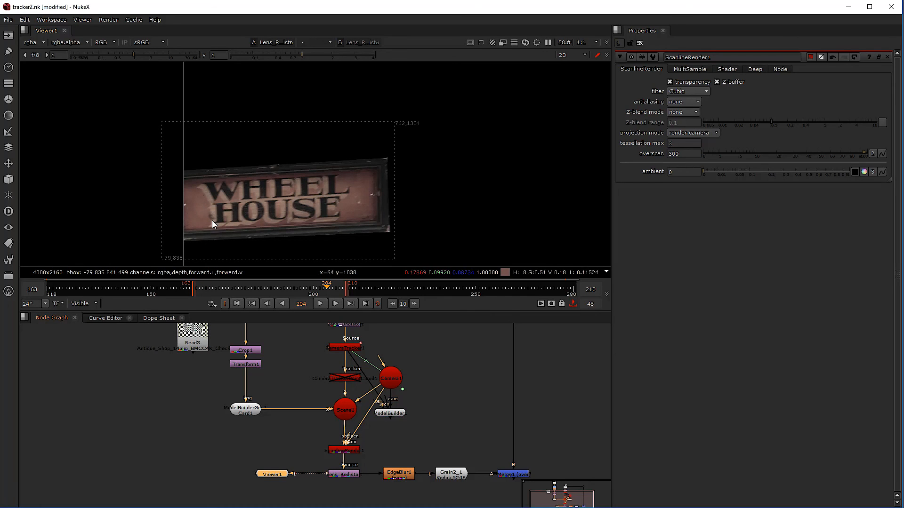
pyautogui.scroll(-3, 484, 445)
pyautogui.click(504, 462)
pyautogui.press('1')
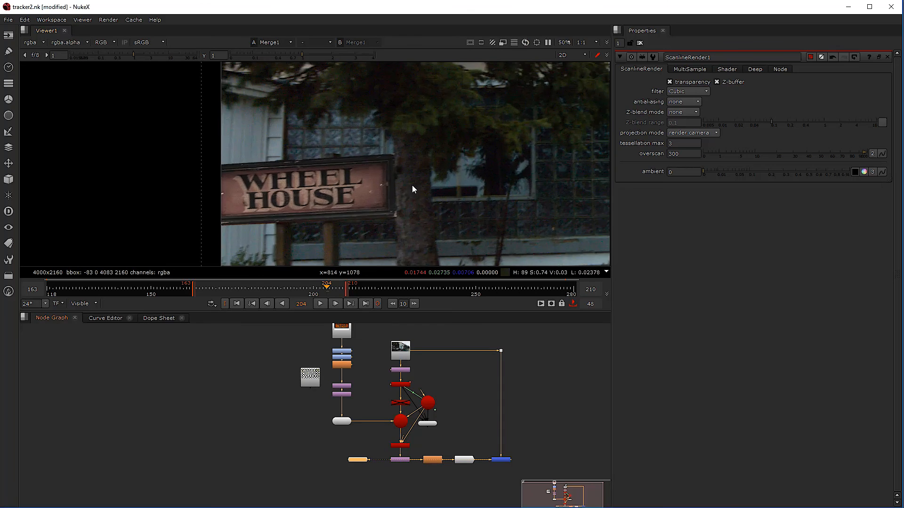
pyautogui.scroll(-5, 413, 187)
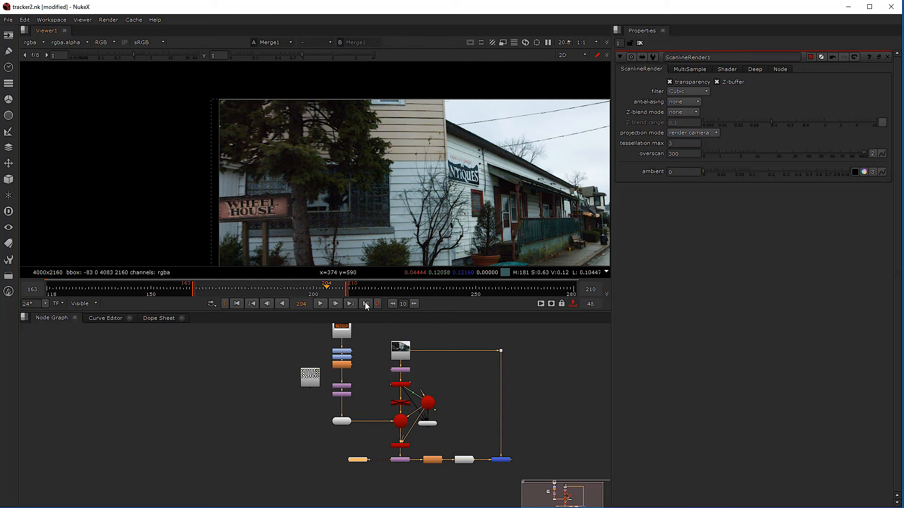
# Compare the Merge1 composite with the original Read1 plate at frame 208.
pyautogui.click(339, 290)
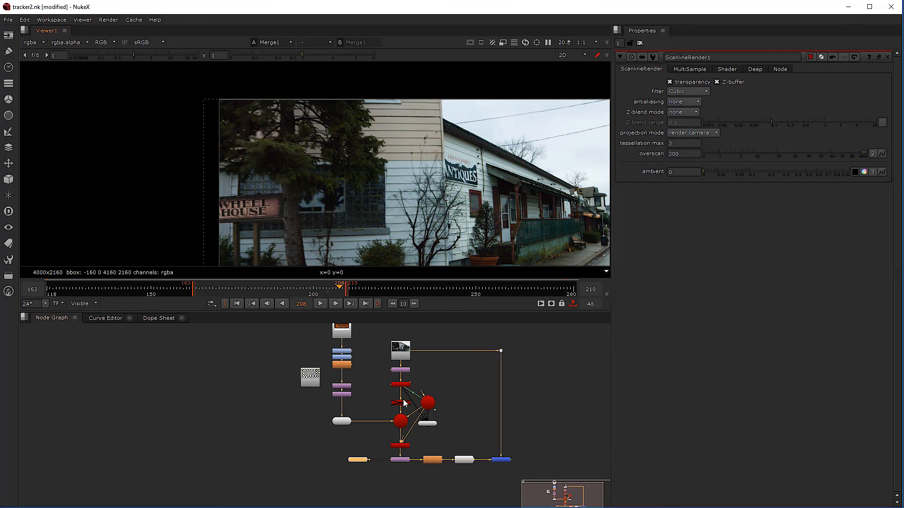
pyautogui.scroll(-2, 385, 382)
pyautogui.scroll(4, 409, 381)
pyautogui.click(410, 380)
pyautogui.press('1')
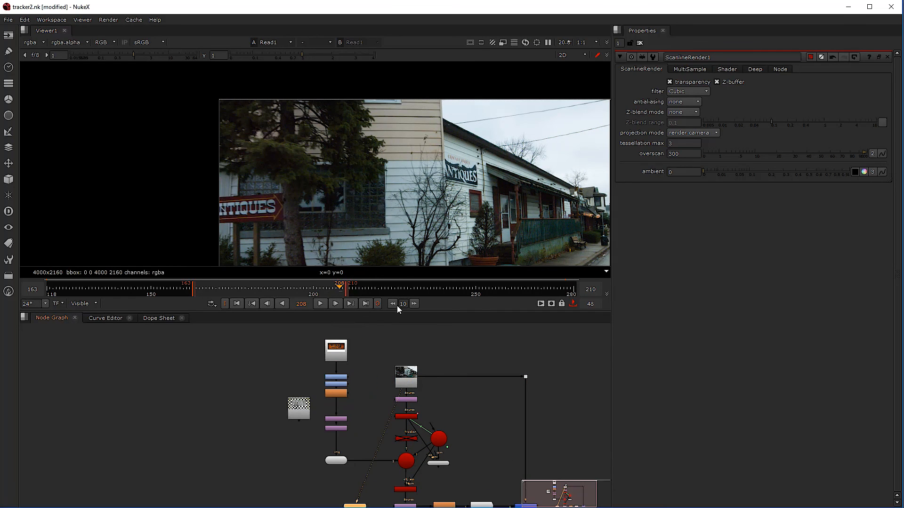
pyautogui.scroll(-2, 380, 189)
pyautogui.scroll(3, 399, 411)
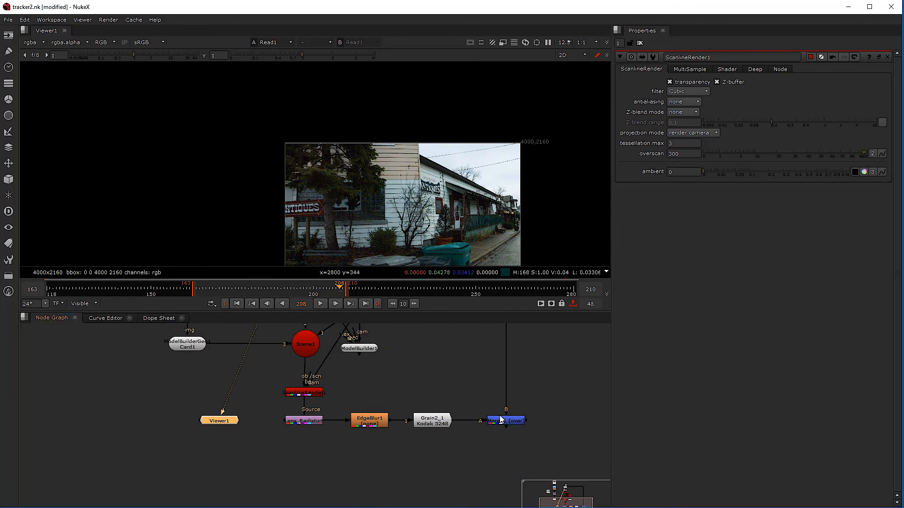
pyautogui.click(503, 420)
pyautogui.press('1')
pyautogui.scroll(4, 299, 211)
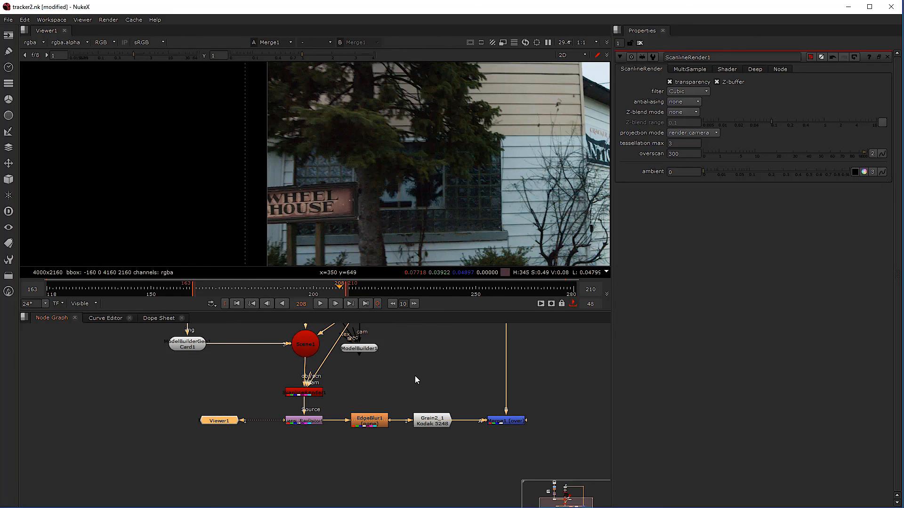
# Maximize the node graph, even out the spacing of the Read4 sign branch, and move Read3 farther away from it.
pyautogui.scroll(-4, 414, 373)
pyautogui.press('space')
pyautogui.scroll(5, 446, 349)
pyautogui.scroll(1, 438, 371)
pyautogui.click(273, 128)
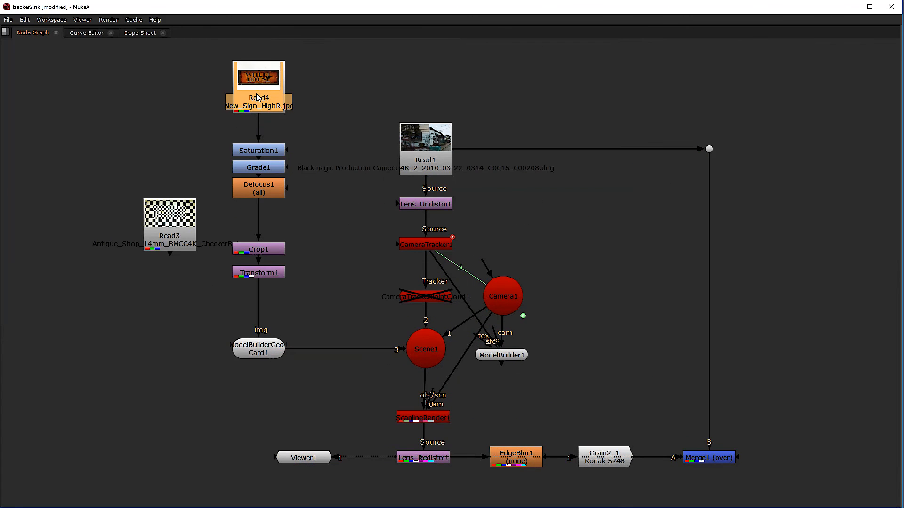
pyautogui.moveTo(288, 185); pyautogui.dragTo(269, 191)
pyautogui.moveTo(177, 222); pyautogui.dragTo(61, 225)
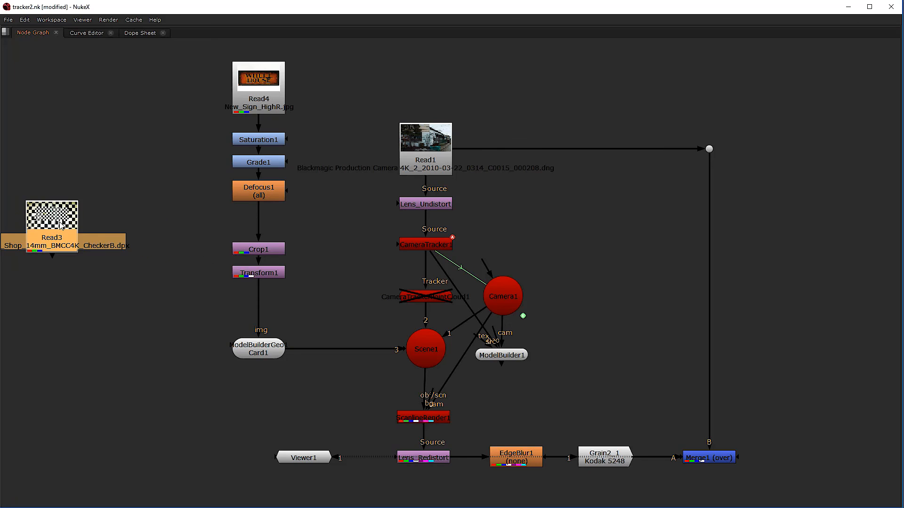
# Move the Viewer1 node to just below and beyond Merge1 at the end of the node tree.
pyautogui.click(267, 354)
pyautogui.moveTo(306, 458); pyautogui.dragTo(784, 490)
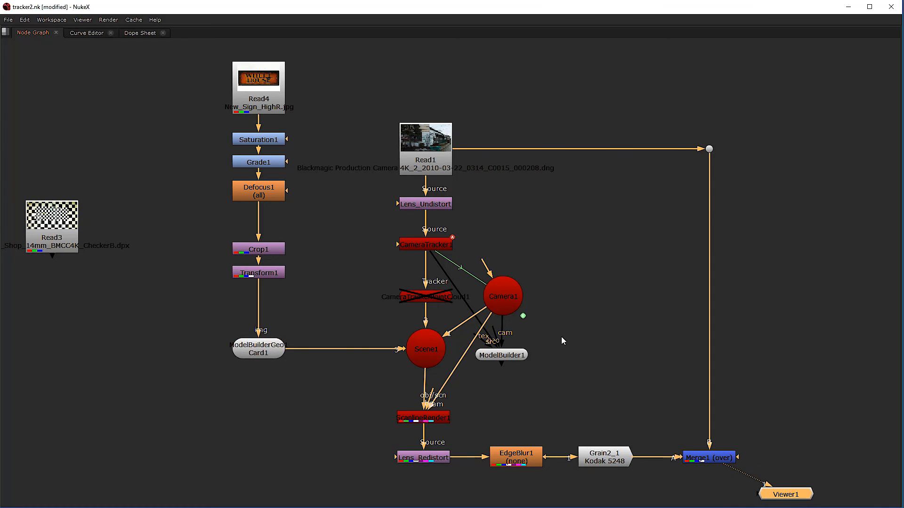
pyautogui.scroll(-1, 558, 341)
pyautogui.moveTo(606, 335); pyautogui.dragTo(530, 332)
pyautogui.scroll(-1, 535, 328)
pyautogui.scroll(1, 535, 329)
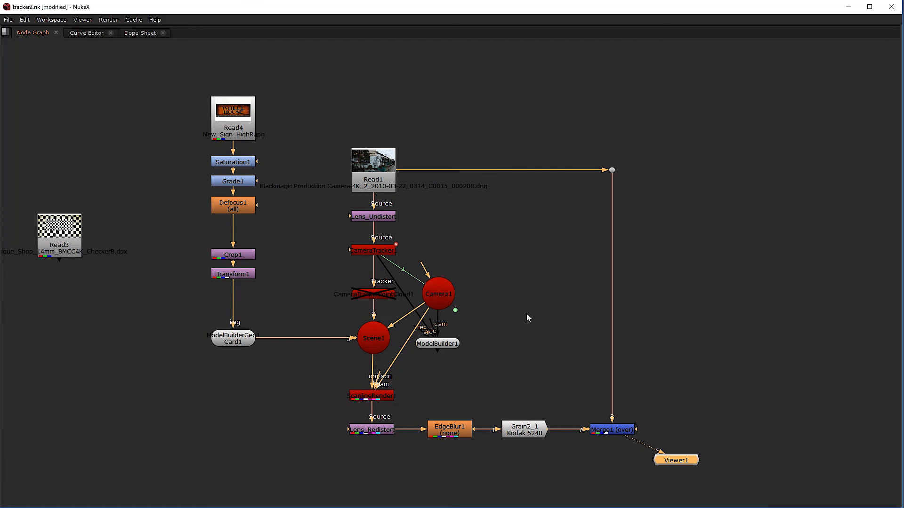